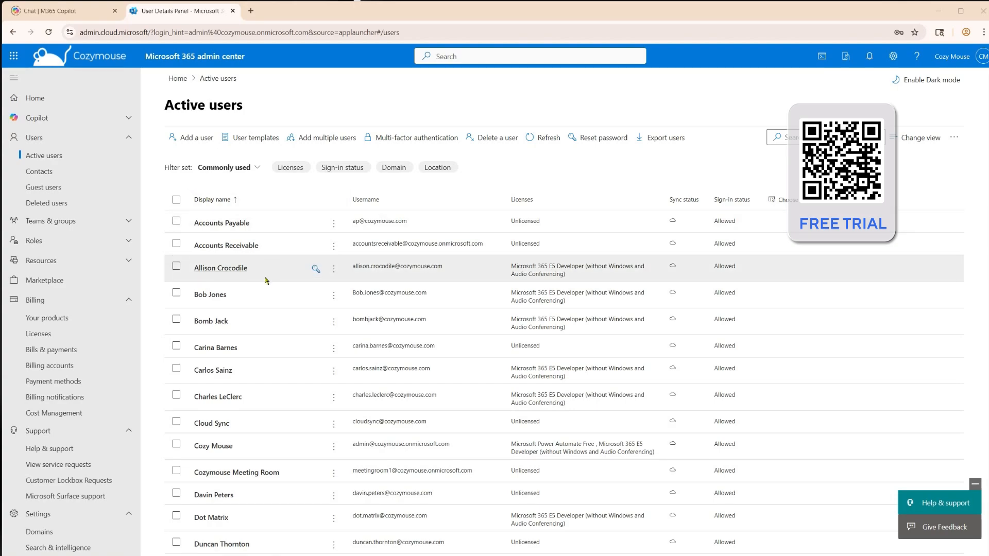
Find and select the two active users whose usernames are on the migrationfrog.com domain
{"action": "scroll", "coordinate": [265, 280], "scroll_direction": "down", "scroll_amount": 5}
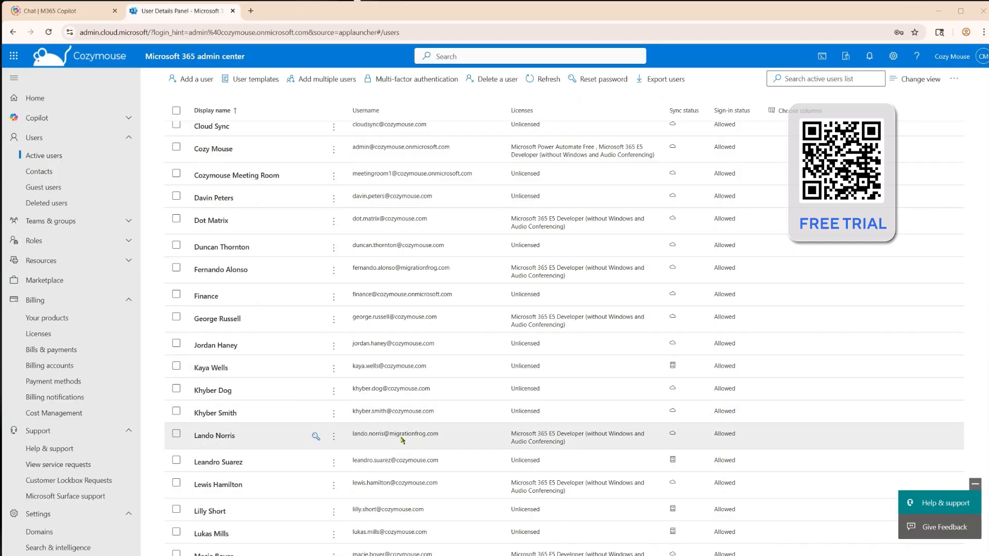
{"action": "scroll", "coordinate": [400, 439], "scroll_direction": "down", "scroll_amount": 2}
{"action": "scroll", "coordinate": [404, 435], "scroll_direction": "down", "scroll_amount": 2}
{"action": "scroll", "coordinate": [403, 435], "scroll_direction": "up", "scroll_amount": 2}
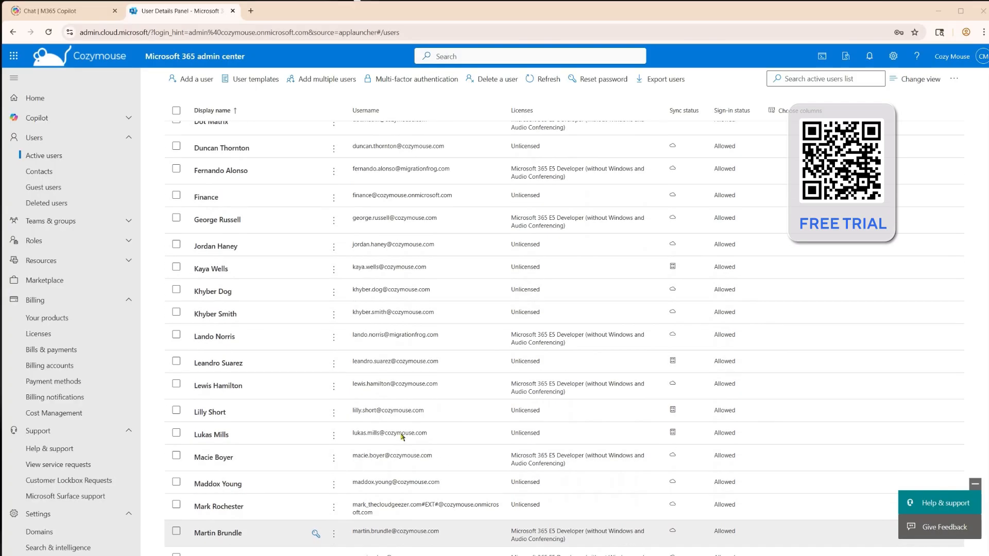
{"action": "left_click", "coordinate": [177, 168]}
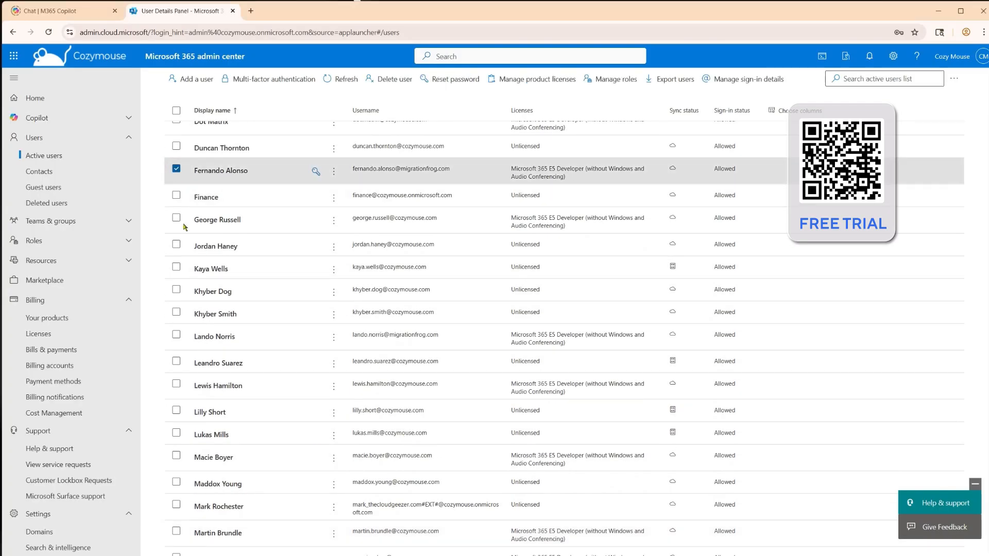
{"action": "left_click", "coordinate": [176, 335]}
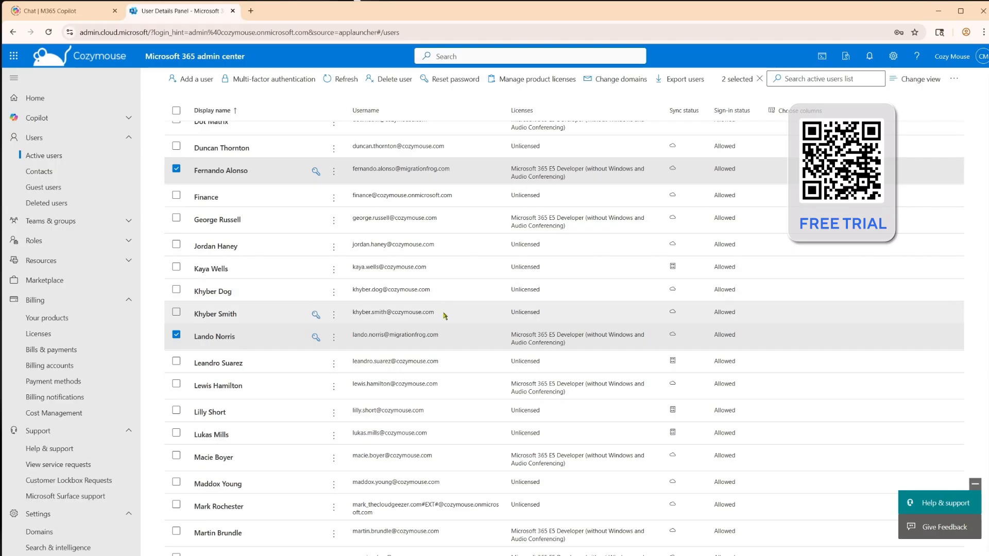
Review the mail and OneDrive details of the second selected migrationfrog.com user, and close the user details
{"action": "left_click", "coordinate": [227, 337]}
{"action": "left_click", "coordinate": [702, 181]}
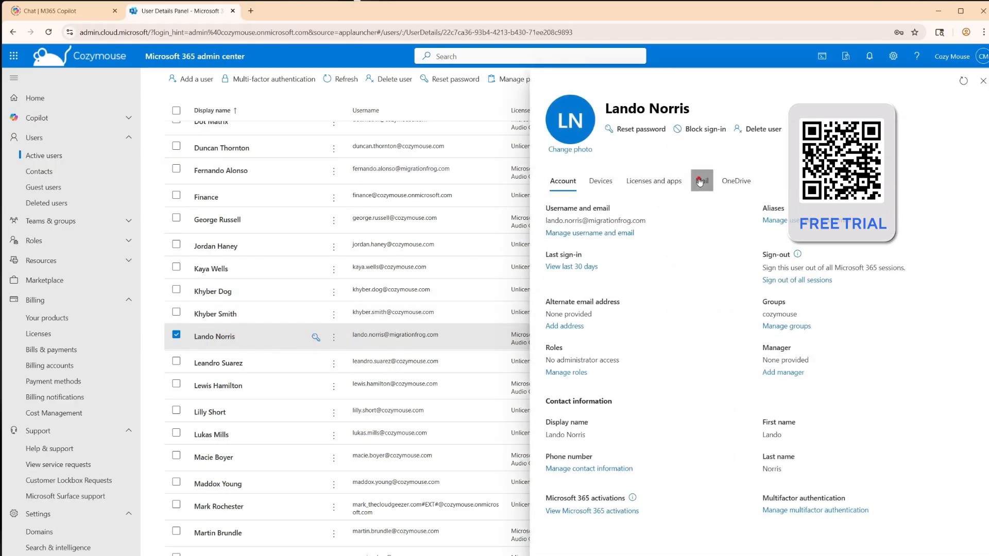
{"action": "left_click", "coordinate": [744, 184]}
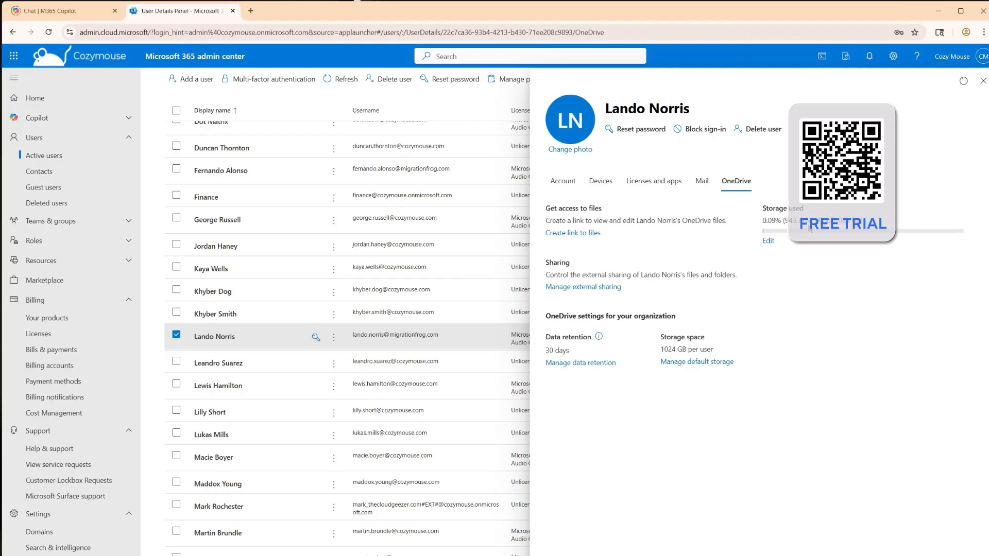
{"action": "left_click", "coordinate": [702, 181]}
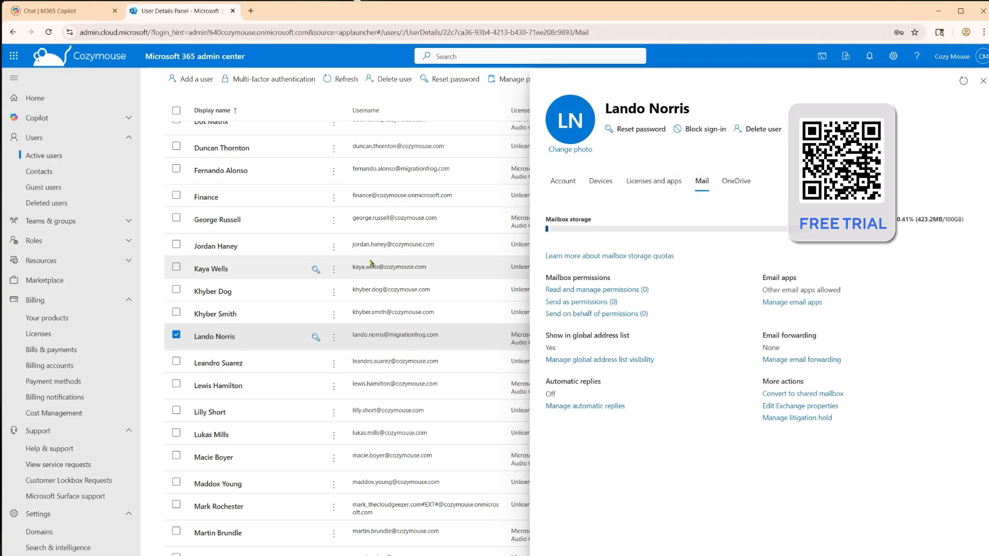
{"action": "left_click", "coordinate": [176, 335]}
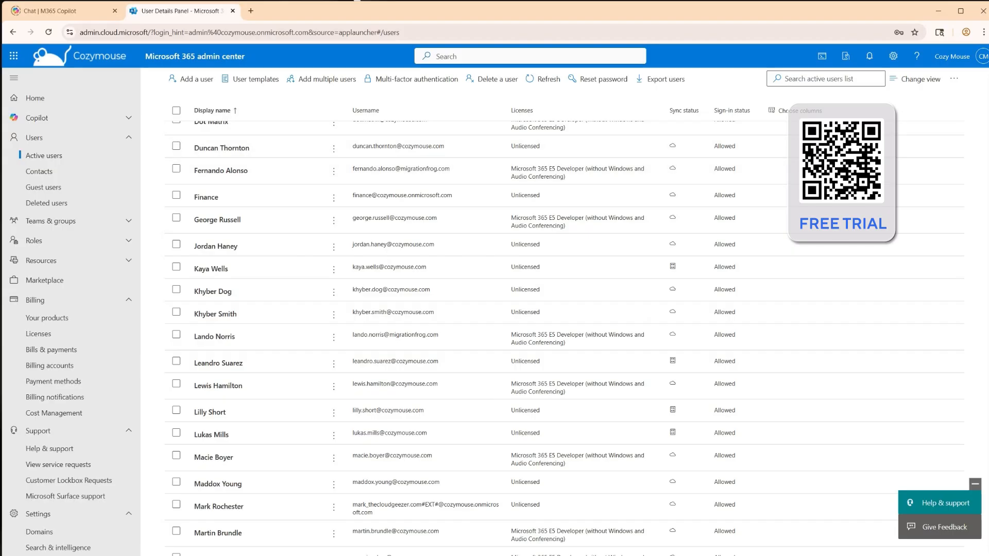
Switch to the DESKTOP-IROI129 remote session and view the user's Outlook inbox and OneDrive Documents folder
{"action": "key", "text": "alt+Tab"}
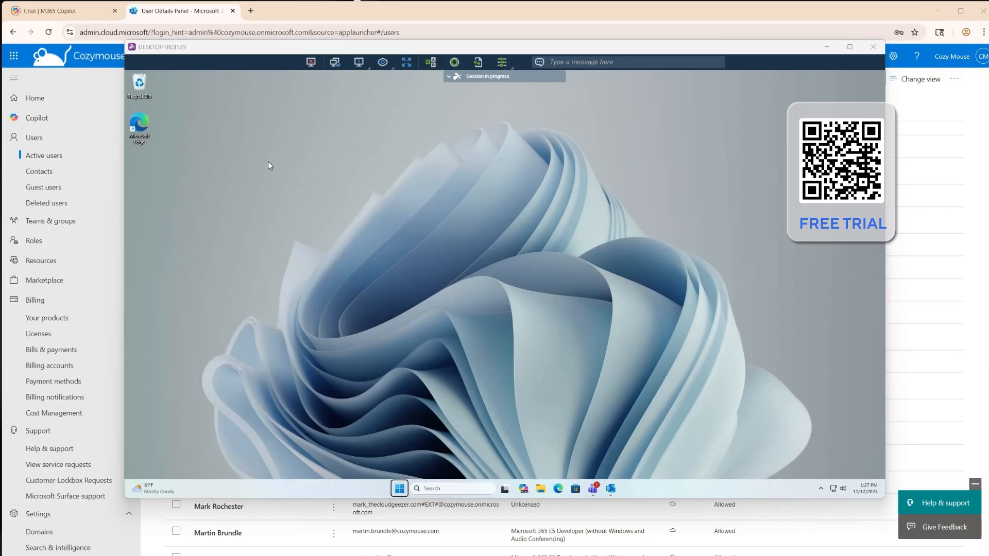
{"action": "left_click", "coordinate": [610, 488]}
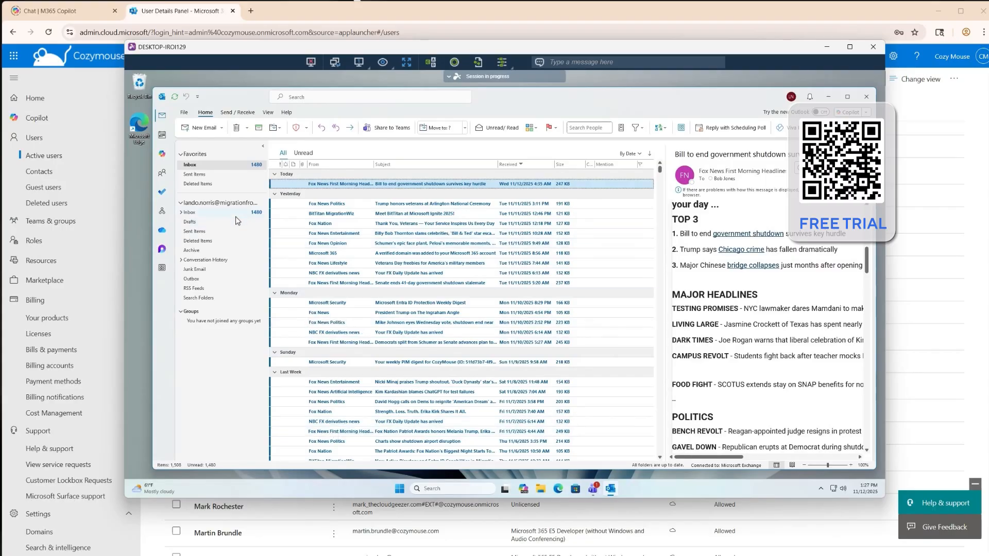
{"action": "left_click", "coordinate": [541, 490]}
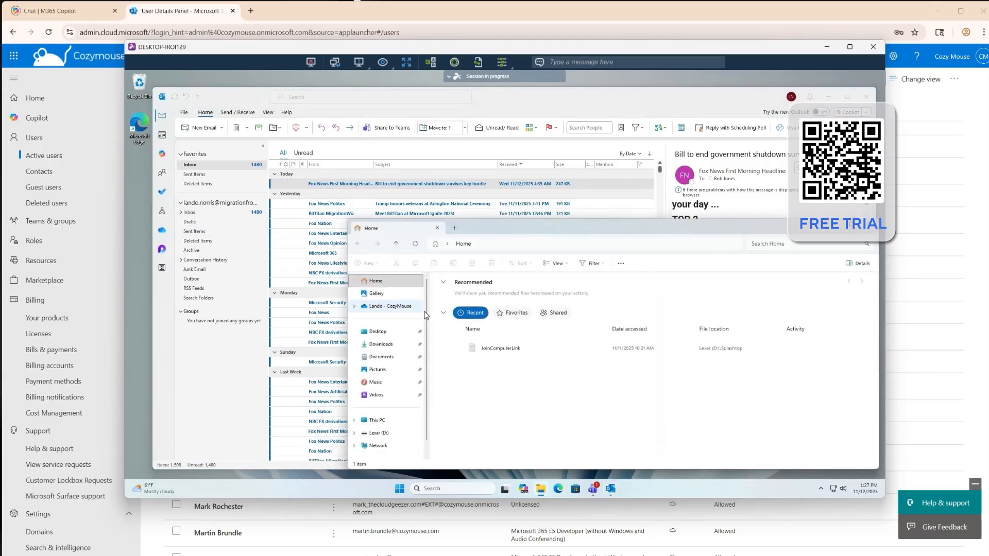
{"action": "left_click", "coordinate": [387, 359]}
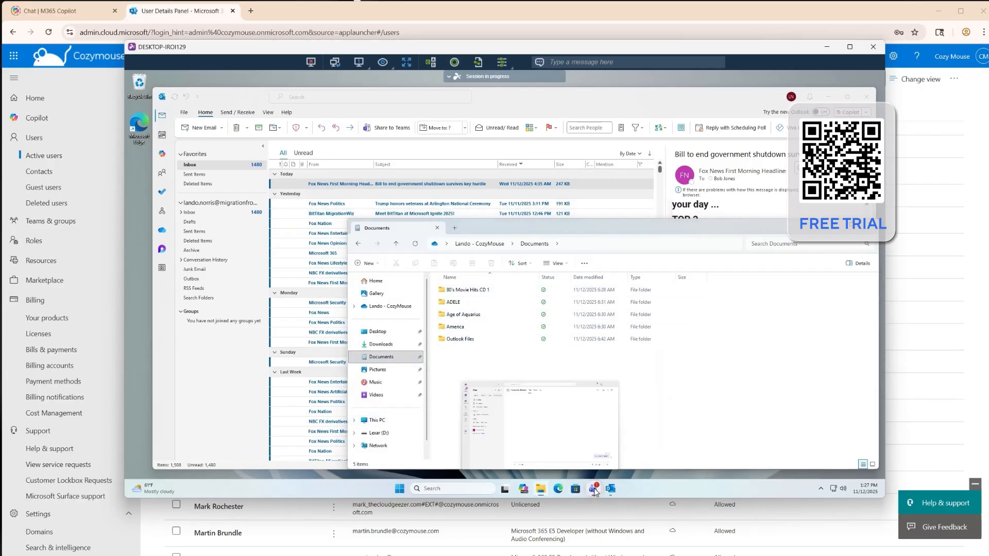
View the user's Teams chat in the remote session, and minimize Teams
{"action": "left_click", "coordinate": [512, 419]}
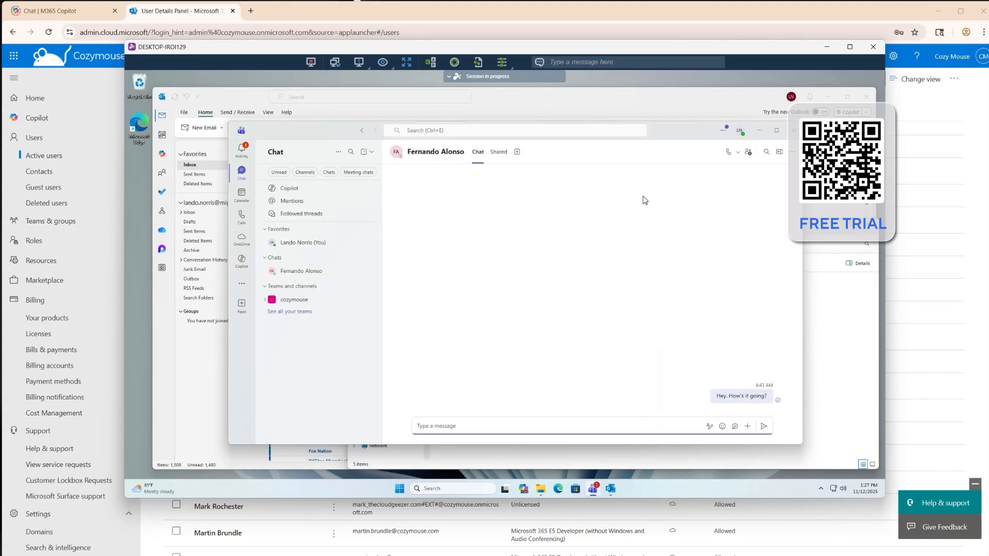
{"action": "left_click", "coordinate": [760, 131]}
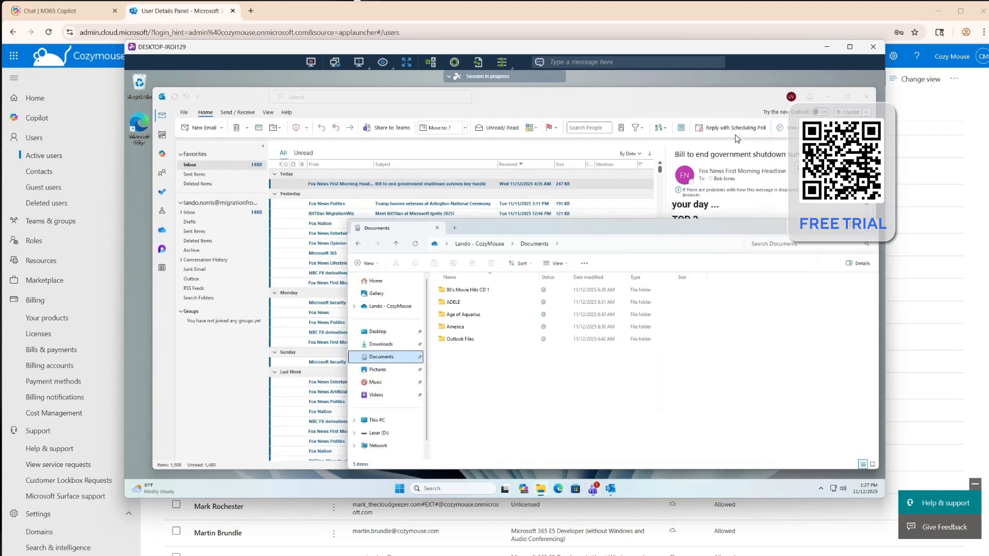
Check the account signed in to OneDrive in its settings, and return to the Outlook inbox
{"action": "left_click", "coordinate": [823, 489]}
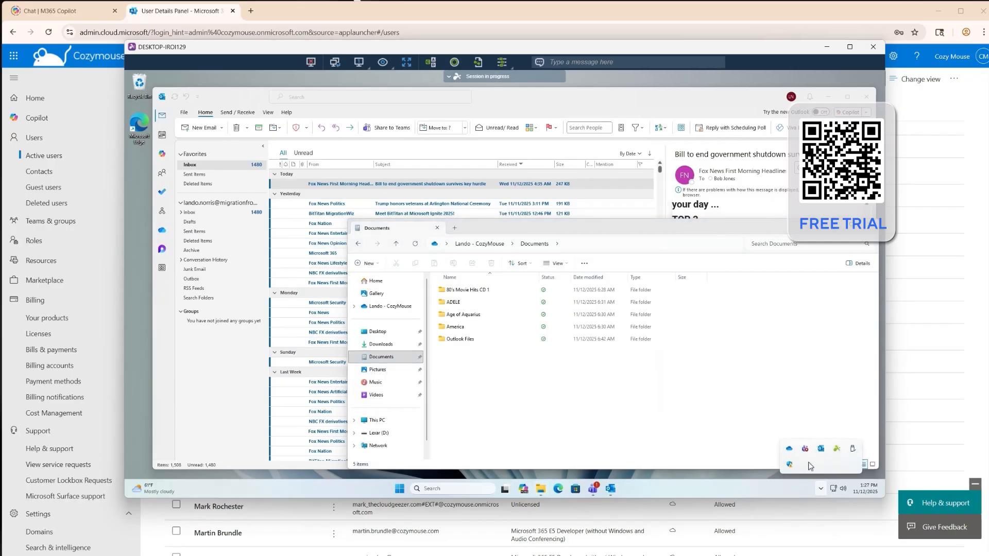
{"action": "left_click", "coordinate": [790, 448]}
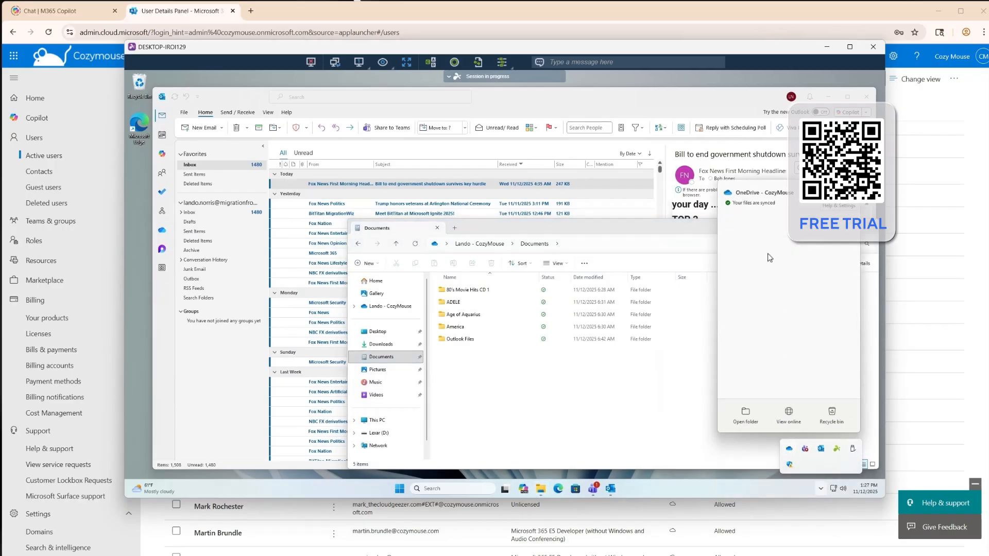
{"action": "left_click", "coordinate": [849, 192]}
{"action": "left_click", "coordinate": [812, 213]}
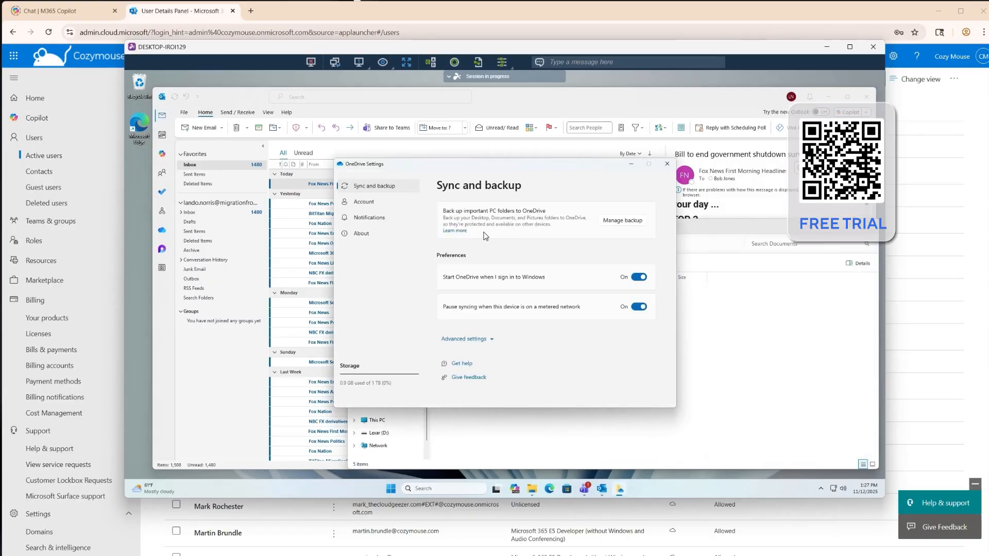
{"action": "left_click", "coordinate": [362, 202]}
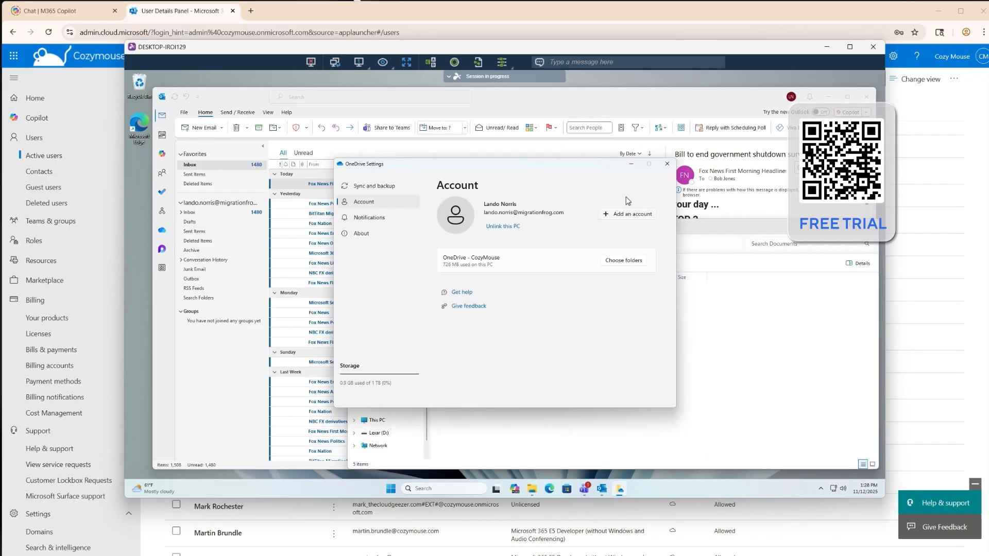
{"action": "left_click", "coordinate": [666, 164]}
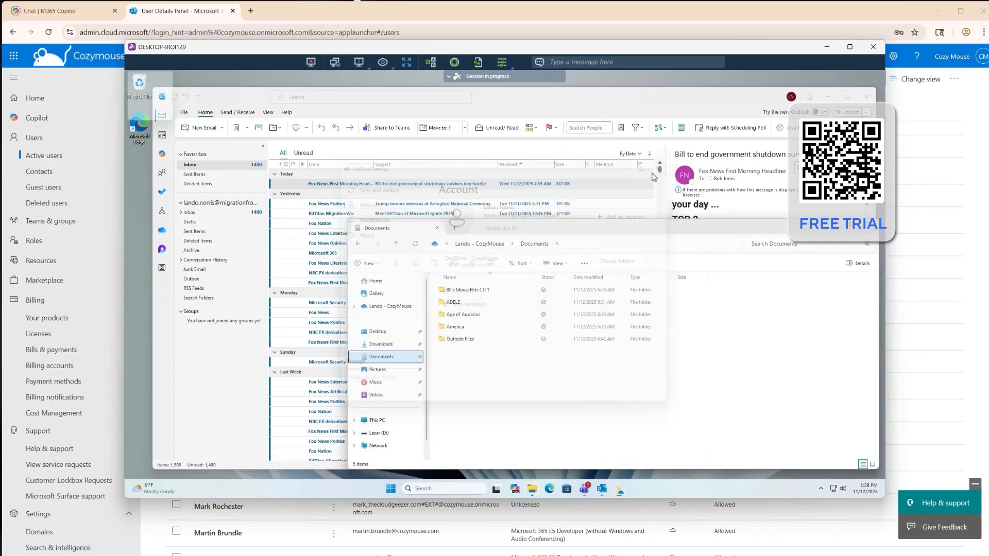
{"action": "left_click", "coordinate": [836, 229]}
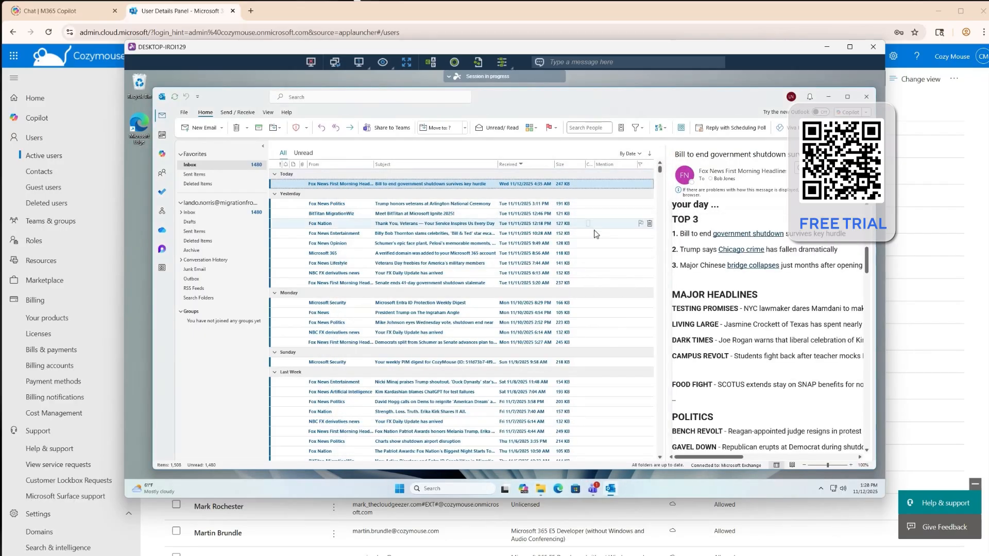
{"action": "left_click_drag", "start_coordinate": [580, 243], "coordinate": [450, 249]}
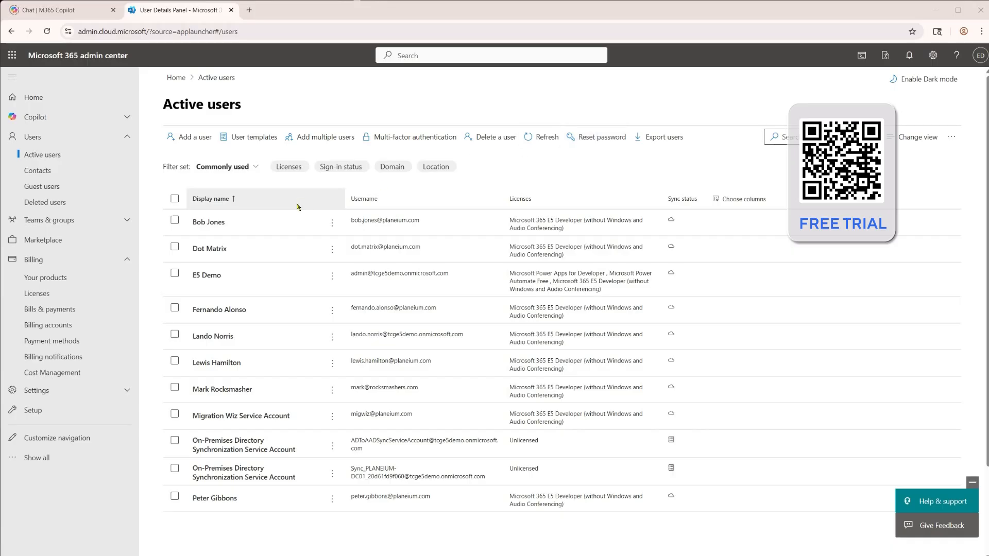
Select the same two users in the destination tenant's active users list
{"action": "left_click", "coordinate": [175, 308]}
{"action": "left_click", "coordinate": [175, 334]}
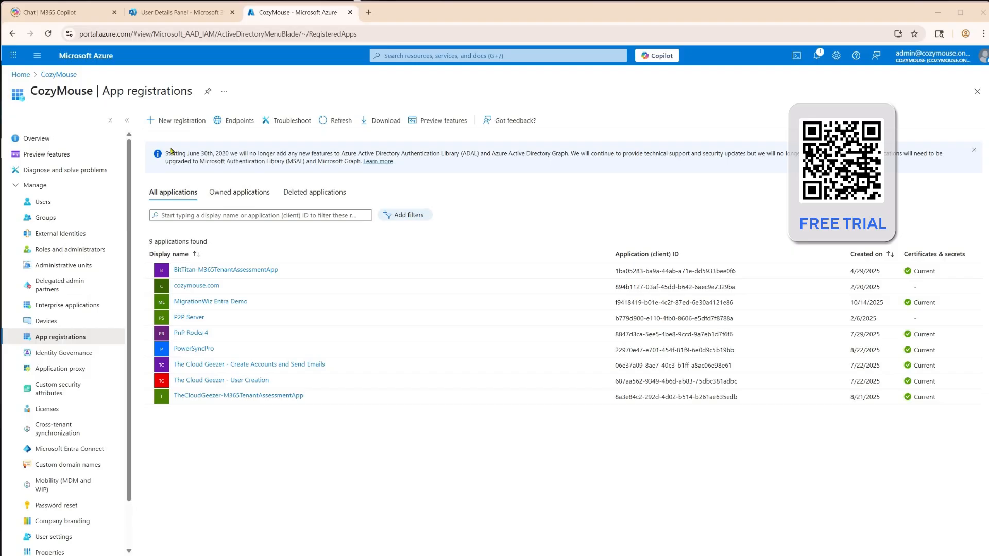
Register a new application named MigrationWiz in the CozyMouse tenant's Azure app registrations
{"action": "left_click", "coordinate": [179, 123]}
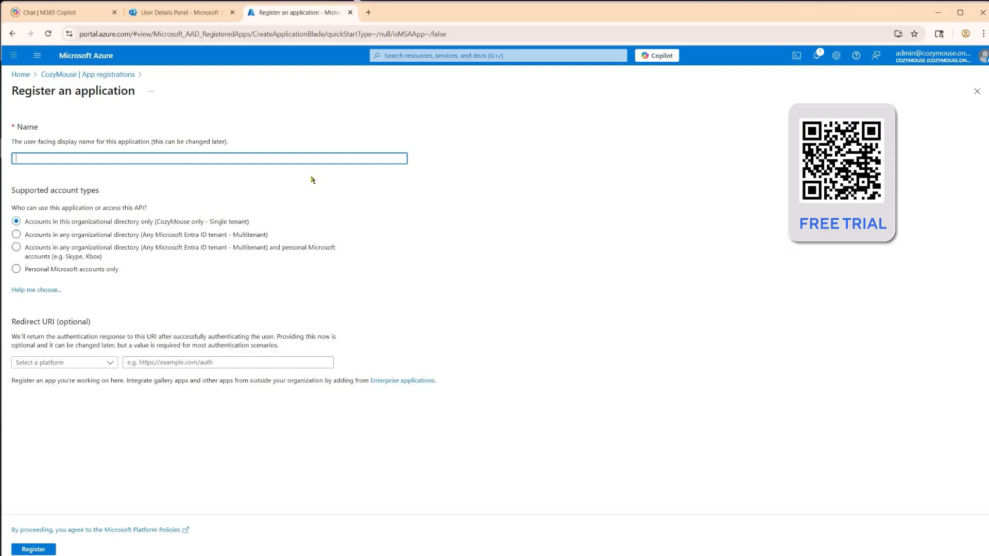
{"action": "type", "text": "MigrationWiz"}
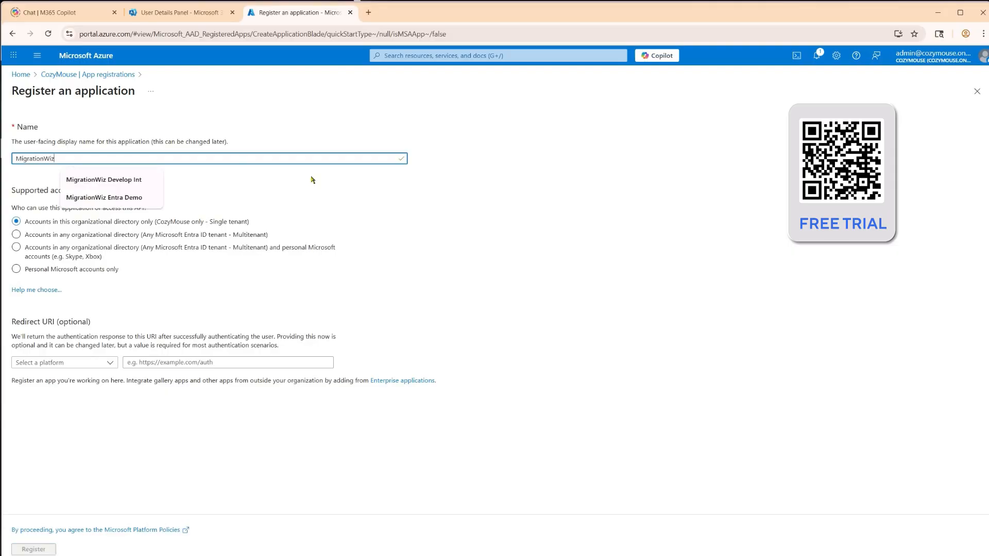
{"action": "left_click", "coordinate": [305, 178]}
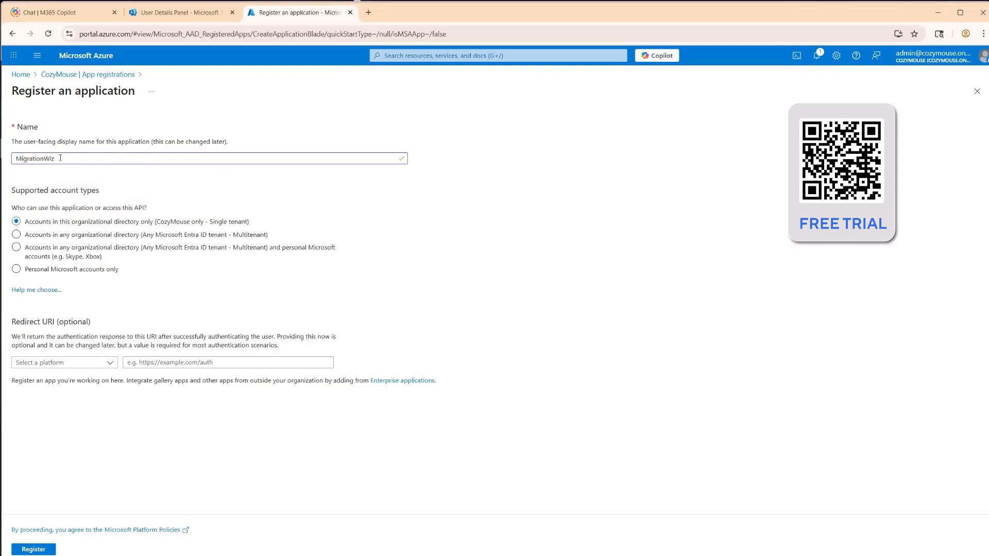
{"action": "left_click", "coordinate": [39, 549]}
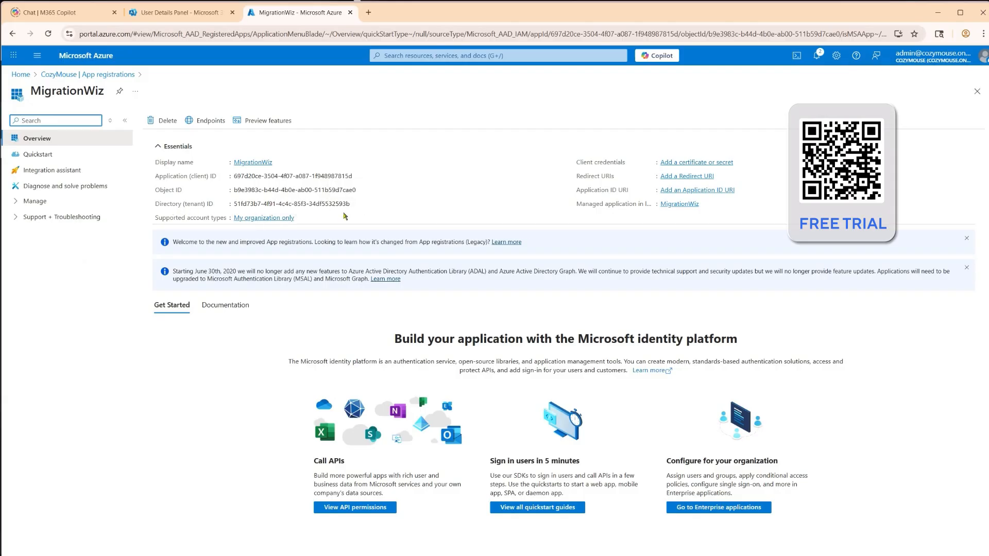
Allow public client flows in the MigrationWiz app's authentication settings and save the change
{"action": "left_click", "coordinate": [15, 202]}
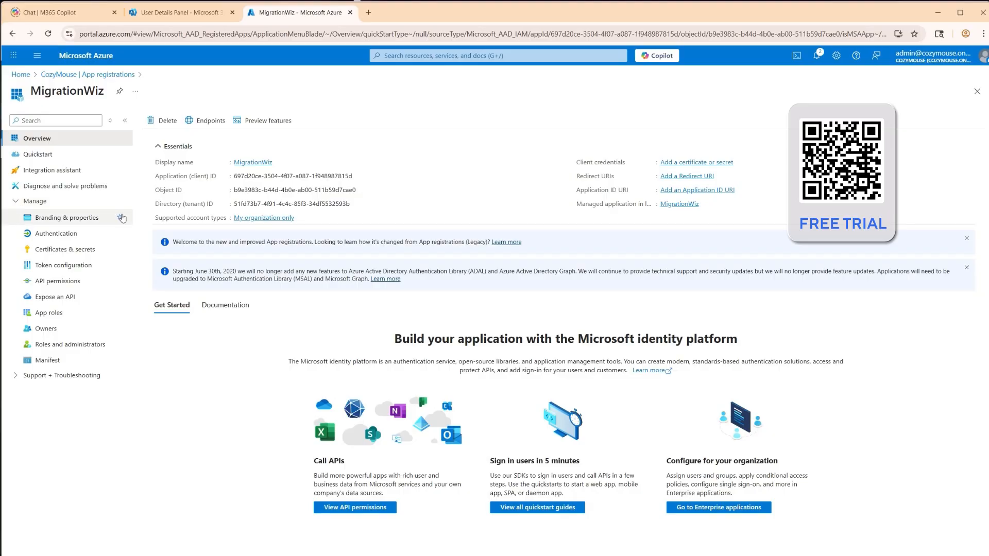
{"action": "left_click", "coordinate": [52, 235]}
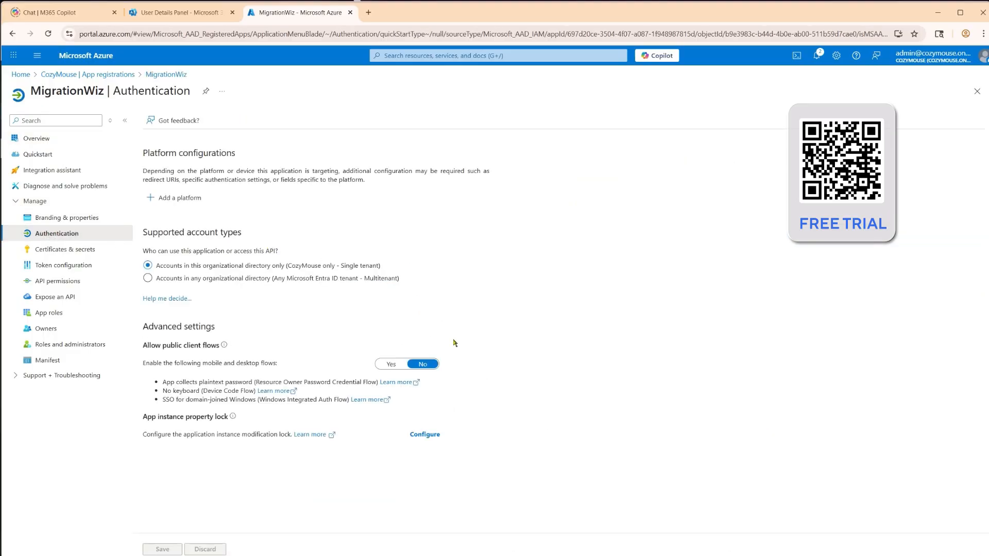
{"action": "left_click", "coordinate": [397, 365]}
{"action": "left_click", "coordinate": [162, 549]}
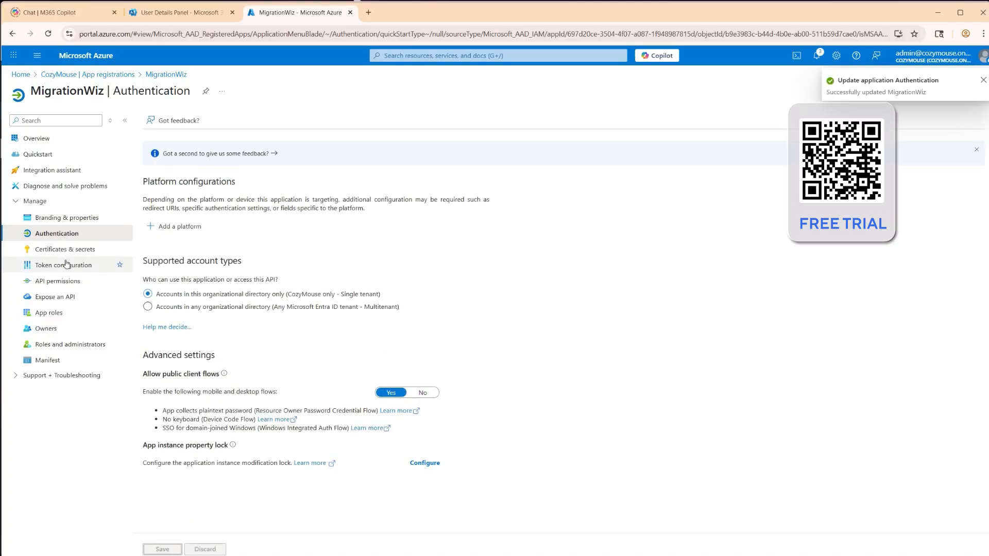
Select the delegated permission EWS.AccessAsUser.All from Office 365 Exchange Online in a new API permission request for the MigrationWiz app
{"action": "left_click", "coordinate": [87, 281]}
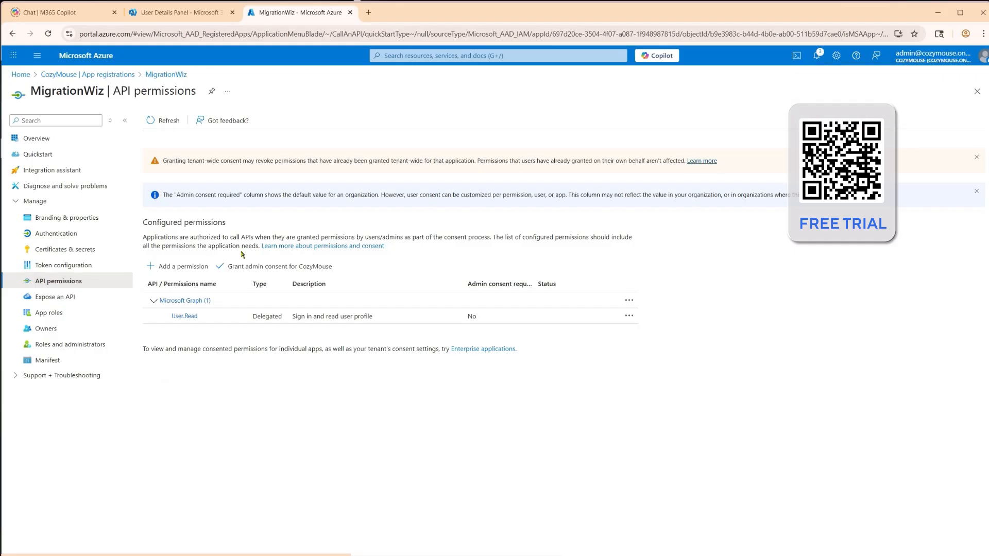
{"action": "left_click", "coordinate": [175, 267]}
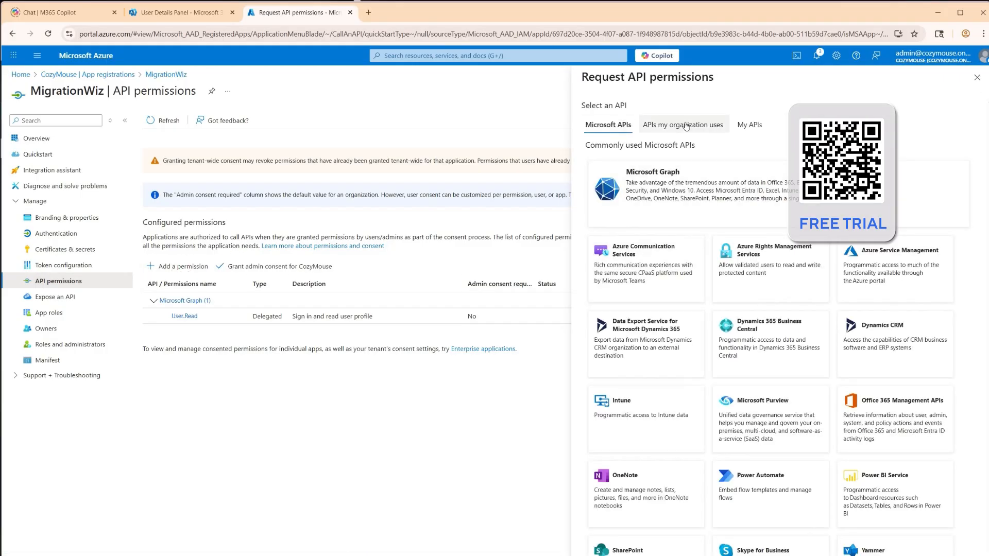
{"action": "left_click", "coordinate": [684, 126]}
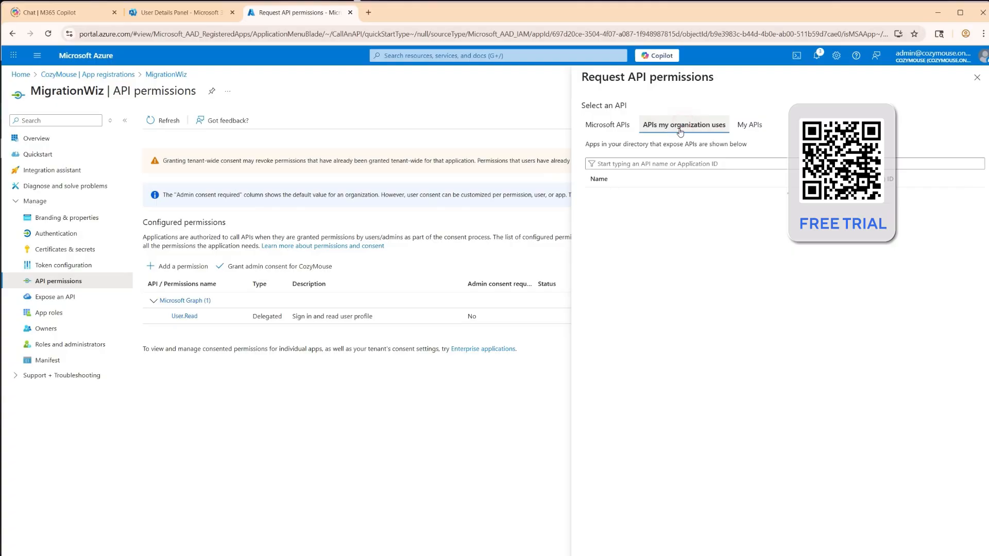
{"action": "left_click", "coordinate": [679, 163]}
{"action": "type", "text": "office"}
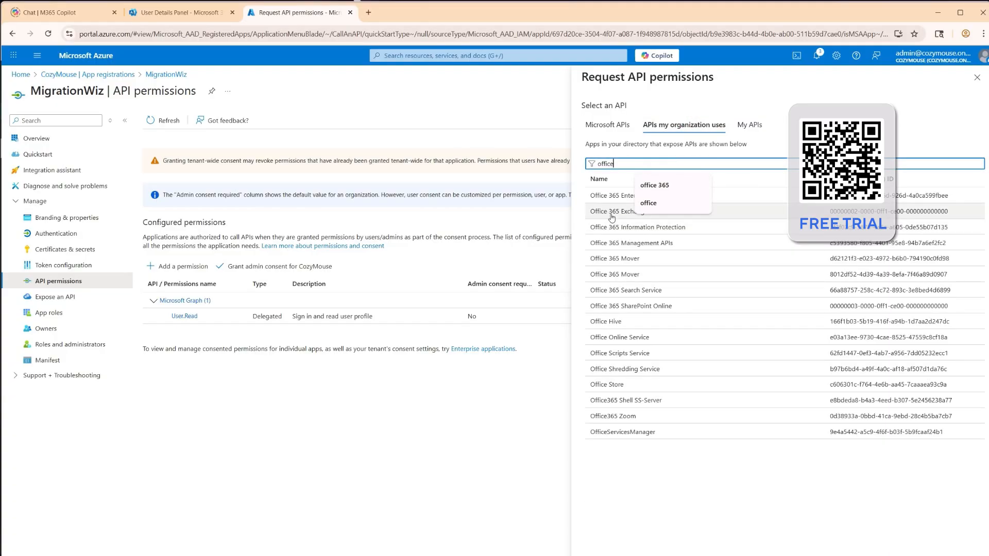
{"action": "left_click", "coordinate": [614, 212]}
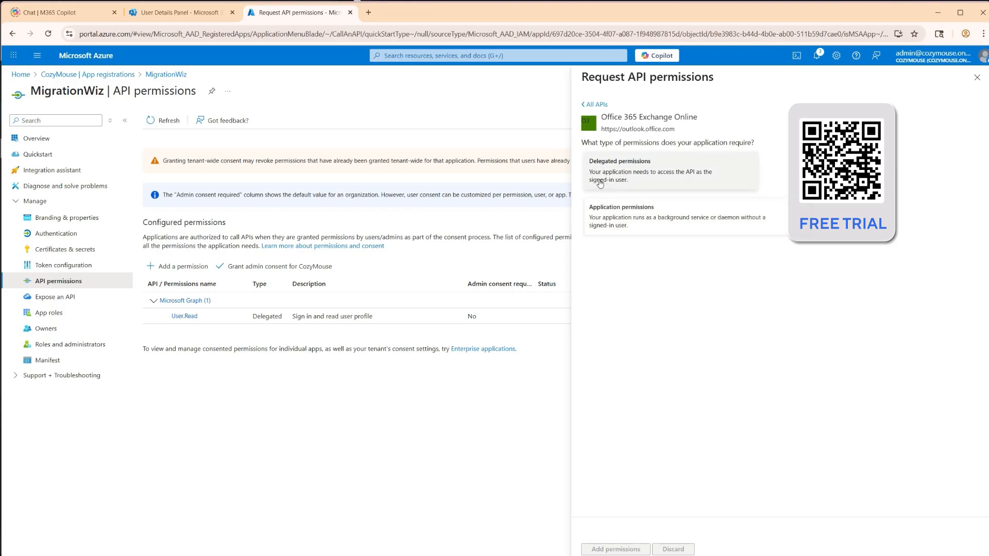
{"action": "left_click", "coordinate": [611, 165]}
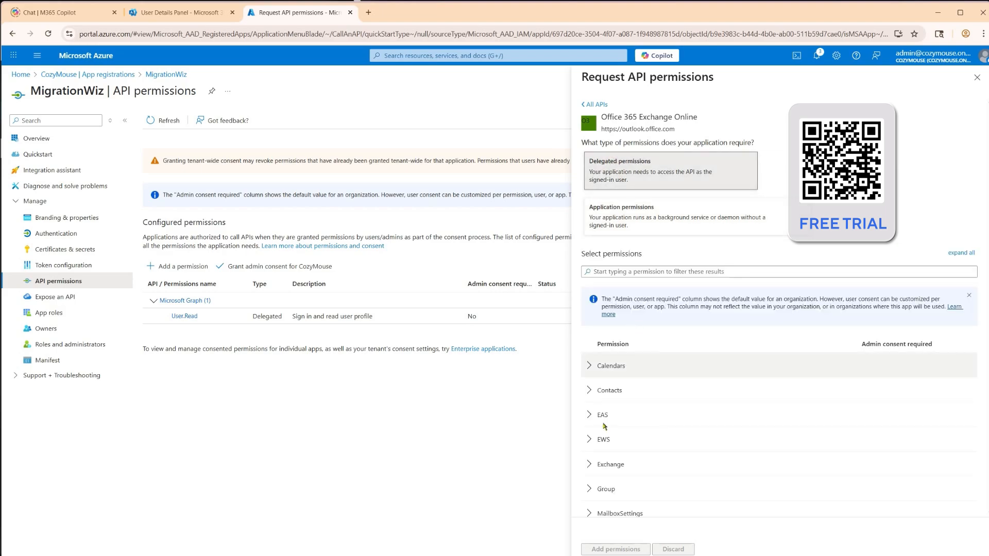
{"action": "left_click", "coordinate": [599, 439]}
{"action": "left_click", "coordinate": [589, 463]}
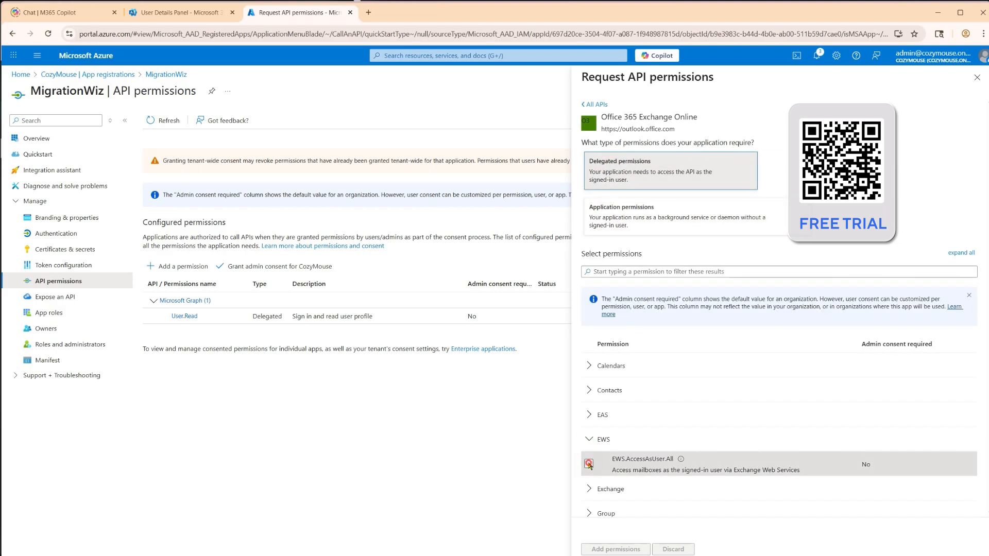
Include the full_access_as_app application permission, add the selected permissions, and grant admin consent for CozyMouse
{"action": "left_click", "coordinate": [616, 214]}
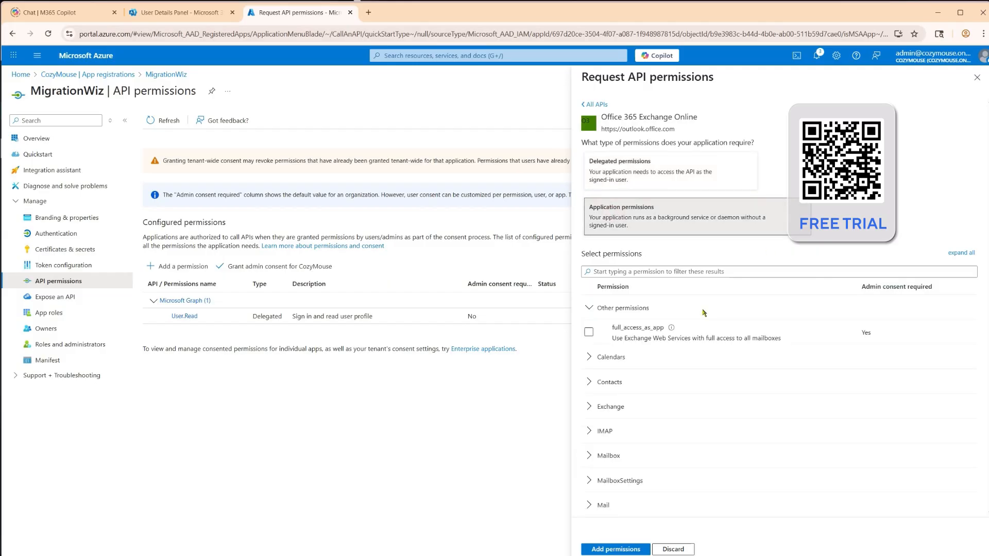
{"action": "left_click", "coordinate": [589, 332]}
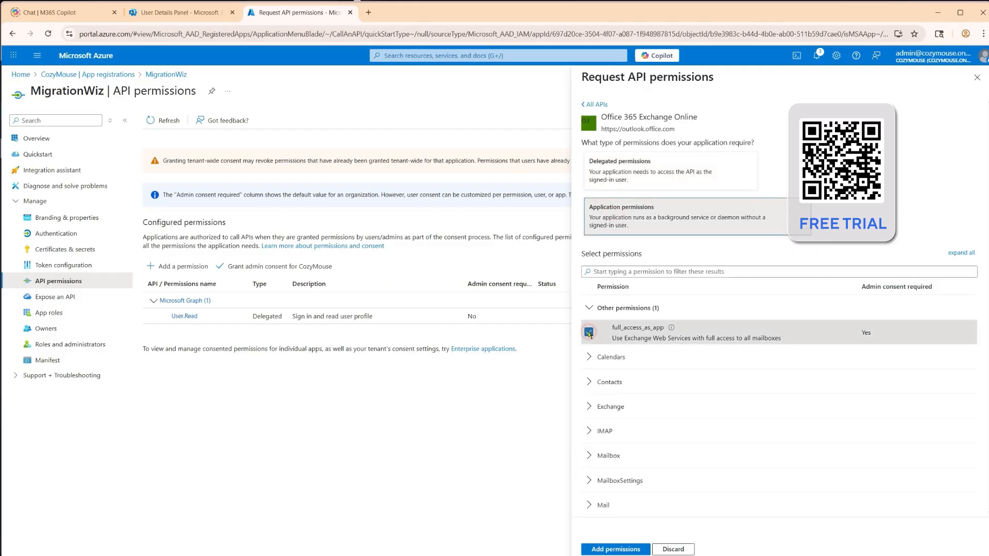
{"action": "left_click", "coordinate": [628, 550]}
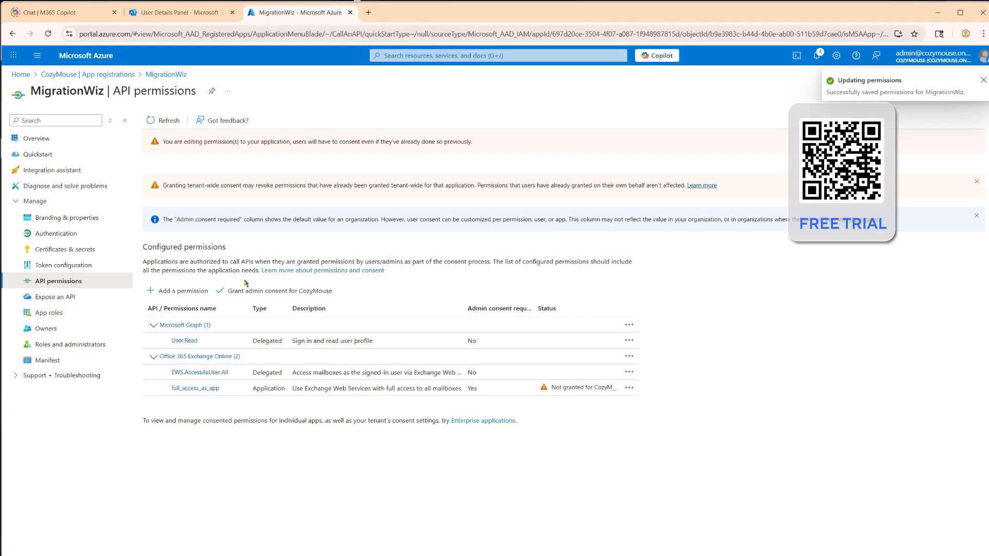
{"action": "left_click", "coordinate": [274, 293]}
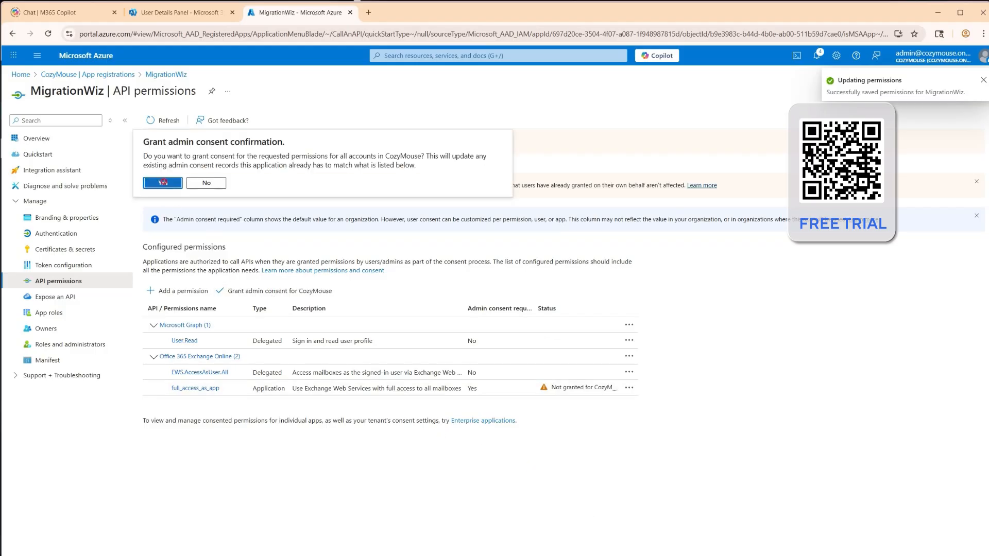
{"action": "left_click", "coordinate": [164, 184]}
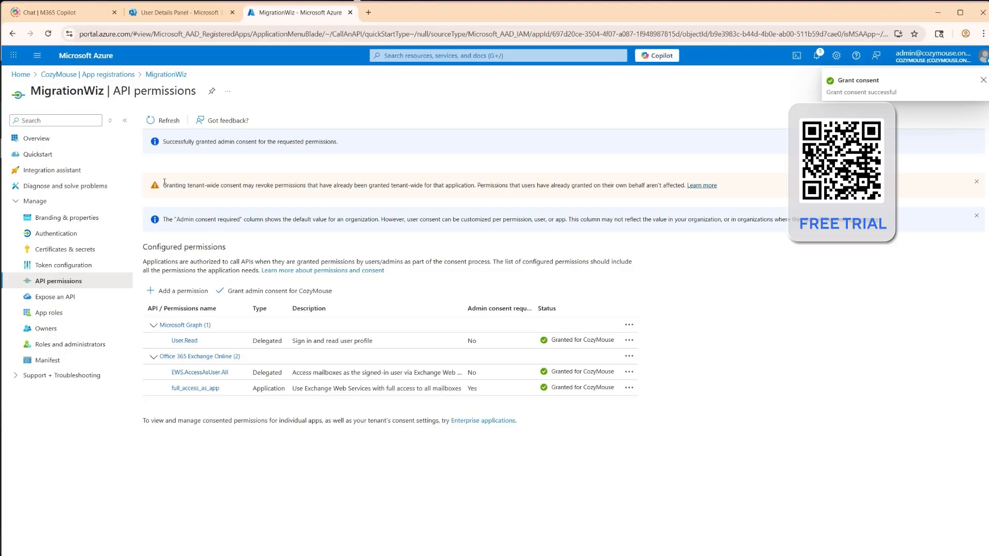
Create a client secret described as MigrationWiz for the app and copy its secret value
{"action": "left_click", "coordinate": [72, 250]}
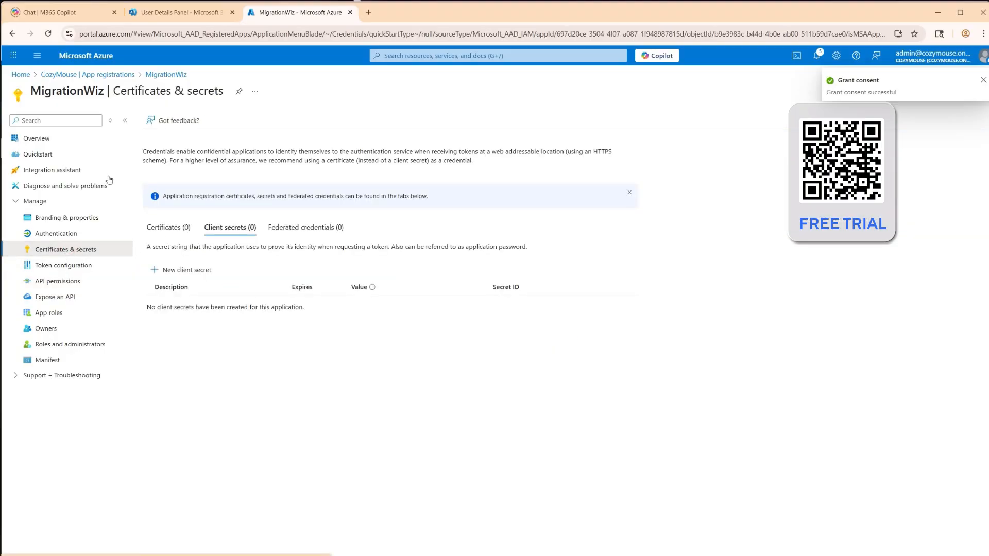
{"action": "left_click", "coordinate": [174, 270]}
{"action": "type", "text": "MigrationWiz"}
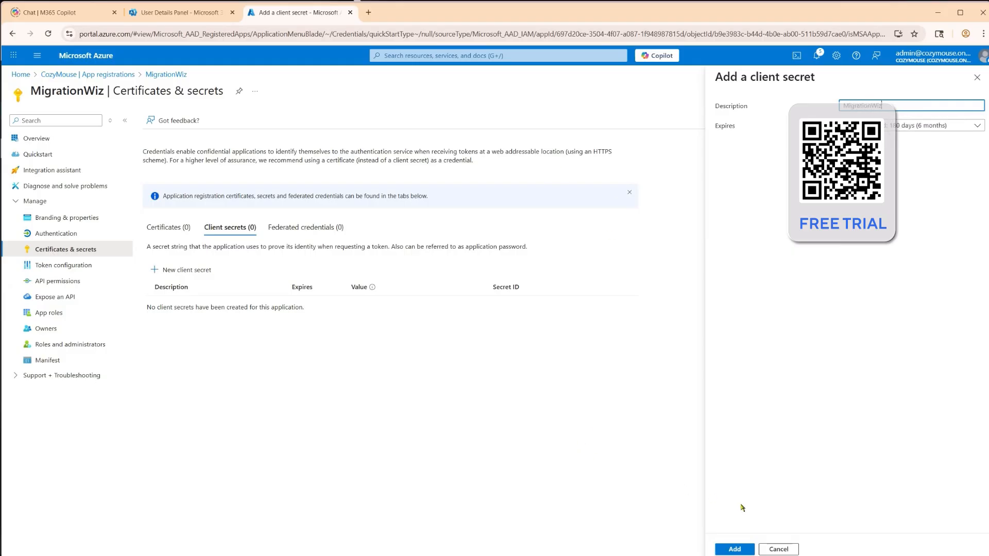
{"action": "left_click", "coordinate": [736, 550]}
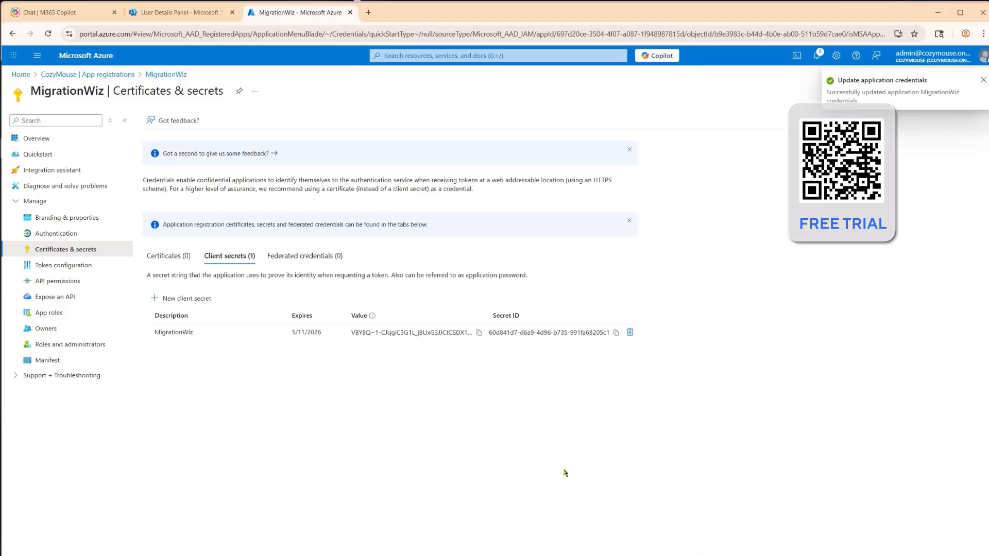
{"action": "left_click", "coordinate": [478, 333]}
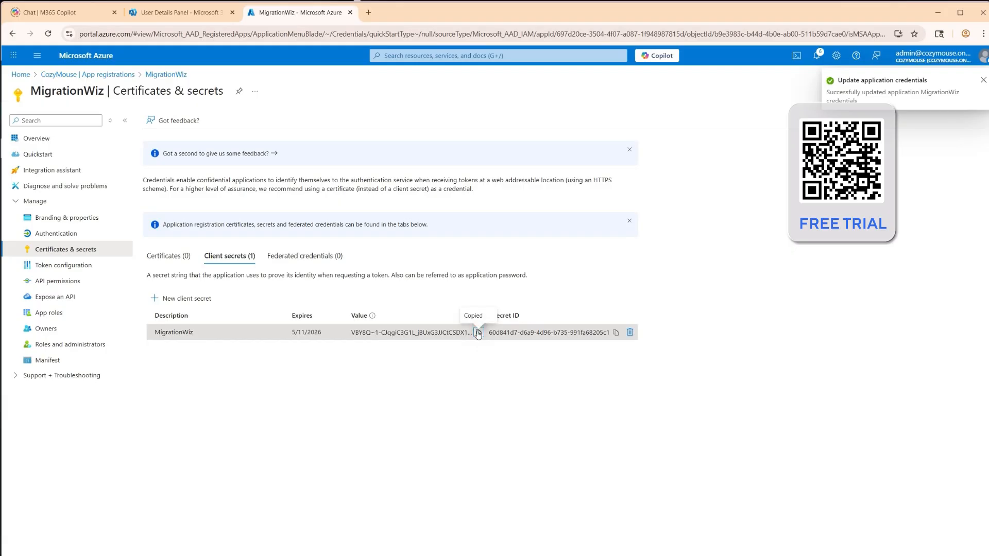
{"action": "left_click", "coordinate": [982, 81]}
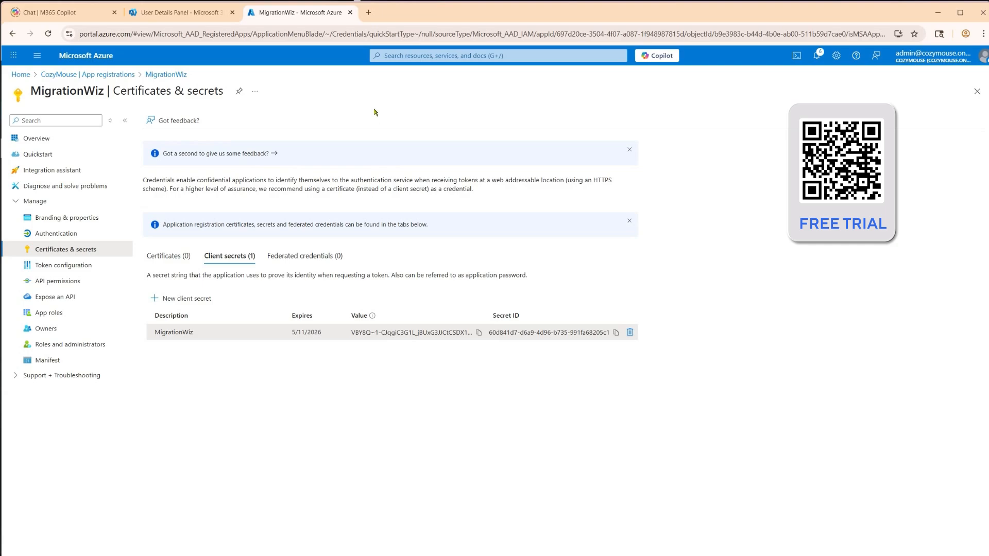
Switch to MigrationWiz and create a mailbox project named Cozymouse for the customer Cozymouse
{"action": "mouse_move", "coordinate": [374, 317]}
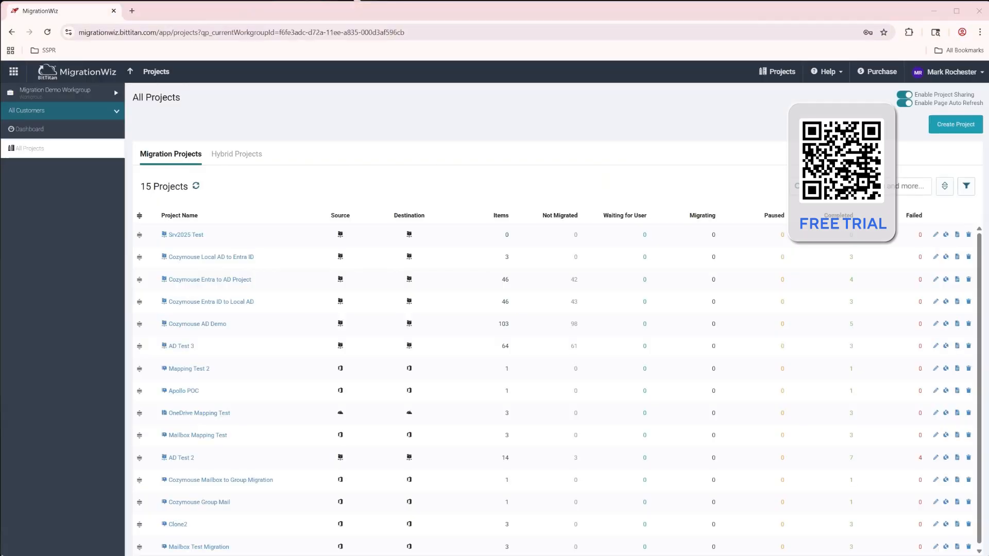
{"action": "left_click", "coordinate": [953, 125]}
{"action": "left_click", "coordinate": [350, 207]}
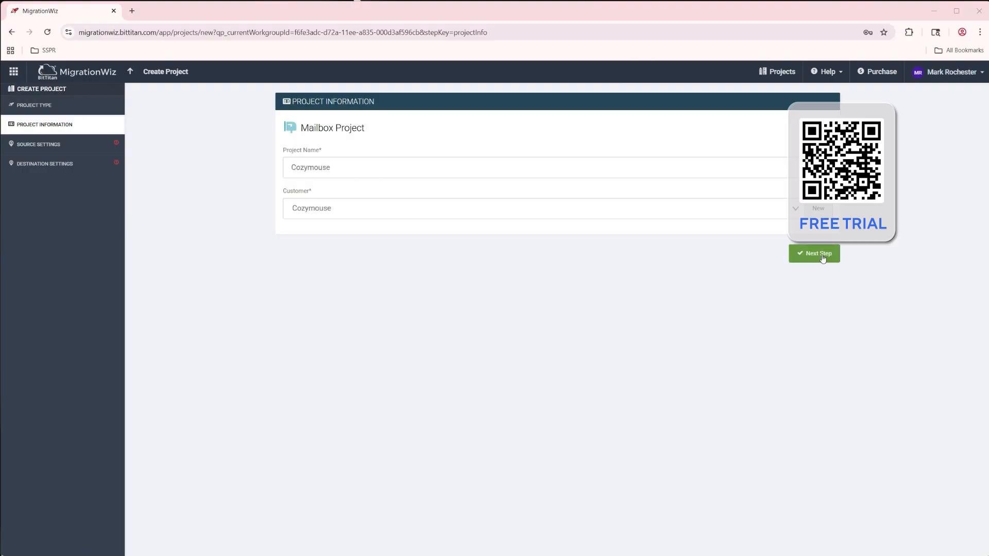
{"action": "left_click", "coordinate": [821, 258]}
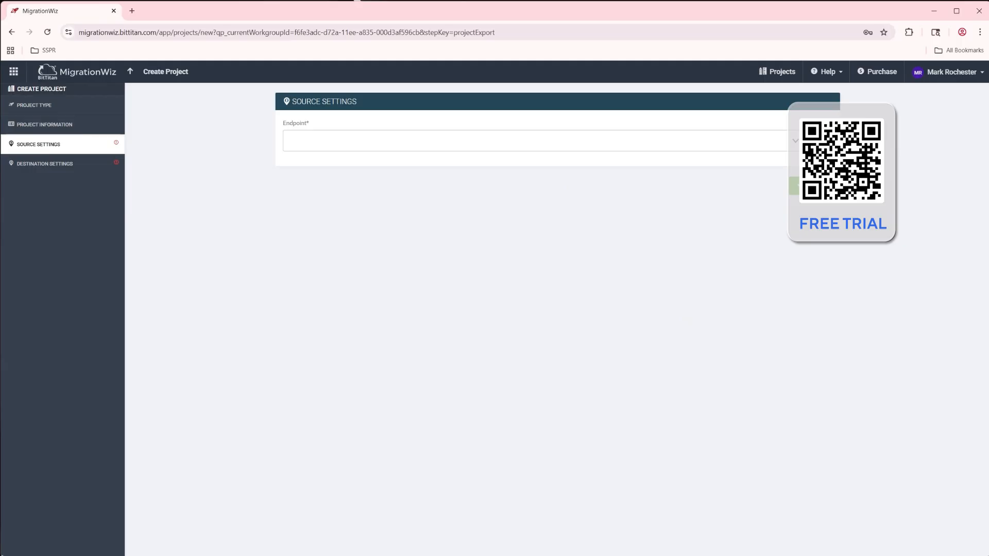
Add a Microsoft 365 source endpoint named Cozymouse M365 with the administrator username and password, without updating the password manager
{"action": "left_click", "coordinate": [820, 141]}
{"action": "left_click", "coordinate": [682, 217]}
{"action": "type", "text": "Cozymouse M365"}
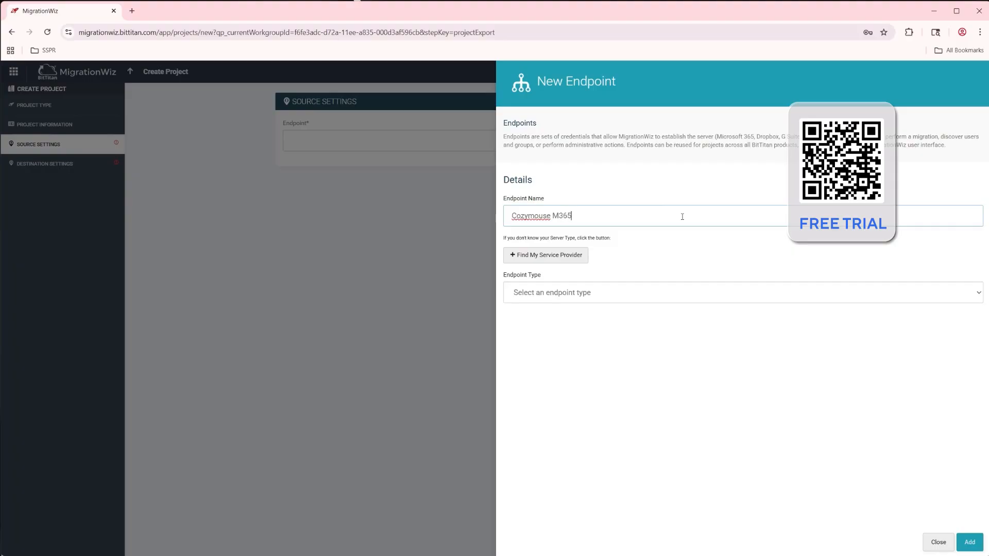
{"action": "left_click", "coordinate": [569, 294]}
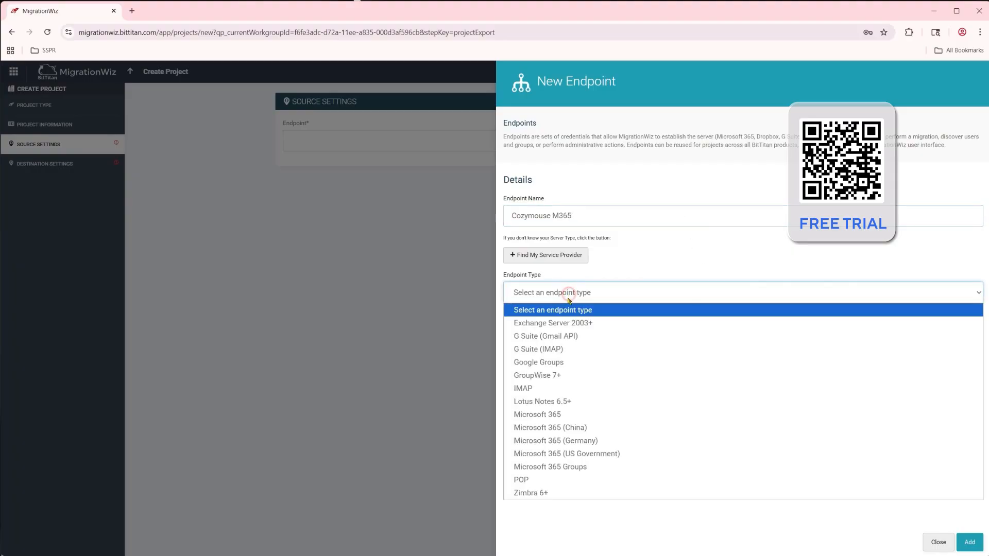
{"action": "left_click", "coordinate": [528, 417]}
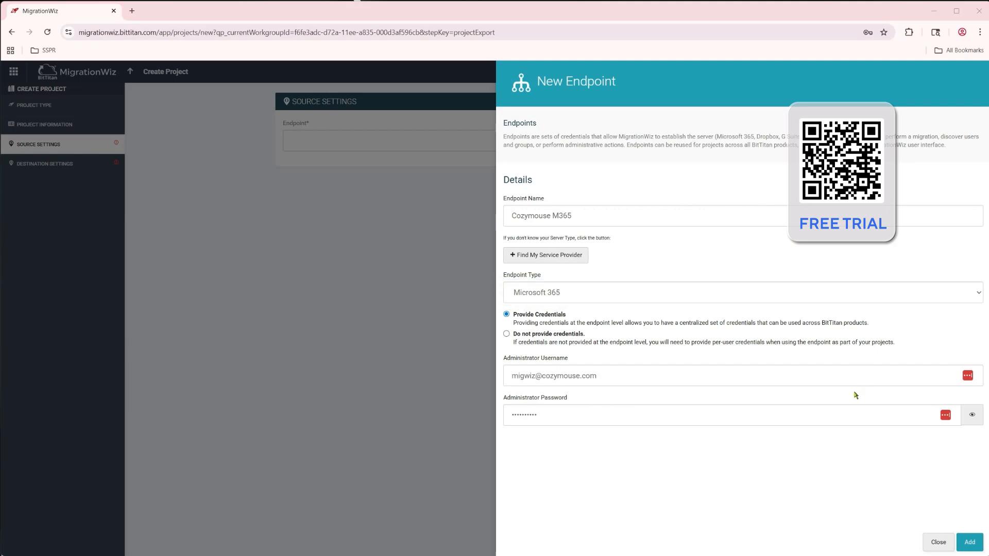
{"action": "left_click", "coordinate": [970, 541]}
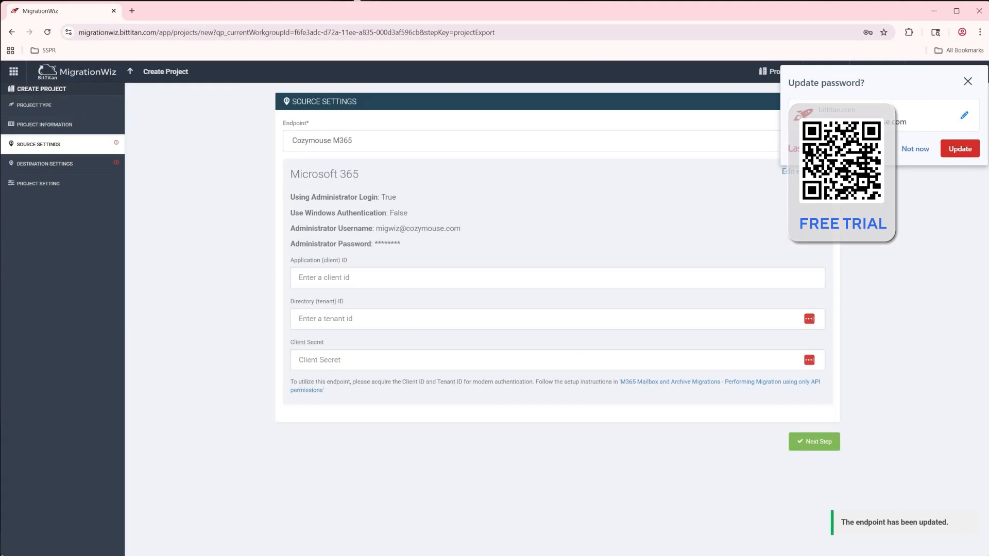
{"action": "left_click", "coordinate": [910, 151]}
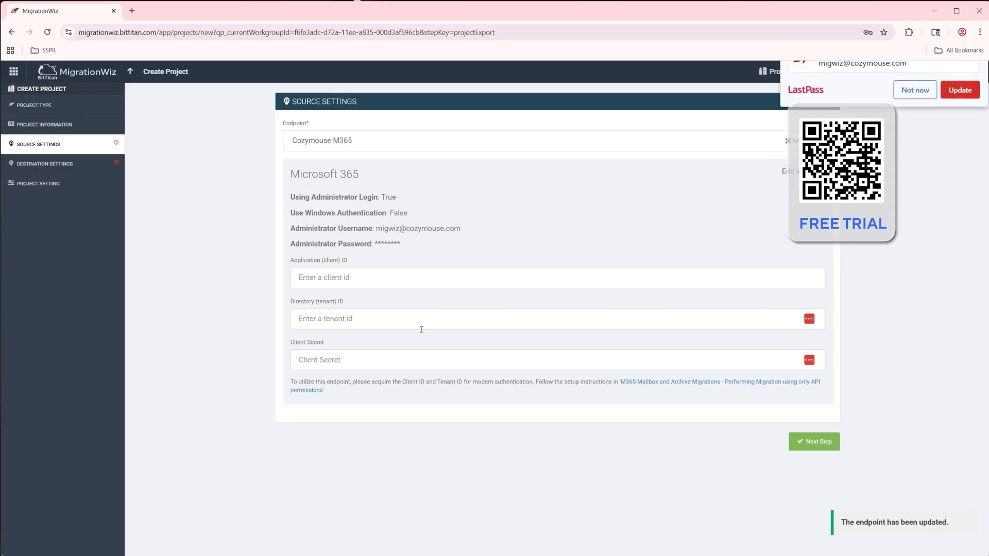
Fill in the source's client secret, application ID and tenant ID, and continue to the destination settings without storing the credentials
{"action": "left_click", "coordinate": [349, 361]}
{"action": "key", "text": "ctrl+v"}
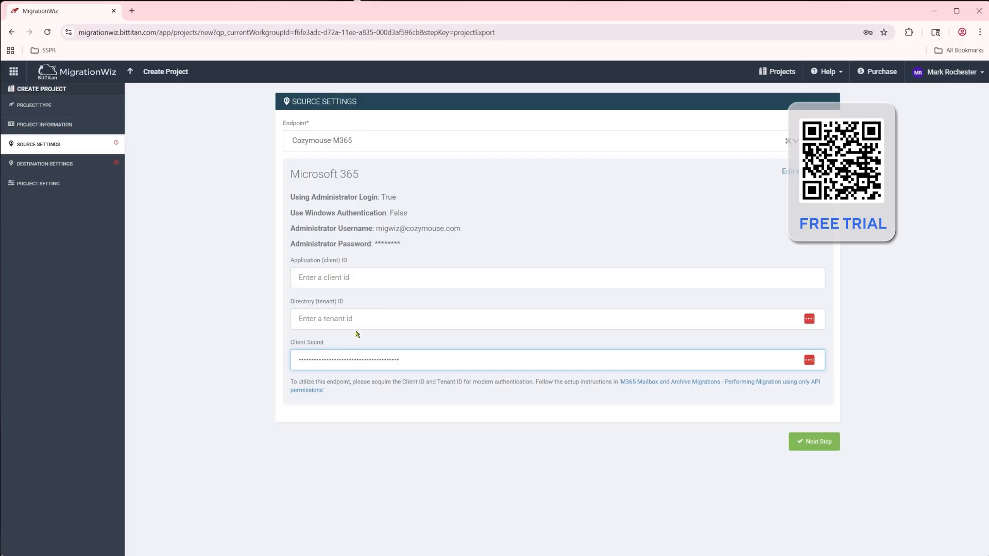
{"action": "key", "text": "alt+Tab"}
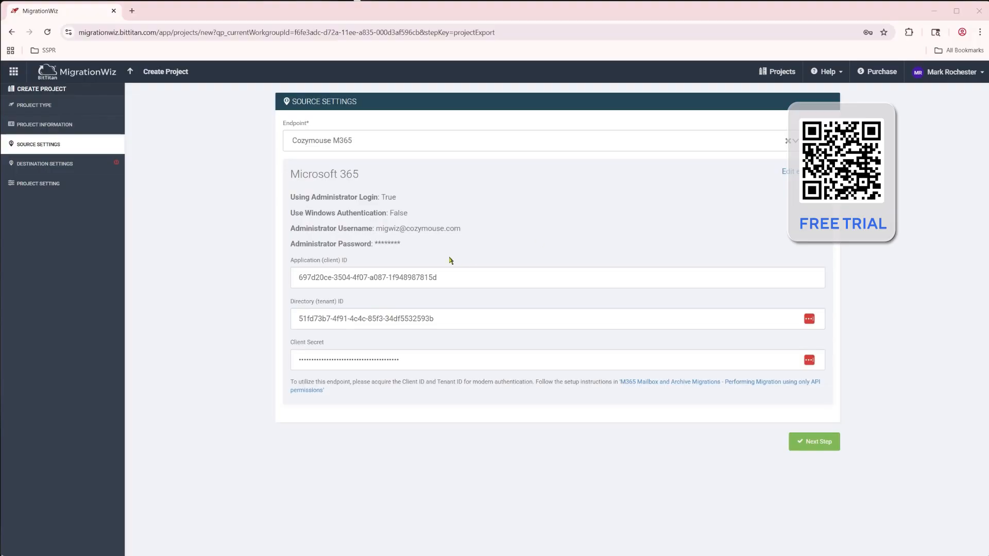
{"action": "left_click", "coordinate": [817, 450]}
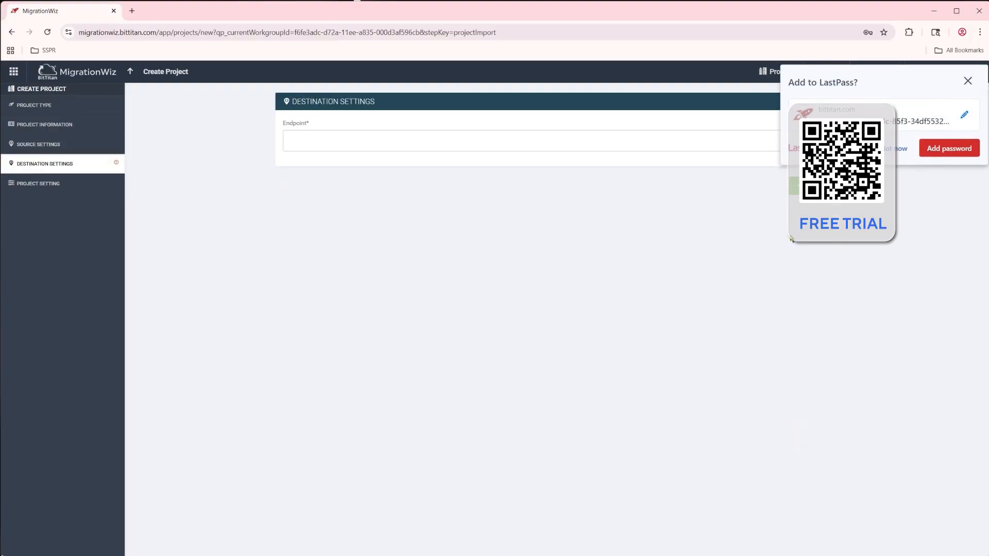
{"action": "left_click", "coordinate": [897, 149]}
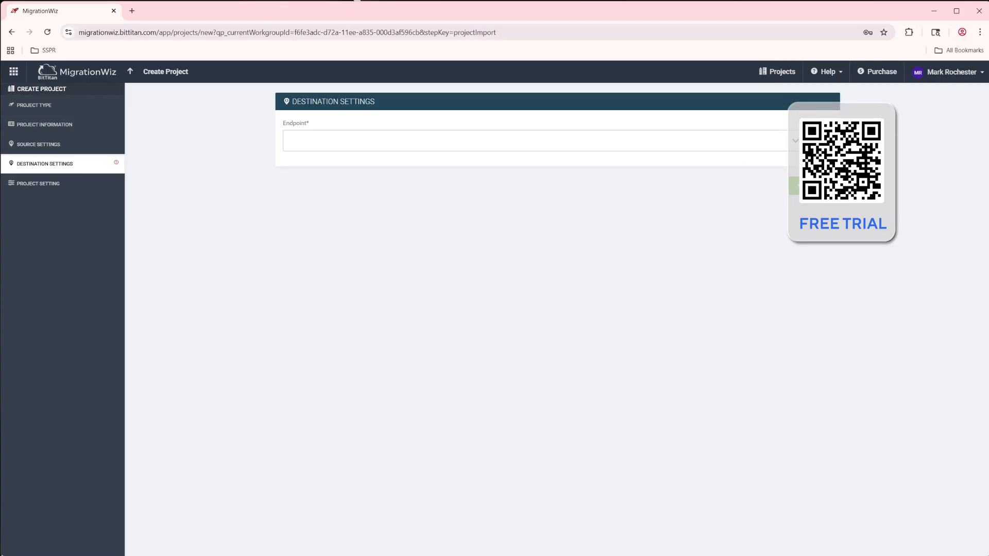
Add a Microsoft 365 destination endpoint named TCGE5Demo M365 with the administrator username and password
{"action": "left_click", "coordinate": [820, 141]}
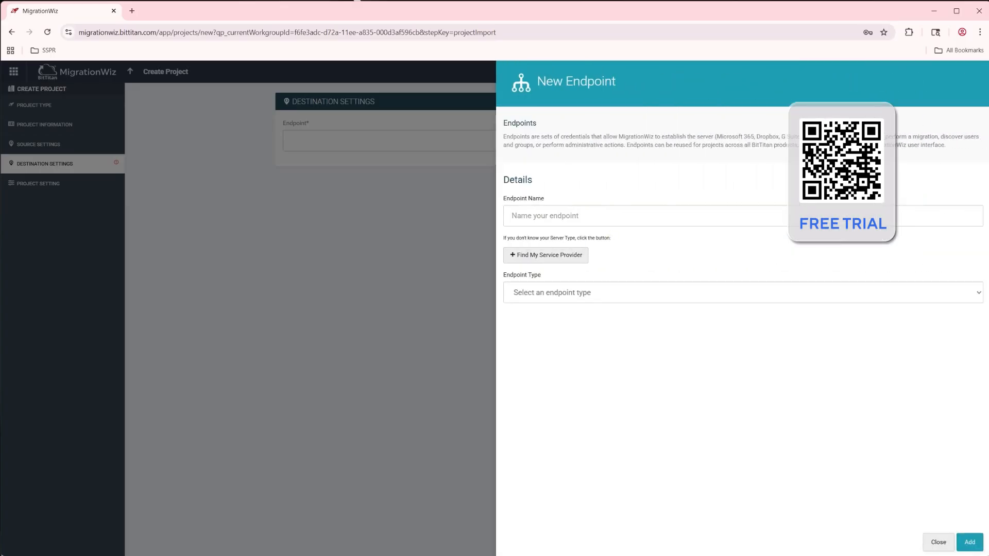
{"action": "key", "text": "ctrl+v"}
{"action": "left_click", "coordinate": [657, 294]}
{"action": "left_click", "coordinate": [561, 392]}
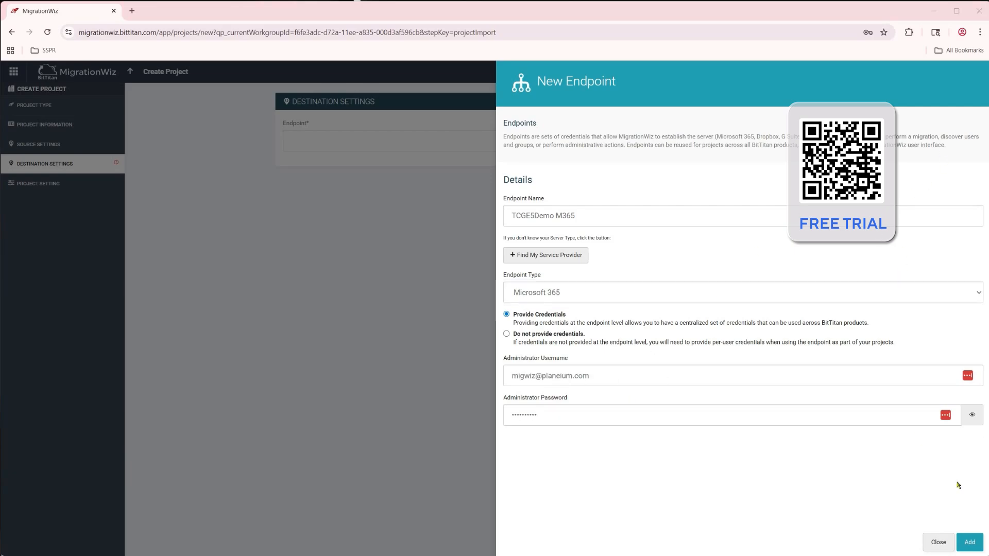
{"action": "left_click", "coordinate": [969, 541]}
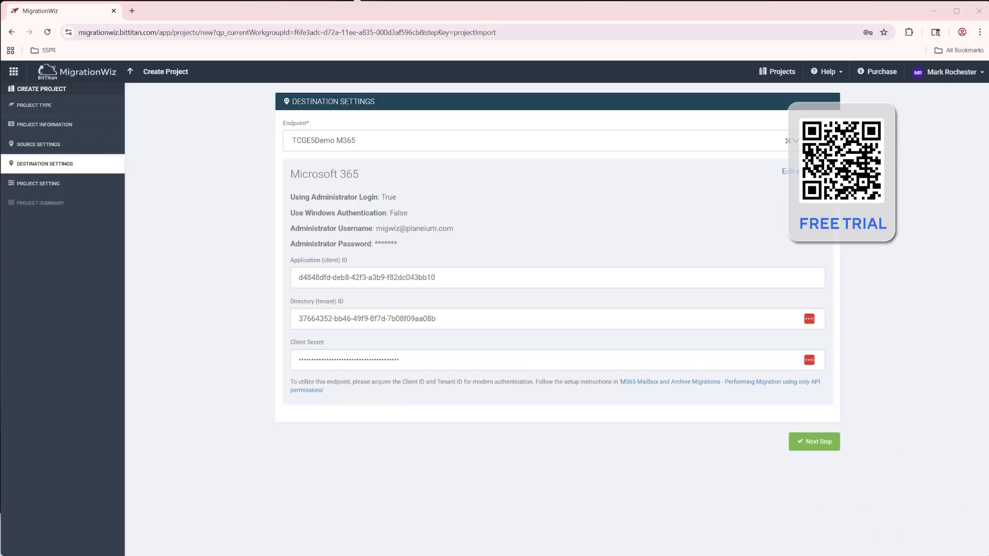
Complete the destination's application ID, tenant ID and client secret, and save the project with both optional project settings off
{"action": "left_click", "coordinate": [818, 442]}
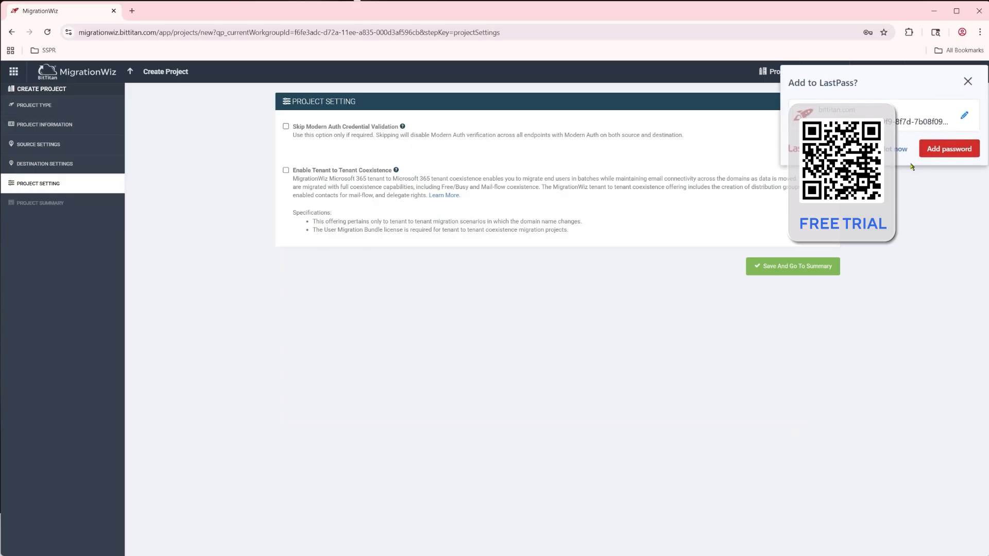
{"action": "left_click", "coordinate": [898, 151]}
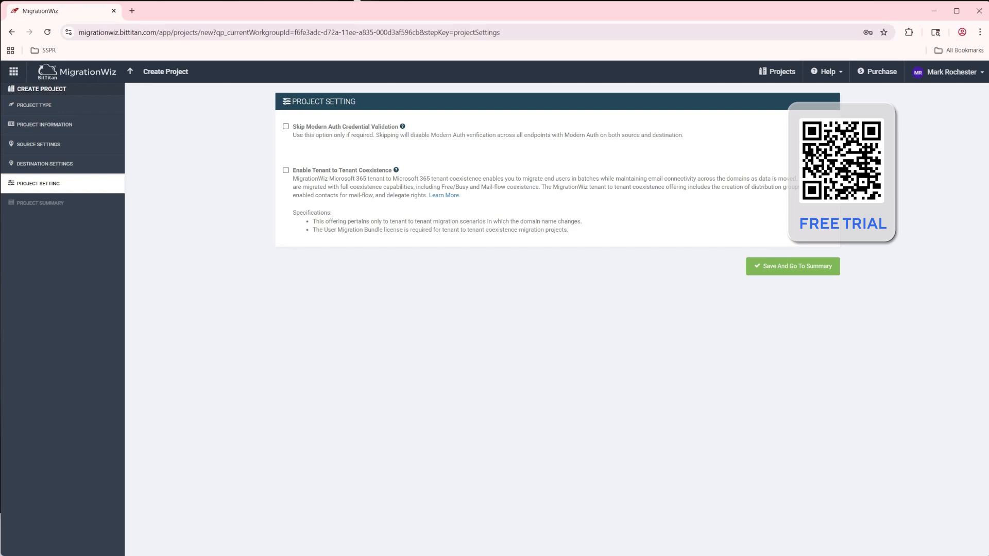
{"action": "left_click", "coordinate": [788, 266]}
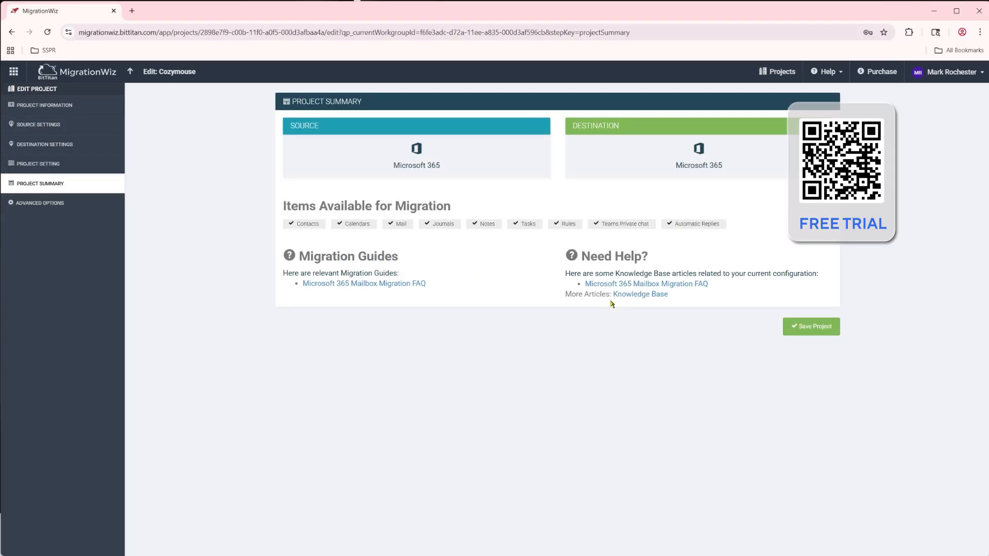
Save the project and bulk-add two source and destination mailbox pairs, choosing to migrate old and new detected mailboxes
{"action": "left_click", "coordinate": [818, 327]}
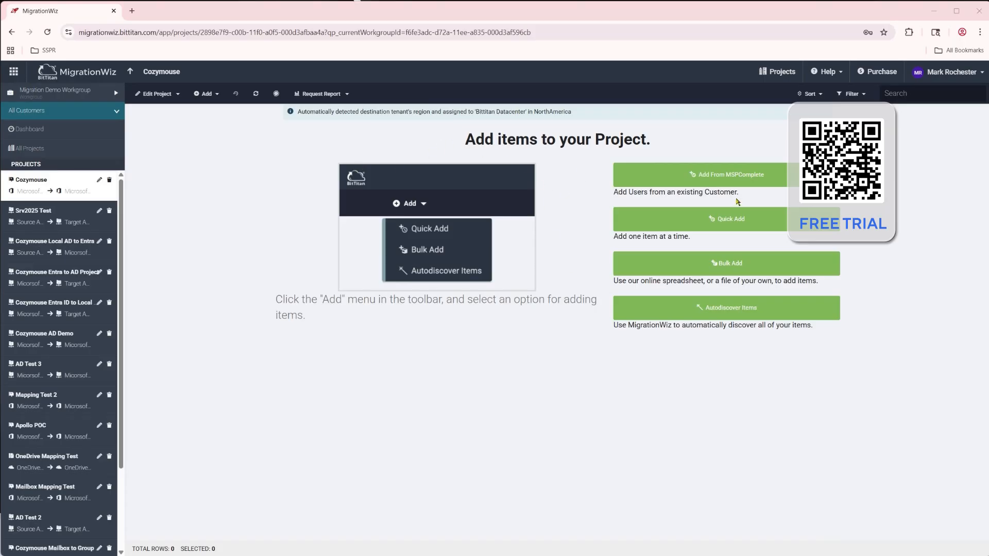
{"action": "left_click", "coordinate": [676, 257]}
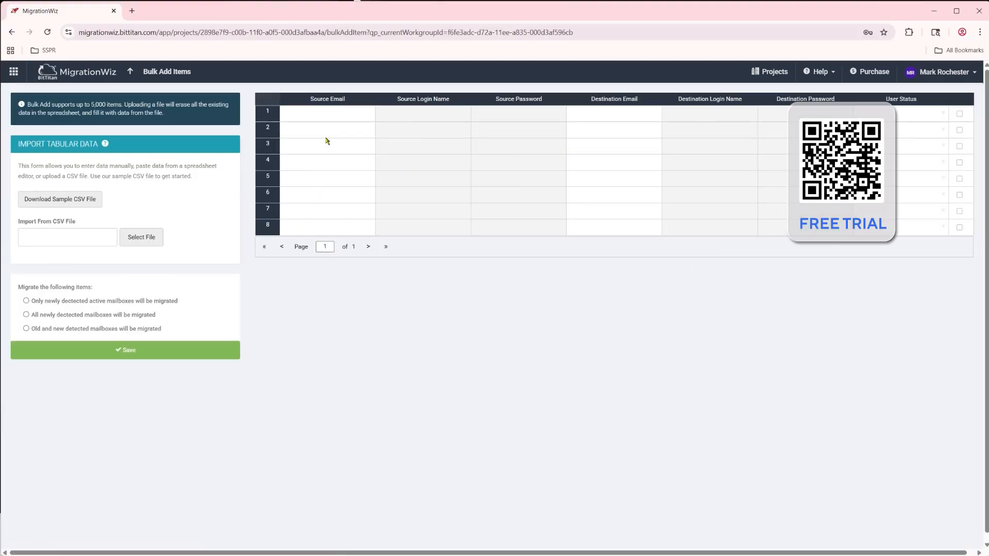
{"action": "left_click", "coordinate": [320, 117]}
{"action": "key", "text": "ctrl+v"}
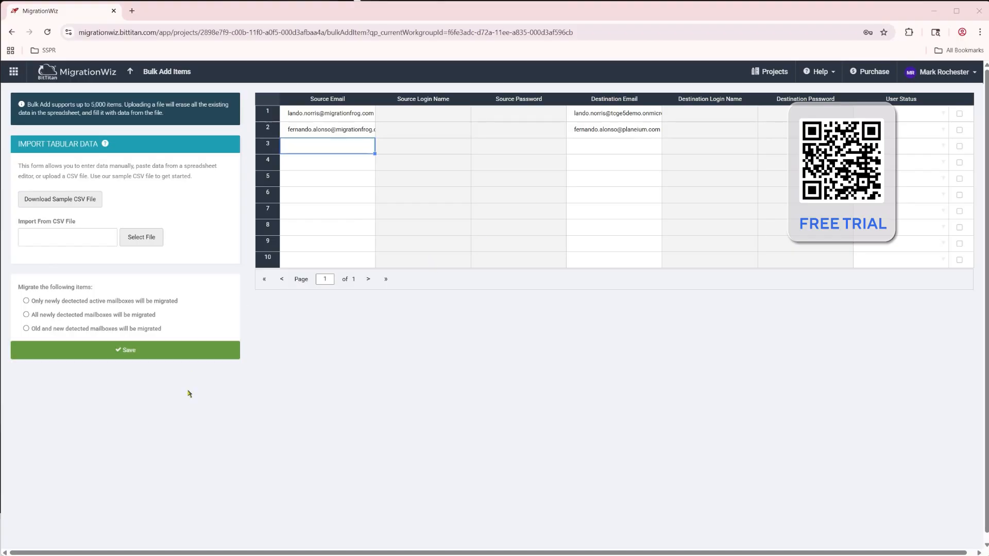
{"action": "left_click", "coordinate": [26, 328]}
{"action": "left_click", "coordinate": [31, 358]}
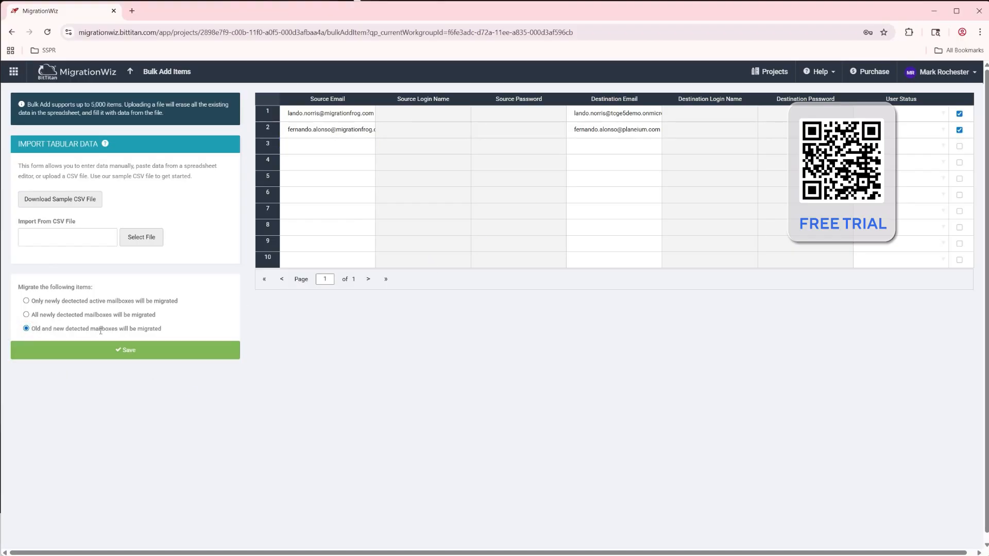
{"action": "left_click", "coordinate": [142, 353]}
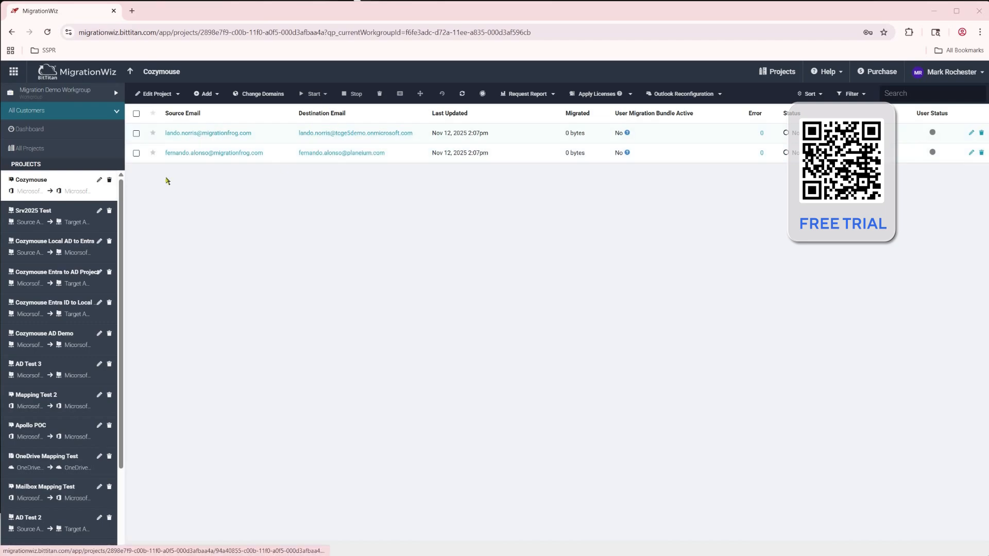
Select both mailboxes and review the pre-stage migration options with the 30 Days Ago cutoff, without starting the migration
{"action": "left_click", "coordinate": [137, 113]}
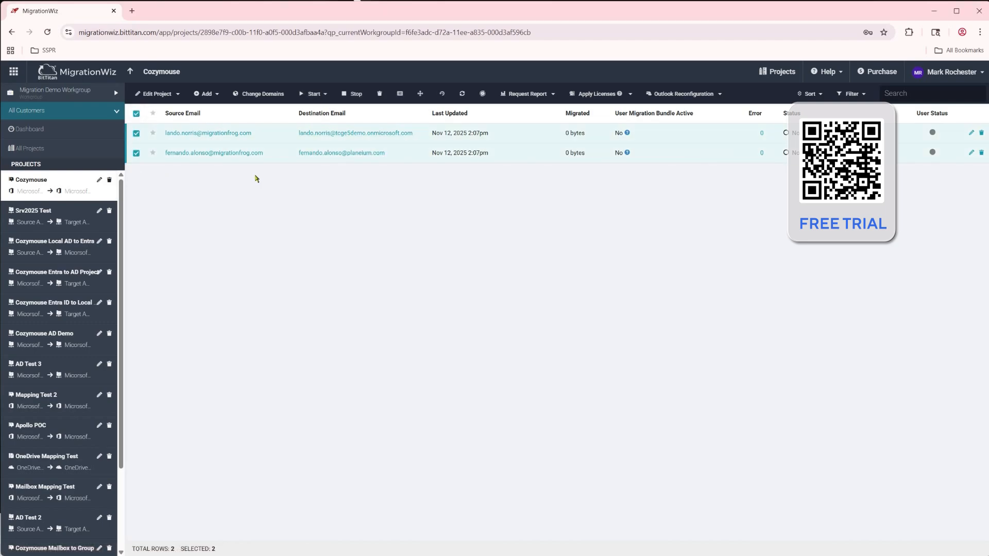
{"action": "left_click", "coordinate": [312, 94]}
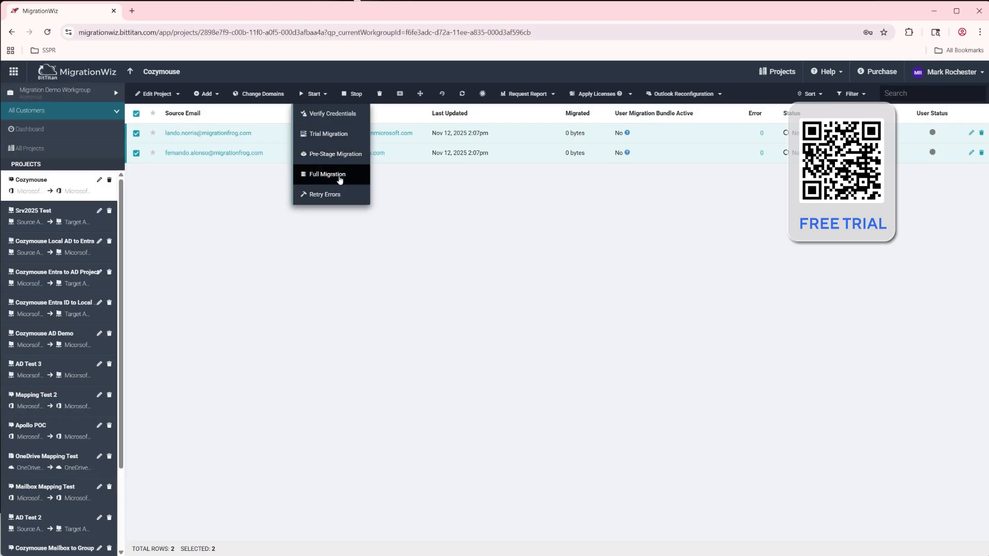
{"action": "left_click", "coordinate": [330, 154]}
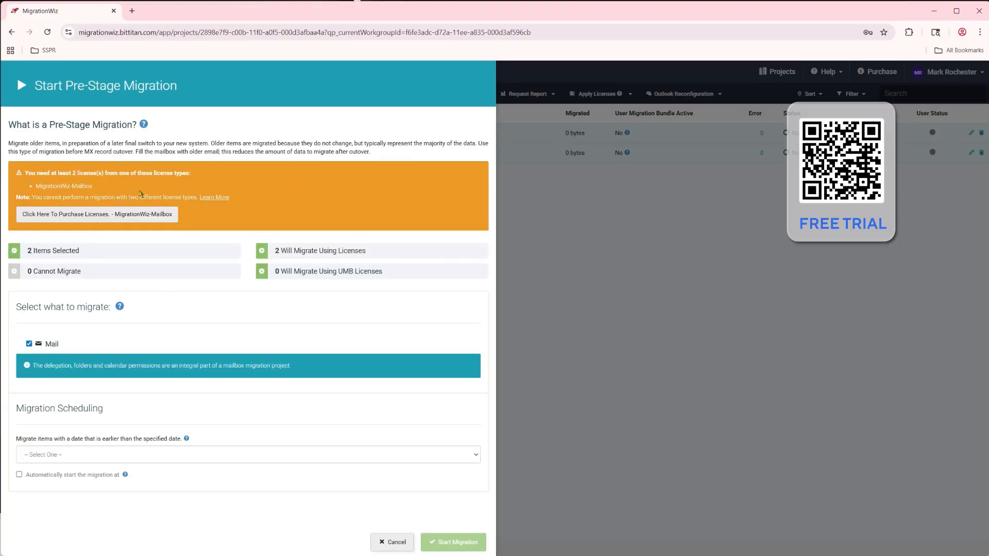
{"action": "left_click", "coordinate": [115, 455]}
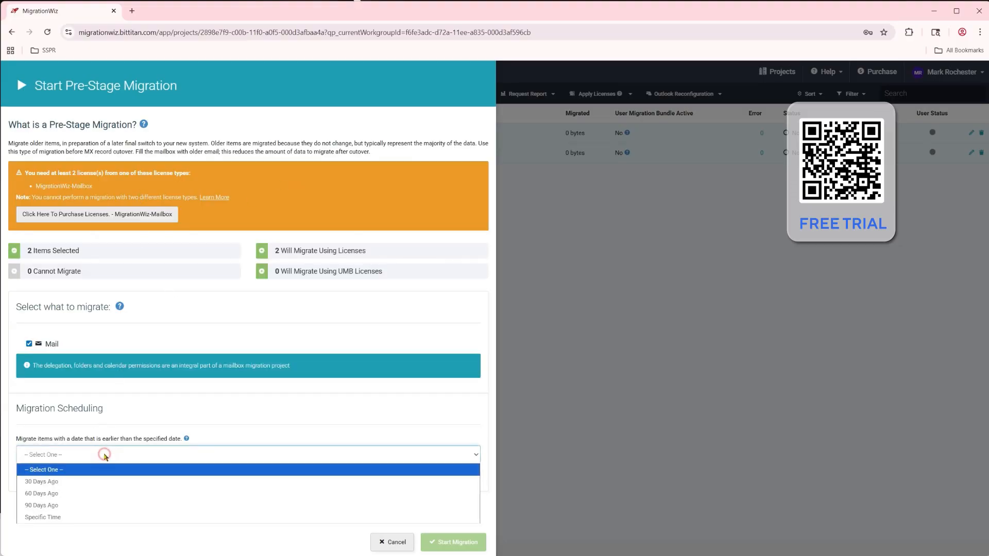
{"action": "left_click", "coordinate": [75, 483]}
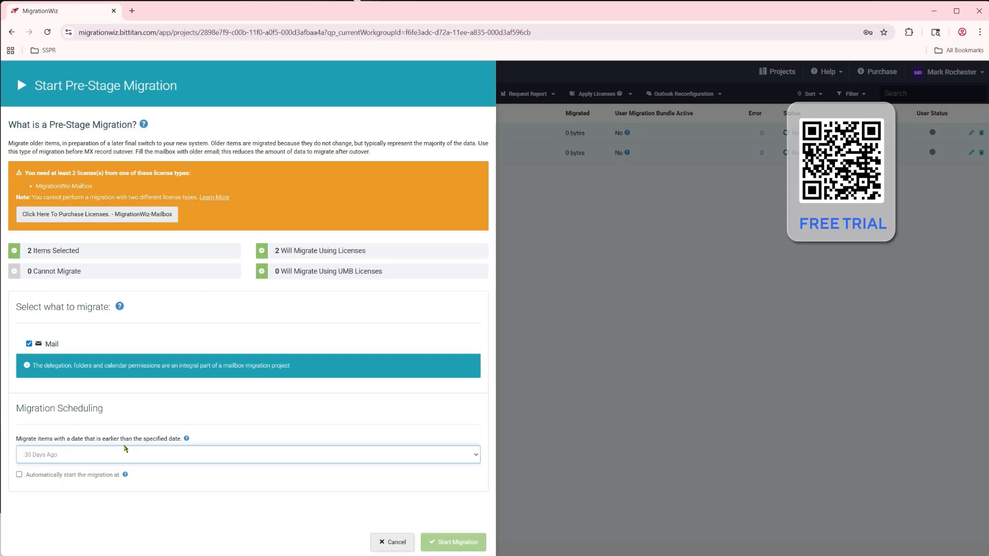
{"action": "left_click", "coordinate": [392, 542]}
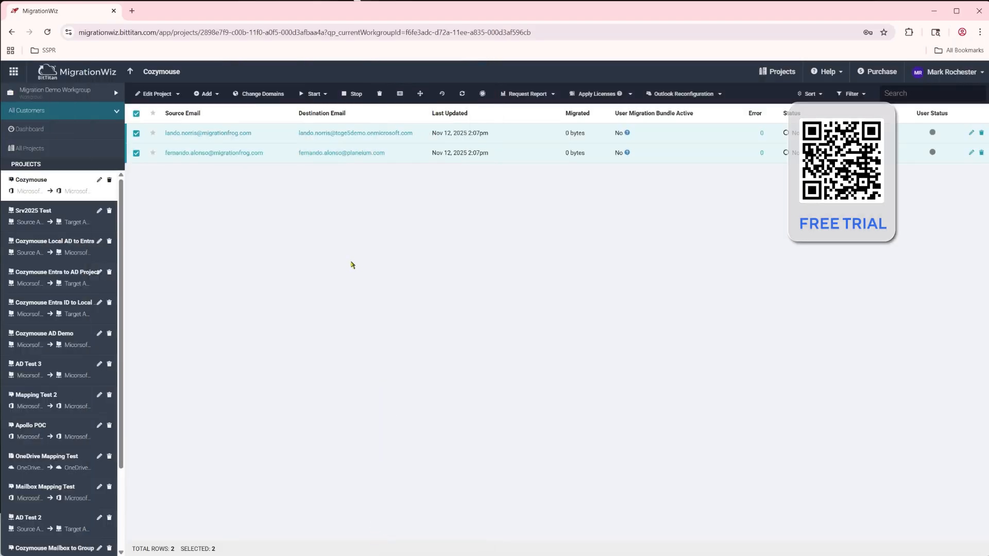
Review the full migration's item types and scheduling options for the selected mailboxes, without starting it
{"action": "left_click", "coordinate": [313, 97]}
{"action": "left_click", "coordinate": [353, 174]}
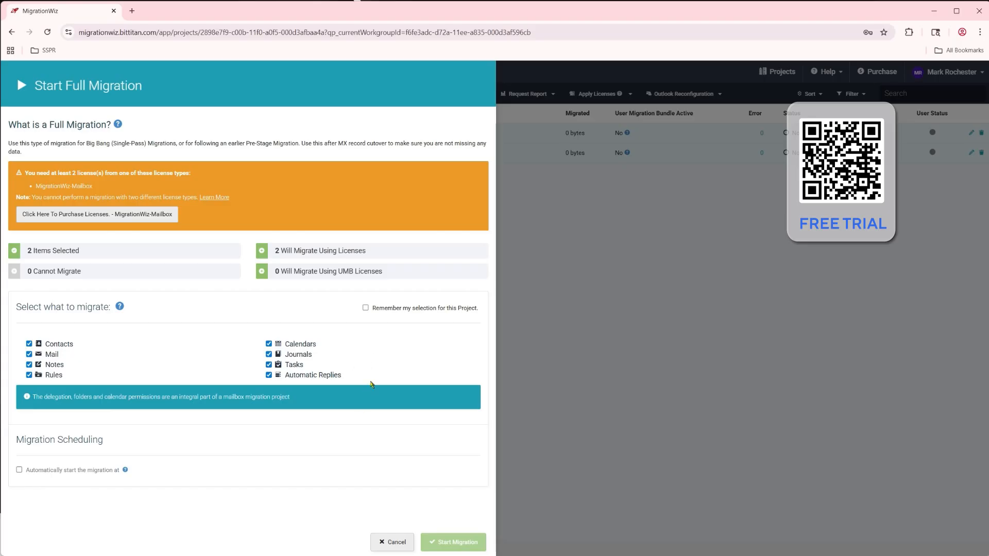
{"action": "left_click", "coordinate": [400, 542]}
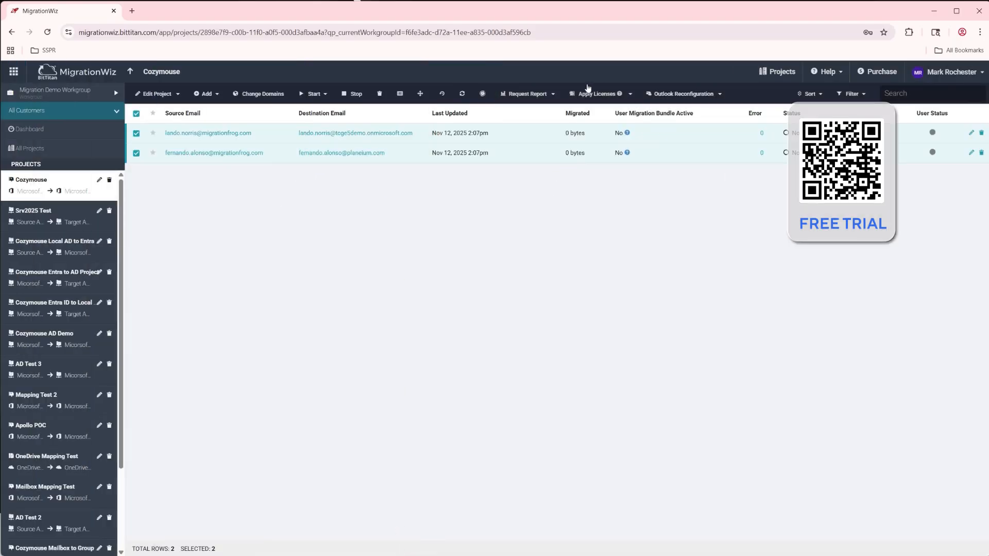
Apply User Migration Bundle licenses to the two selected mailboxes
{"action": "left_click", "coordinate": [599, 94]}
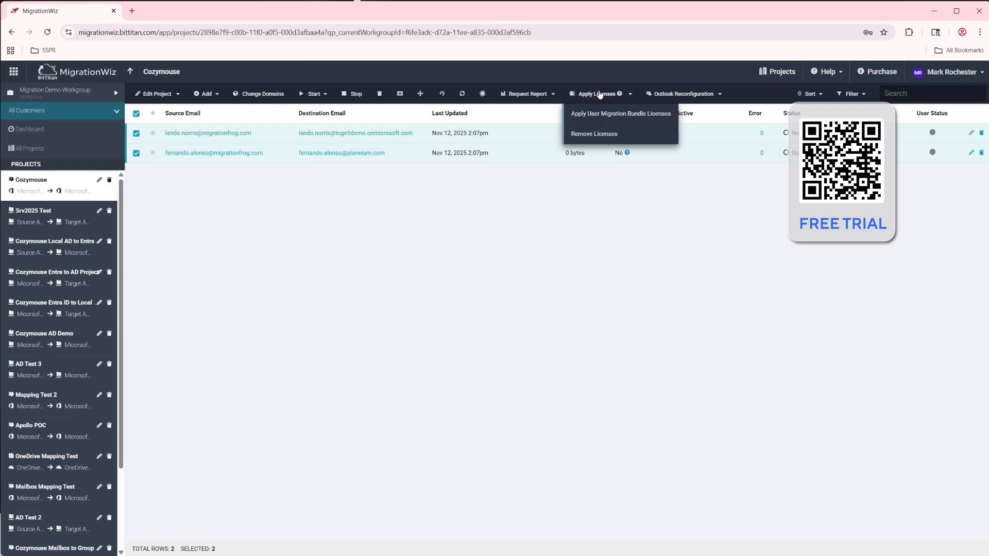
{"action": "left_click", "coordinate": [597, 120]}
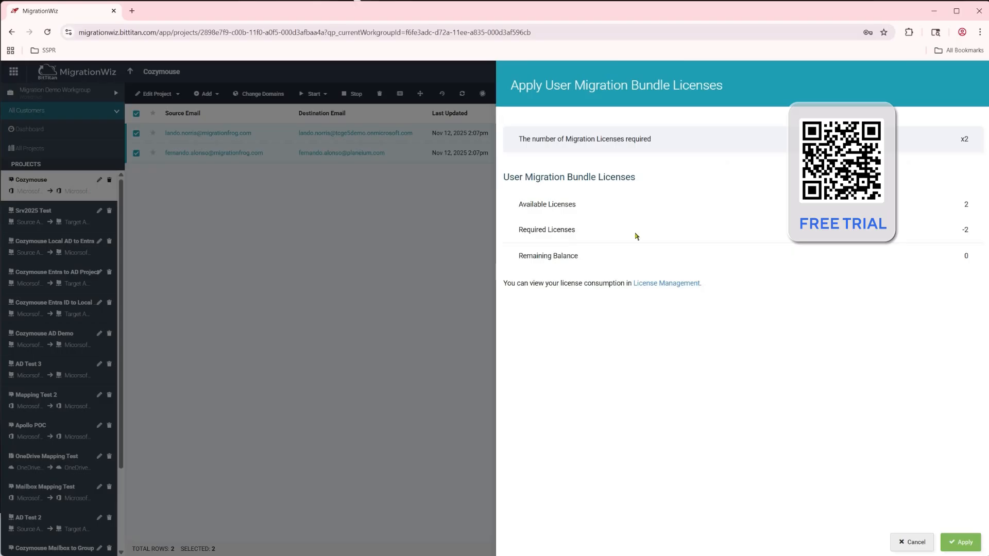
{"action": "left_click", "coordinate": [958, 541]}
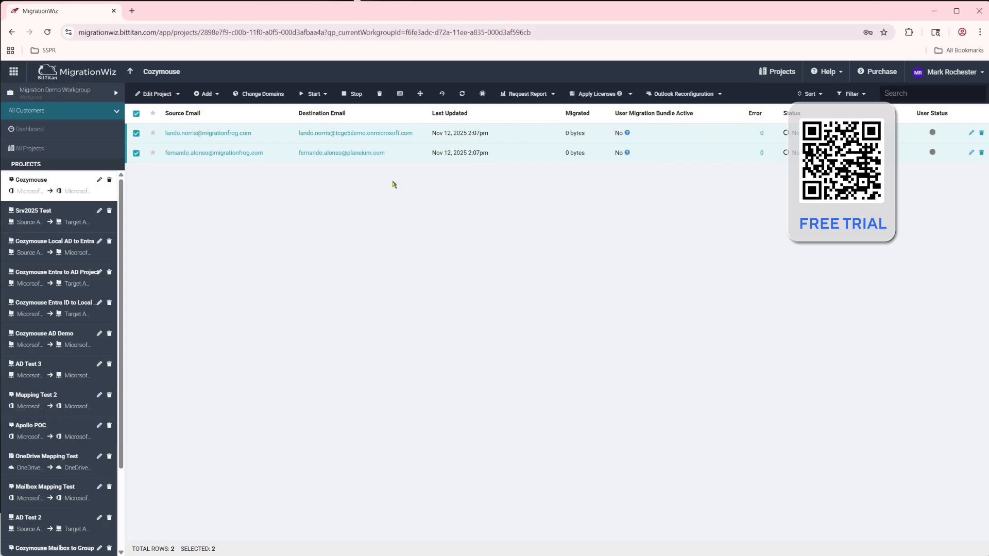
Run Verify Credentials on both mailboxes and refresh the project's item list
{"action": "left_click", "coordinate": [317, 94]}
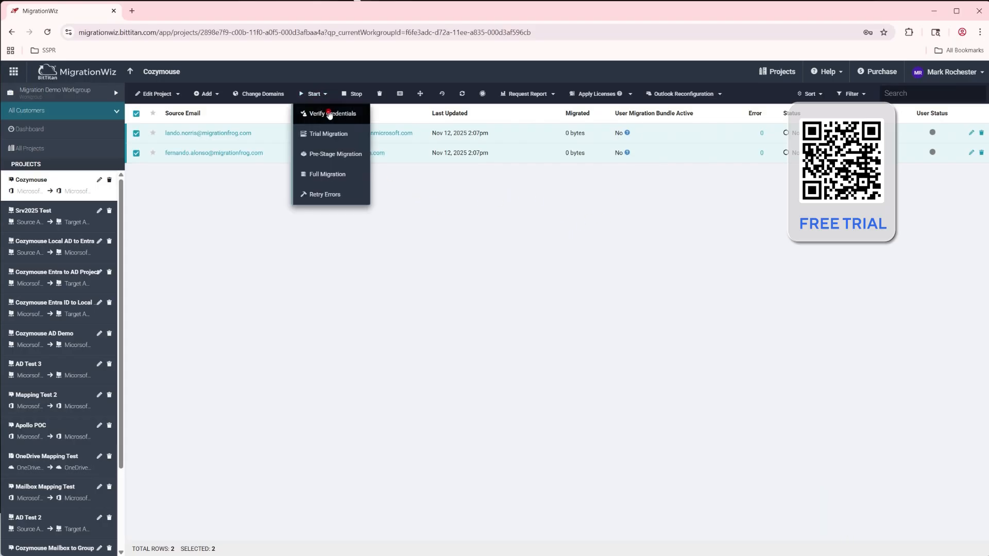
{"action": "left_click", "coordinate": [330, 113]}
{"action": "left_click", "coordinate": [514, 127]}
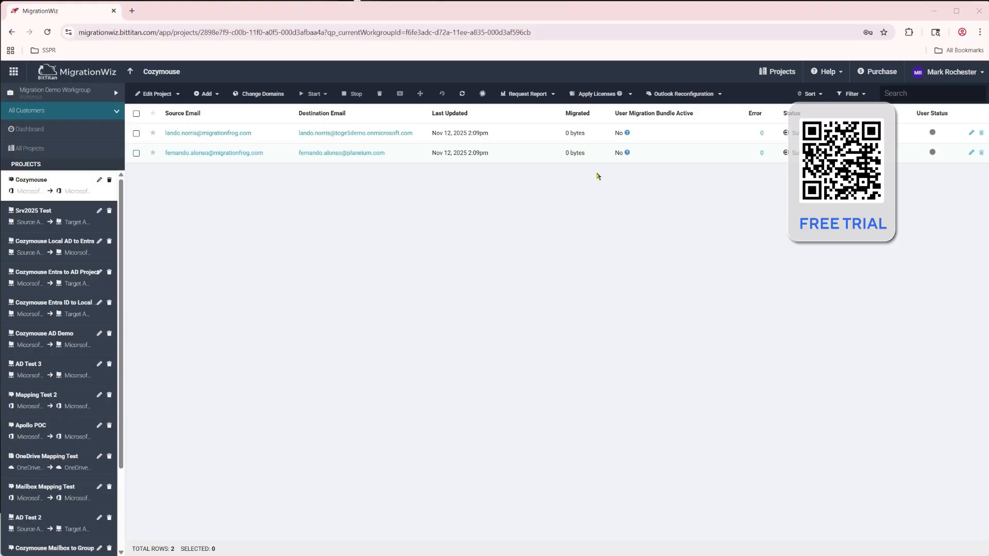
{"action": "left_click", "coordinate": [462, 94]}
Open the OneDrive to OneDrive for Business (with Versions and Metadata) migration guide in the BitTitan Help Center
{"action": "left_click", "coordinate": [825, 72]}
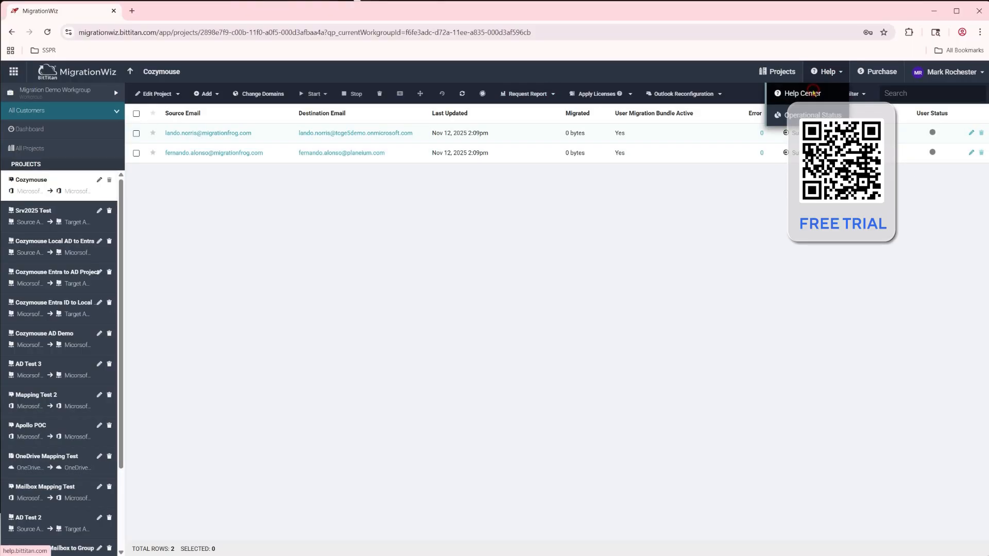
{"action": "left_click", "coordinate": [816, 92]}
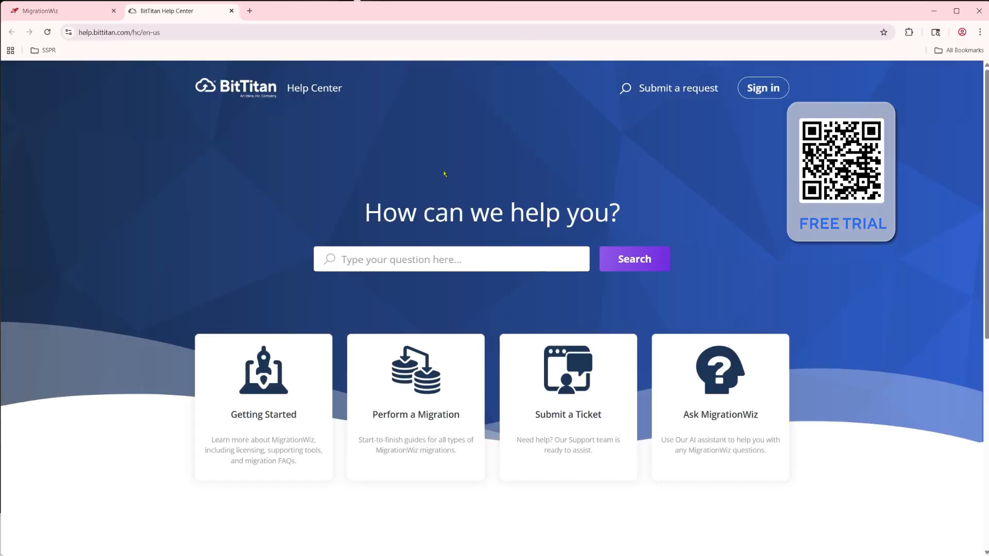
{"action": "left_click", "coordinate": [419, 379]}
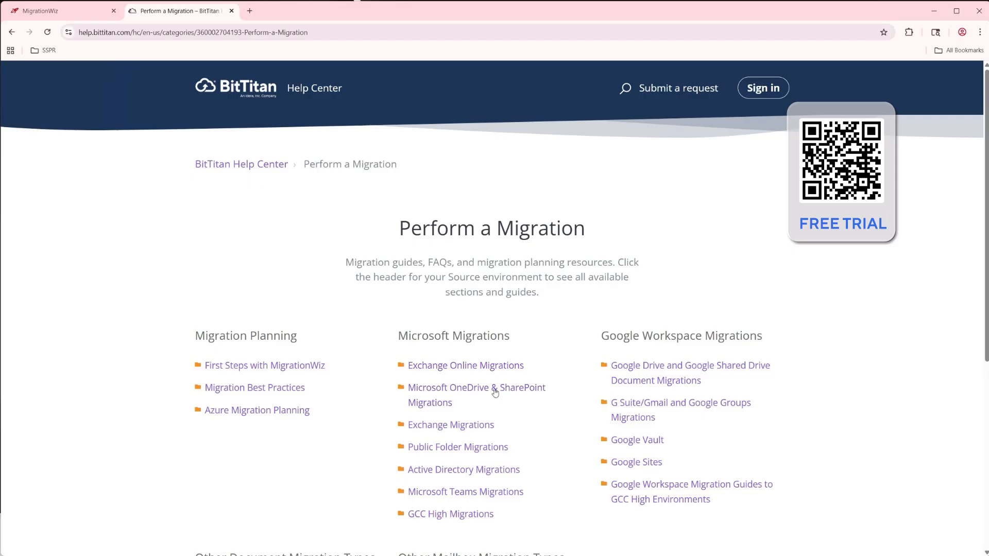
{"action": "left_click", "coordinate": [437, 389]}
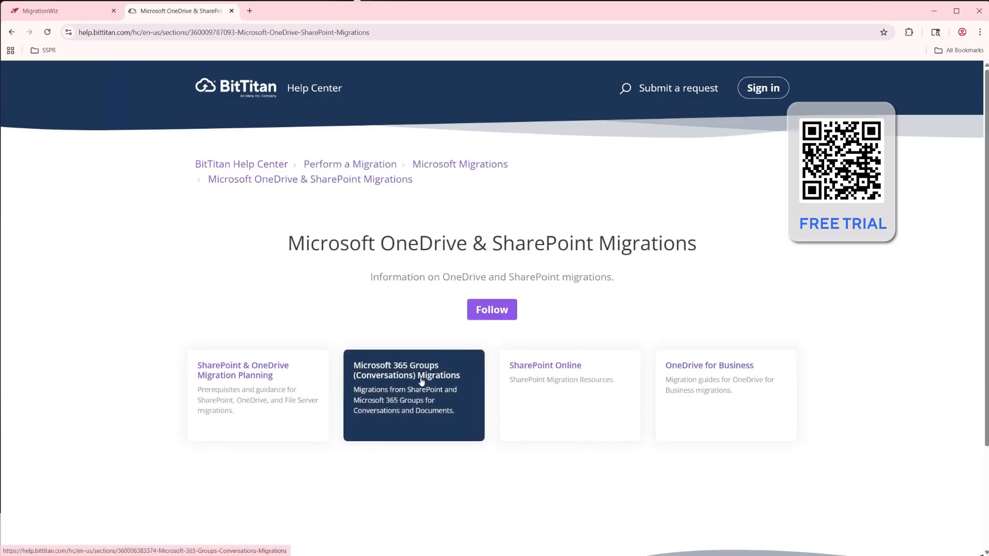
{"action": "left_click", "coordinate": [698, 368]}
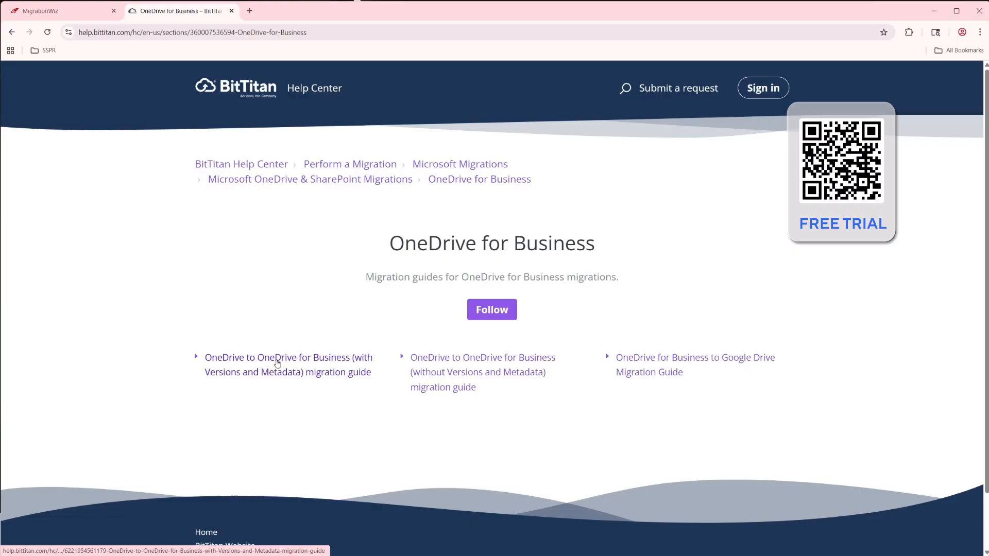
{"action": "left_click", "coordinate": [273, 359]}
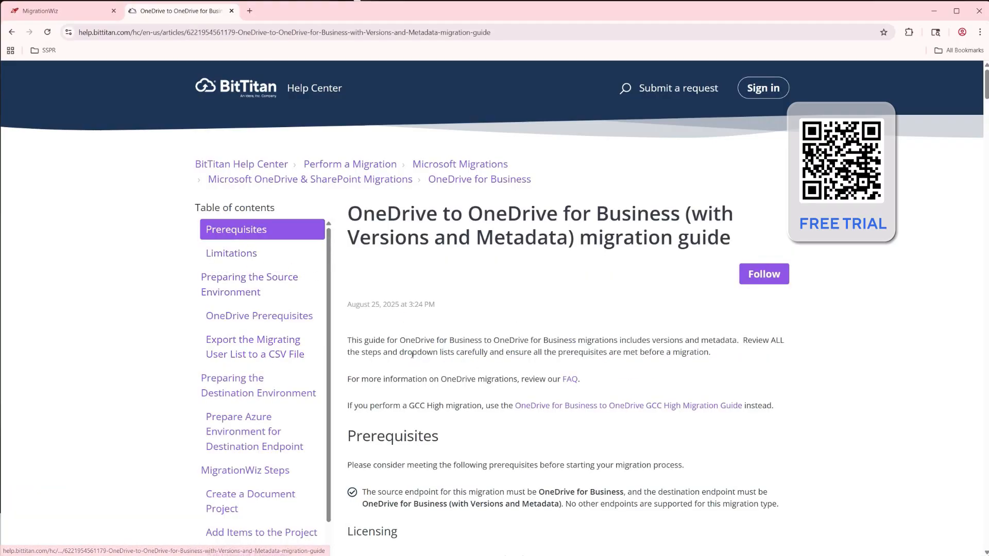
Copy the MigrationWiz-SharePoint-FullControl link address from the guide's App-Based Authentication instructions for OneDrive
{"action": "scroll", "coordinate": [409, 366], "scroll_direction": "down", "scroll_amount": 1}
{"action": "scroll", "coordinate": [408, 366], "scroll_direction": "down", "scroll_amount": 10}
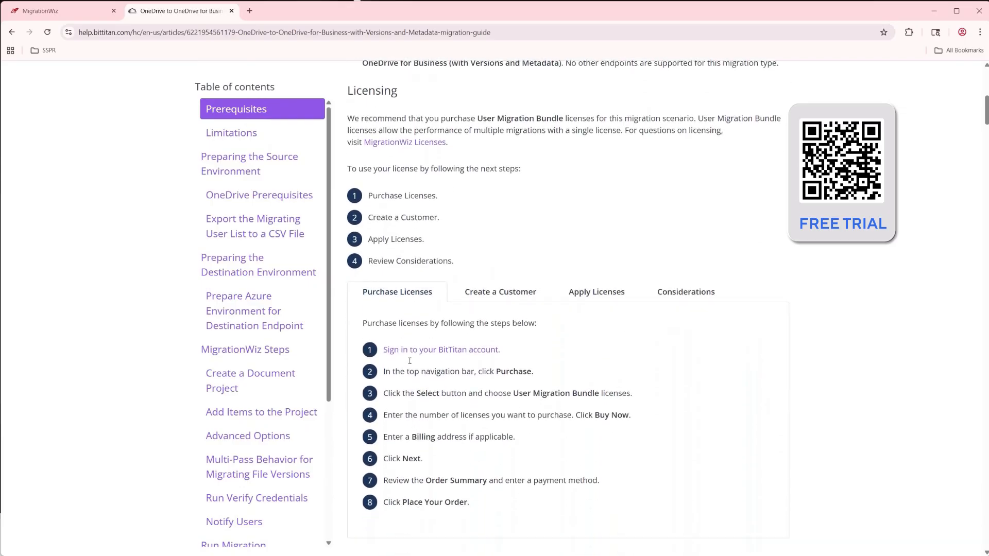
{"action": "scroll", "coordinate": [410, 362], "scroll_direction": "down", "scroll_amount": 10}
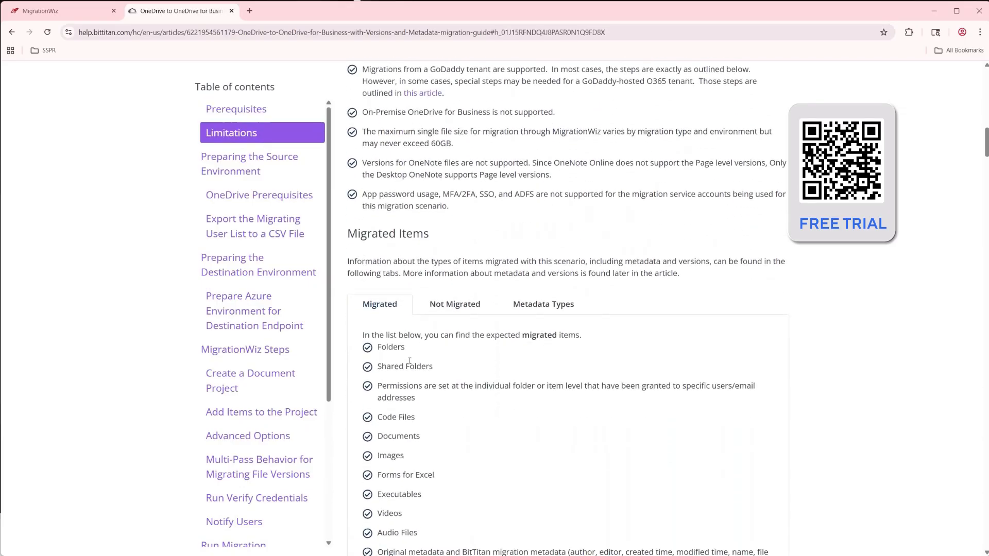
{"action": "scroll", "coordinate": [409, 360], "scroll_direction": "down", "scroll_amount": 10}
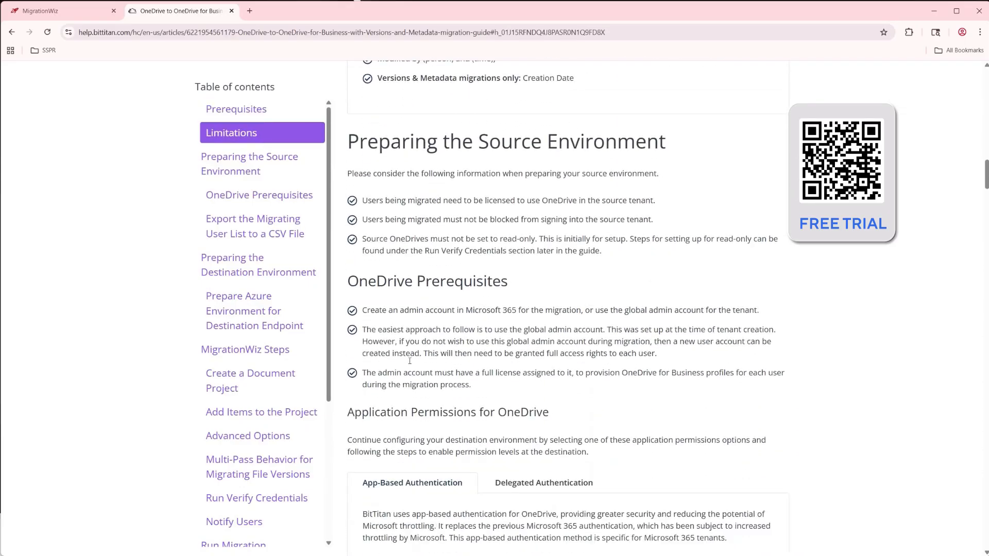
{"action": "scroll", "coordinate": [409, 360], "scroll_direction": "down", "scroll_amount": 5}
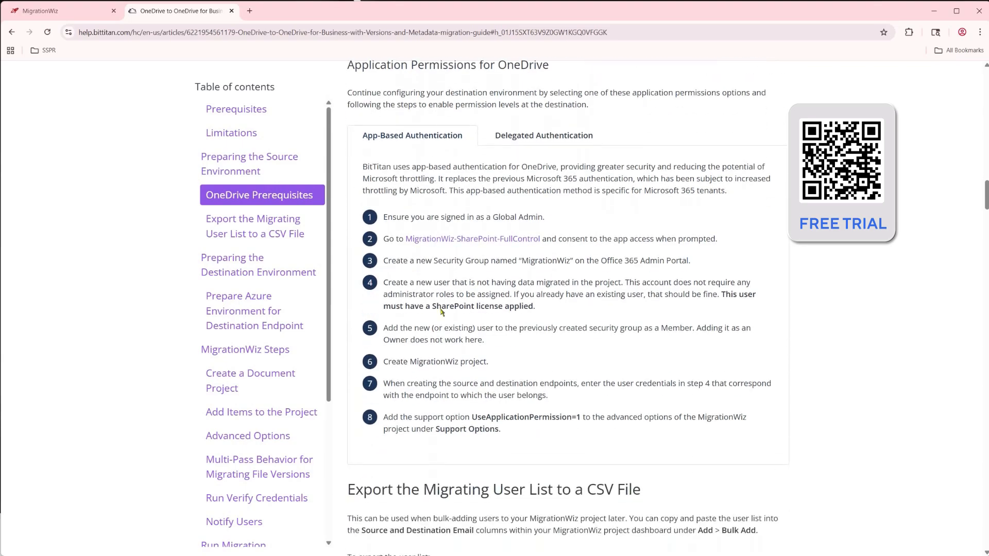
{"action": "right_click", "coordinate": [480, 239]}
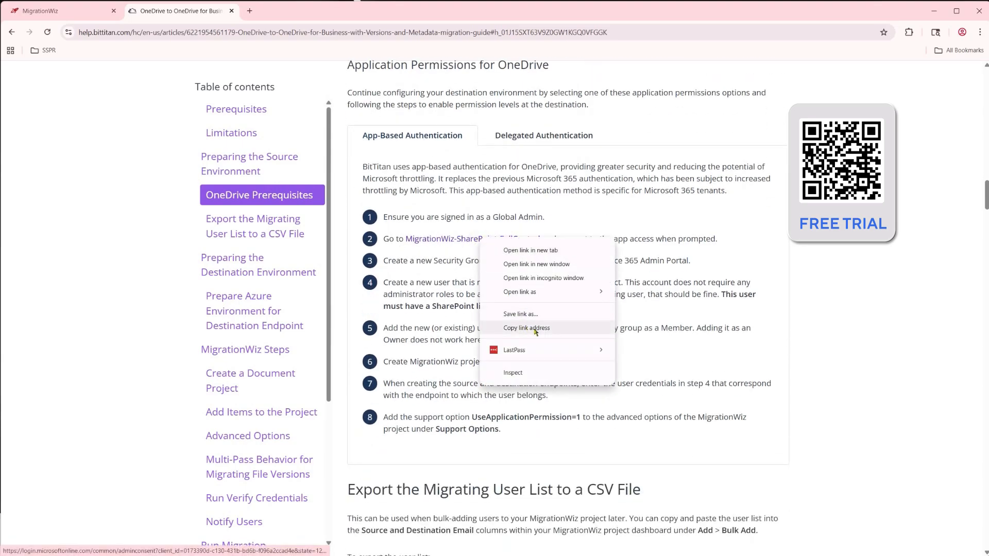
{"action": "left_click", "coordinate": [541, 330]}
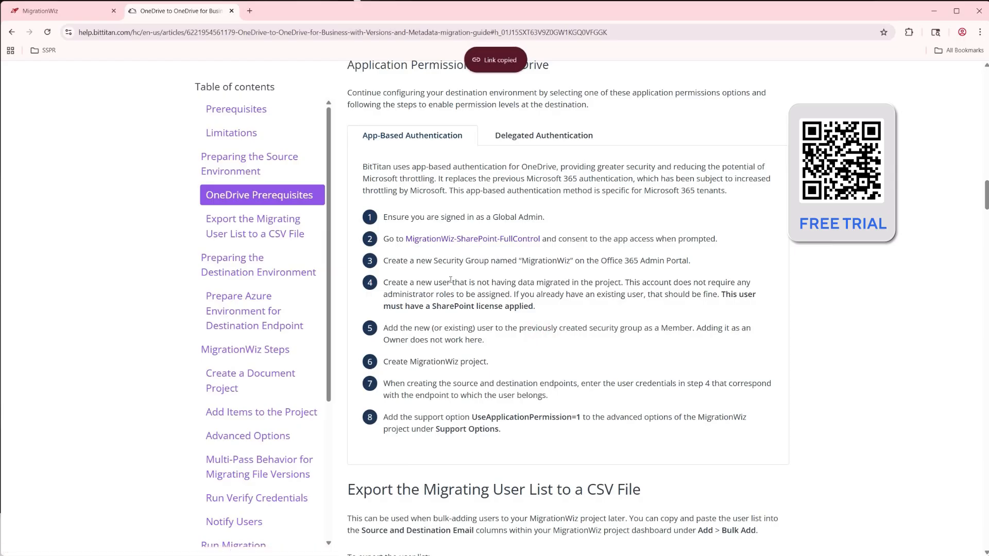
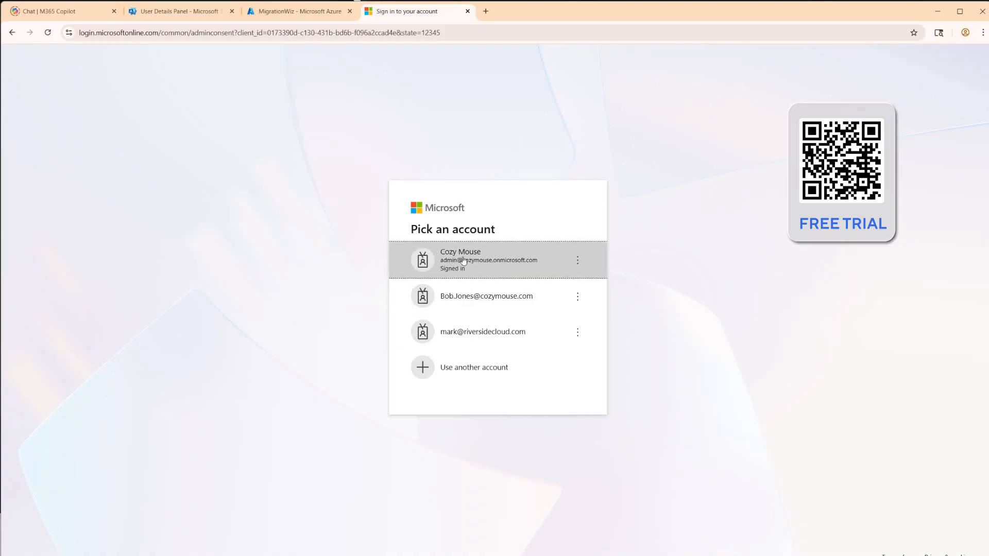
Grant the MigrationWiz-SharePoint-FullControl app admin consent in the Cozy Mouse source tenant and close the BitTitan page
{"action": "left_click", "coordinate": [464, 261]}
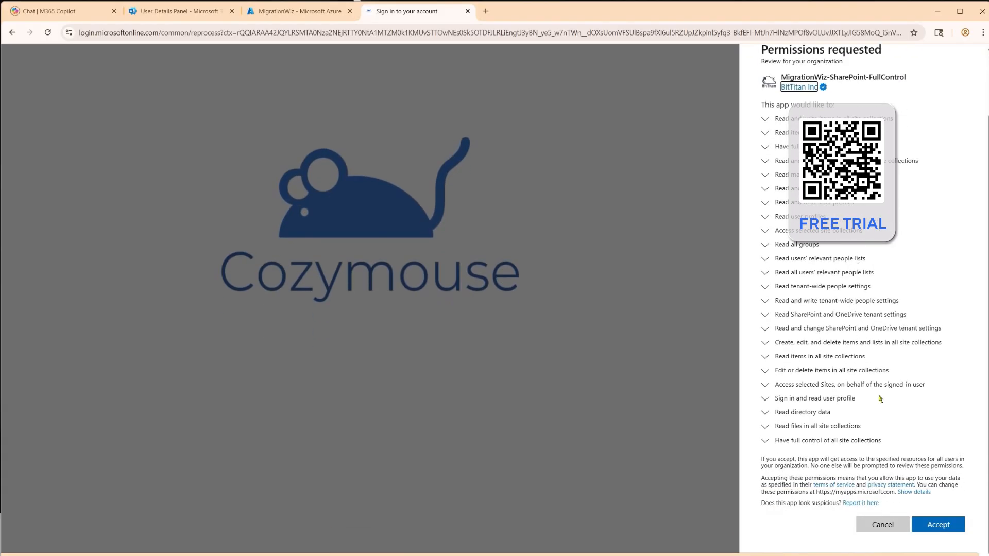
{"action": "left_click", "coordinate": [947, 527]}
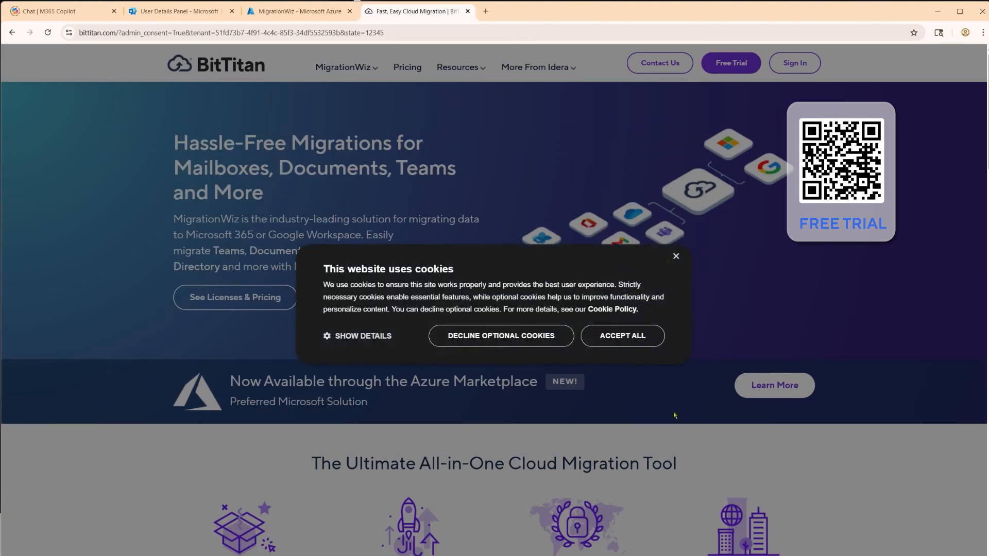
{"action": "left_click", "coordinate": [622, 336]}
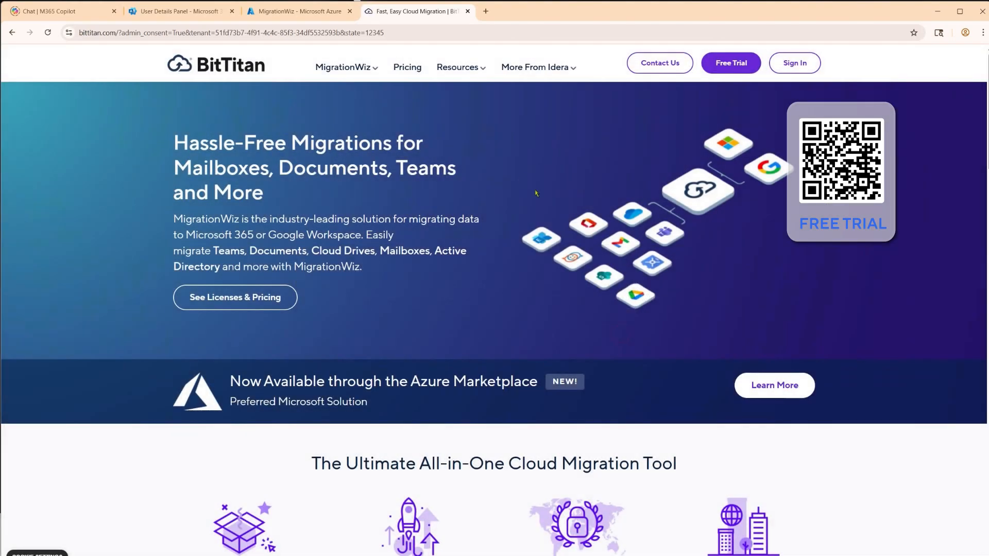
{"action": "left_click", "coordinate": [468, 11]}
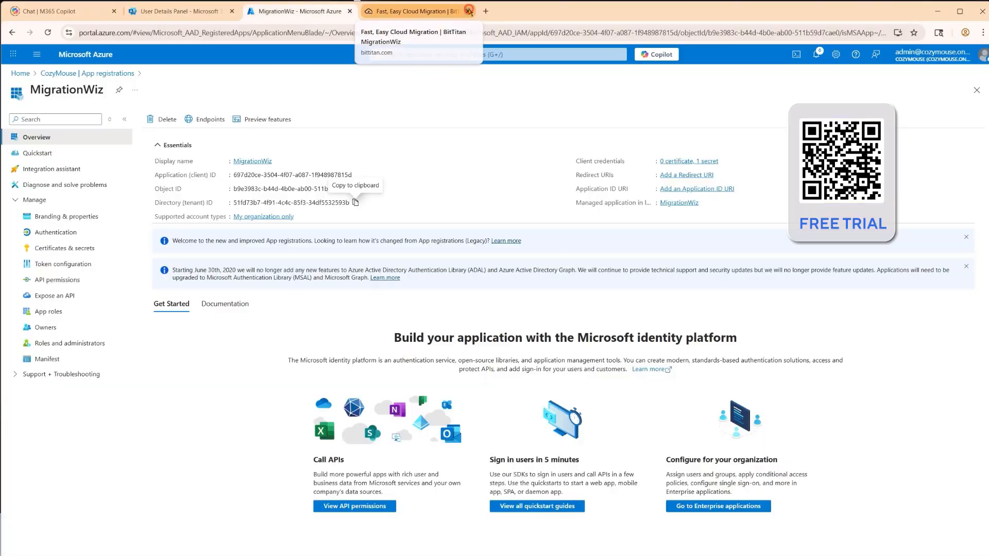
{"action": "left_click", "coordinate": [938, 11]}
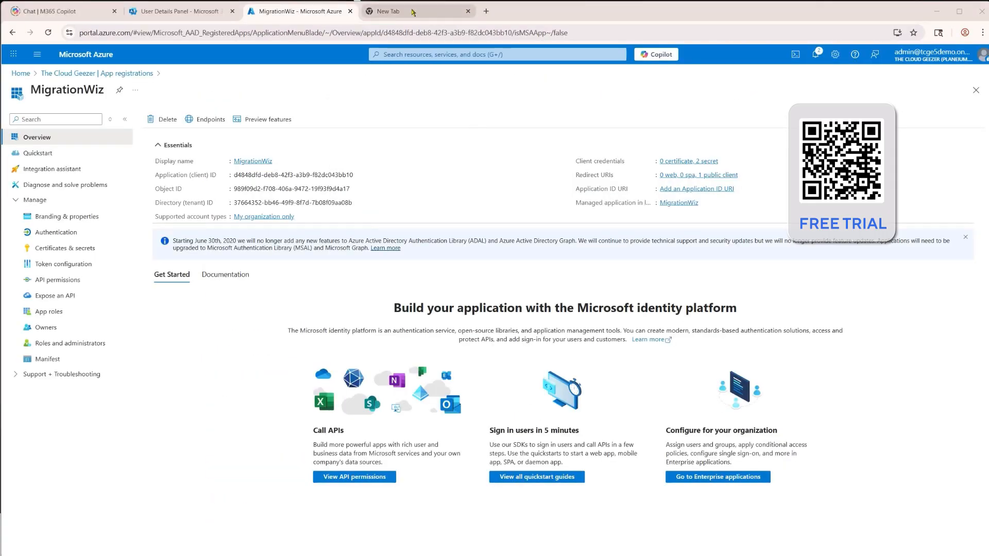
Open the copied consent link with the E5 Demo admin account, accept the MigrationWiz-SharePoint-FullControl permissions, and close the resulting page
{"action": "left_click", "coordinate": [411, 11]}
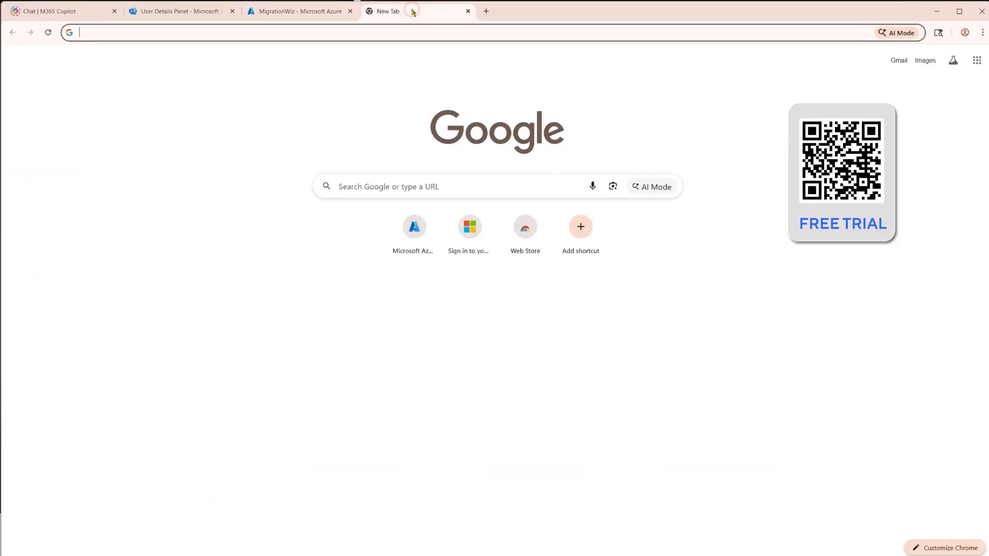
{"action": "type", "text": "https://login.microsoftonline.com/common/adminconsent?client_id=0173390d-c130-431b-bd6b-f096a2ccad4e&state=12345"}
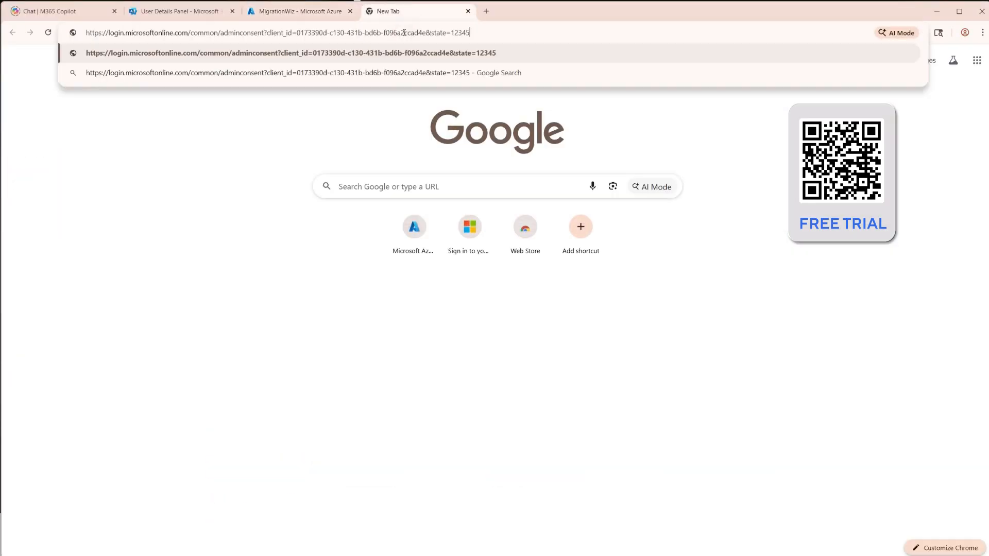
{"action": "key", "text": "Return"}
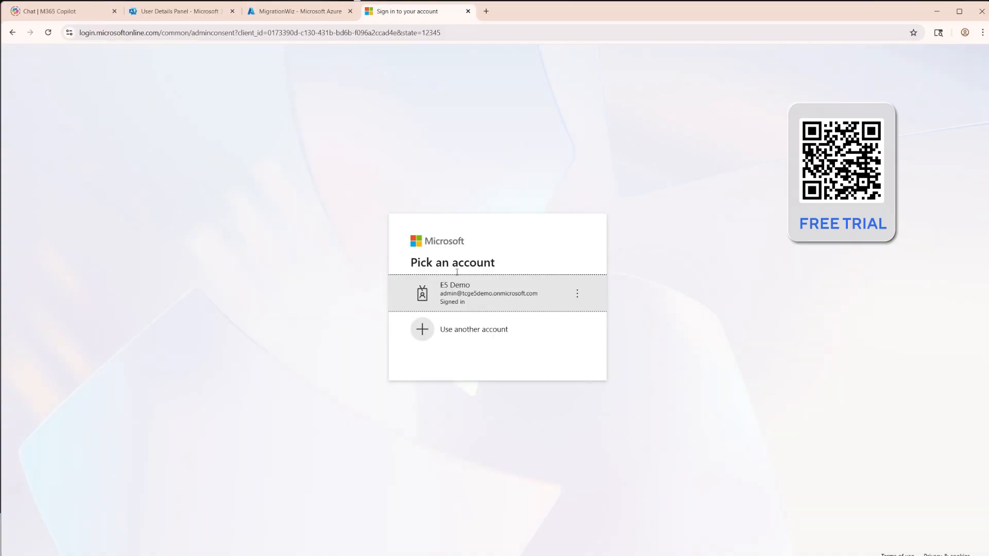
{"action": "left_click", "coordinate": [438, 296]}
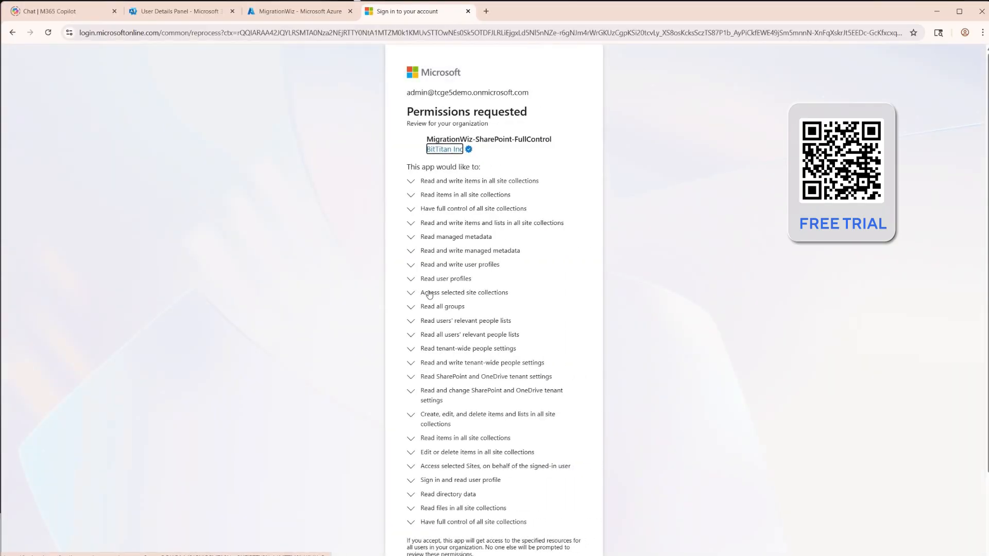
{"action": "scroll", "coordinate": [474, 222], "scroll_direction": "down", "scroll_amount": 2}
{"action": "left_click", "coordinate": [561, 521]}
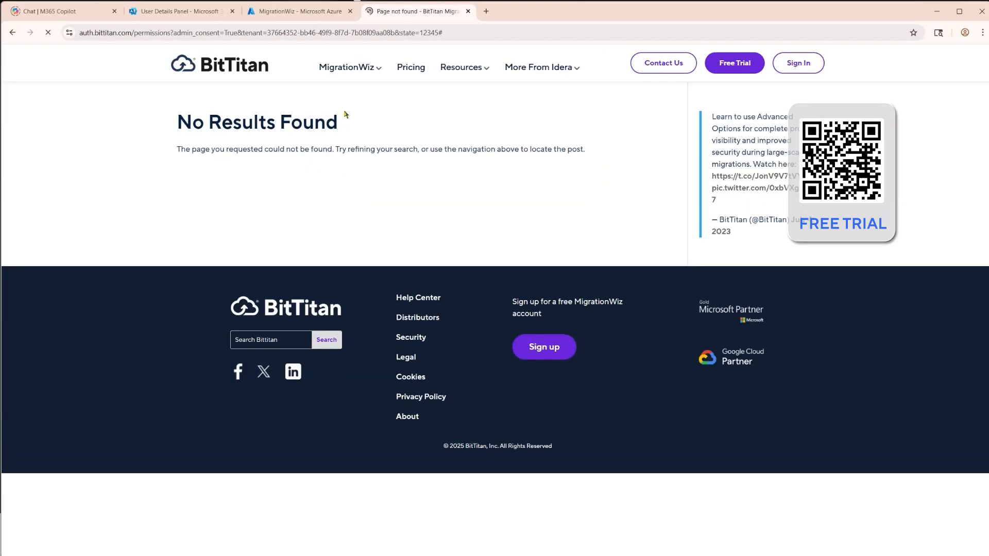
{"action": "key", "text": "ctrl+w"}
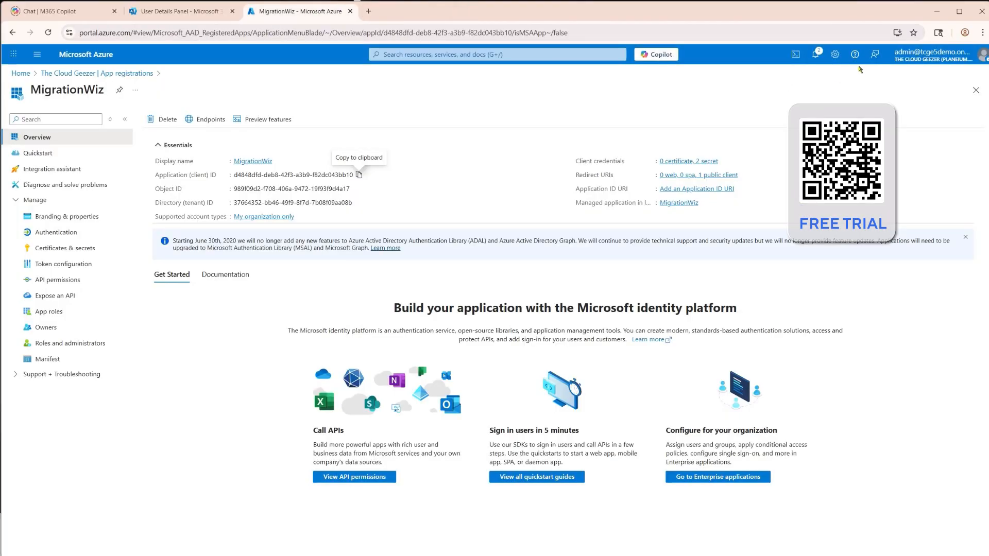
{"action": "left_click", "coordinate": [937, 12]}
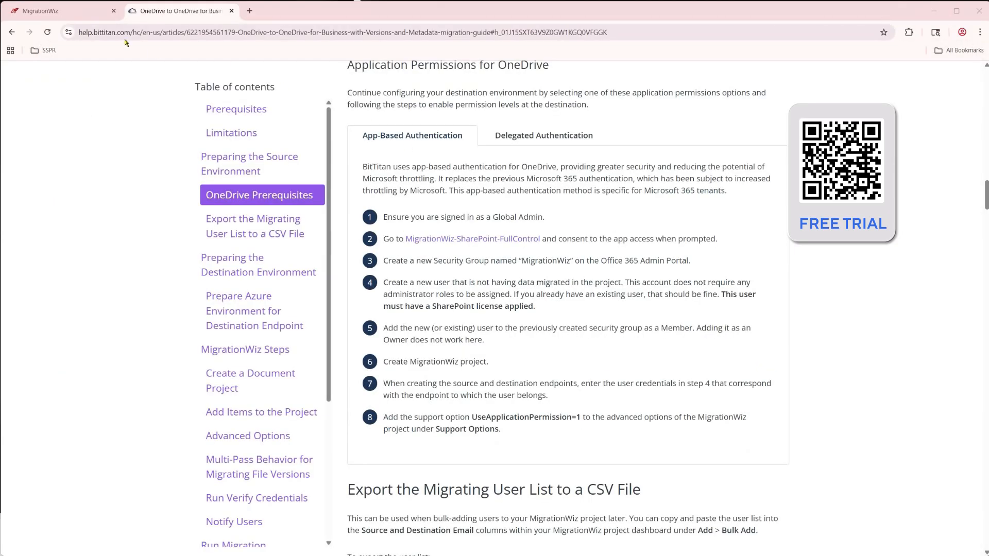
Close the help guide and start a new Document Project named Cozymouse OneDrive for the Cozymouse customer
{"action": "left_click", "coordinate": [231, 10]}
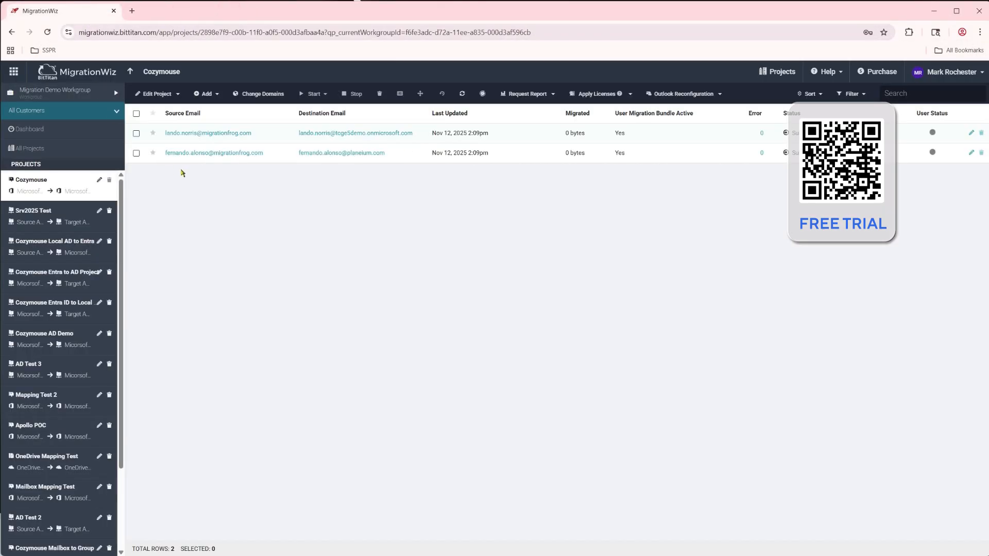
{"action": "left_click", "coordinate": [130, 71]}
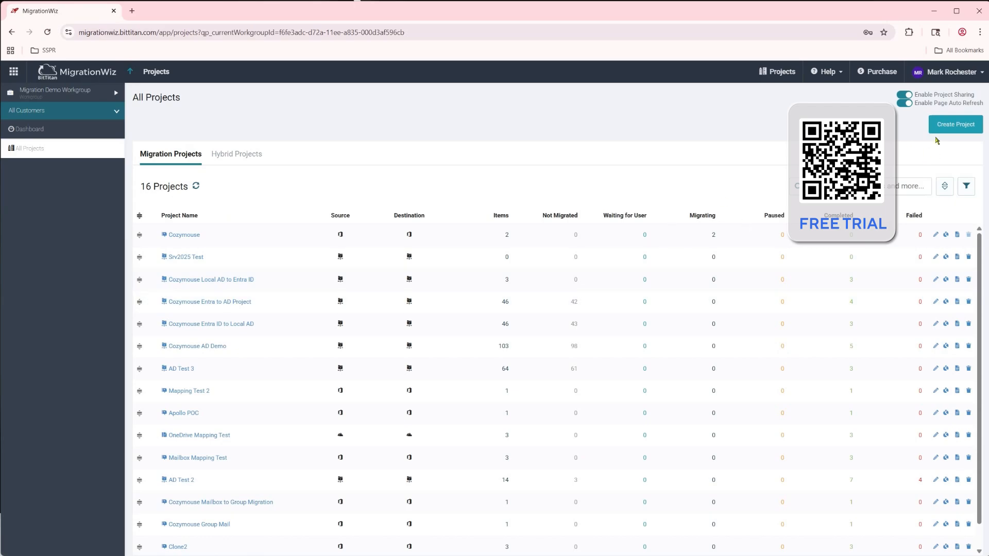
{"action": "left_click", "coordinate": [947, 126]}
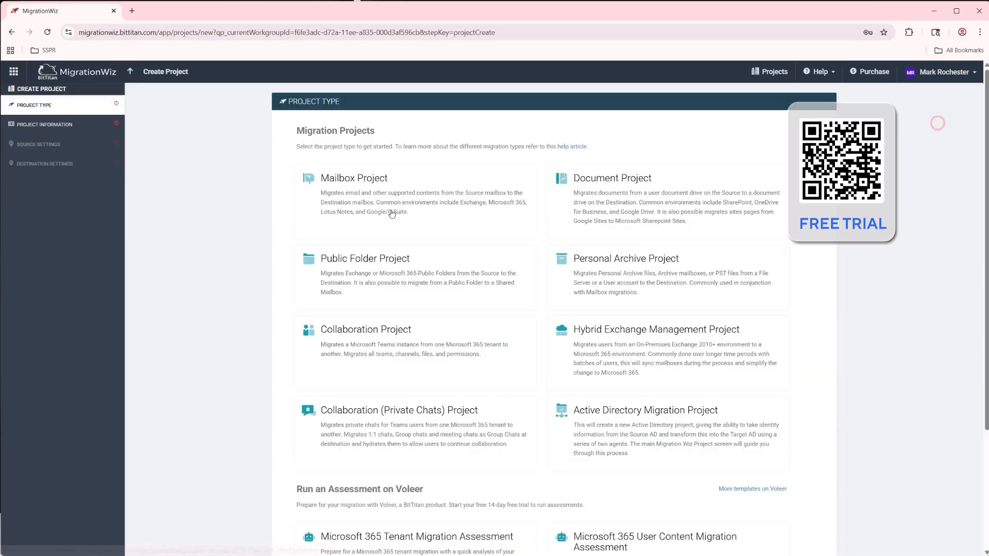
{"action": "left_click", "coordinate": [642, 200]}
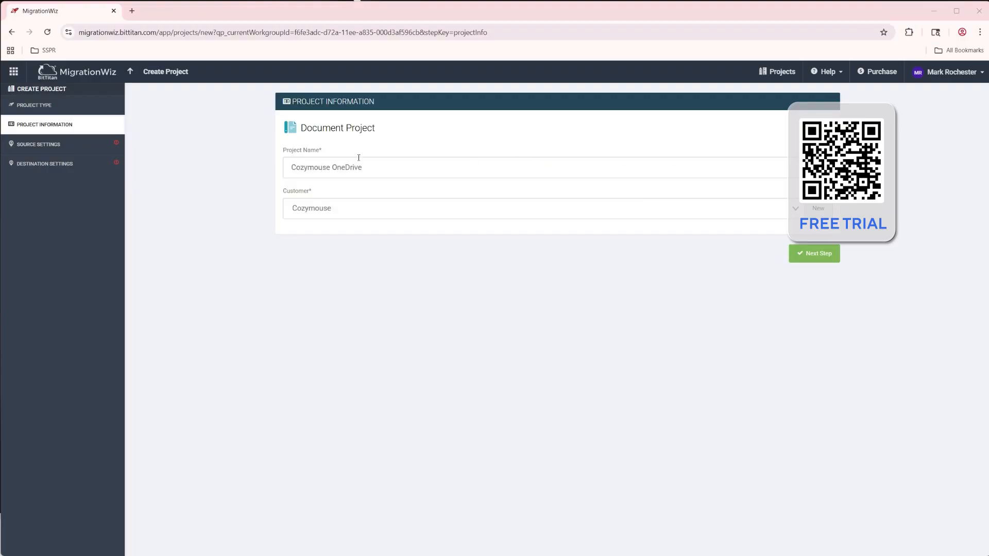
{"action": "left_click", "coordinate": [813, 254]}
Choose the OneDrive for Business endpoint CozyMouse OneDrive as the project's source
{"action": "left_click", "coordinate": [795, 143]}
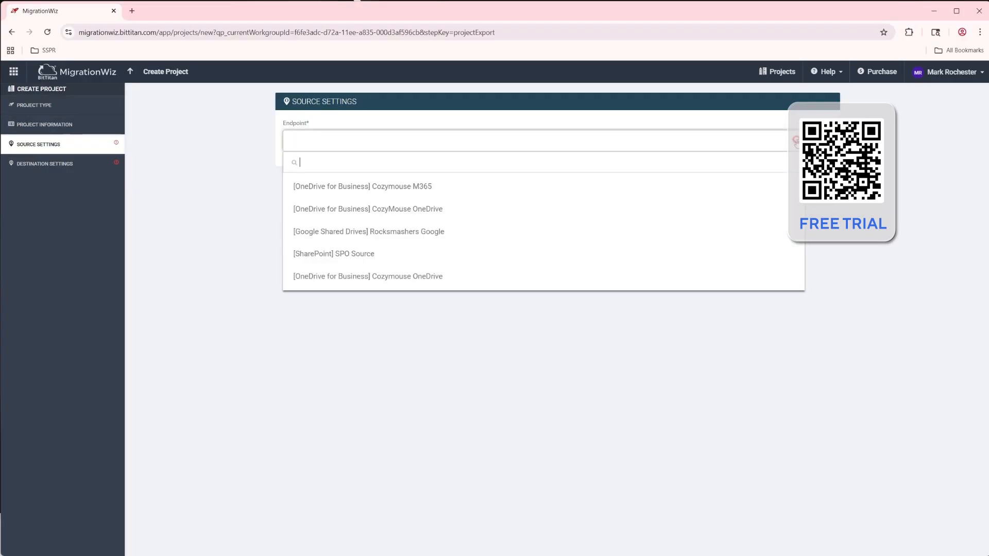
{"action": "left_click", "coordinate": [448, 213]}
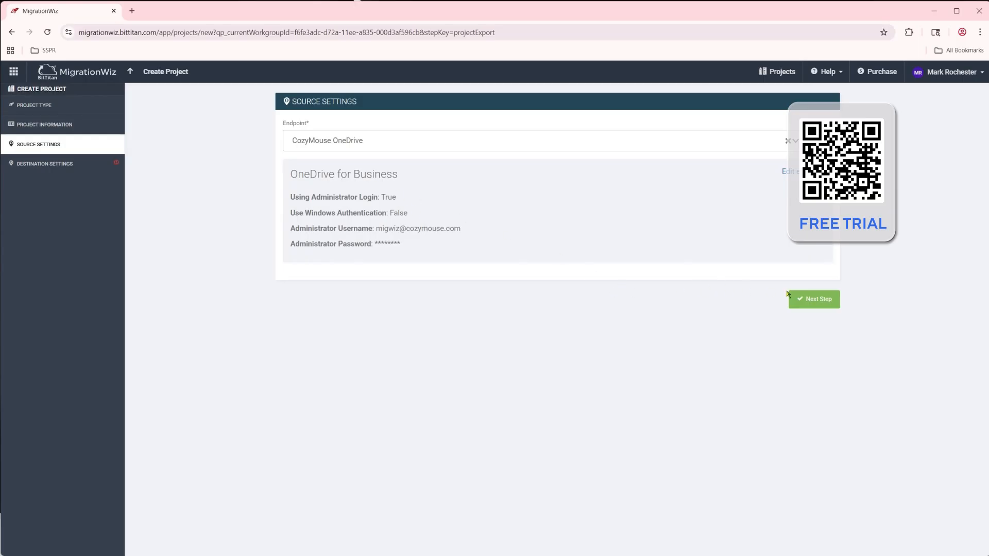
{"action": "left_click", "coordinate": [824, 302]}
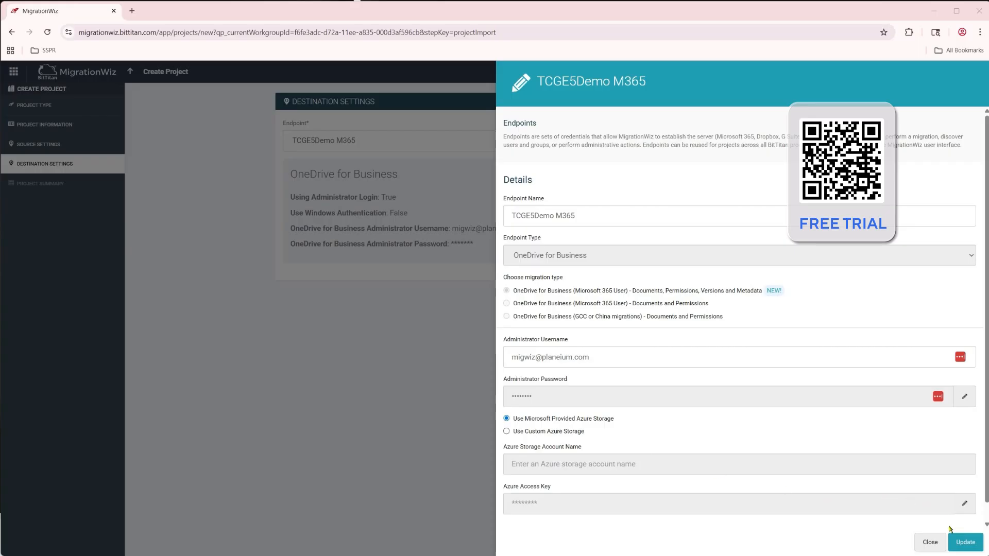
Update the TCGE5Demo M365 destination endpoint with Microsoft-provided Azure storage, and save the OneDrive project
{"action": "left_click", "coordinate": [963, 543]}
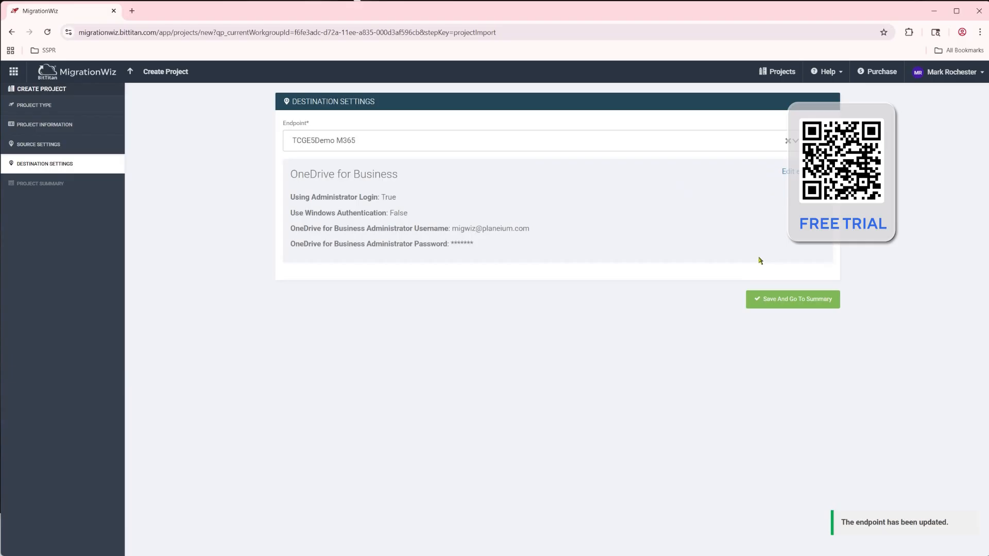
{"action": "left_click", "coordinate": [779, 300]}
{"action": "left_click", "coordinate": [810, 294]}
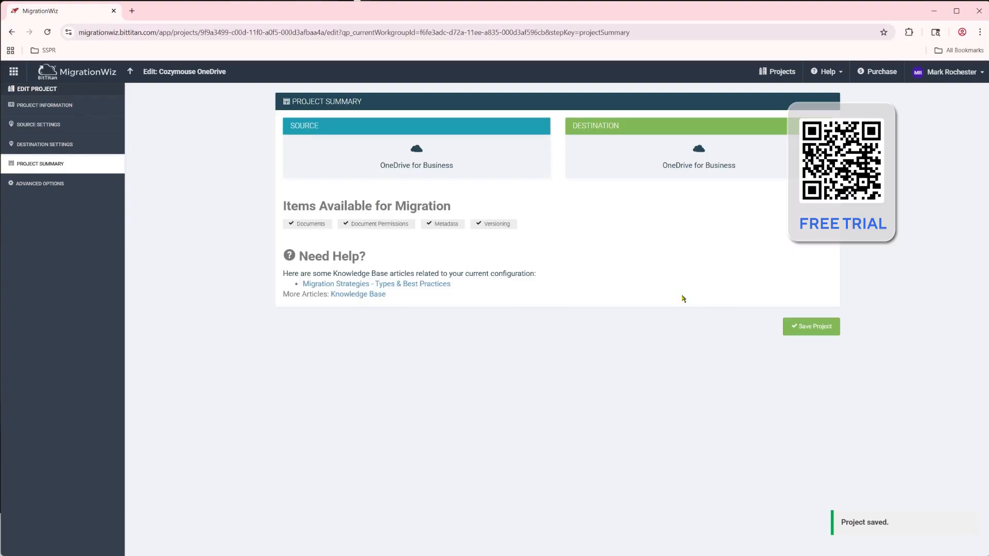
{"action": "left_click", "coordinate": [819, 326]}
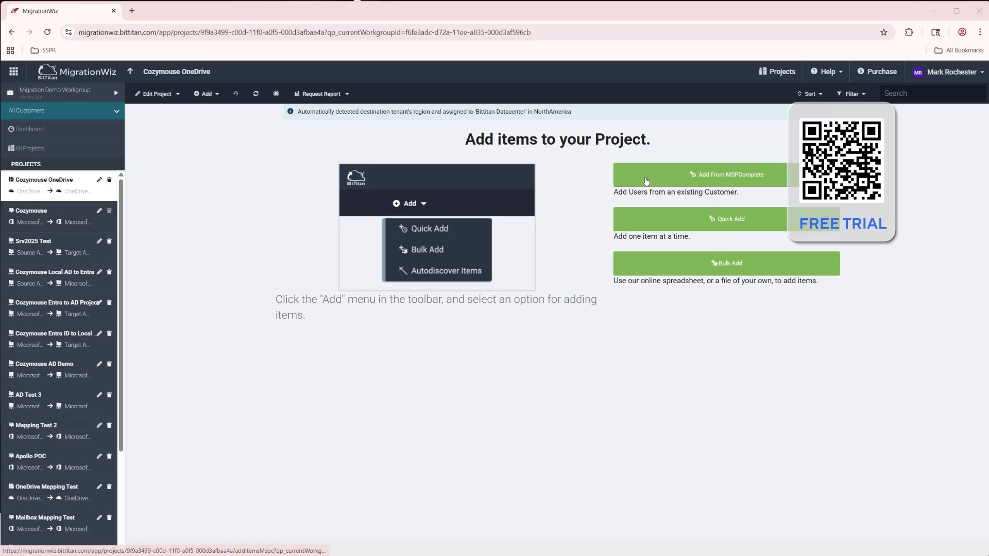
Add the two migrationfrog.com users to the project from MSPComplete
{"action": "left_click", "coordinate": [750, 177]}
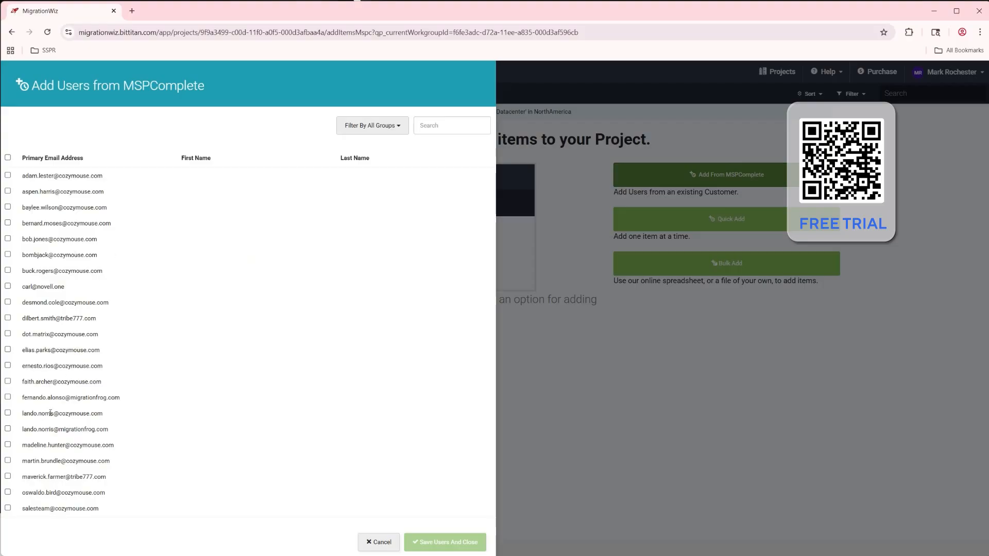
{"action": "left_click", "coordinate": [8, 430]}
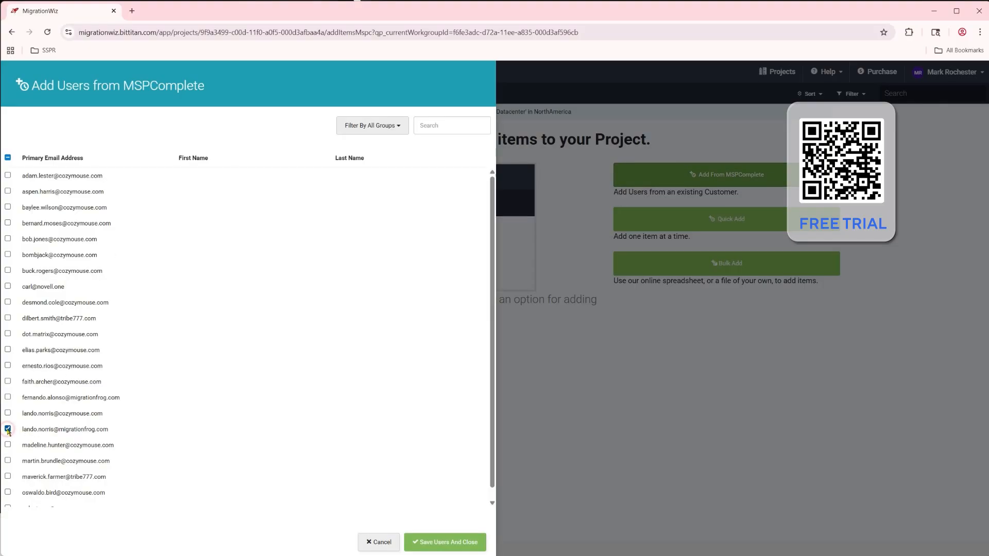
{"action": "left_click", "coordinate": [8, 397]}
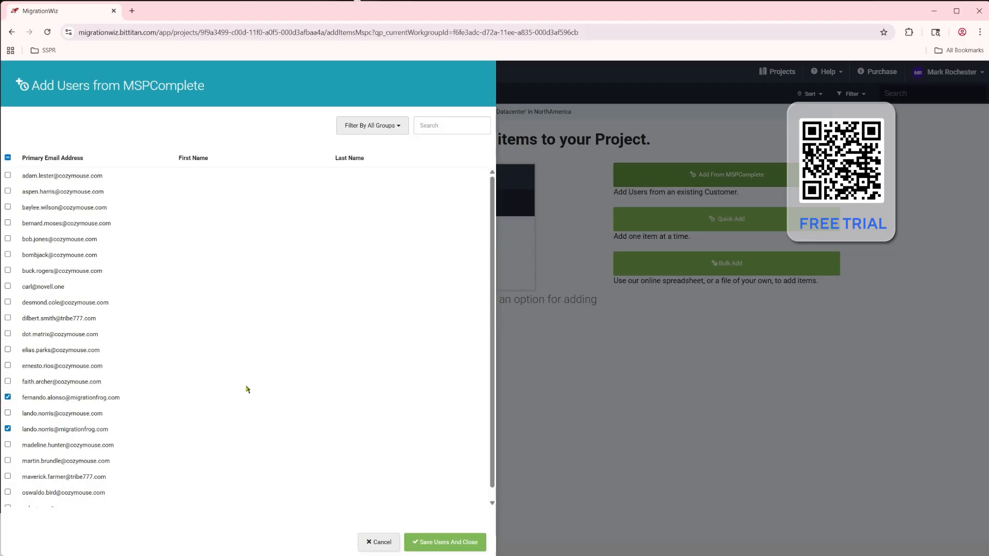
{"action": "left_click", "coordinate": [466, 541]}
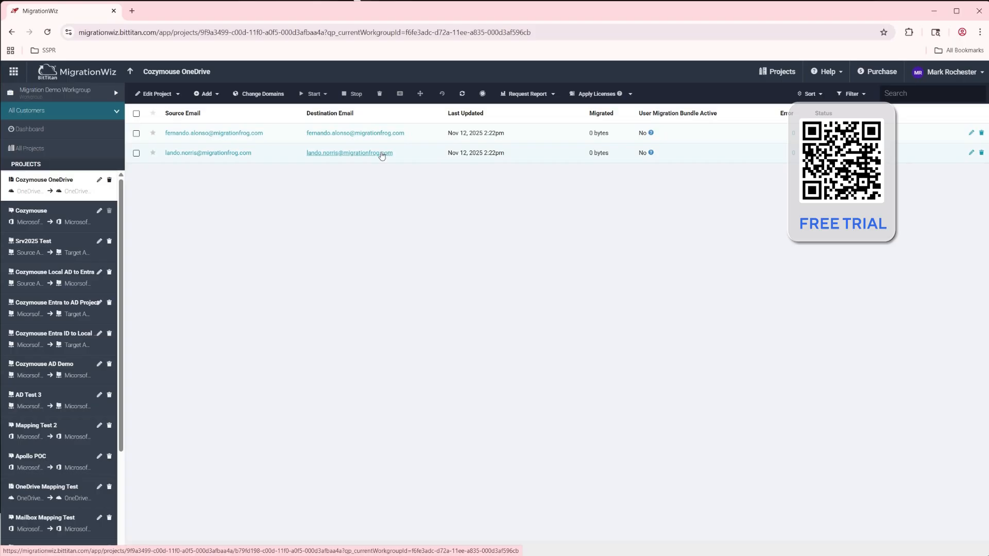
Change the items' destination domain from migrationfrog.com to tcge5demo.onmicrosoft.com
{"action": "left_click", "coordinate": [264, 94]}
{"action": "left_click_drag", "start_coordinate": [459, 184], "coordinate": [364, 184]}
{"action": "type", "text": "tcge5de"}
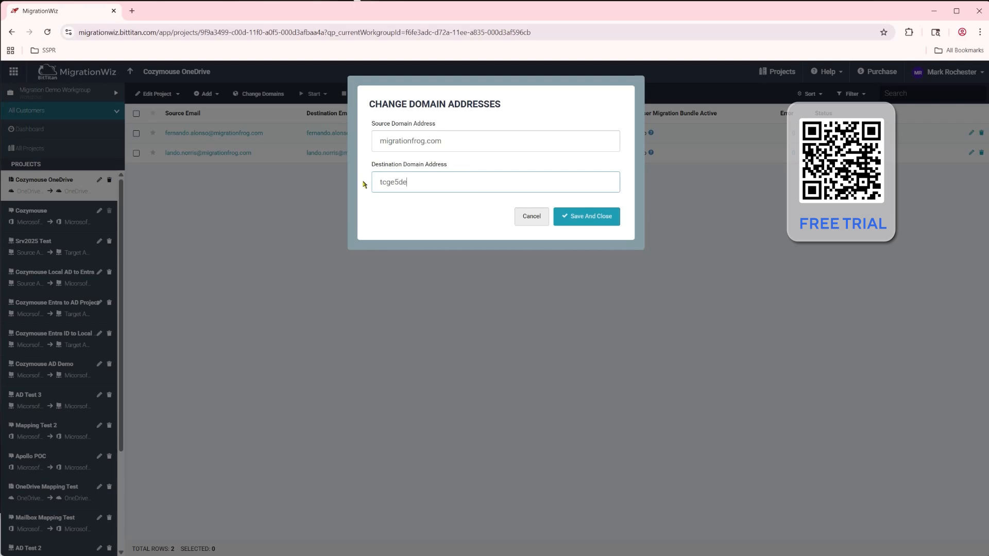
{"action": "type", "text": "mo.onmicrosoft.com"}
{"action": "left_click", "coordinate": [582, 215]}
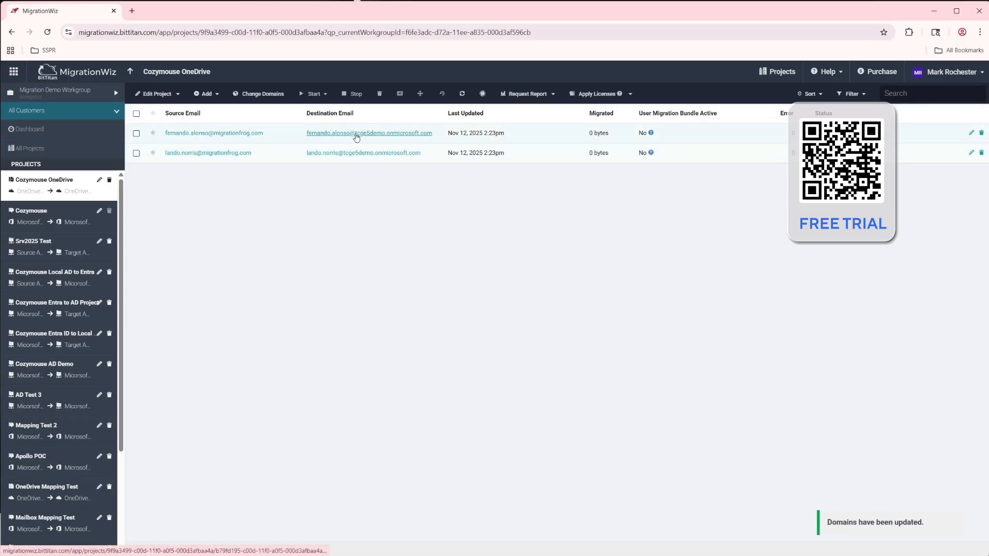
Edit the first item so its destination email address uses the planeium.com domain, and save it
{"action": "left_click", "coordinate": [972, 134]}
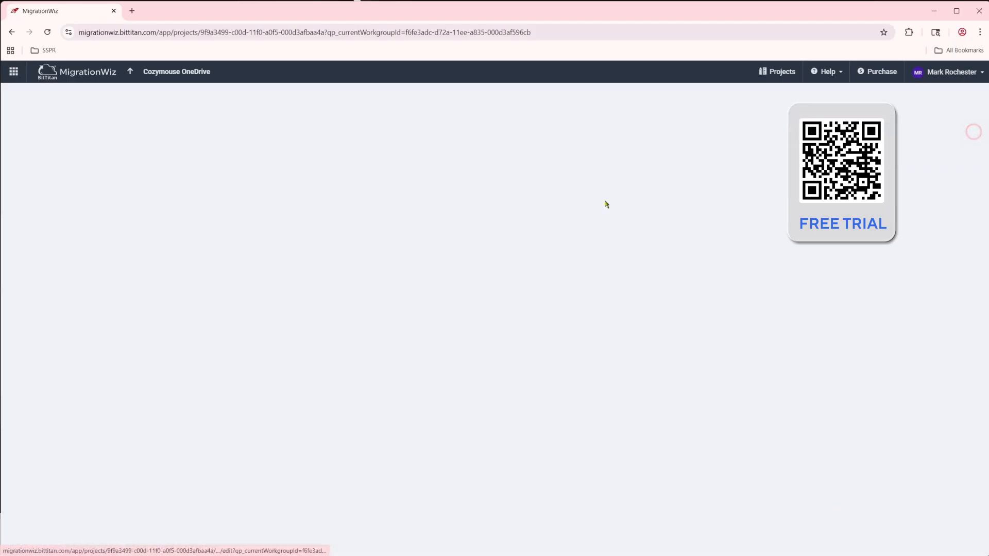
{"action": "left_click_drag", "start_coordinate": [290, 274], "coordinate": [487, 275]}
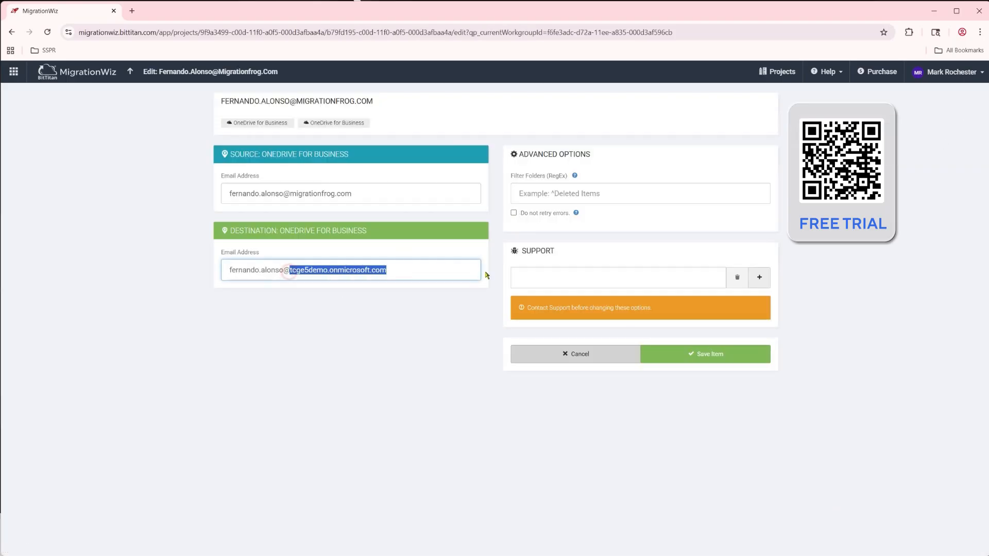
{"action": "type", "text": "planeium.com"}
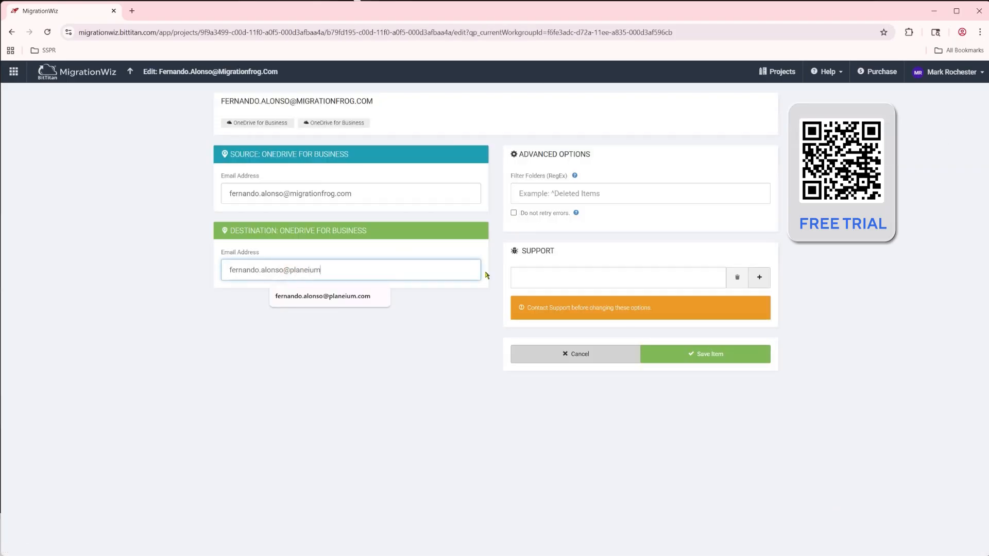
{"action": "left_click", "coordinate": [702, 355]}
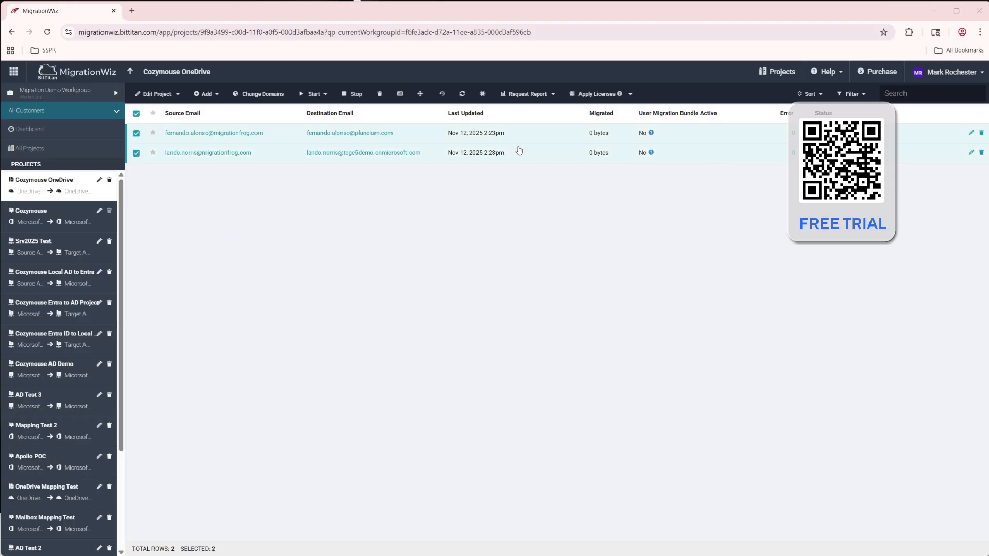
Apply User Migration Bundle licenses to both selected OneDrive items and refresh the item list
{"action": "left_click", "coordinate": [598, 95]}
{"action": "left_click", "coordinate": [600, 113]}
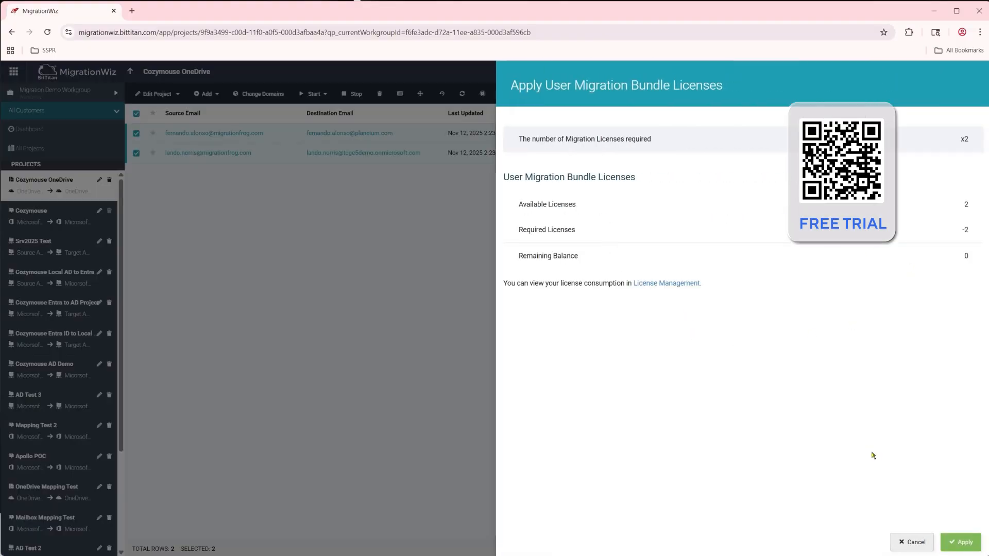
{"action": "left_click", "coordinate": [963, 544]}
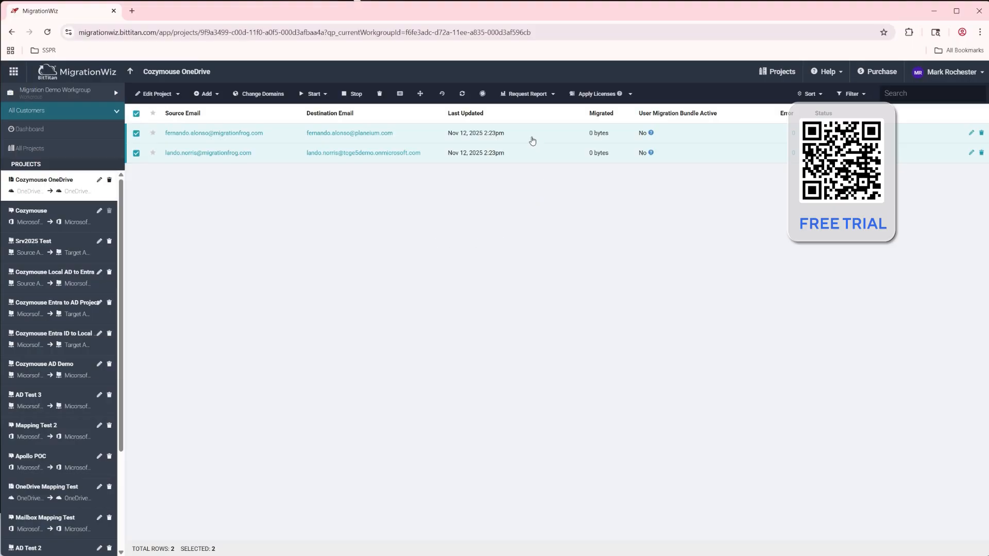
{"action": "left_click", "coordinate": [462, 93]}
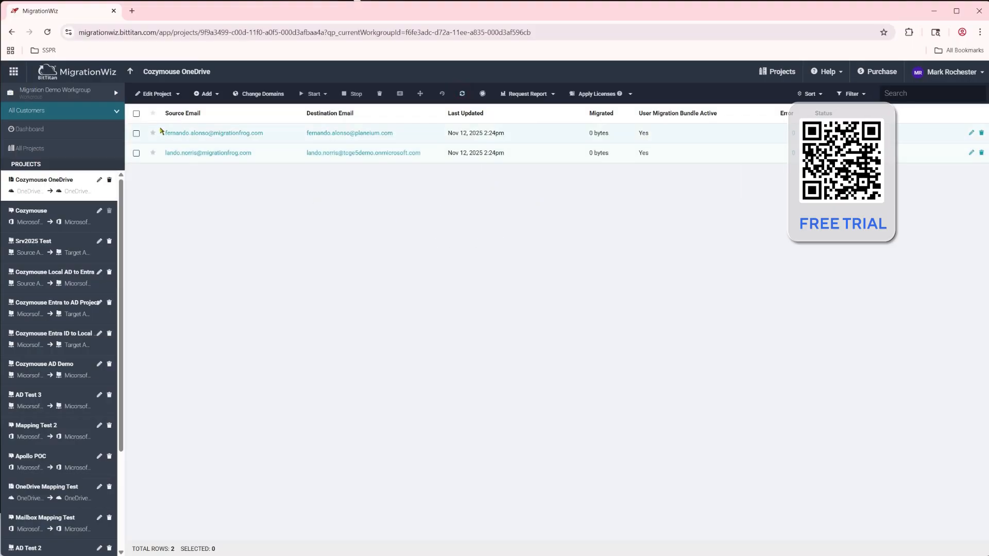
Start credential verification for both Cozymouse OneDrive items, and open the Cozymouse mailbox project
{"action": "left_click", "coordinate": [136, 113]}
{"action": "left_click", "coordinate": [314, 94]}
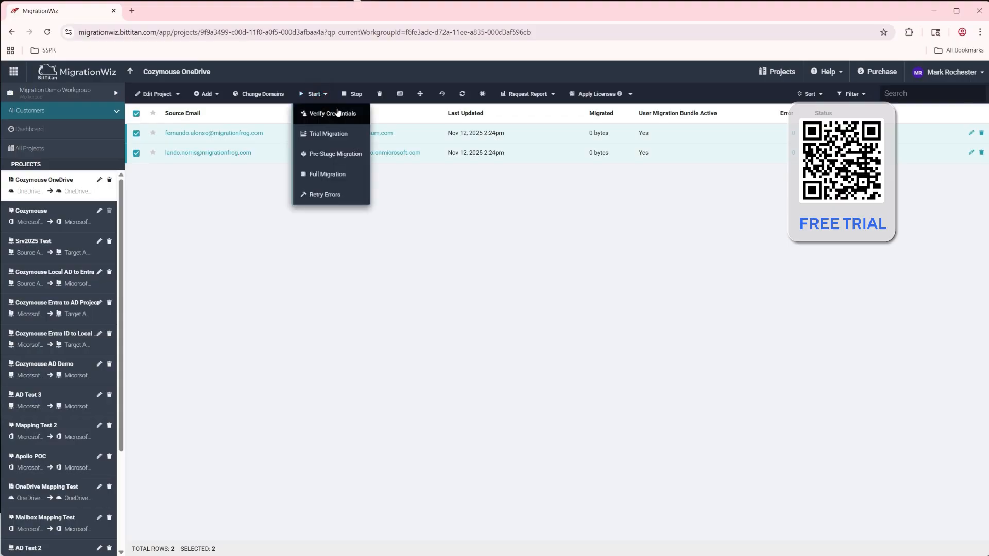
{"action": "left_click", "coordinate": [329, 114]}
{"action": "left_click", "coordinate": [515, 120]}
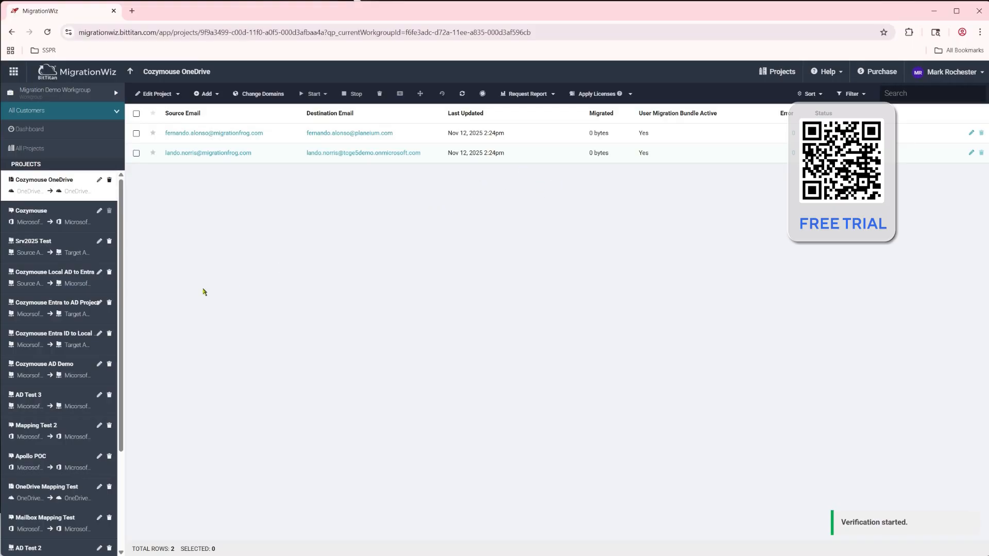
{"action": "left_click", "coordinate": [77, 224]}
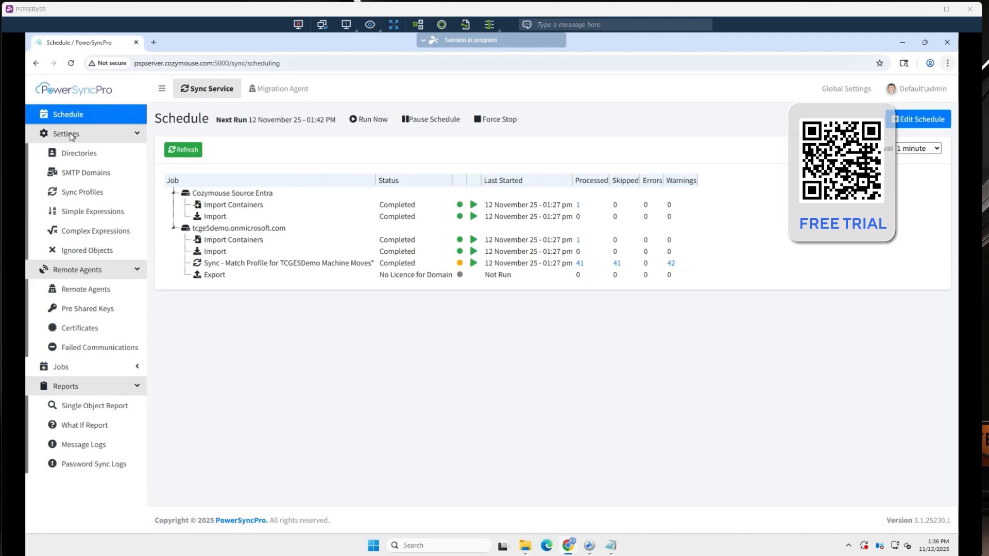
Switch to PowerSyncPro and view the details of the Cozymouse Source Entra directory
{"action": "left_click", "coordinate": [81, 155]}
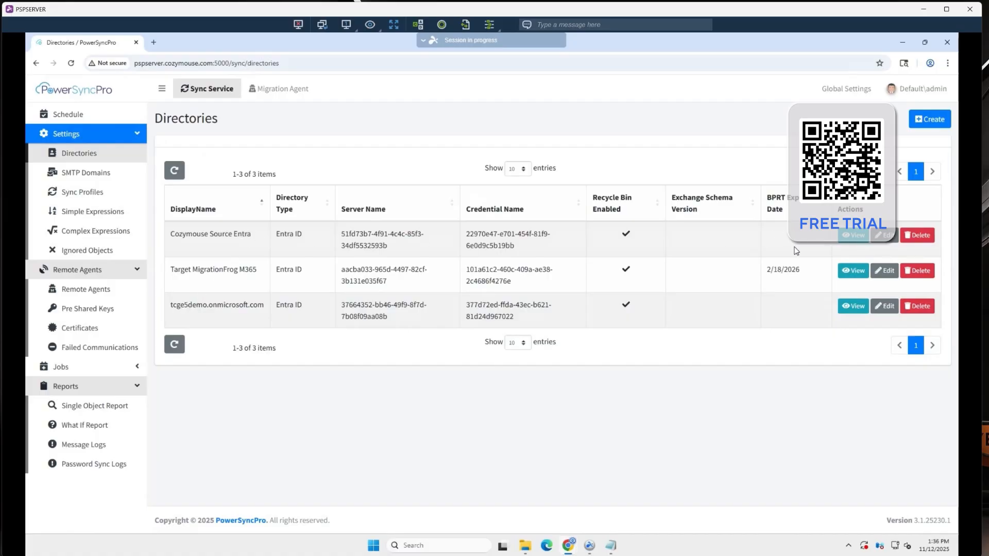
{"action": "left_click", "coordinate": [853, 236]}
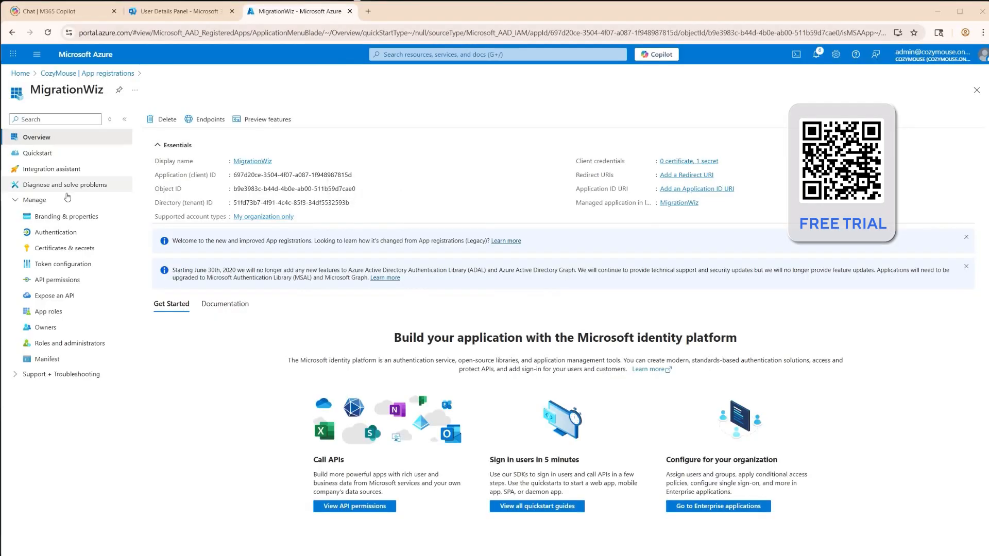
Switch to the Azure portal, review the PowerSyncPro app registration's API permissions, then return and close the PowerSyncPro directory details
{"action": "left_click", "coordinate": [80, 73]}
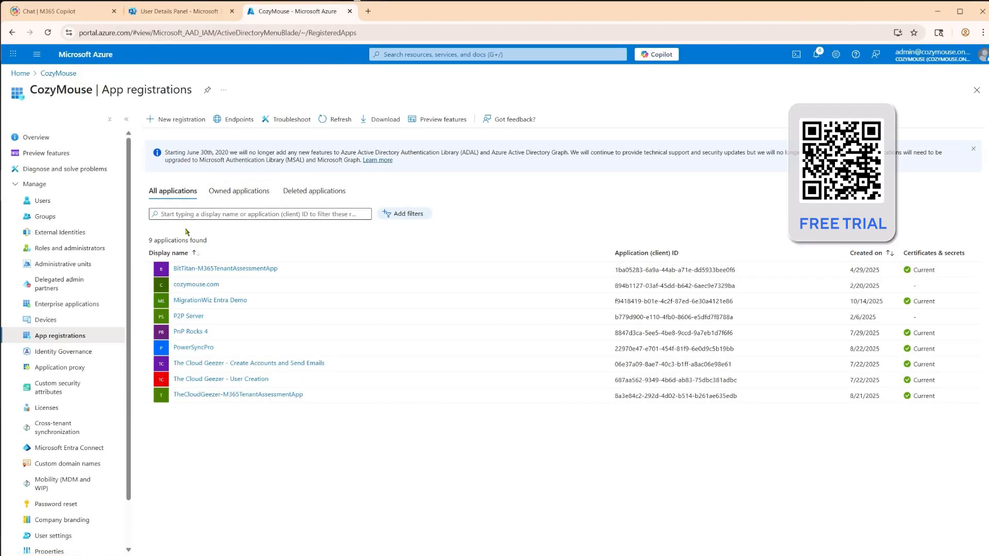
{"action": "left_click", "coordinate": [334, 119]}
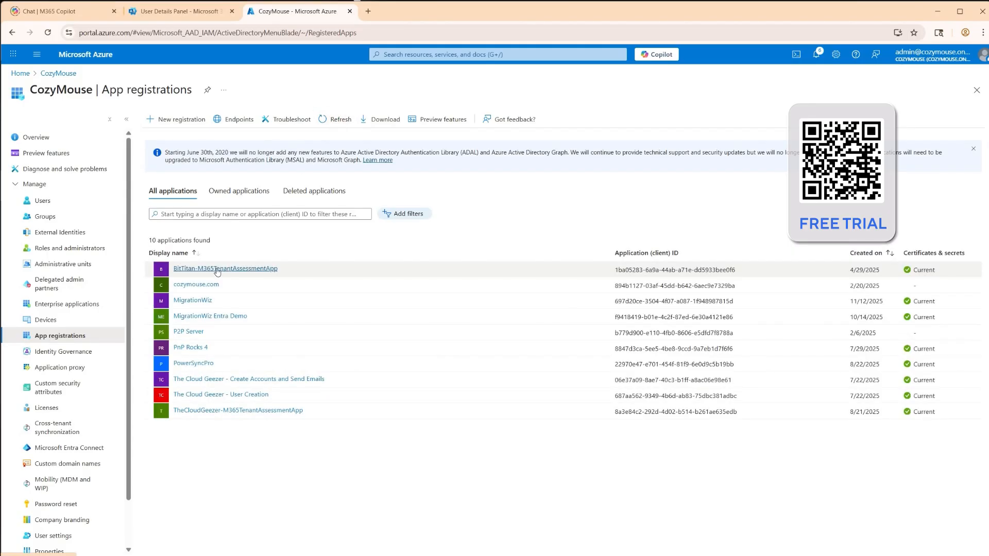
{"action": "left_click", "coordinate": [190, 364]}
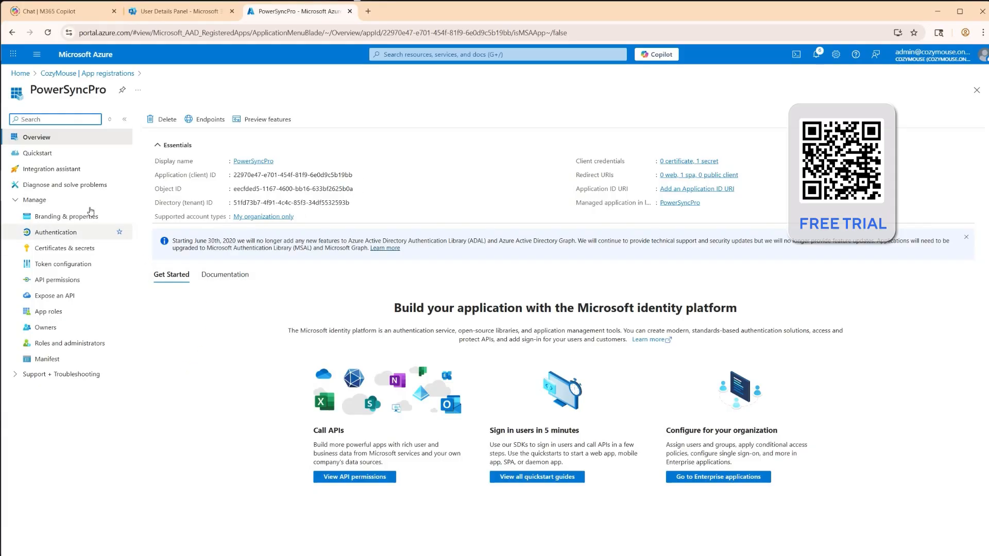
{"action": "left_click", "coordinate": [57, 280]}
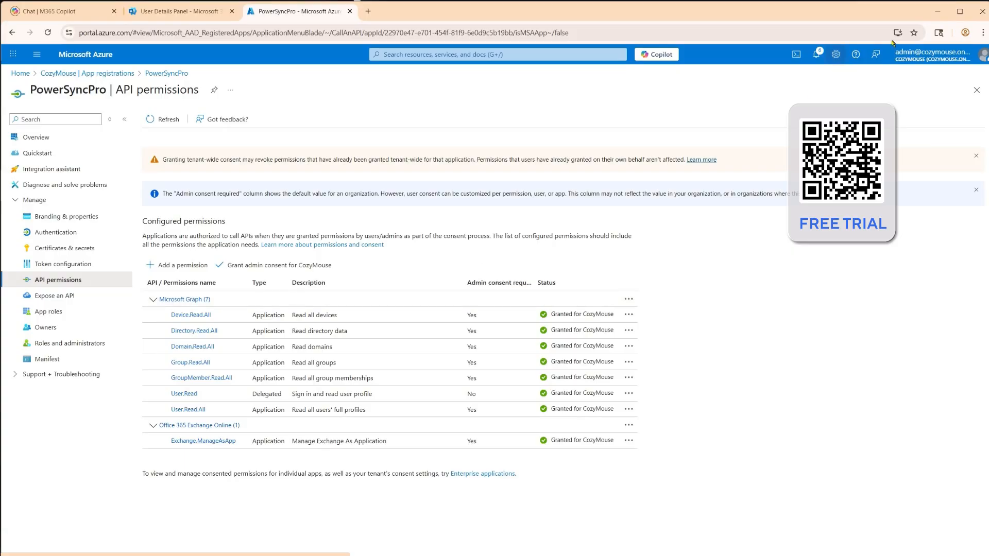
{"action": "left_click", "coordinate": [938, 11]}
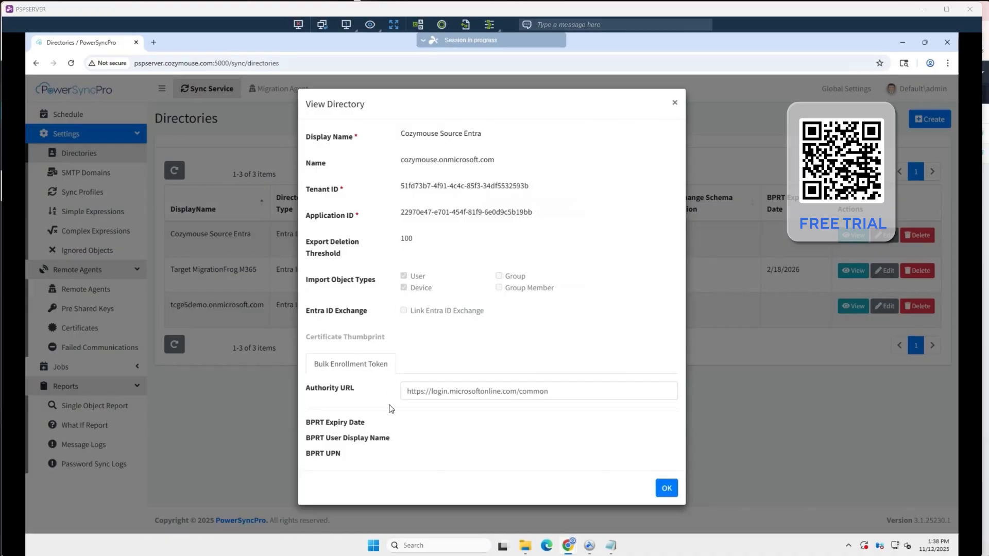
{"action": "left_click", "coordinate": [664, 488]}
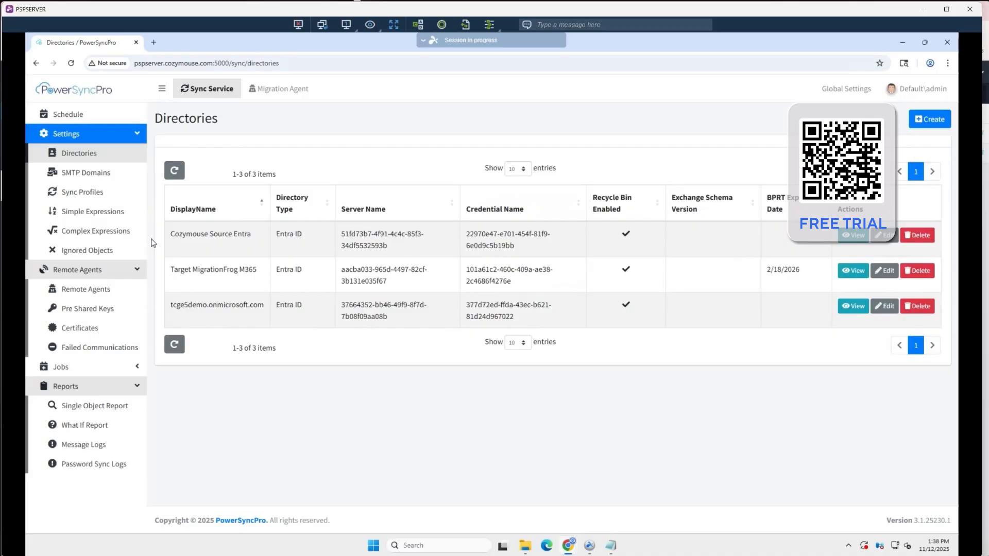
Run a full Import Objects job for the Cozymouse Source Entra directory
{"action": "left_click", "coordinate": [72, 367]}
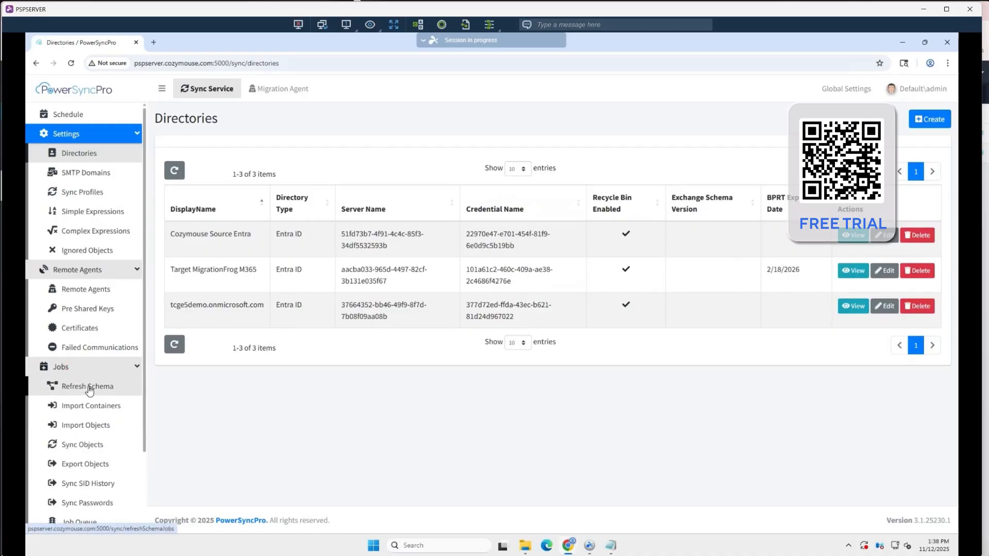
{"action": "left_click", "coordinate": [84, 426]}
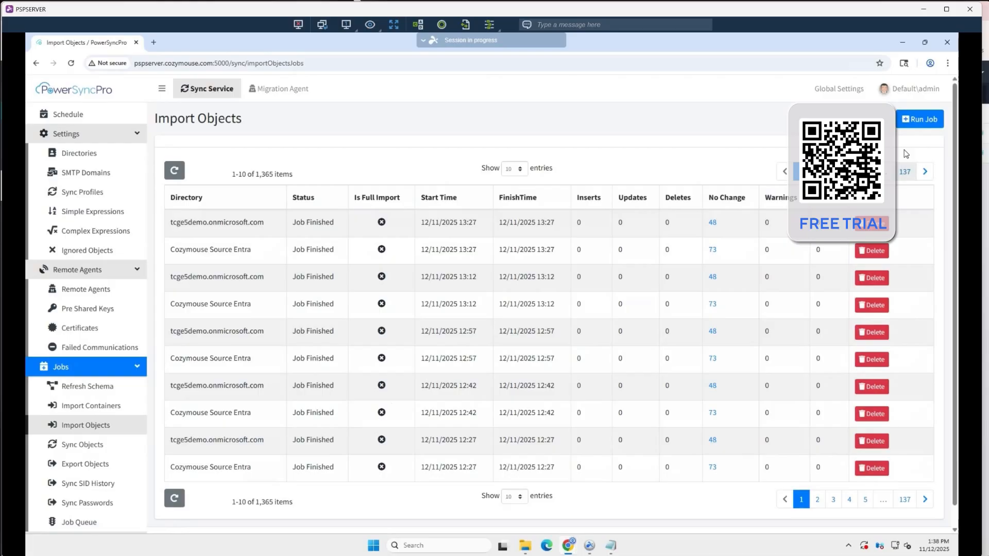
{"action": "left_click", "coordinate": [921, 124]}
{"action": "left_click", "coordinate": [580, 136]}
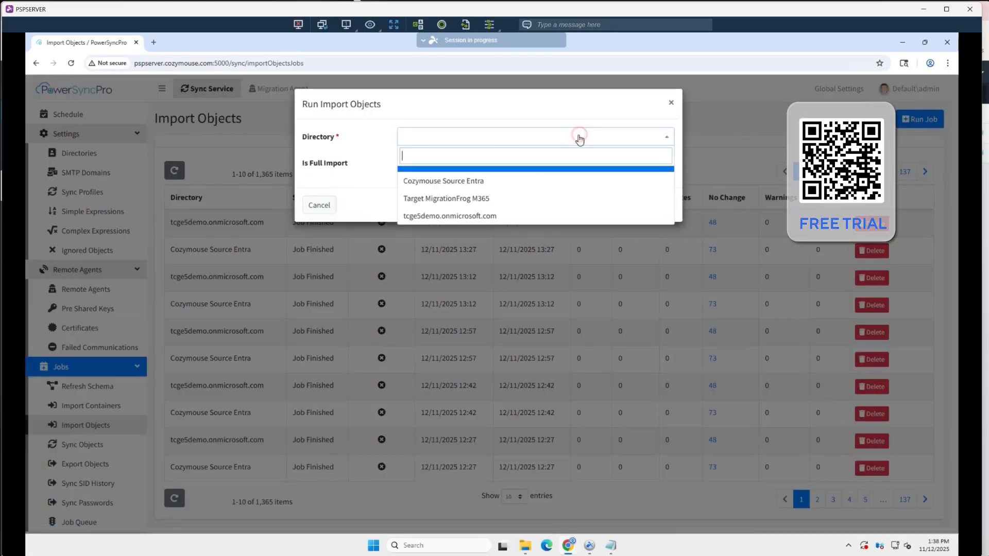
{"action": "left_click", "coordinate": [441, 184]}
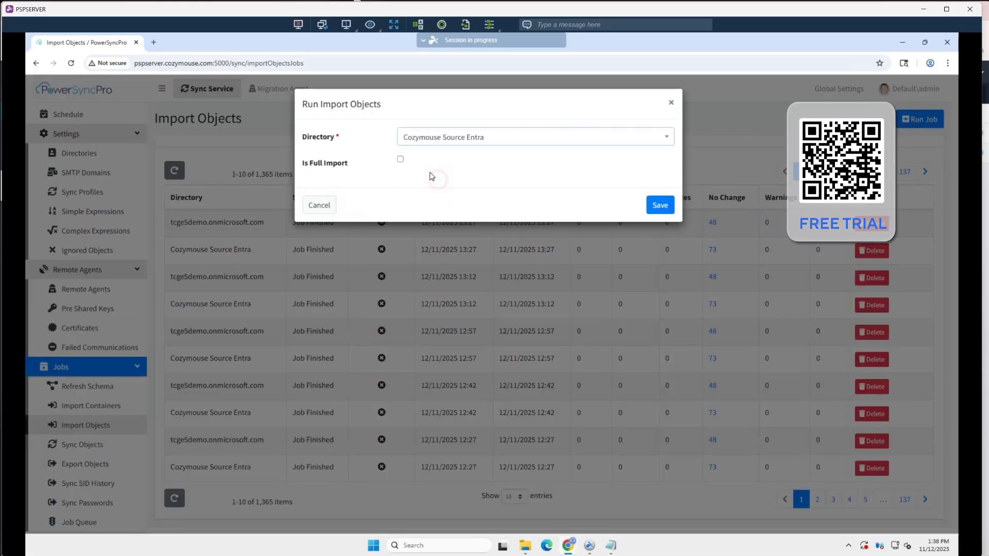
{"action": "left_click", "coordinate": [400, 160]}
{"action": "left_click", "coordinate": [655, 209]}
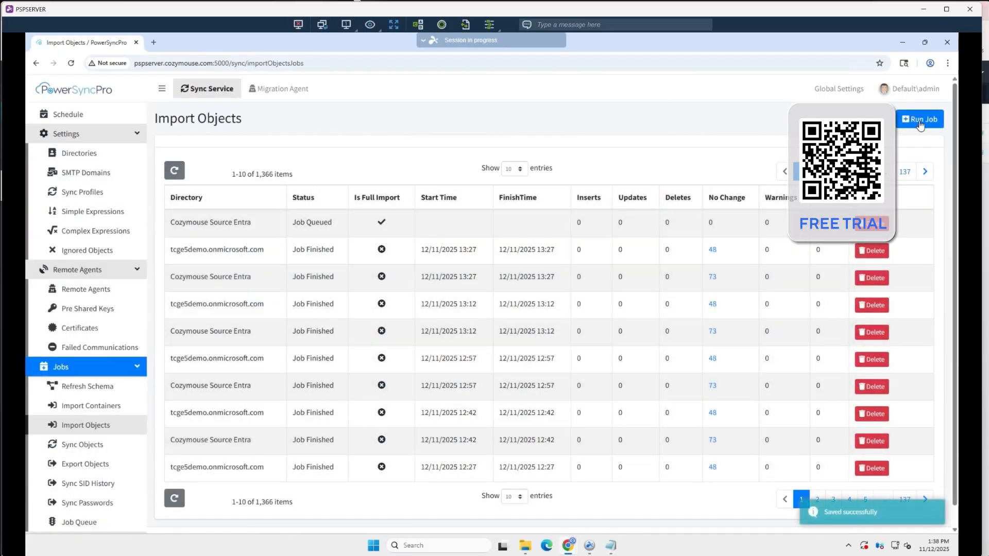
Run a full Import Objects job for the tcge5demo.onmicrosoft.com directory and refresh the job list
{"action": "left_click", "coordinate": [919, 122]}
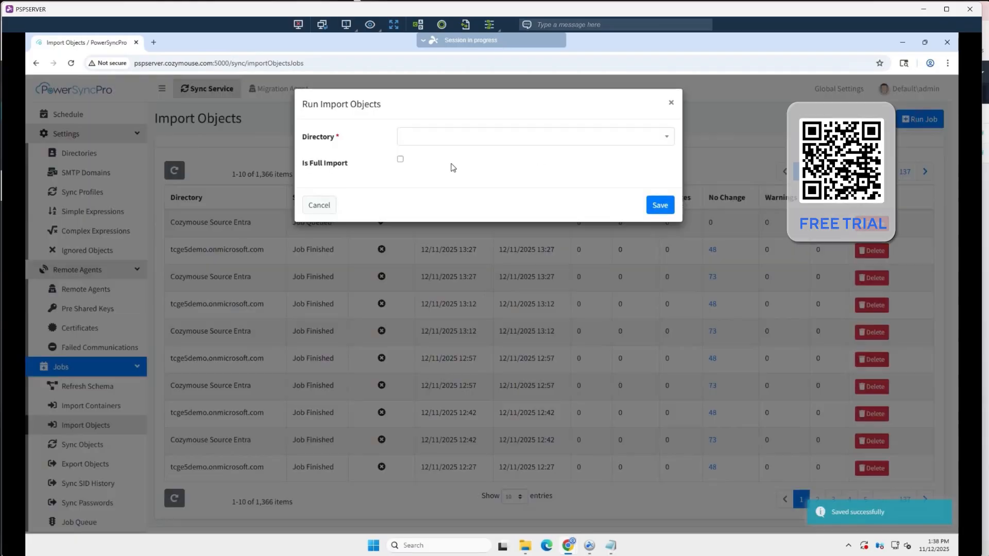
{"action": "left_click", "coordinate": [425, 137]}
{"action": "left_click", "coordinate": [474, 216]}
{"action": "left_click", "coordinate": [400, 161]}
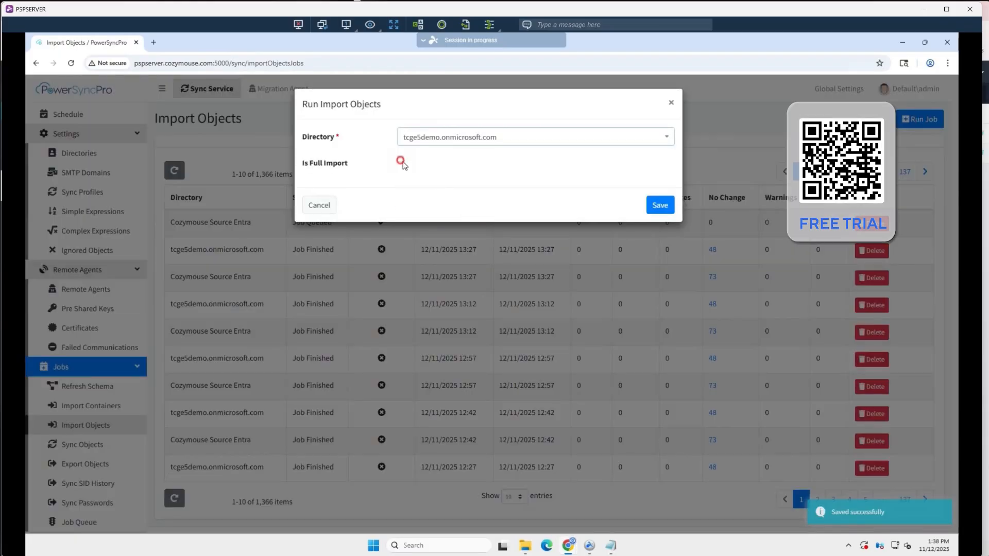
{"action": "left_click", "coordinate": [654, 205]}
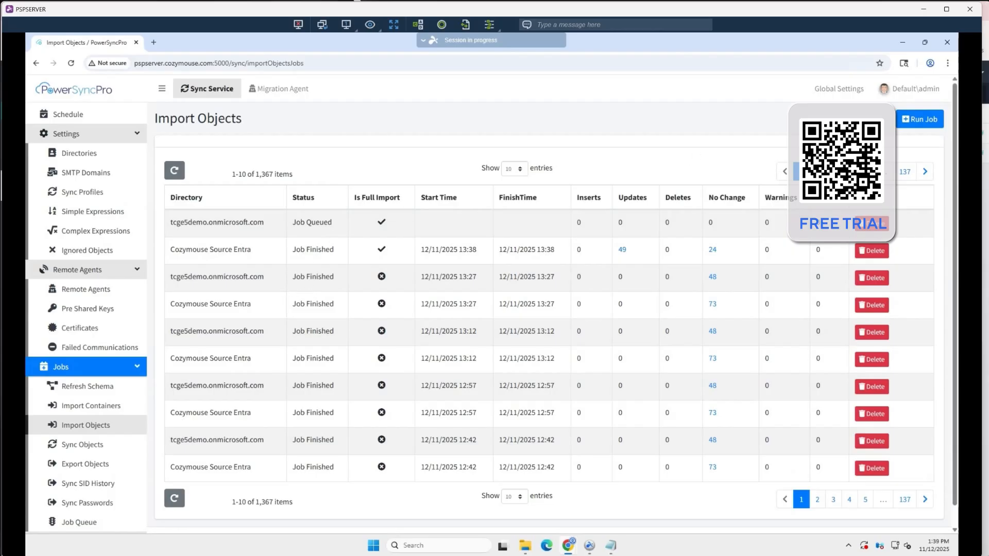
{"action": "left_click", "coordinate": [173, 171]}
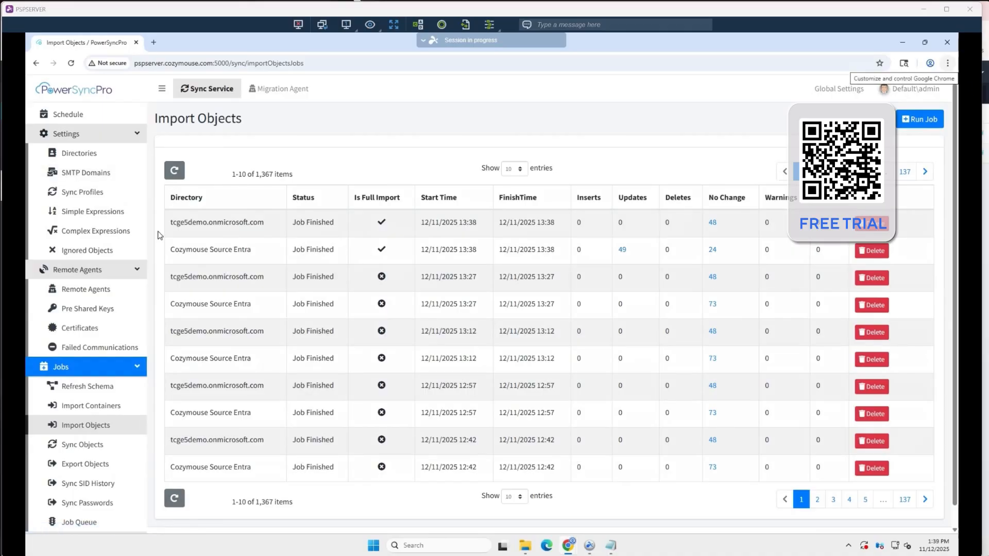
Review the scope and match settings of the sync profile Match Profile for TCGE5Demo Machine Moves and save it
{"action": "left_click", "coordinate": [76, 194]}
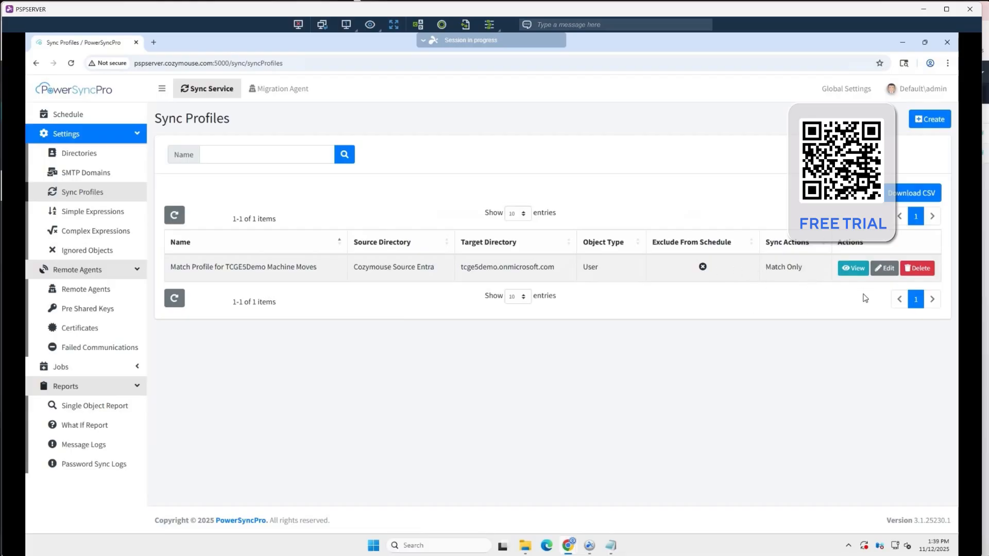
{"action": "left_click", "coordinate": [887, 271]}
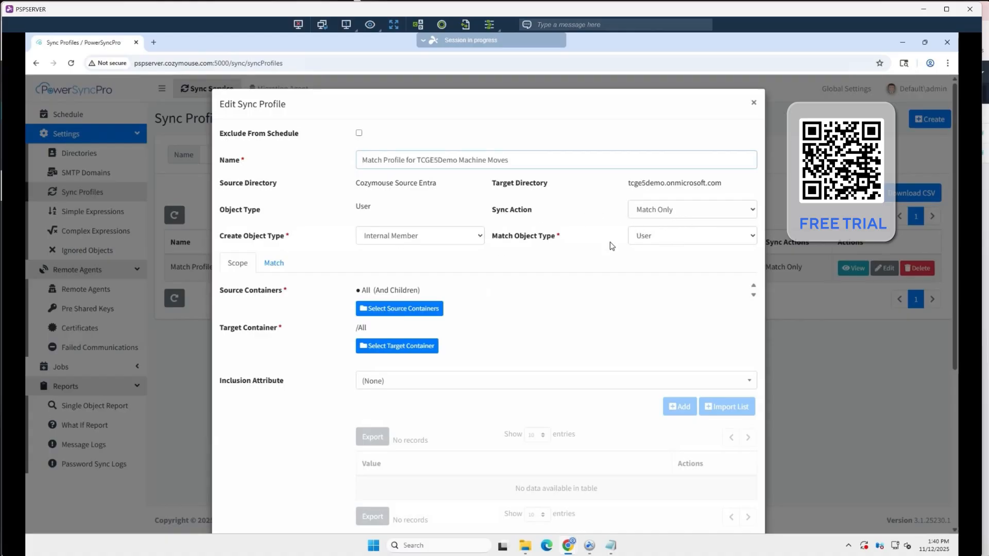
{"action": "scroll", "coordinate": [510, 303], "scroll_direction": "down", "scroll_amount": 2}
{"action": "scroll", "coordinate": [513, 304], "scroll_direction": "down", "scroll_amount": 3}
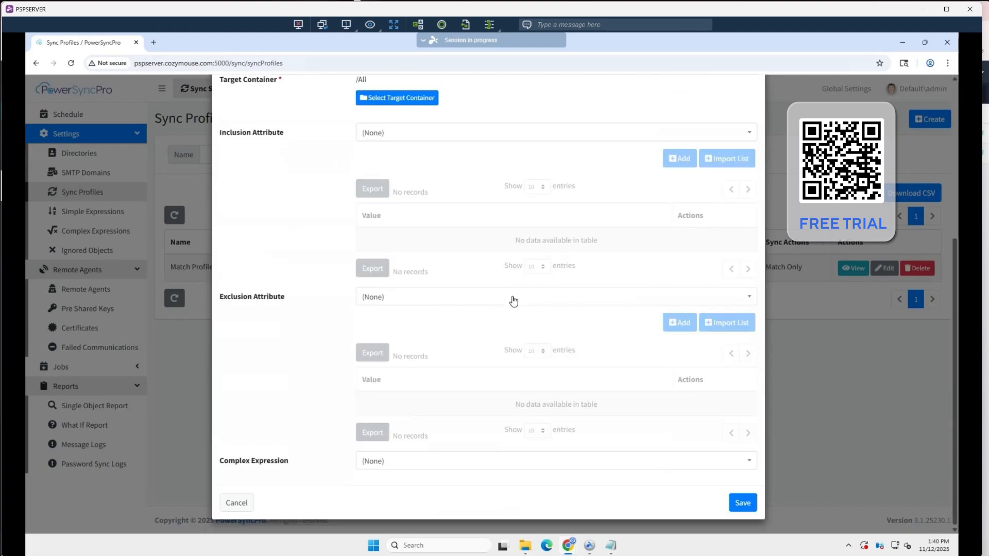
{"action": "scroll", "coordinate": [511, 300], "scroll_direction": "up", "scroll_amount": 5}
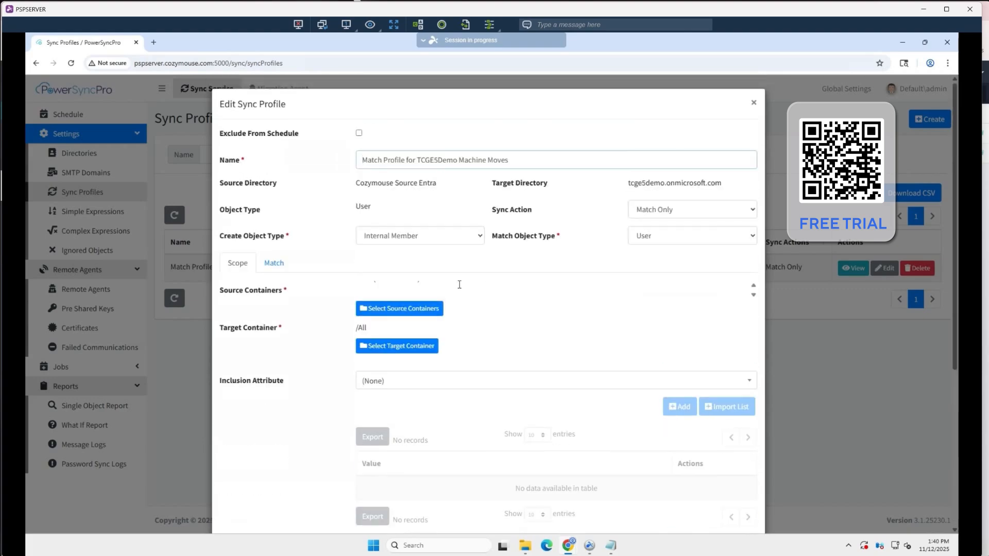
{"action": "left_click", "coordinate": [277, 263]}
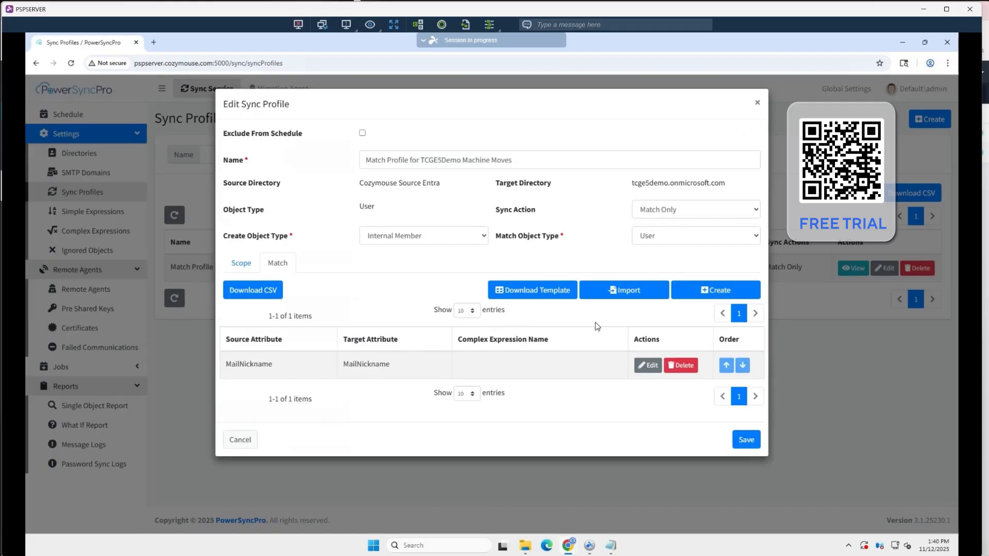
{"action": "left_click", "coordinate": [753, 443]}
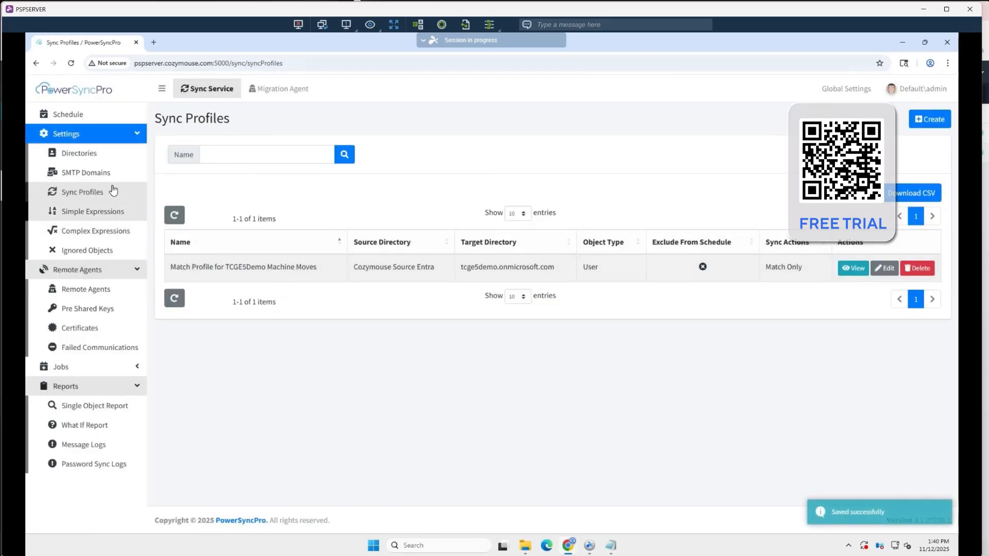
Run a full Sync Objects job with Match Profile for TCGE5Demo Machine Moves and refresh the job list
{"action": "left_click", "coordinate": [89, 367]}
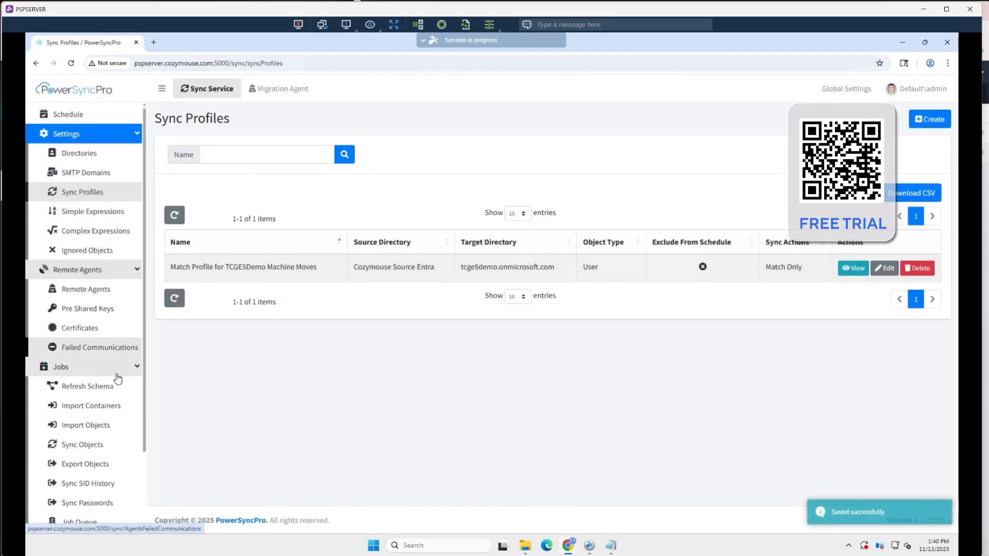
{"action": "left_click", "coordinate": [76, 446]}
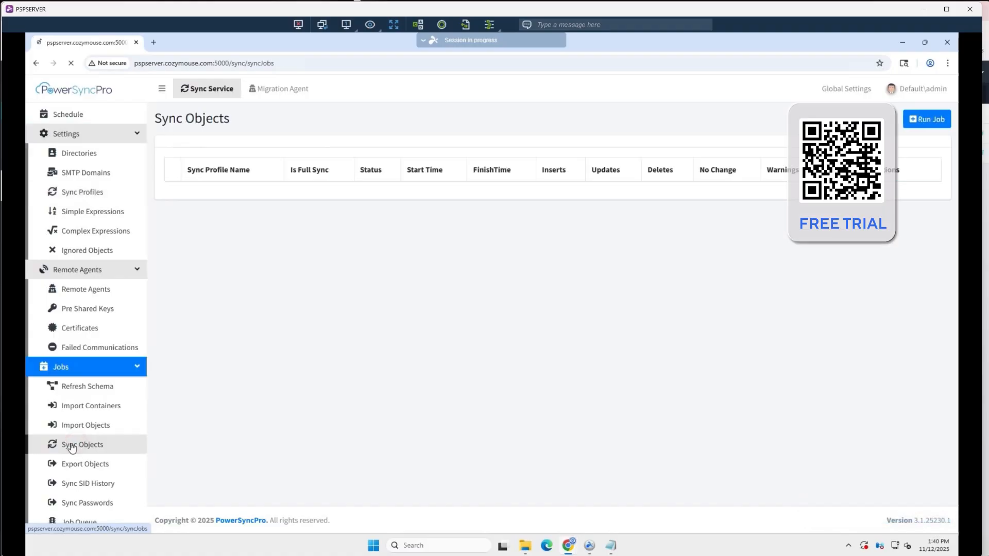
{"action": "left_click", "coordinate": [919, 119]}
{"action": "left_click", "coordinate": [456, 133]}
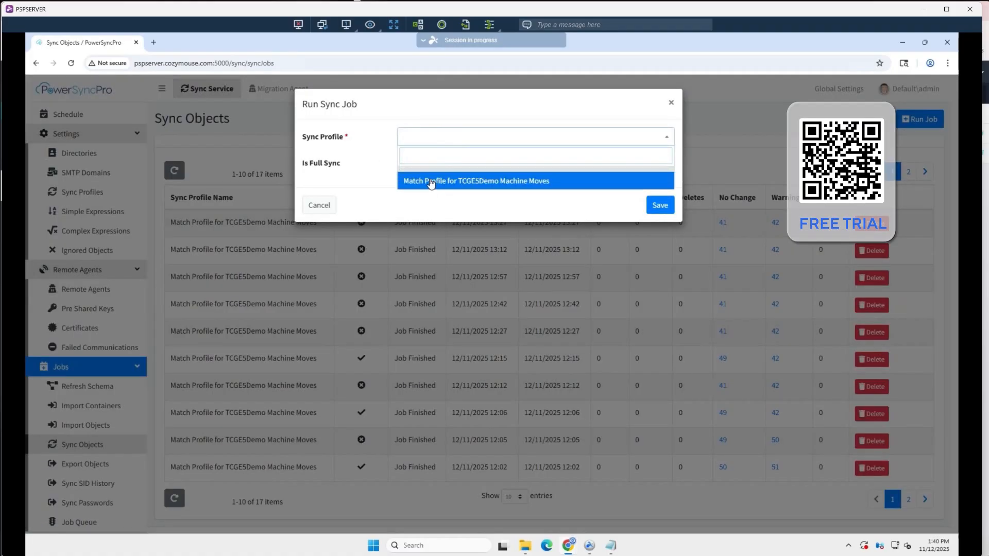
{"action": "left_click", "coordinate": [437, 180]}
{"action": "left_click", "coordinate": [661, 209]}
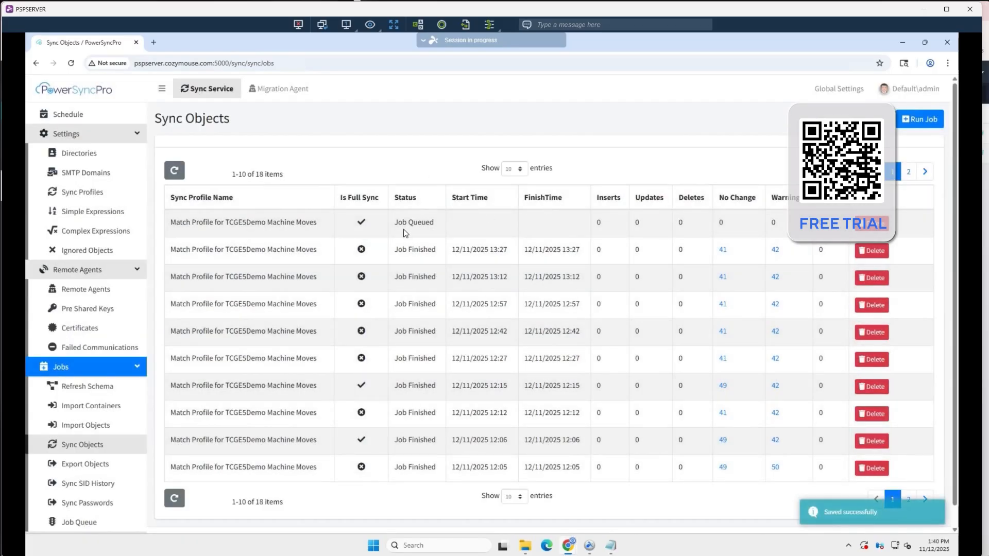
{"action": "left_click", "coordinate": [174, 170]}
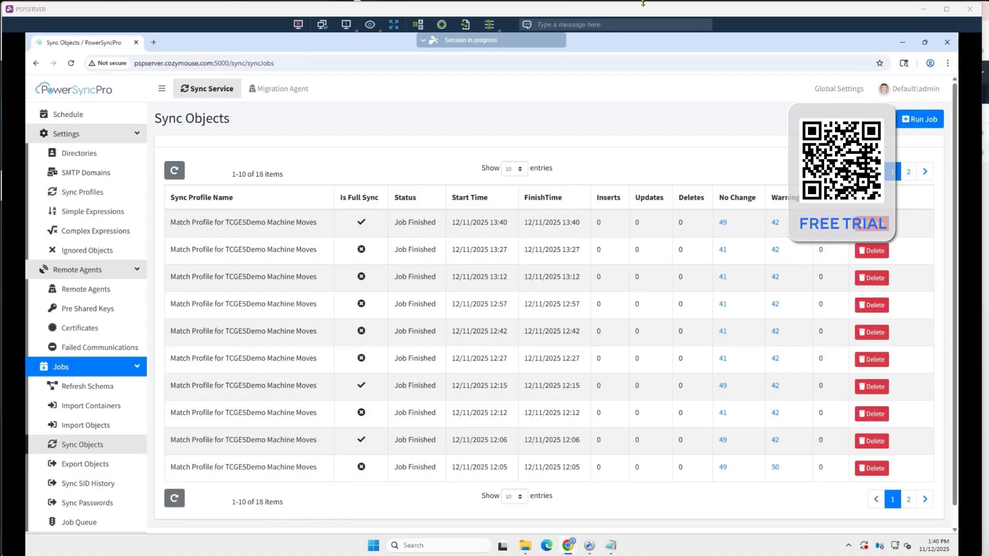
Look up the Migration Agent's Translation Table entries for the tcge5demo.onmicrosoft.com directory
{"action": "left_click", "coordinate": [286, 88]}
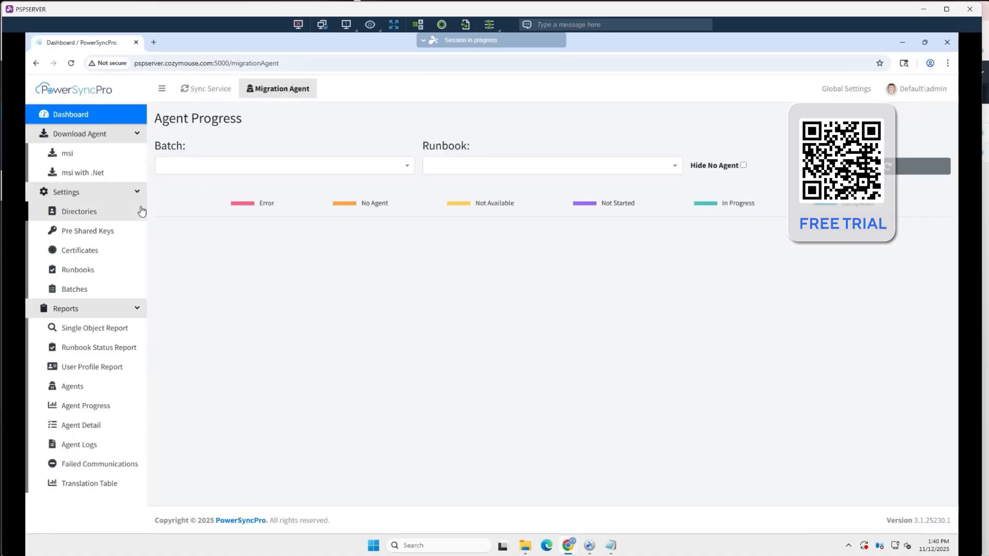
{"action": "left_click", "coordinate": [82, 485]}
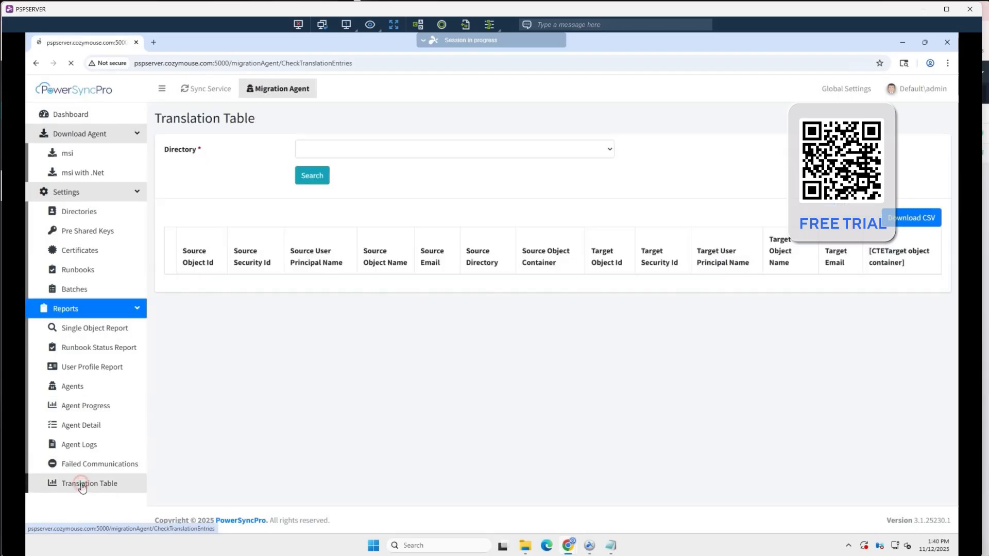
{"action": "left_click", "coordinate": [386, 150]}
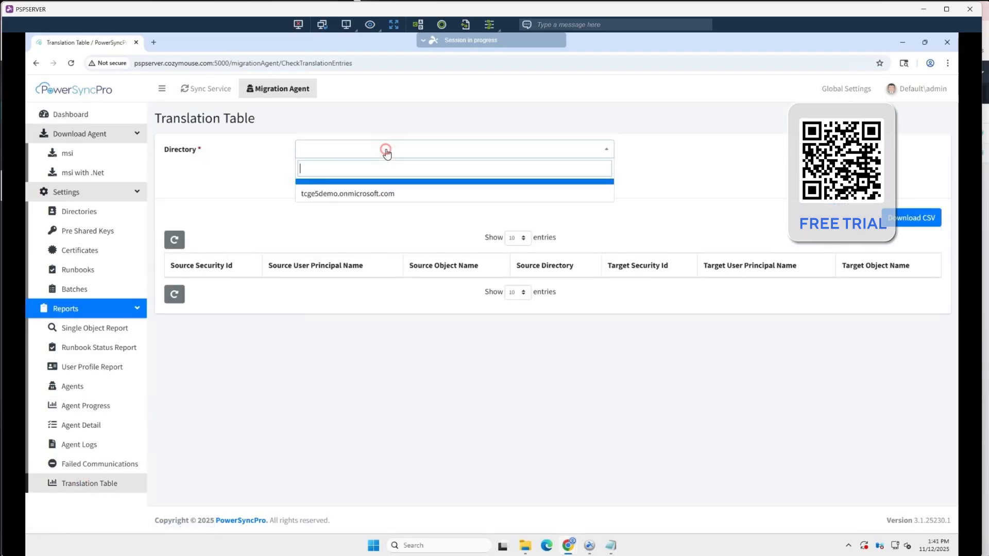
{"action": "left_click", "coordinate": [328, 194]}
{"action": "left_click", "coordinate": [319, 180]}
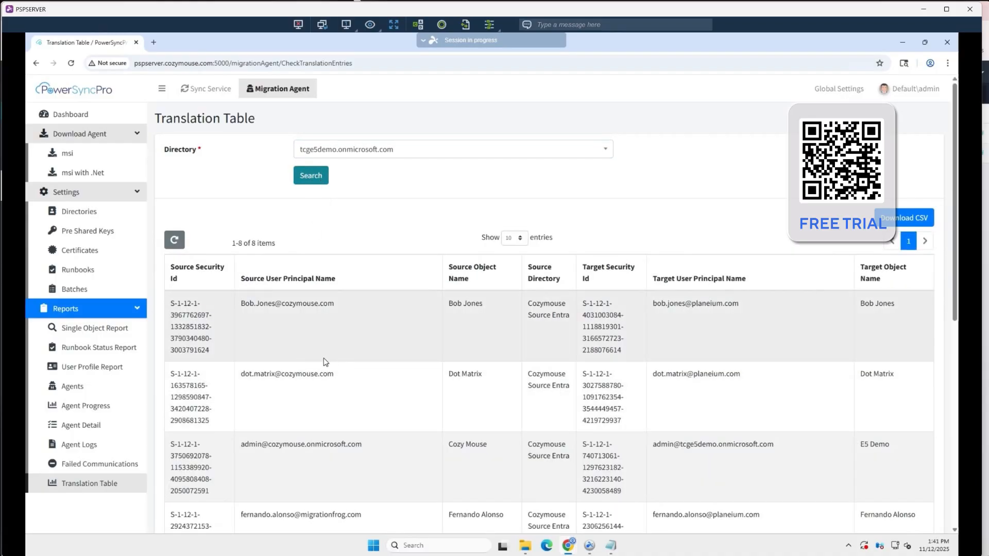
Review the source and target user principal names paired in the Translation Table for tcge5demo.onmicrosoft.com
{"action": "scroll", "coordinate": [267, 331], "scroll_direction": "down", "scroll_amount": 4}
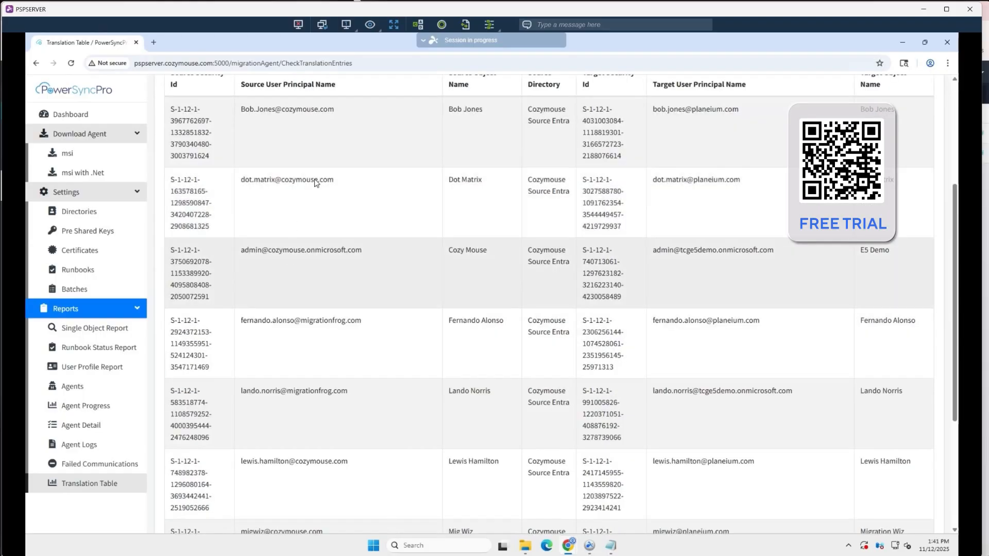
{"action": "scroll", "coordinate": [326, 412], "scroll_direction": "up", "scroll_amount": 2}
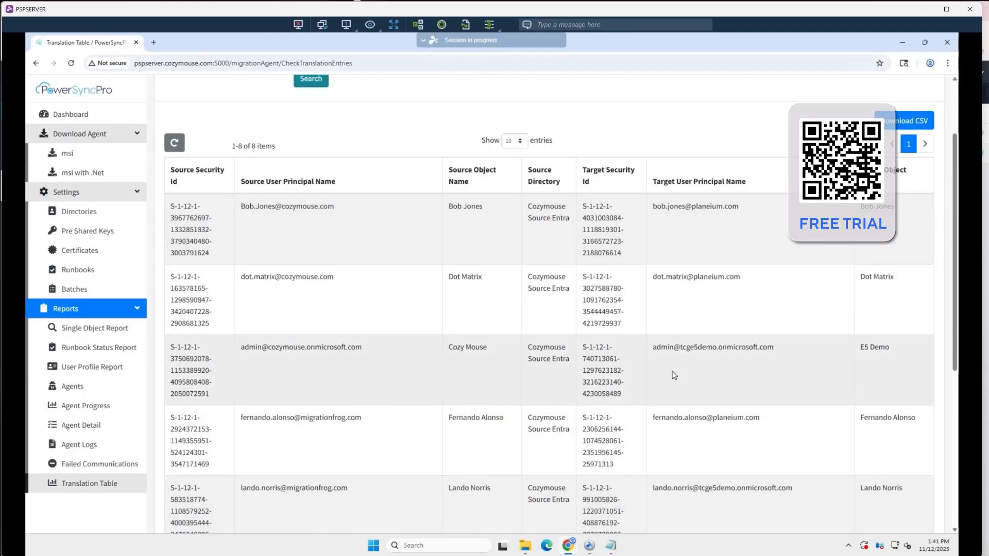
{"action": "scroll", "coordinate": [411, 372], "scroll_direction": "down", "scroll_amount": 4}
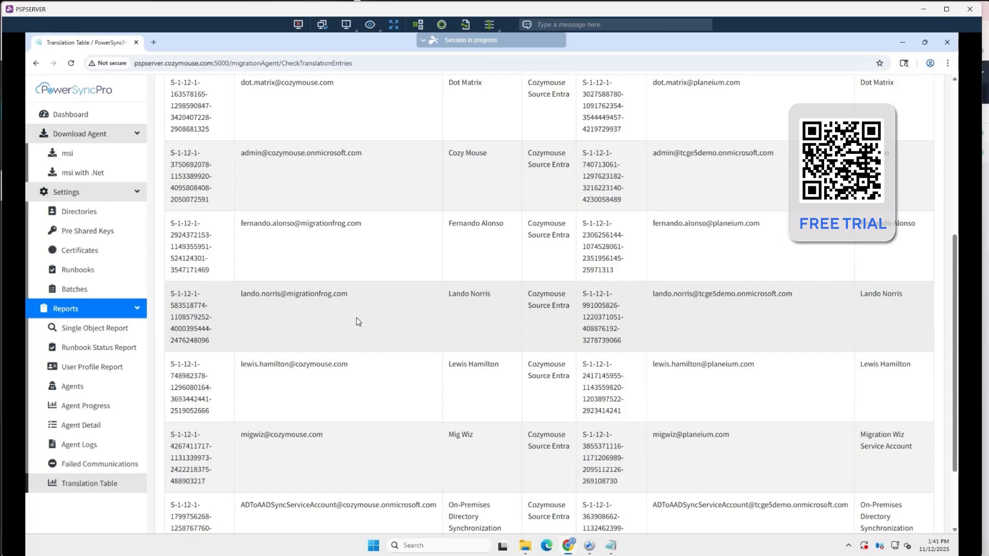
{"action": "left_click", "coordinate": [355, 235]}
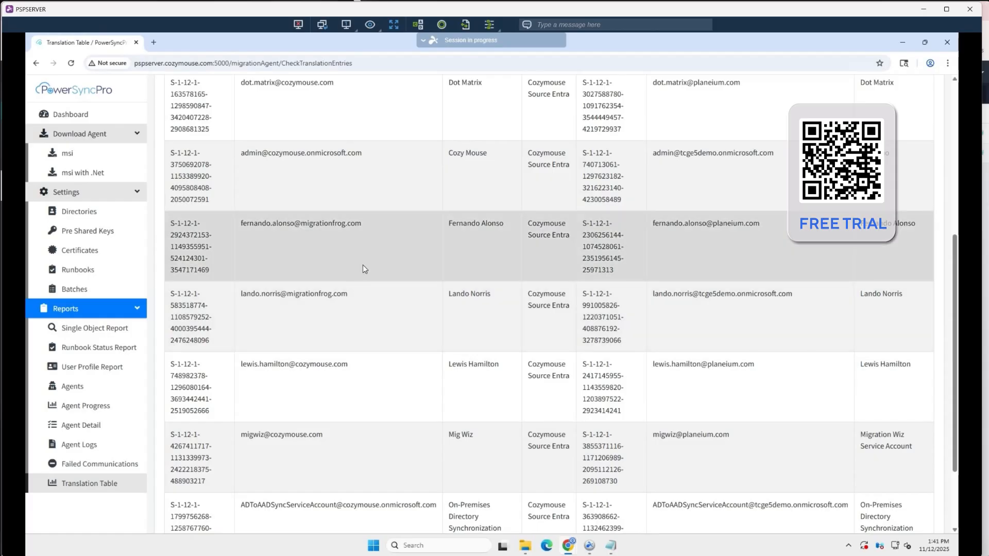
{"action": "scroll", "coordinate": [369, 309], "scroll_direction": "up", "scroll_amount": 2}
{"action": "scroll", "coordinate": [369, 310], "scroll_direction": "up", "scroll_amount": 4}
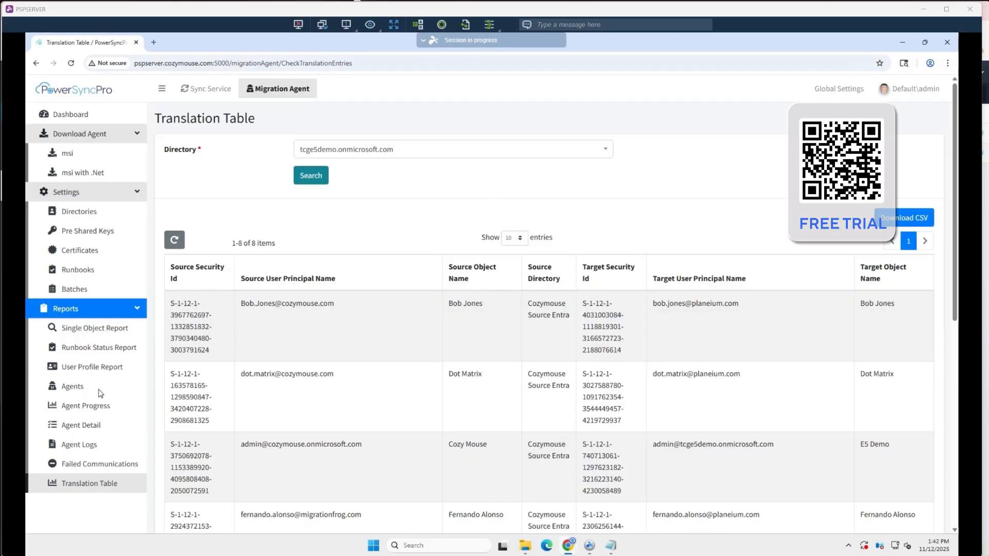
Check the Migration Agent's Agents report for registered machines and look at its Directory filter choices
{"action": "left_click", "coordinate": [83, 387]}
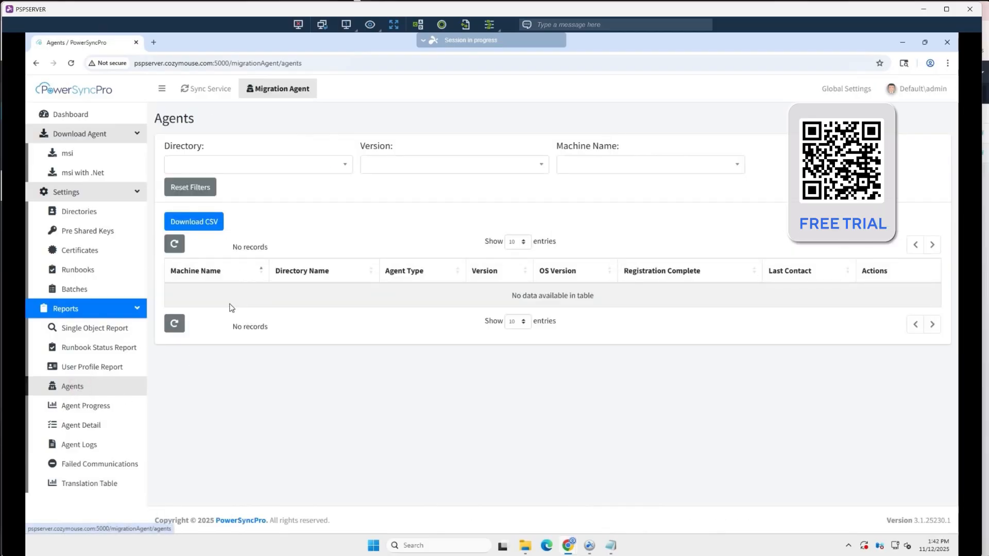
{"action": "left_click", "coordinate": [254, 167]}
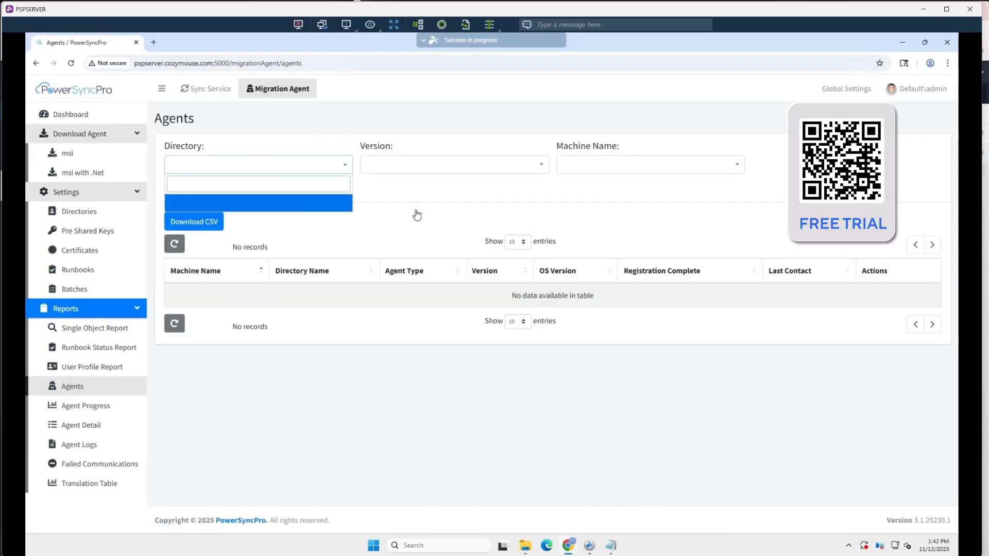
{"action": "left_click", "coordinate": [395, 208]}
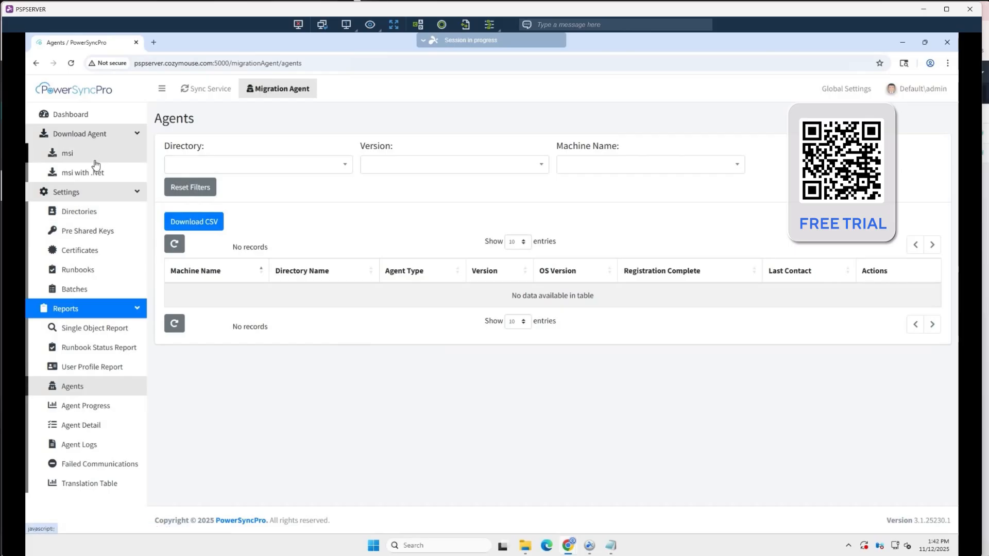
Download the Migration Agent msi installer with .Net and keep the file despite the browser's download block
{"action": "left_click", "coordinate": [74, 172]}
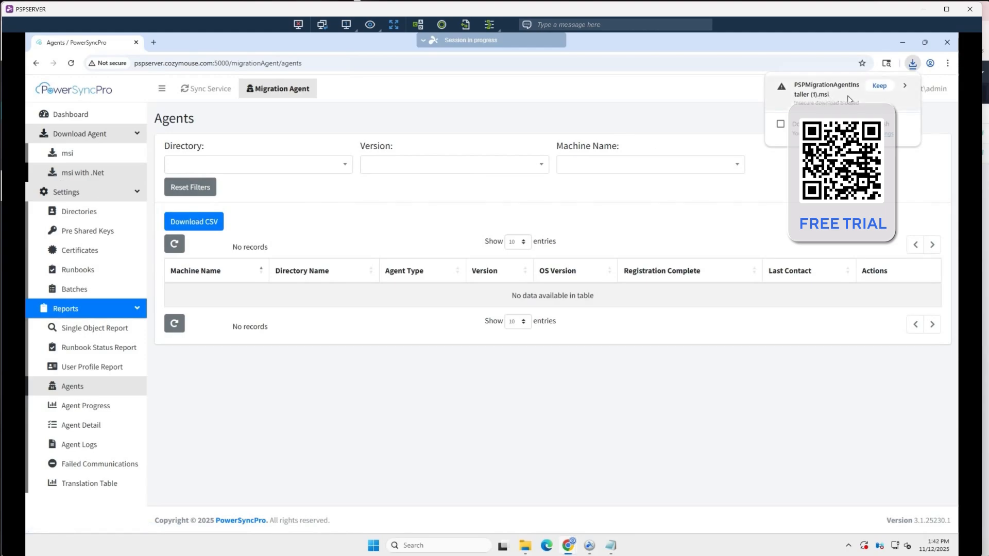
{"action": "left_click", "coordinate": [877, 87]}
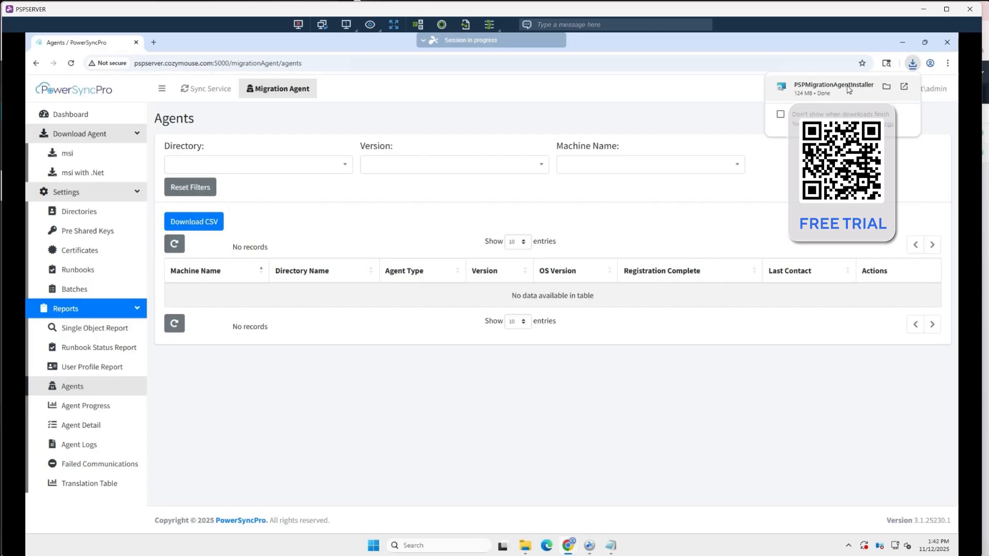
{"action": "left_click", "coordinate": [797, 39]}
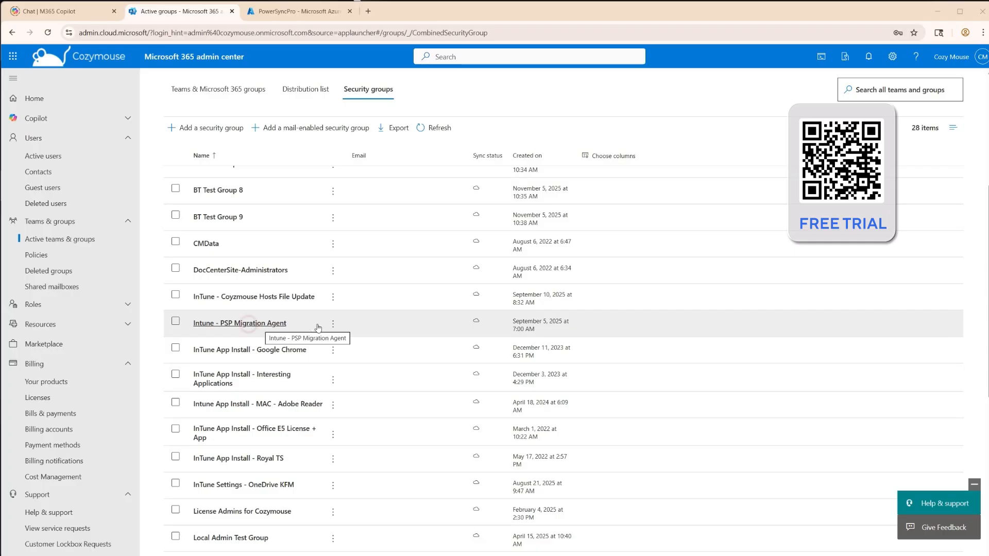
Check the members of the security group Intune - PSP Migration Agent in the Microsoft 365 admin center
{"action": "left_click", "coordinate": [260, 324]}
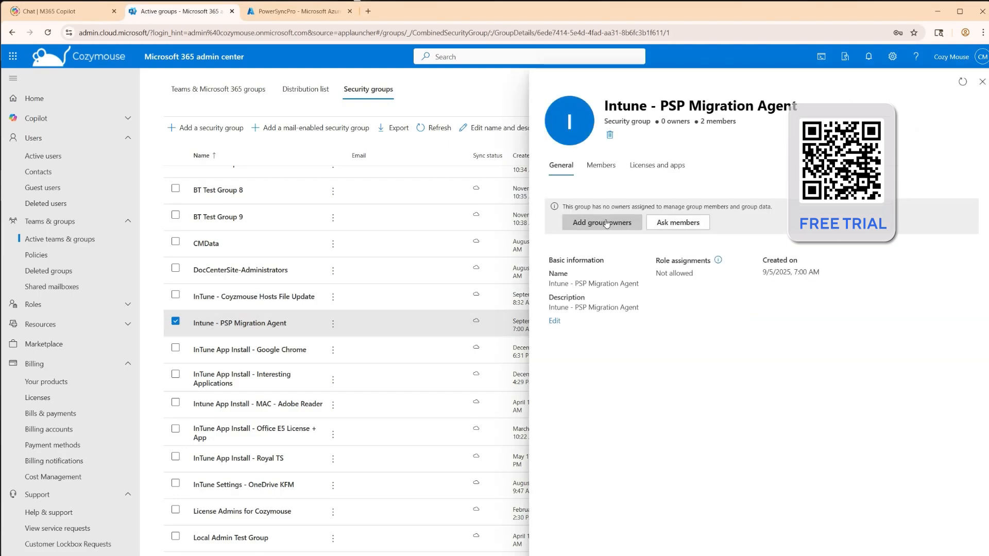
{"action": "left_click", "coordinate": [607, 163]}
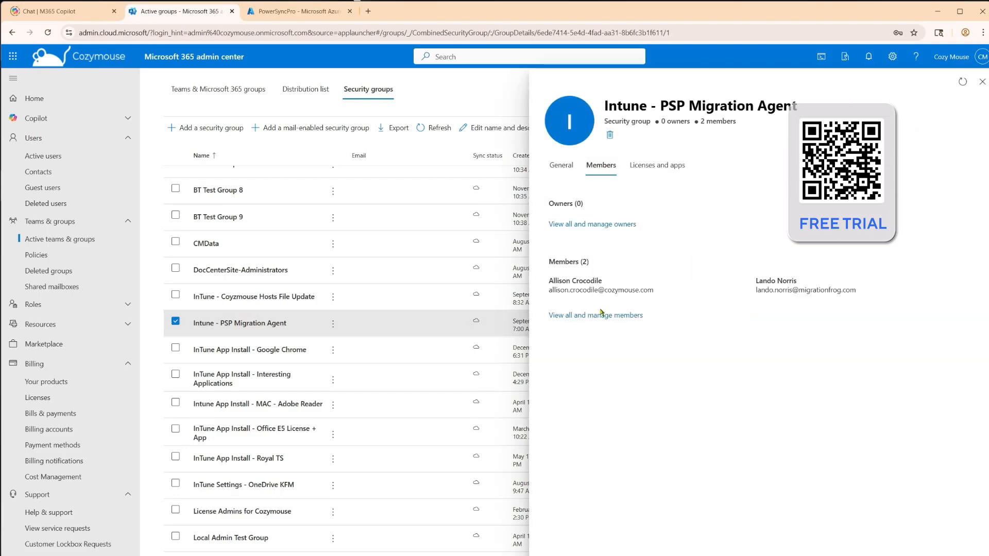
{"action": "left_click", "coordinate": [982, 82]}
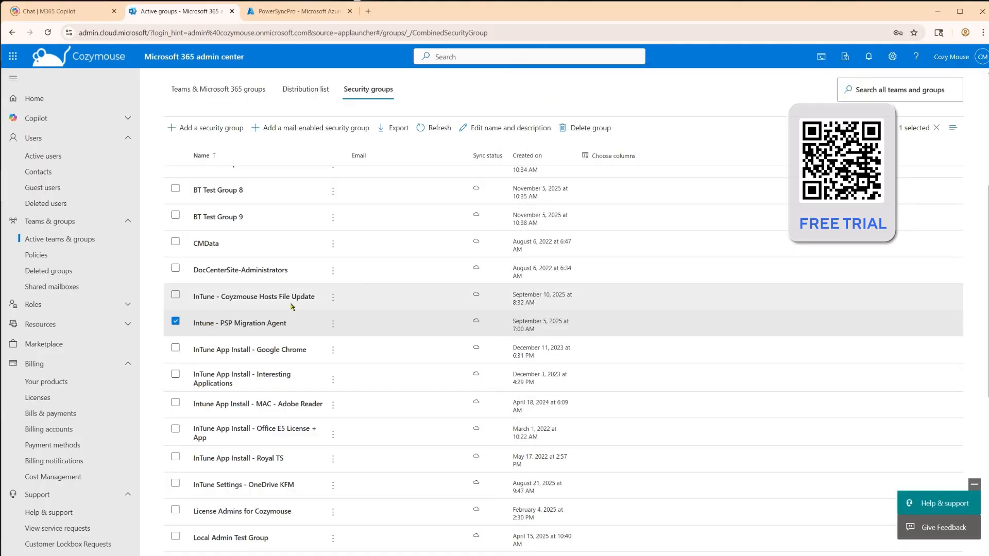
Switch to the Microsoft Intune admin center and review the properties and assignments of the Windows app PowerSyncPro Migration Agent
{"action": "scroll", "coordinate": [31, 355], "scroll_direction": "down", "scroll_amount": 8}
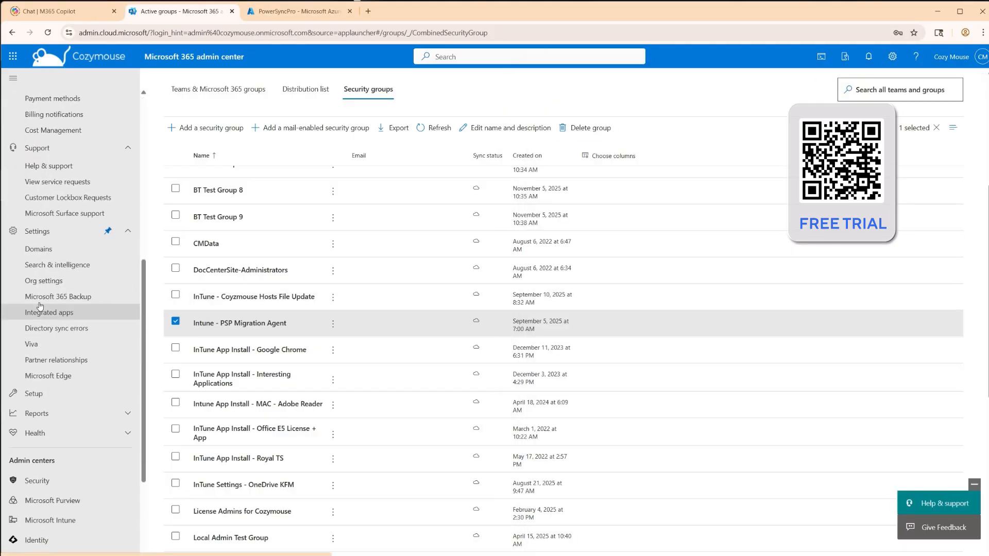
{"action": "scroll", "coordinate": [31, 355], "scroll_direction": "down", "scroll_amount": 2}
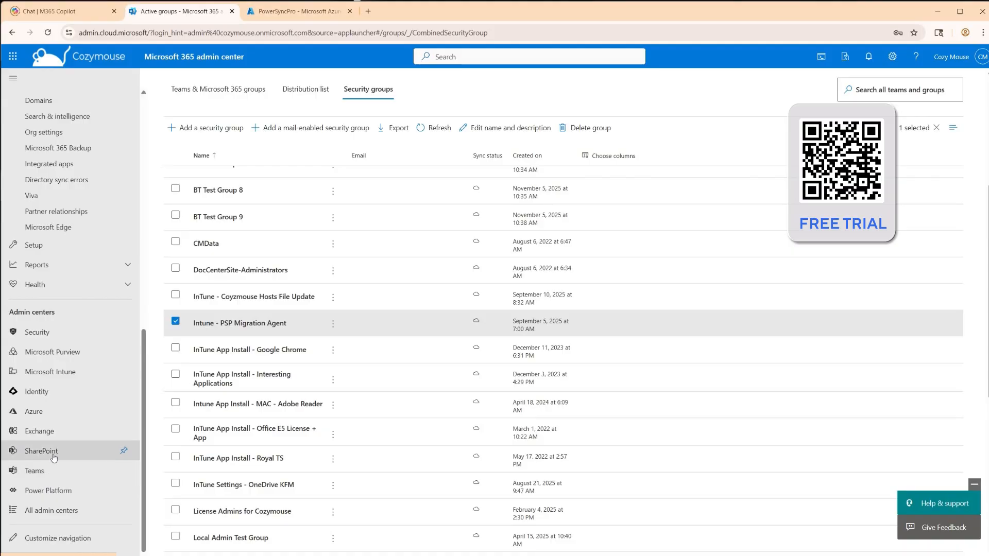
{"action": "left_click", "coordinate": [57, 367]}
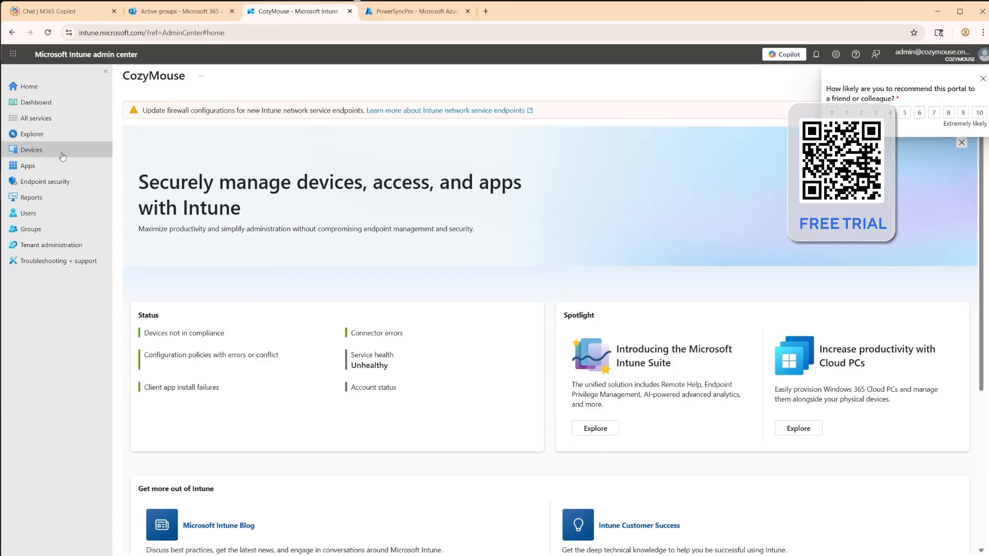
{"action": "left_click", "coordinate": [34, 165]}
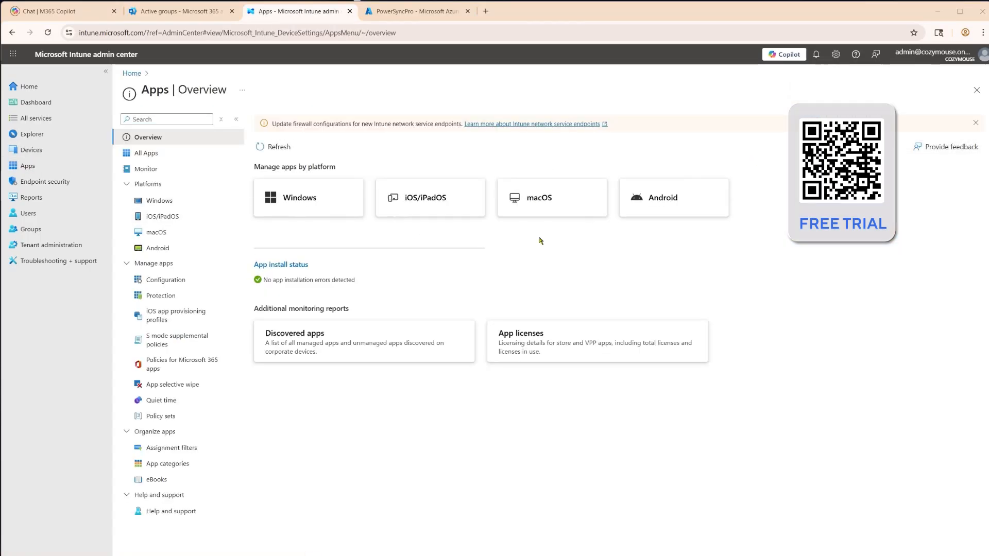
{"action": "left_click", "coordinate": [168, 204]}
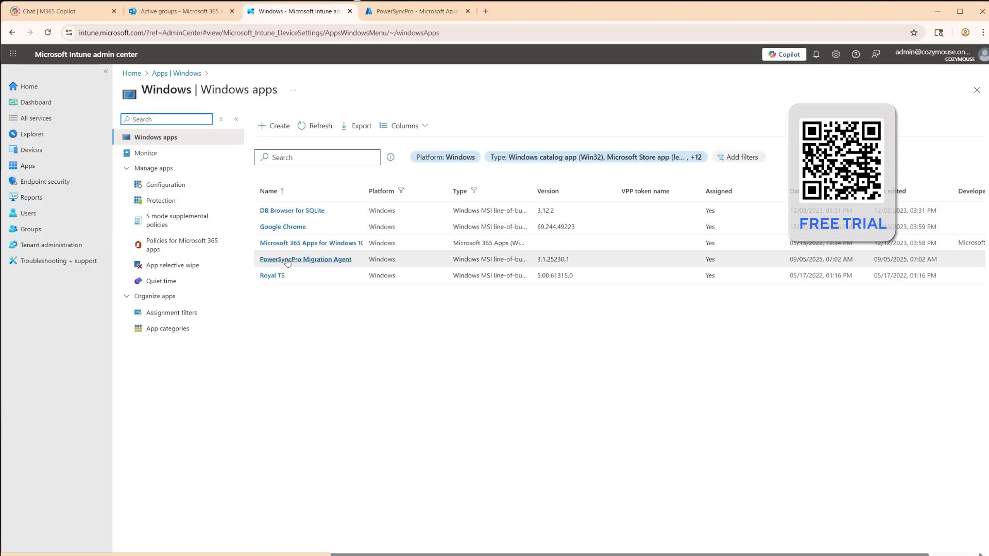
{"action": "left_click", "coordinate": [314, 260]}
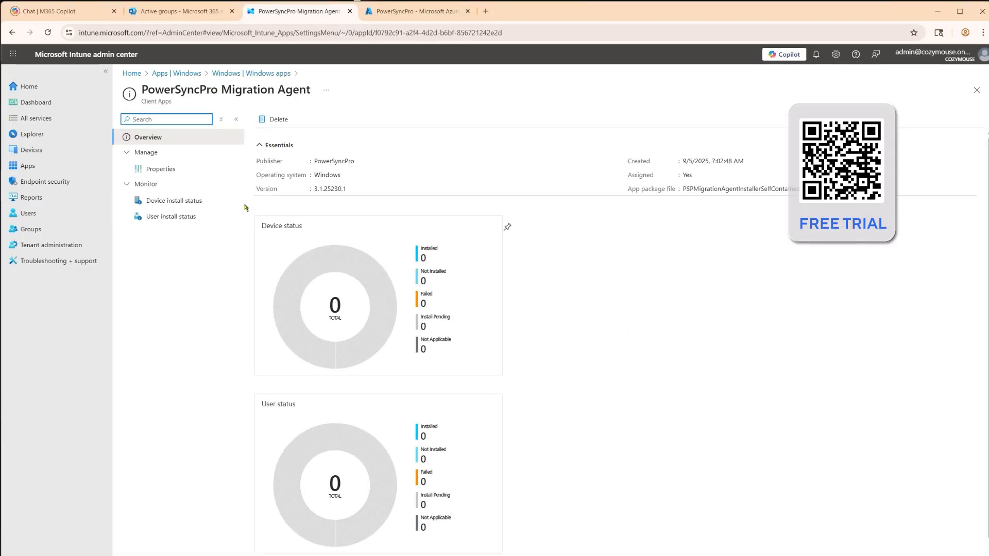
{"action": "left_click", "coordinate": [149, 170]}
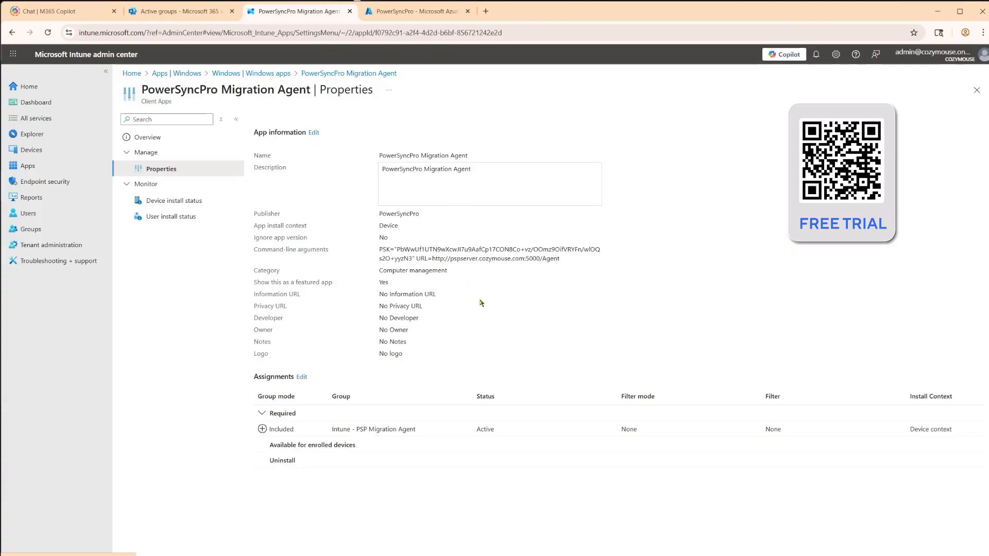
{"action": "left_click", "coordinate": [938, 12]}
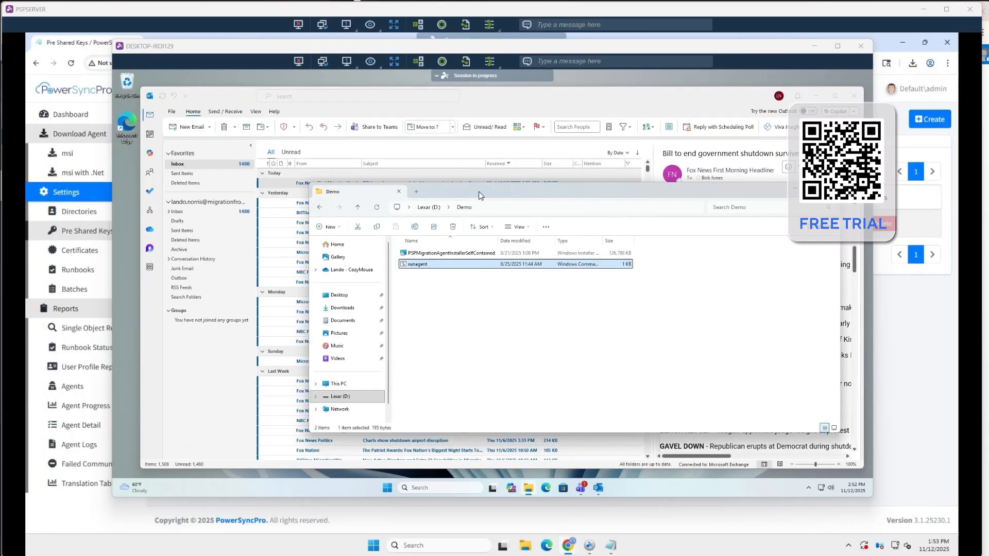
On the remote desktop machine, review the msiexec install command in the runagent script in Notepad and close it
{"action": "right_click", "coordinate": [434, 264]}
{"action": "left_click", "coordinate": [479, 400]}
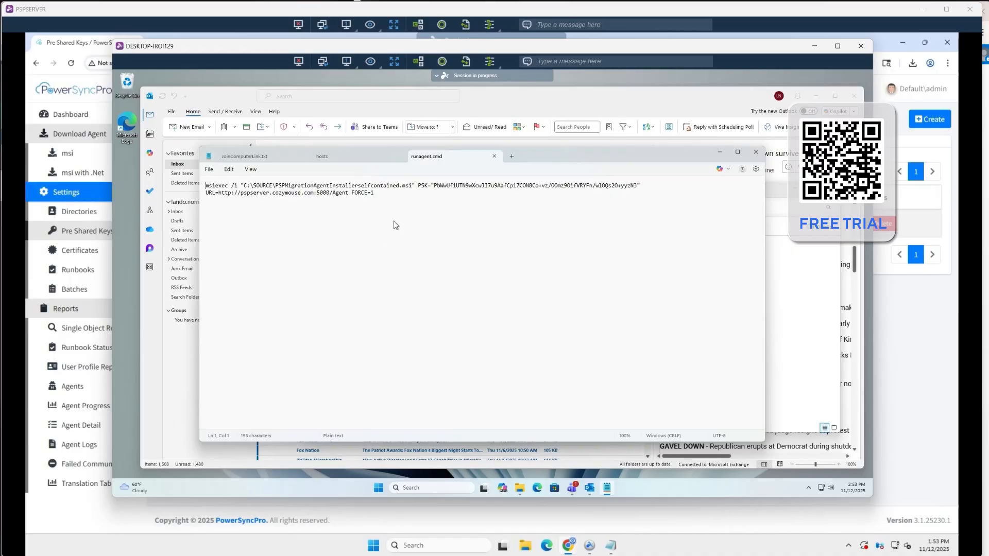
{"action": "left_click", "coordinate": [765, 191]}
{"action": "left_click", "coordinate": [205, 194]}
{"action": "key", "text": "alt+F4"}
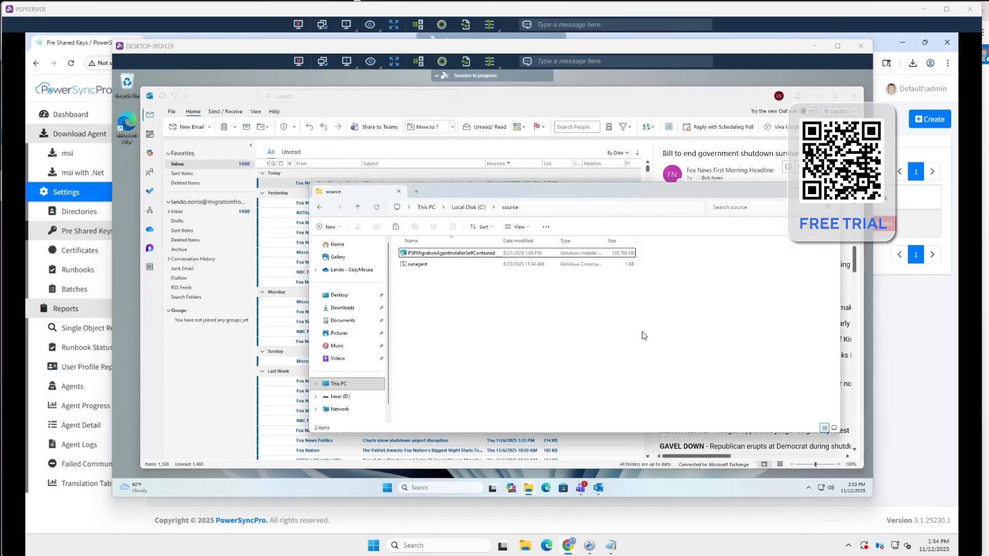
Run the runagent script from C:\source as administrator and install PowerSyncPro Migration Agent with the default folder and prefilled connection options
{"action": "right_click", "coordinate": [421, 266]}
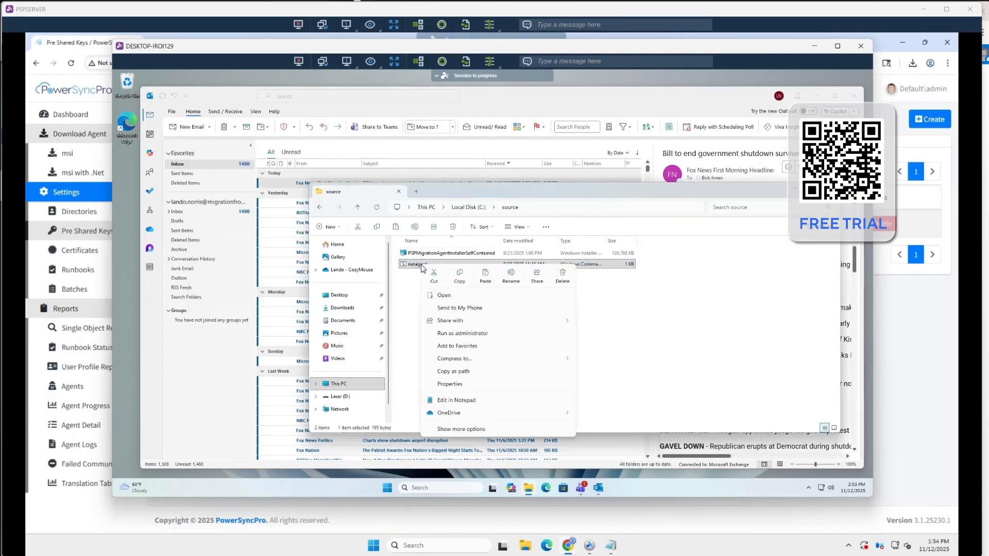
{"action": "left_click", "coordinate": [459, 333]}
{"action": "left_click", "coordinate": [457, 341]}
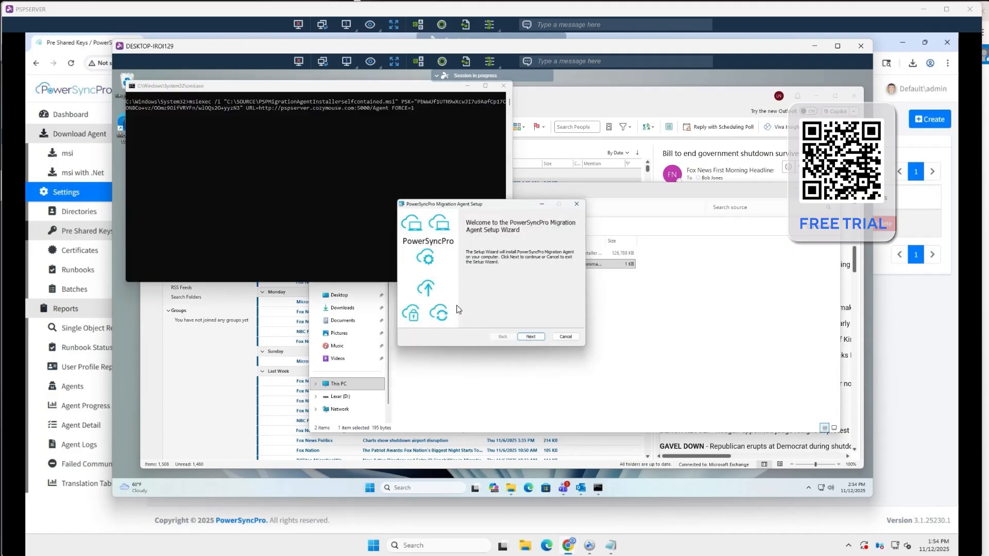
{"action": "left_click", "coordinate": [538, 339]}
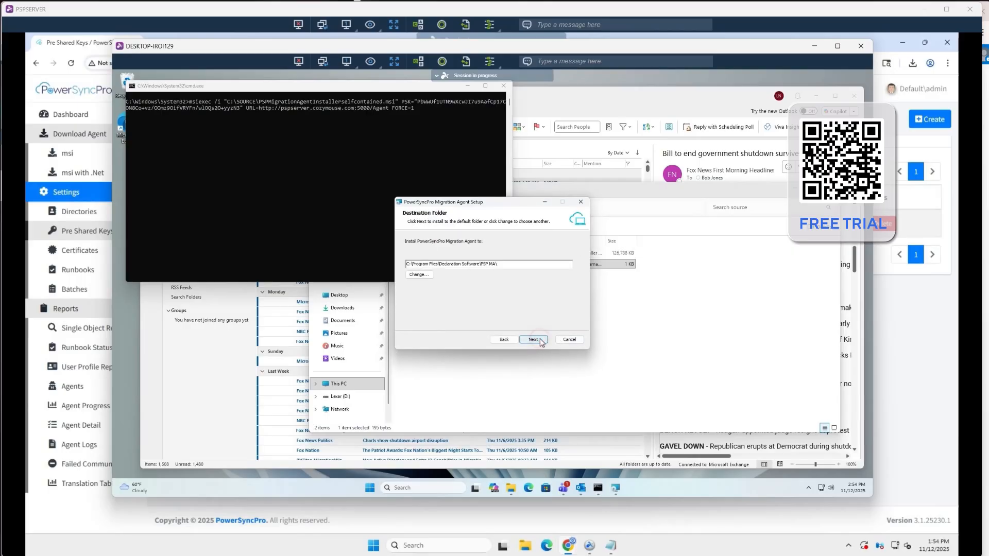
{"action": "left_click", "coordinate": [541, 340]}
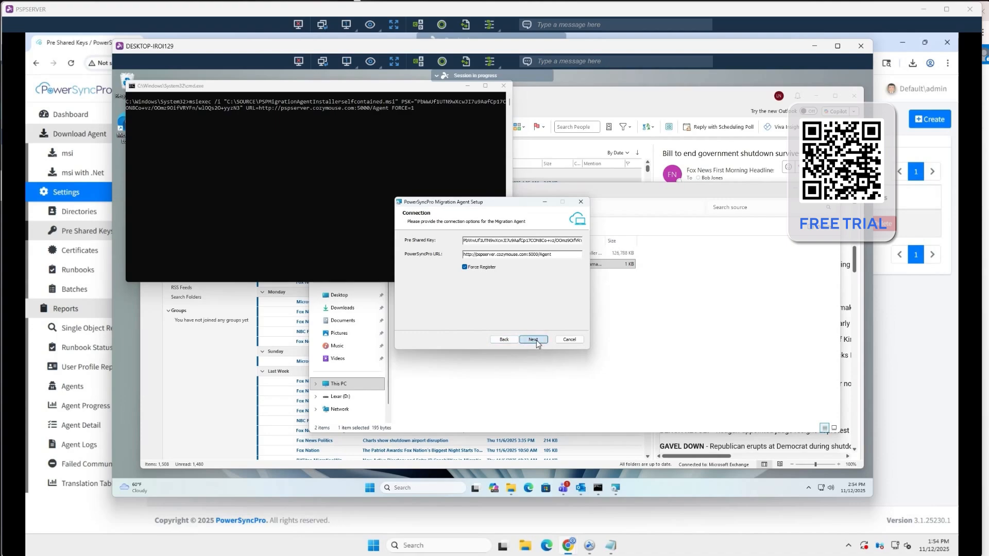
{"action": "left_click", "coordinate": [534, 339]}
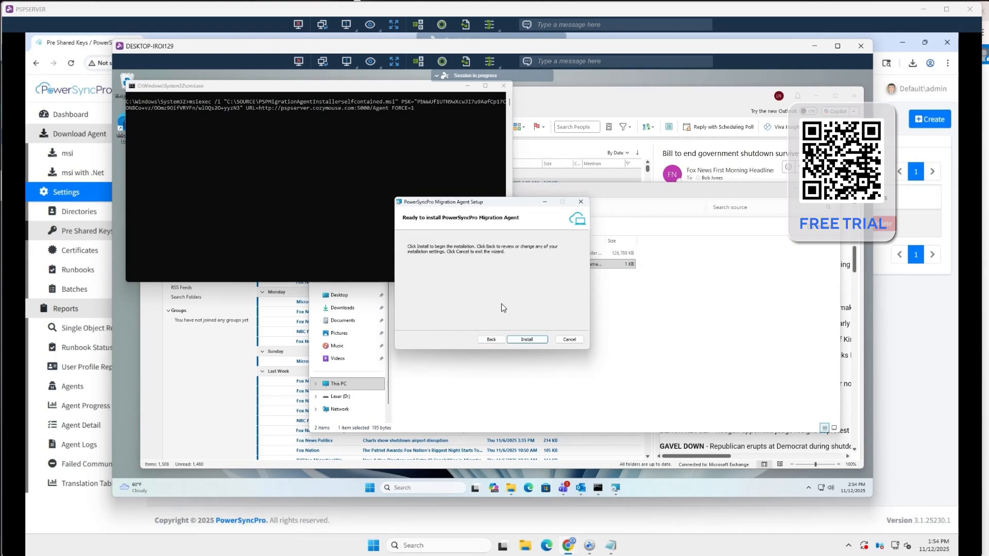
{"action": "left_click", "coordinate": [527, 339]}
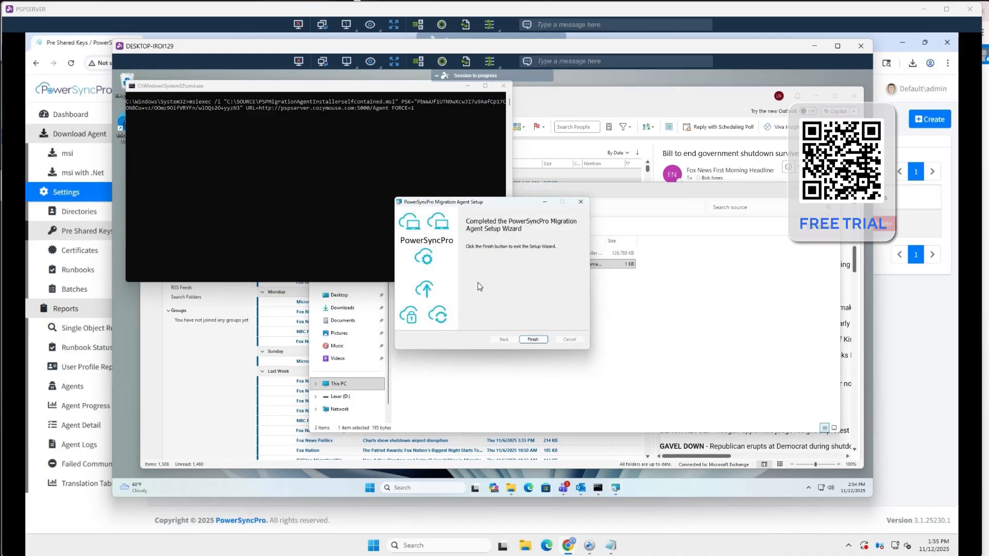
{"action": "left_click", "coordinate": [537, 340]}
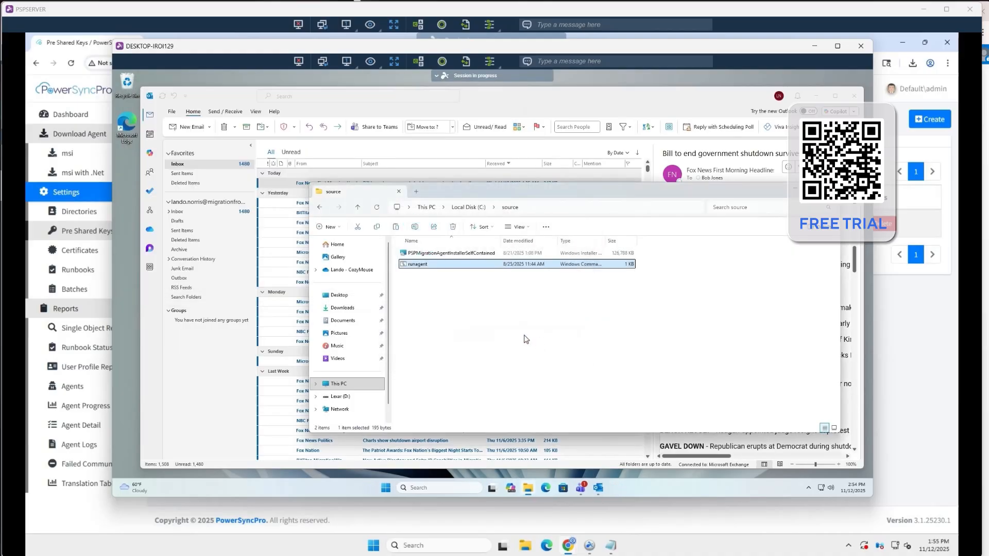
Trigger Check Runbooks in the PowerSyncPro agent on the workstation, reopen the agent's options and dismiss them
{"action": "left_click", "coordinate": [809, 488]}
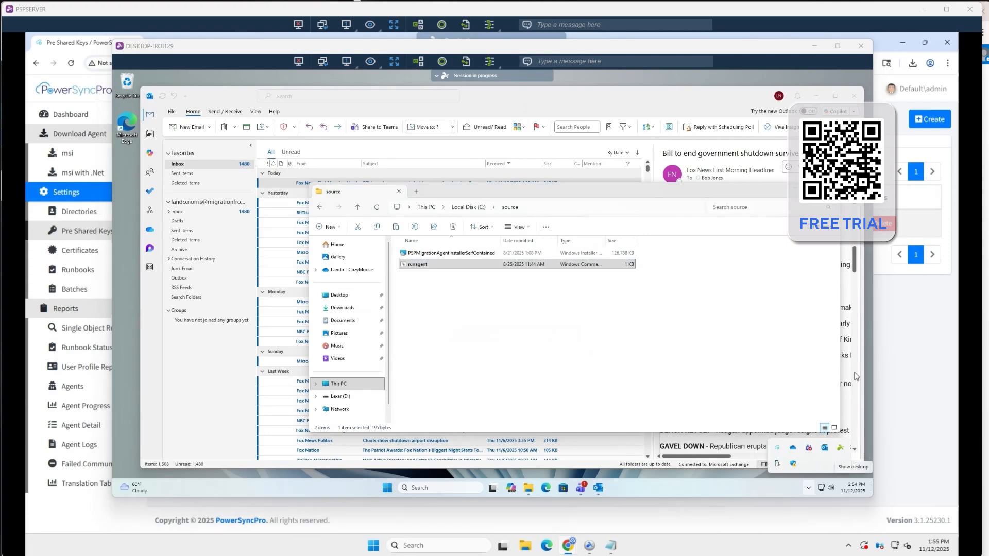
{"action": "left_click", "coordinate": [777, 448]}
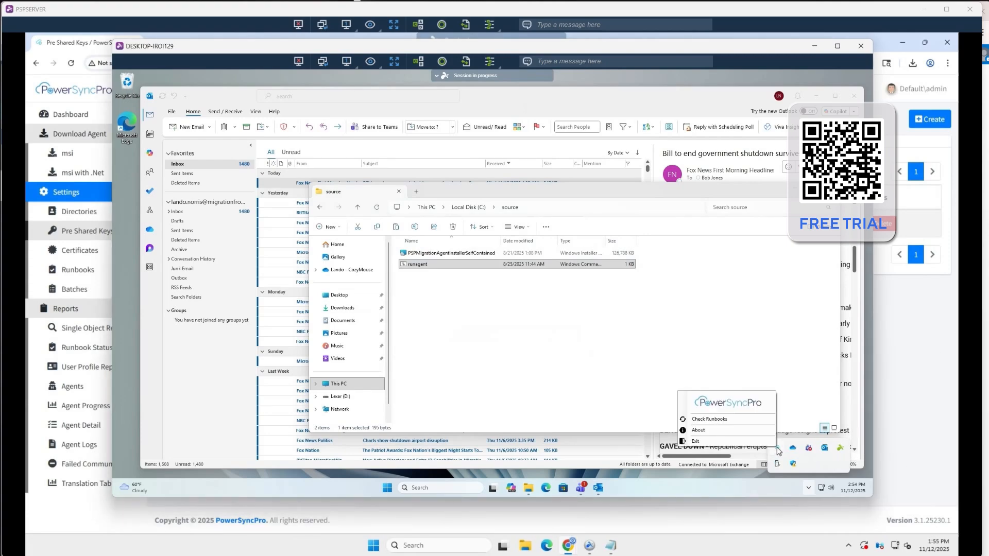
{"action": "left_click", "coordinate": [714, 420]}
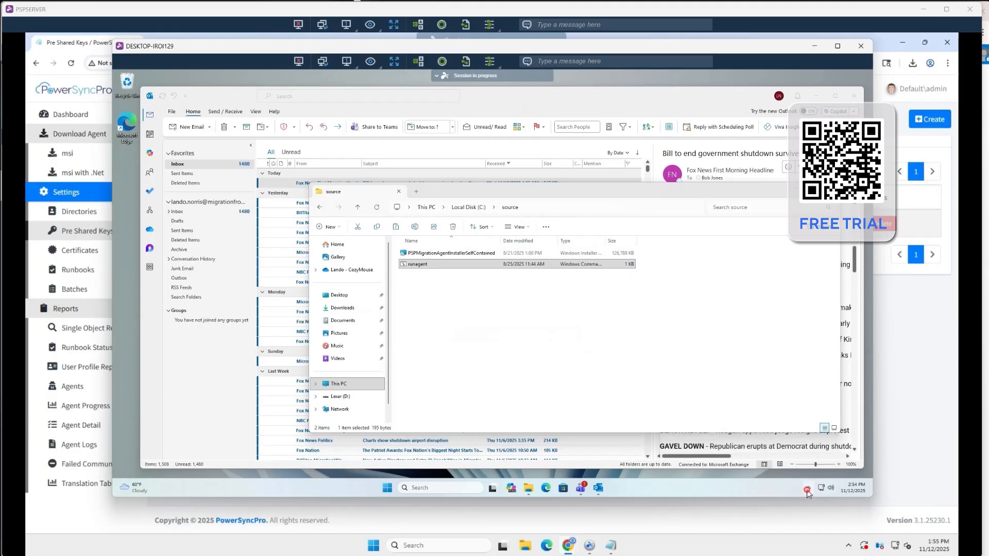
{"action": "left_click", "coordinate": [807, 490]}
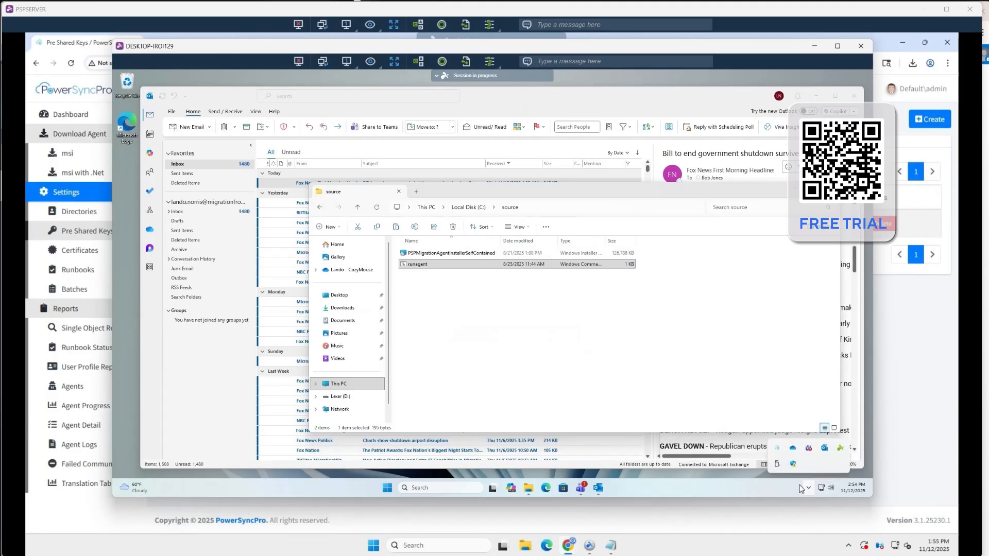
{"action": "right_click", "coordinate": [777, 452]}
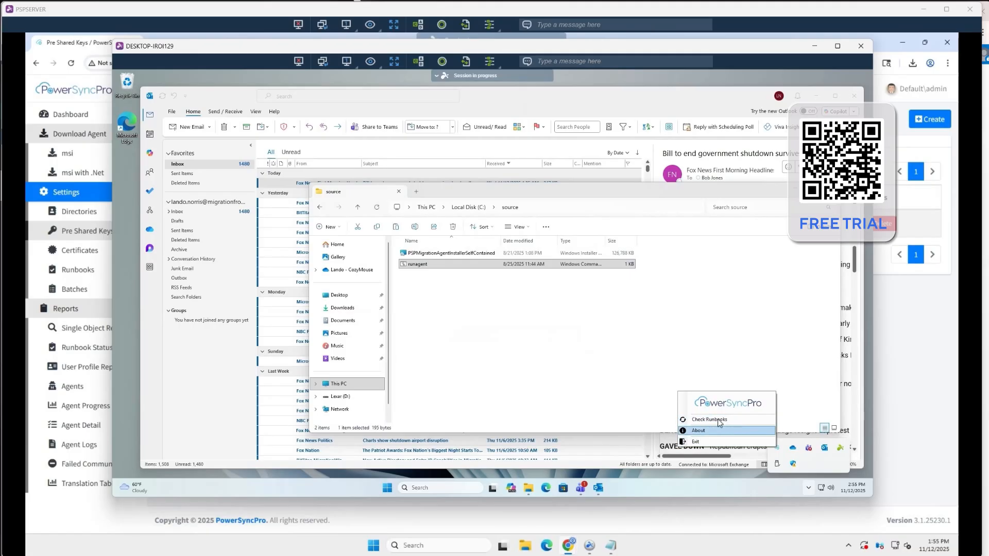
{"action": "left_click", "coordinate": [666, 486]}
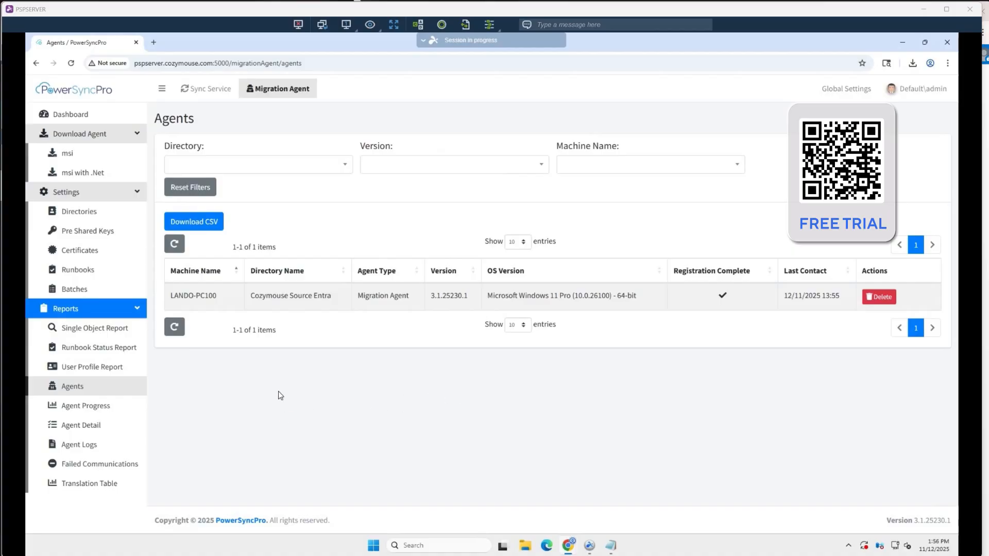
Create a new runbook in PowerSyncPro named Cozymouse Demo with tcge5demo.onmicrosoft.com as the target directory
{"action": "left_click", "coordinate": [77, 273]}
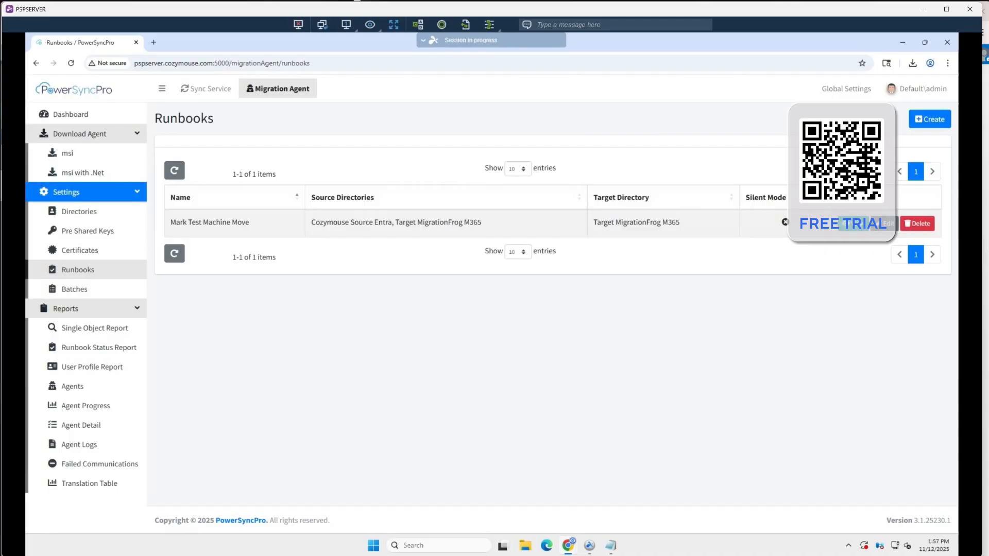
{"action": "left_click", "coordinate": [929, 119]}
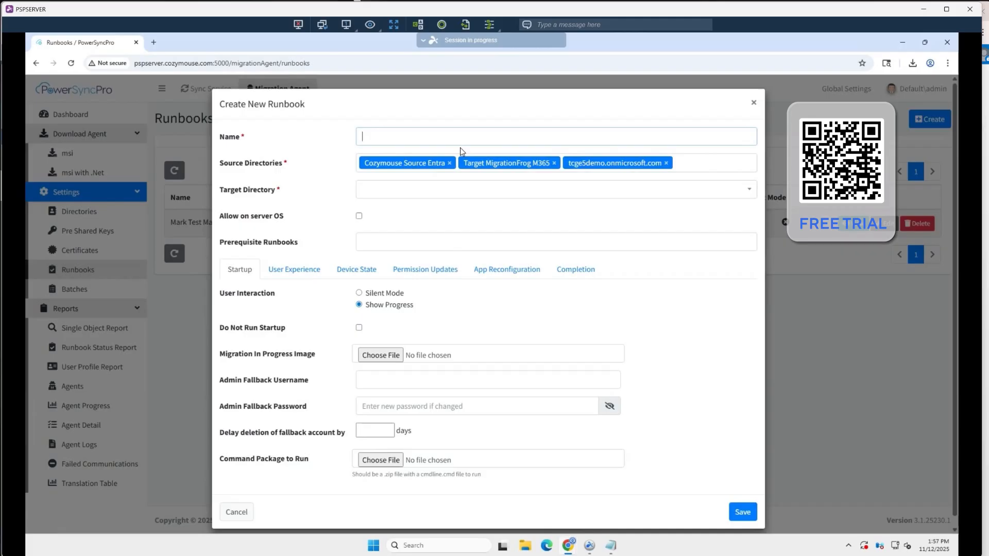
{"action": "type", "text": "Cozymouse Demo"}
{"action": "left_click", "coordinate": [387, 189]}
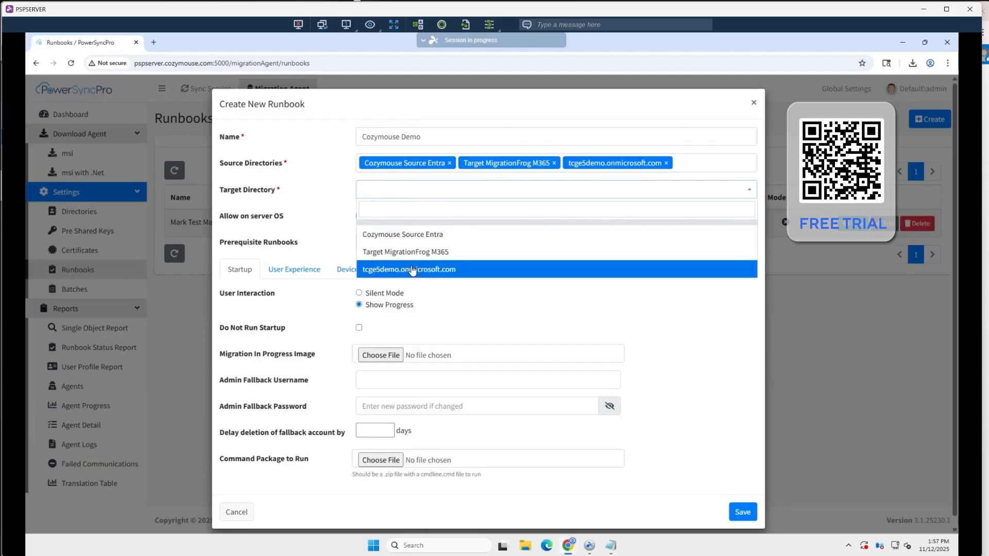
{"action": "left_click", "coordinate": [434, 271]}
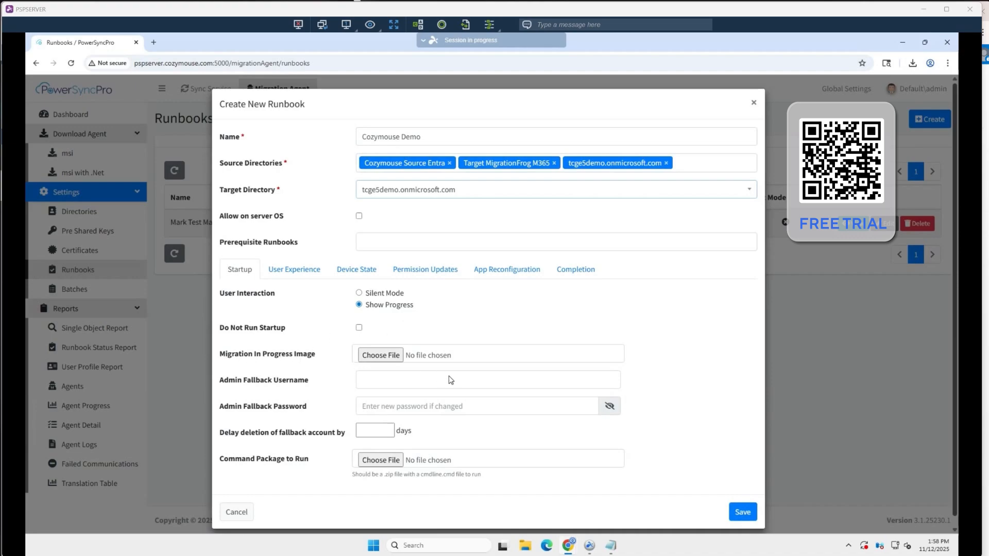
Enter the runbook's admin fallback username and password, and delay deletion of the fallback account by 7 days
{"action": "left_click", "coordinate": [390, 380]}
{"action": "type", "text": "mark"}
{"action": "key", "text": "Tab"}
{"action": "type", "text": "•••••••"}
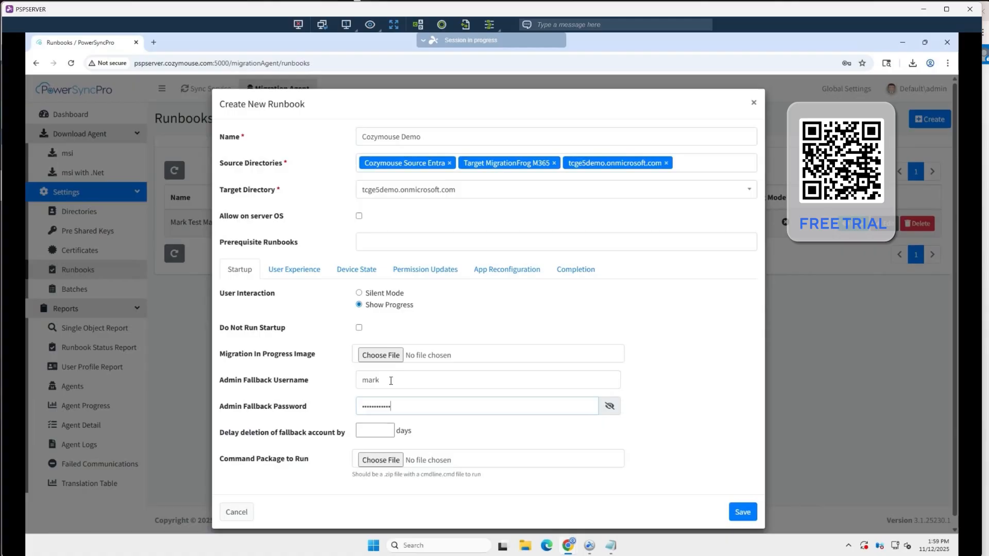
{"action": "left_click", "coordinate": [383, 434]}
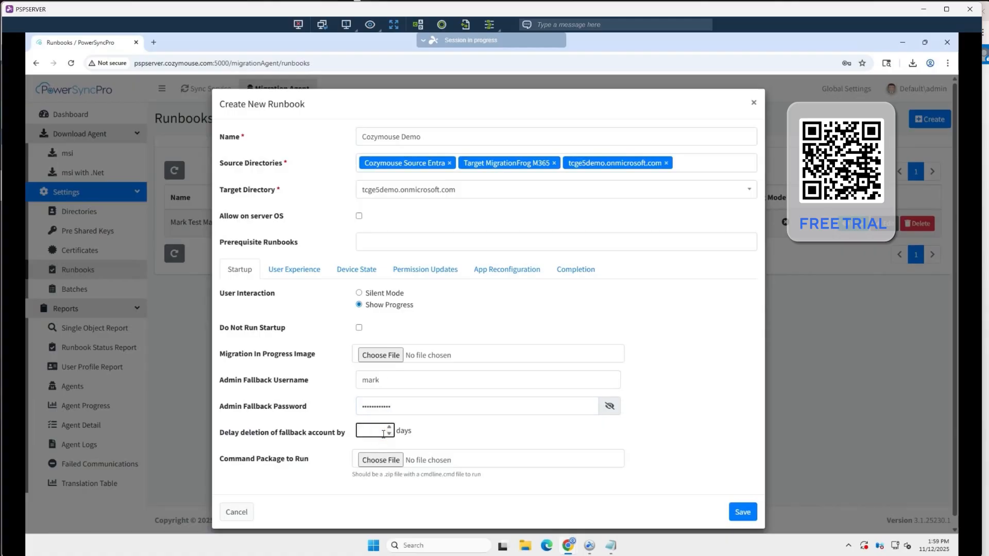
{"action": "left_click", "coordinate": [462, 436]}
{"action": "scroll", "coordinate": [367, 398], "scroll_direction": "down", "scroll_amount": 1}
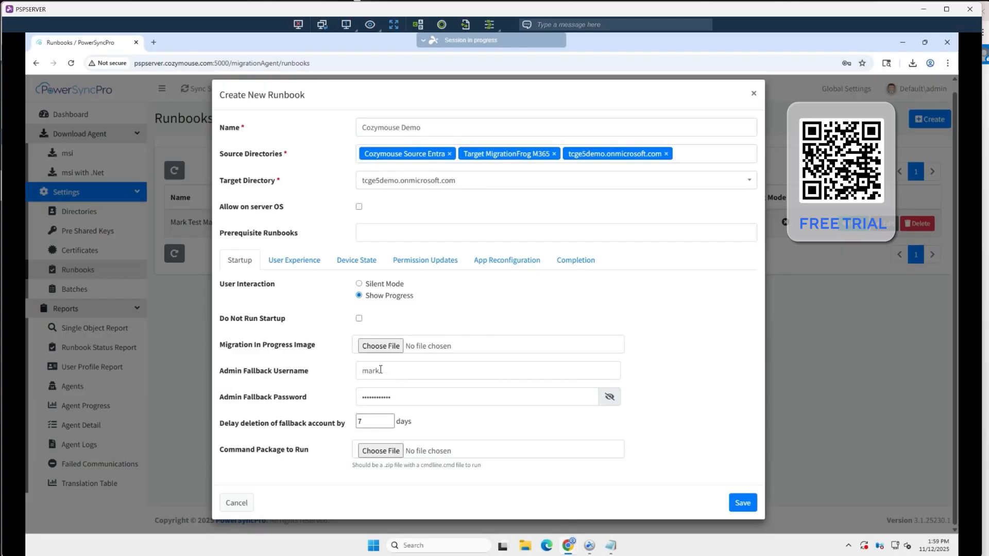
Review the runbook's user experience texts for Cache Credentials, Migration Available and Migration Starting
{"action": "left_click", "coordinate": [296, 264]}
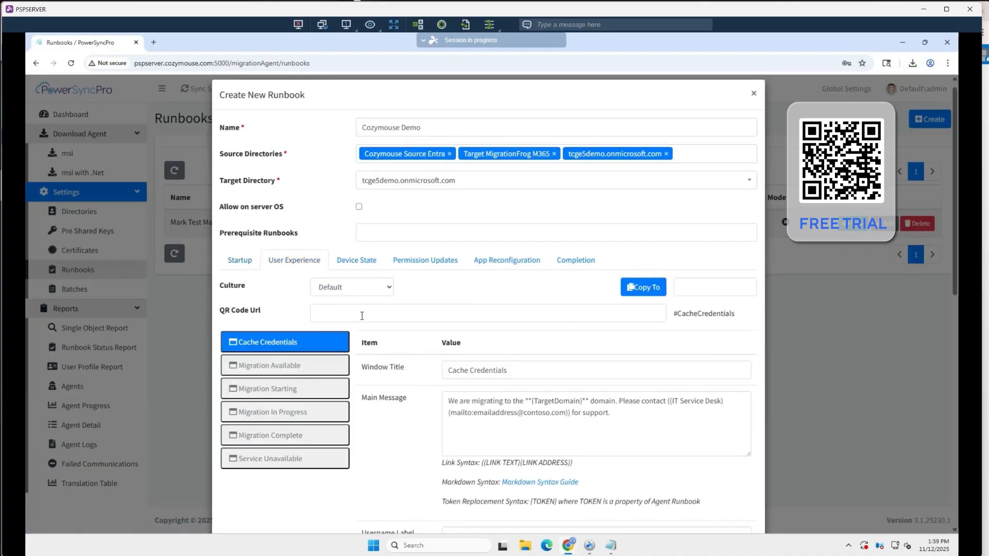
{"action": "left_click", "coordinate": [332, 312]}
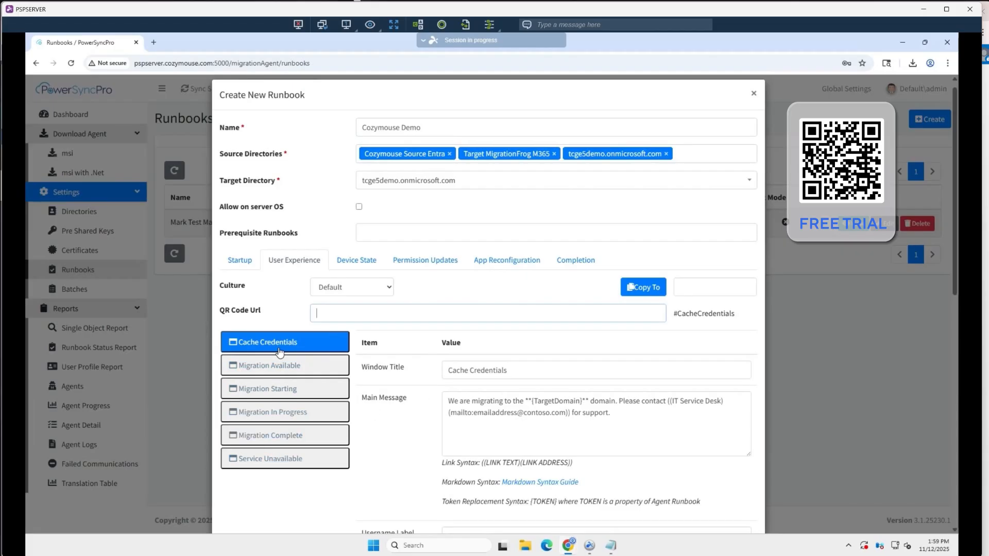
{"action": "scroll", "coordinate": [280, 351], "scroll_direction": "down", "scroll_amount": 3}
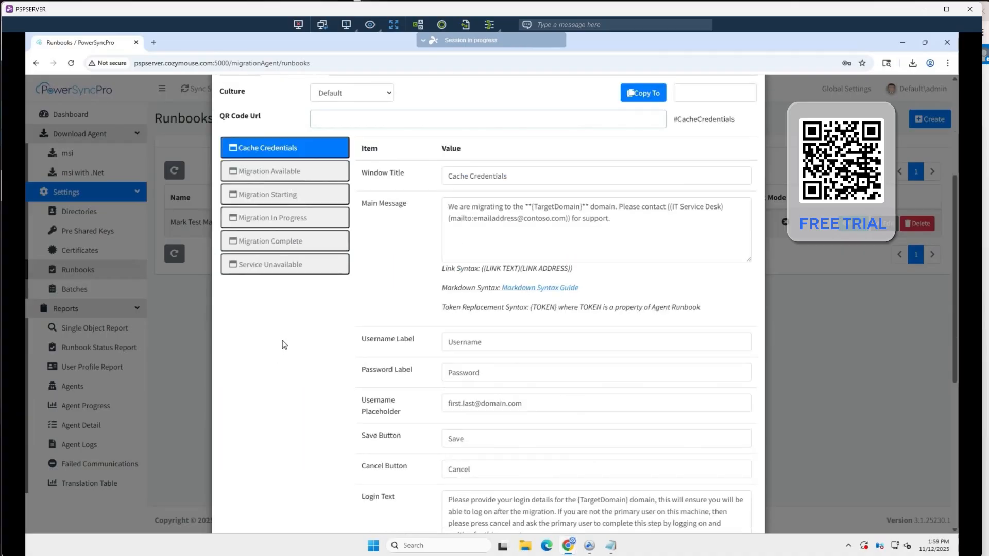
{"action": "scroll", "coordinate": [283, 345], "scroll_direction": "up", "scroll_amount": 2}
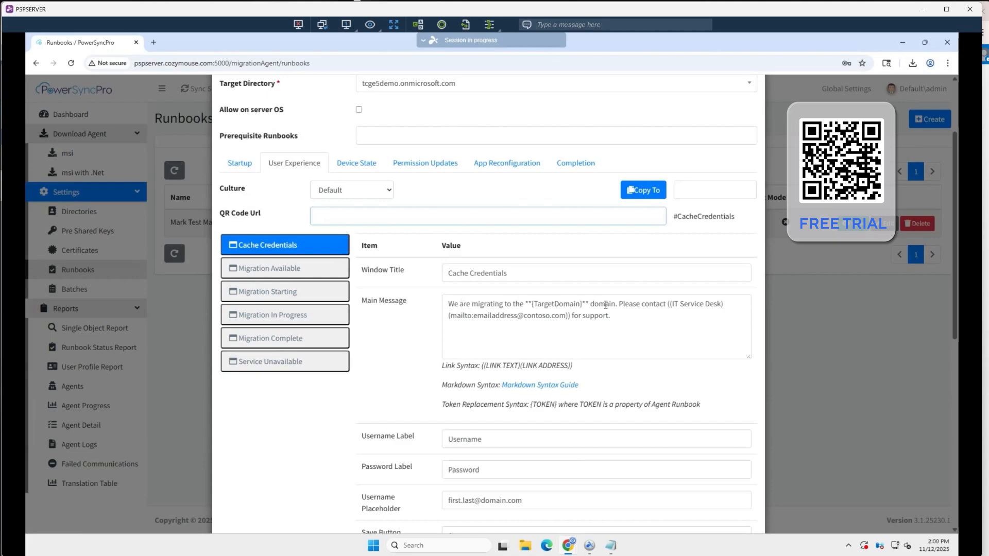
{"action": "scroll", "coordinate": [515, 426], "scroll_direction": "down", "scroll_amount": 4}
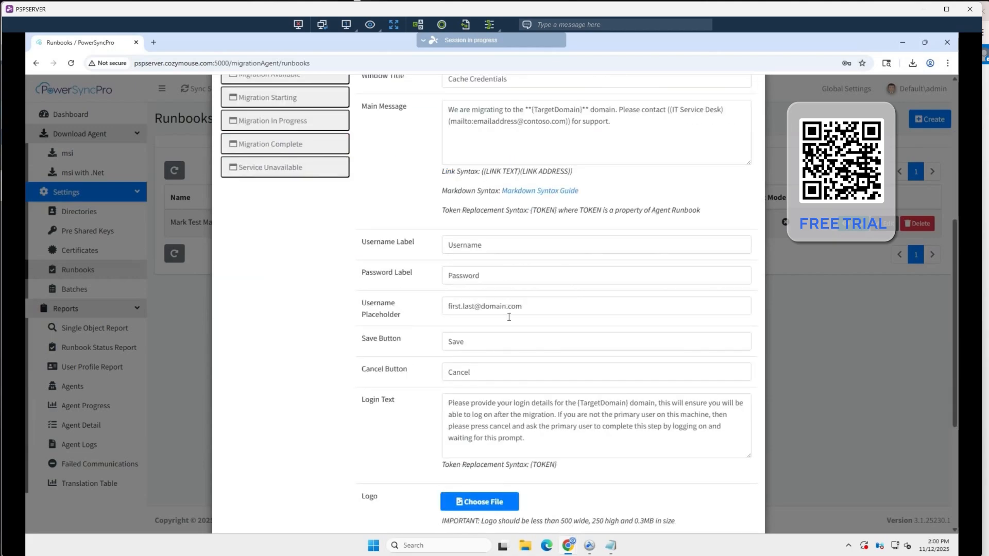
{"action": "scroll", "coordinate": [497, 282], "scroll_direction": "down", "scroll_amount": 2}
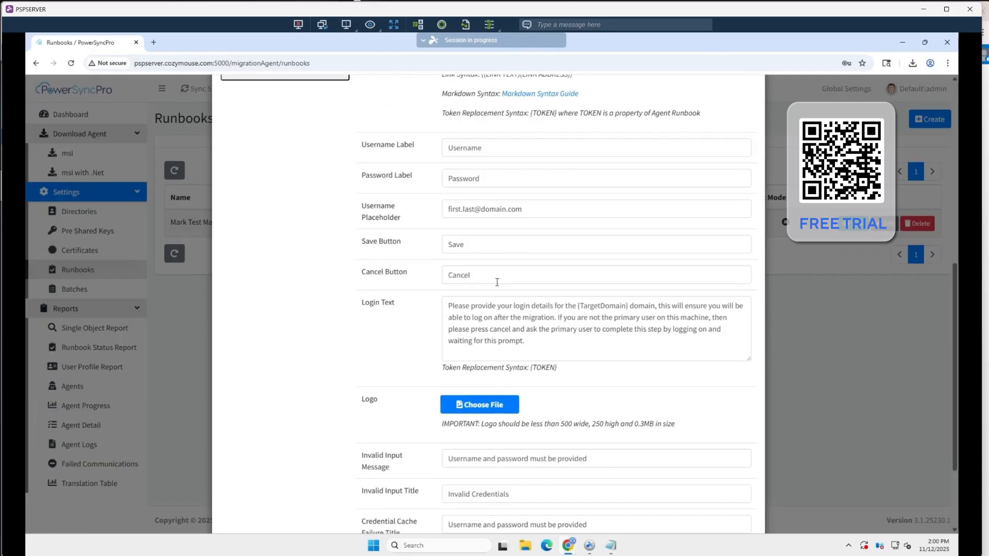
{"action": "scroll", "coordinate": [497, 282], "scroll_direction": "down", "scroll_amount": 2}
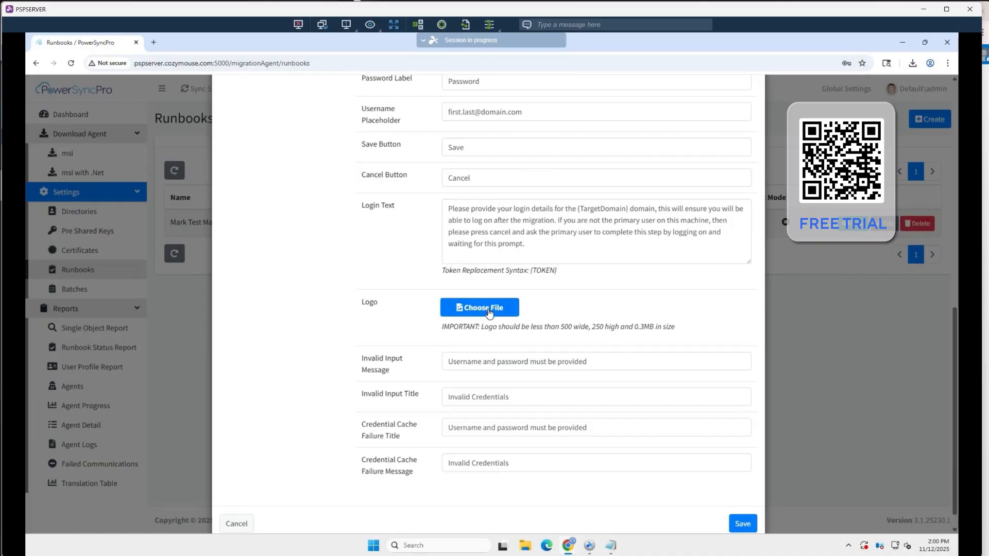
{"action": "scroll", "coordinate": [506, 343], "scroll_direction": "up", "scroll_amount": 10}
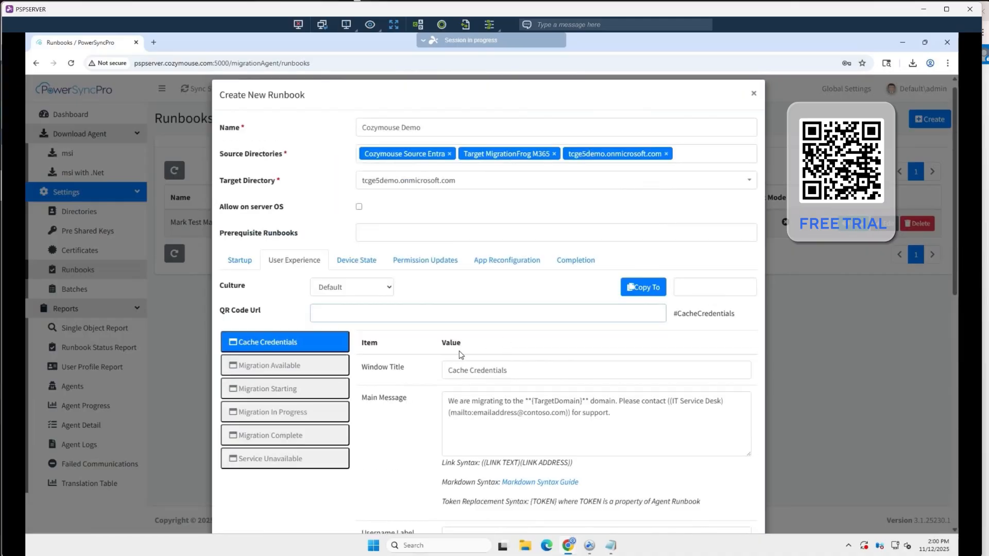
{"action": "left_click", "coordinate": [299, 366]}
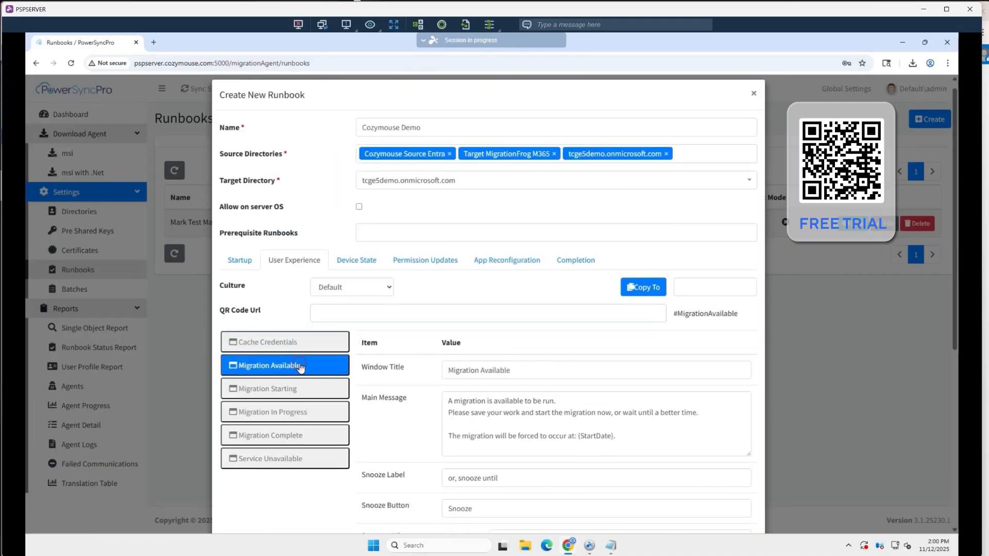
{"action": "scroll", "coordinate": [570, 357], "scroll_direction": "down", "scroll_amount": 4}
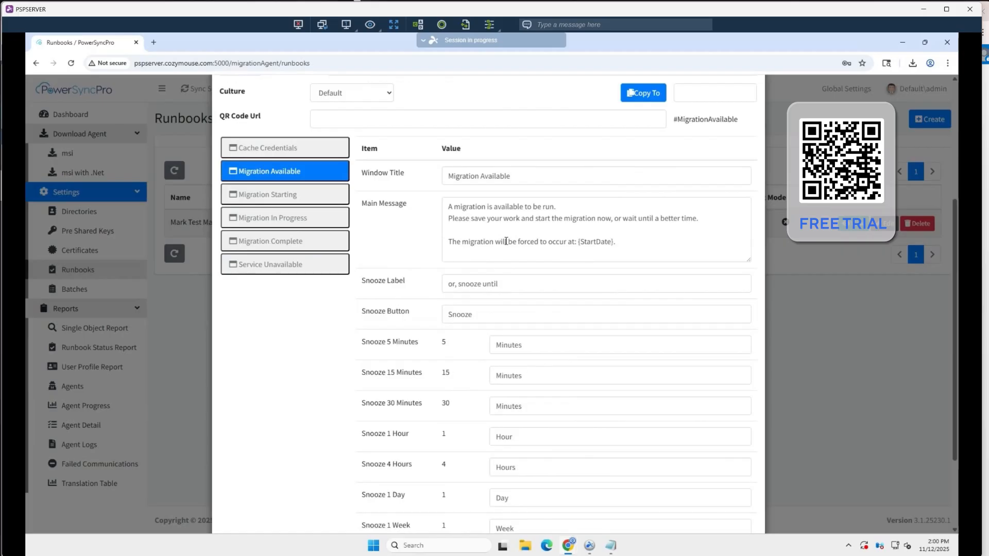
{"action": "left_click", "coordinate": [276, 195]}
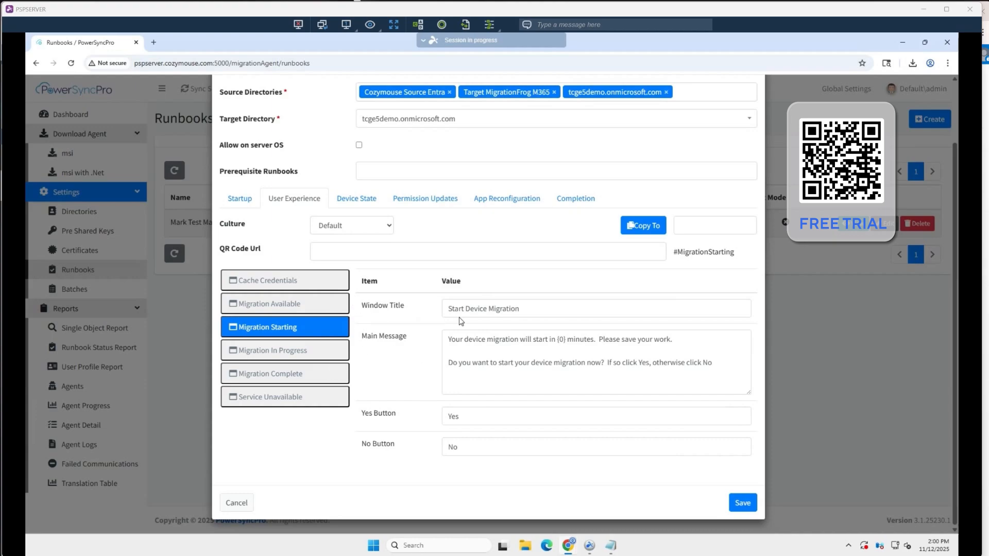
In the runbook's device state settings, set both Remove From and Domain Join to Entra ID
{"action": "left_click", "coordinate": [359, 200]}
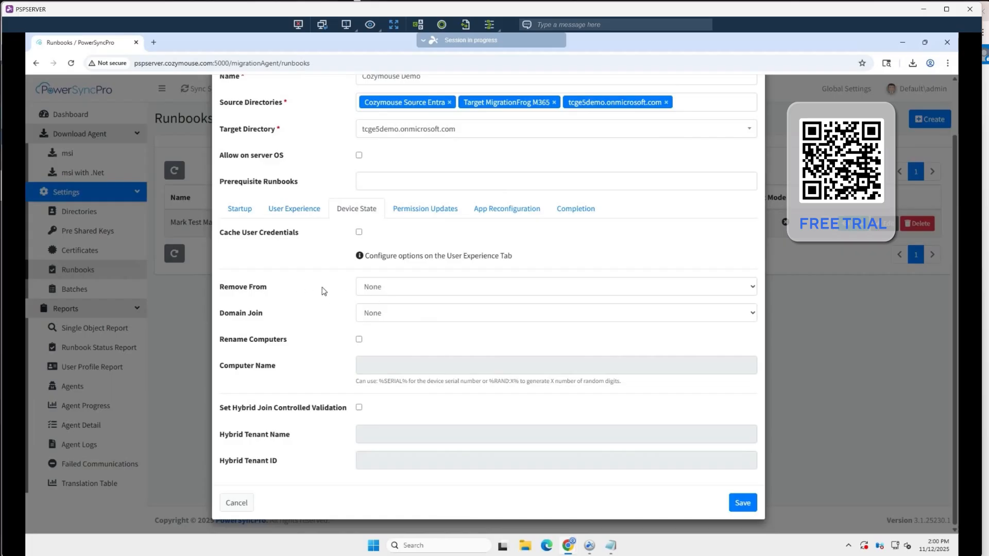
{"action": "left_click", "coordinate": [417, 291]}
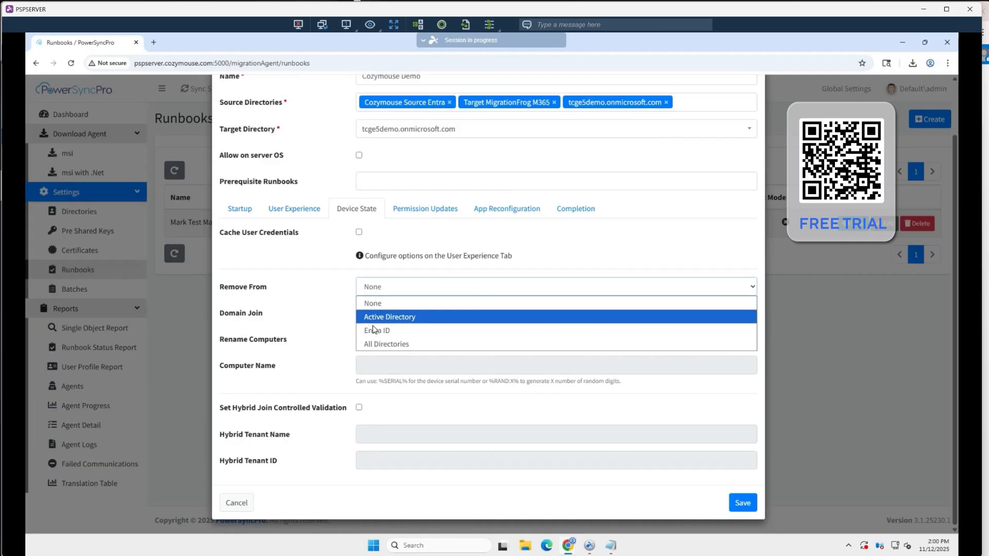
{"action": "left_click", "coordinate": [390, 331]}
{"action": "left_click", "coordinate": [387, 316]}
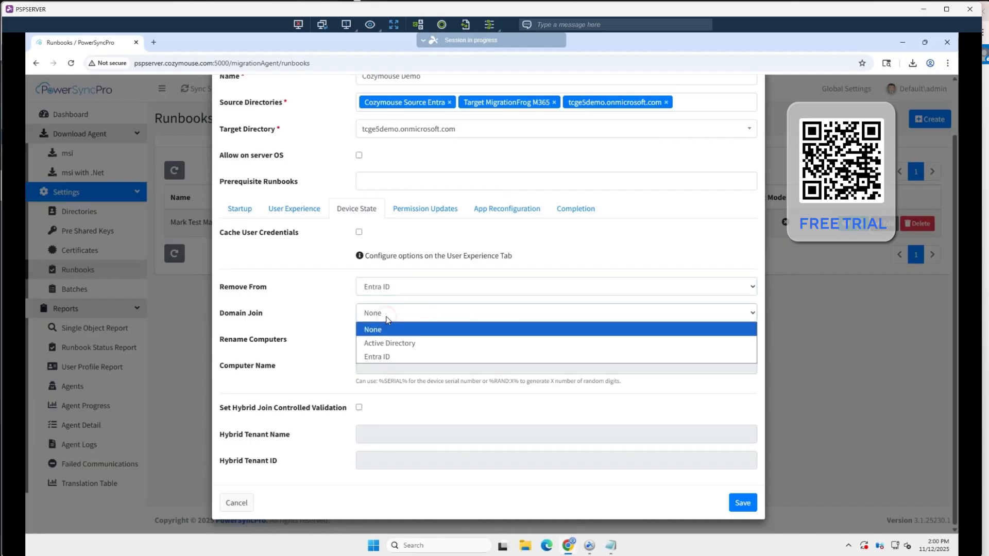
{"action": "left_click", "coordinate": [413, 356]}
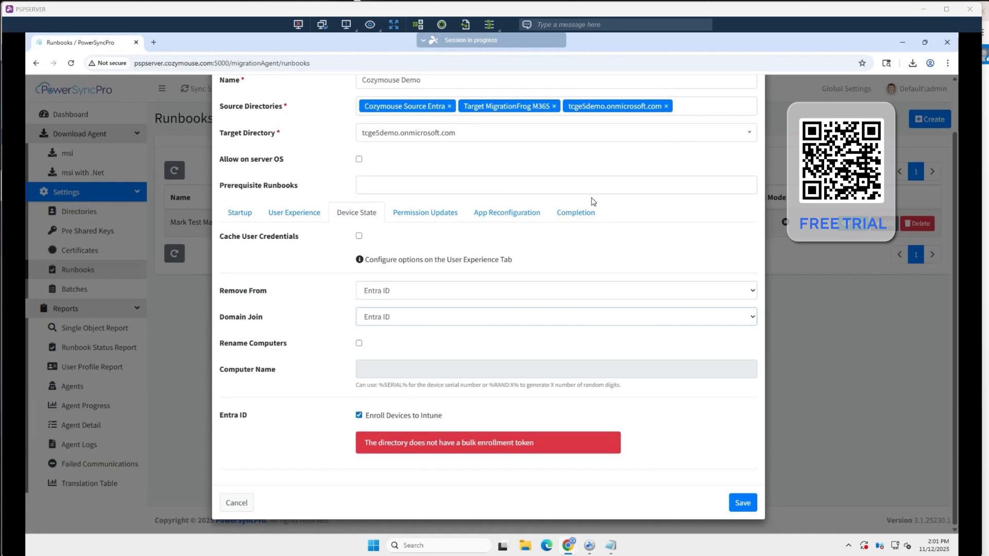
Review the runbook's permission update mode, the areas covered and the areas to ignore
{"action": "left_click", "coordinate": [423, 215]}
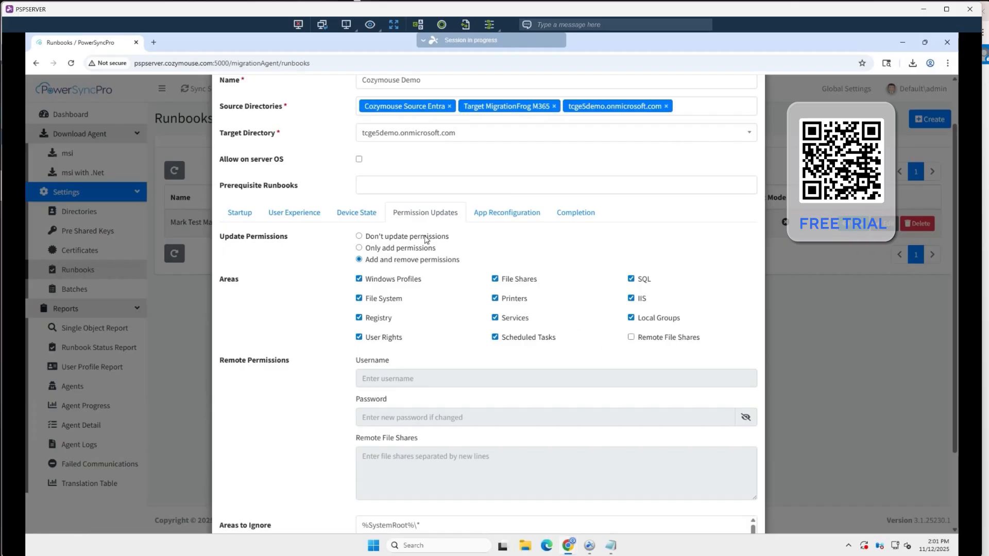
{"action": "scroll", "coordinate": [426, 239], "scroll_direction": "up", "scroll_amount": 1}
{"action": "scroll", "coordinate": [410, 376], "scroll_direction": "down", "scroll_amount": 3}
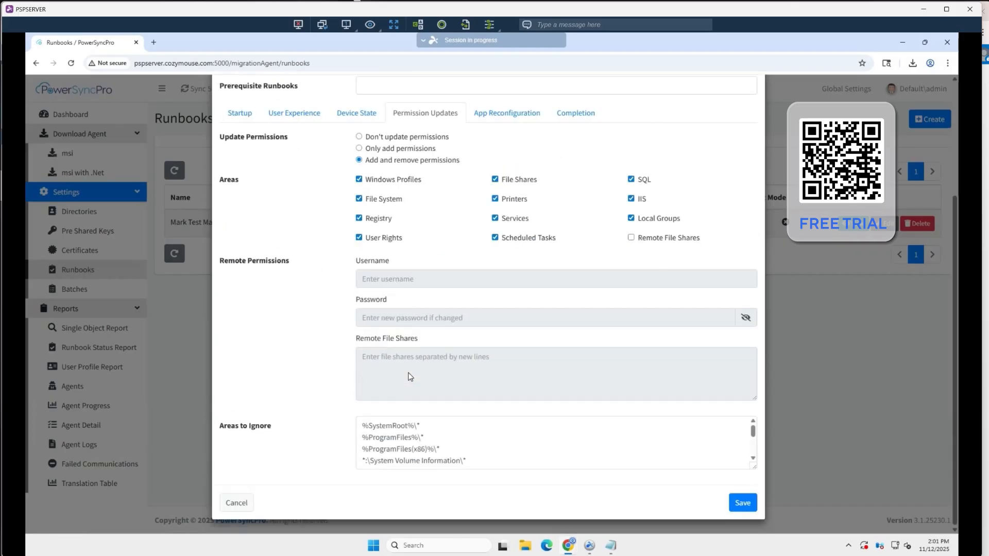
{"action": "scroll", "coordinate": [410, 376], "scroll_direction": "up", "scroll_amount": 3}
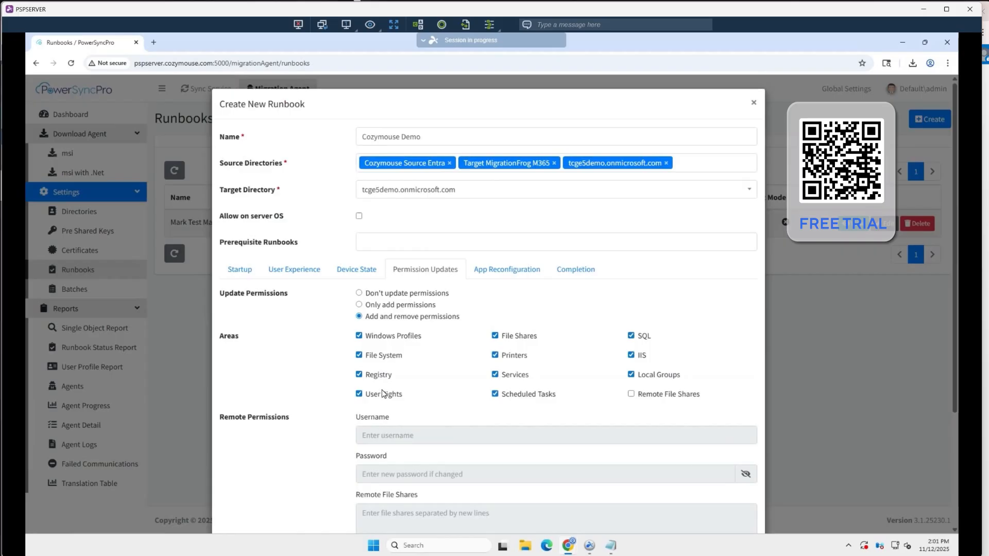
Enable application reconfiguration for the runbook and change Outlook ZeroConfigExchange to Set
{"action": "left_click", "coordinate": [506, 271]}
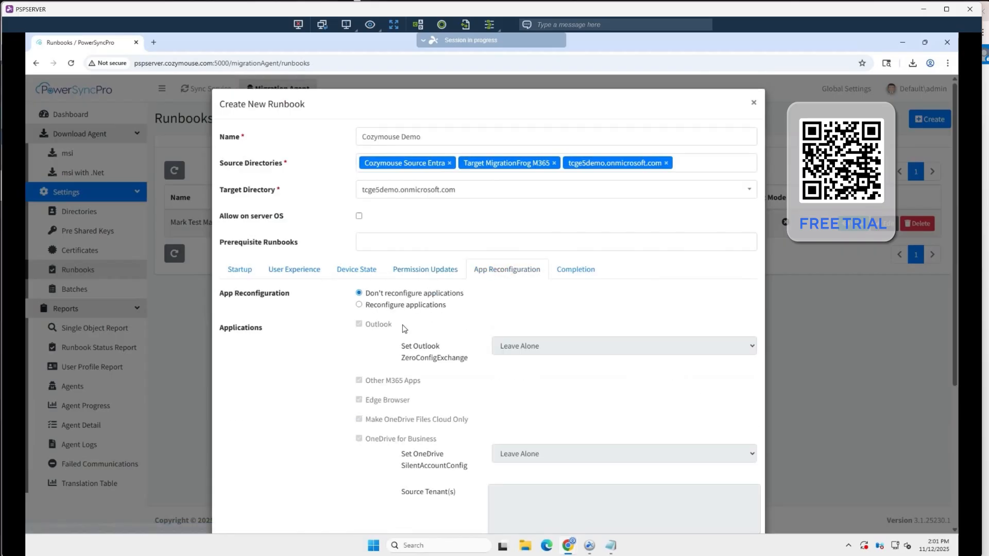
{"action": "left_click", "coordinate": [363, 308]}
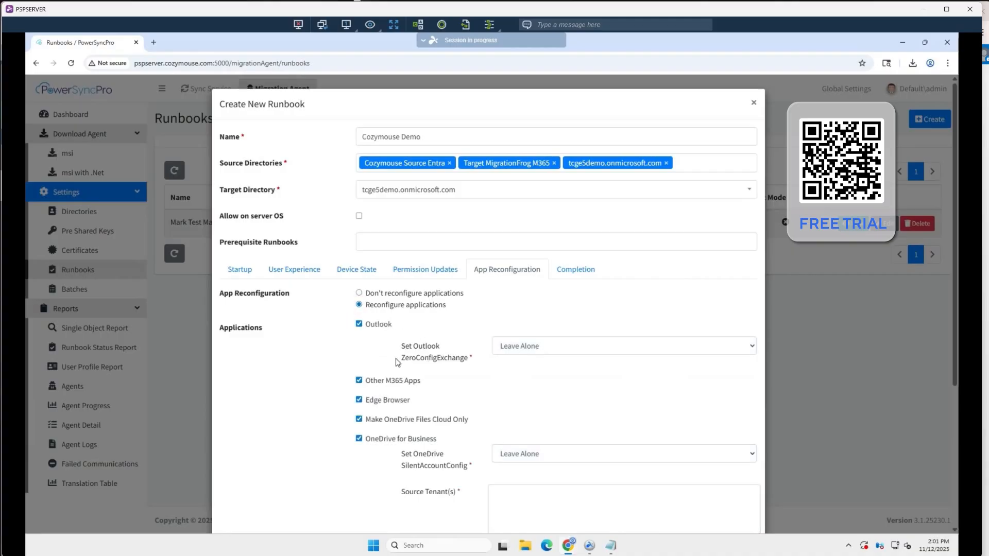
{"action": "scroll", "coordinate": [392, 361], "scroll_direction": "down", "scroll_amount": 3}
{"action": "scroll", "coordinate": [534, 236], "scroll_direction": "up", "scroll_amount": 2}
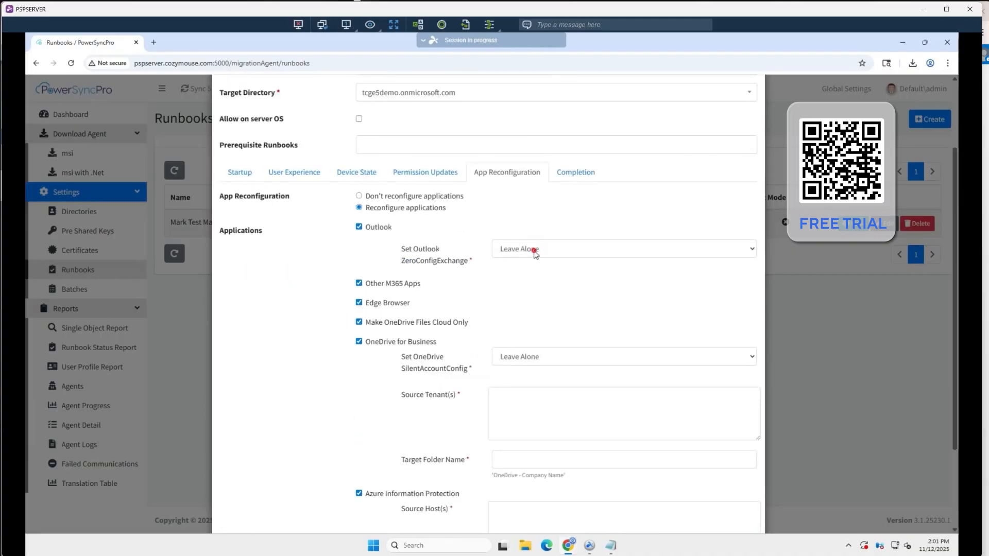
{"action": "left_click", "coordinate": [529, 250]}
{"action": "left_click", "coordinate": [521, 293]}
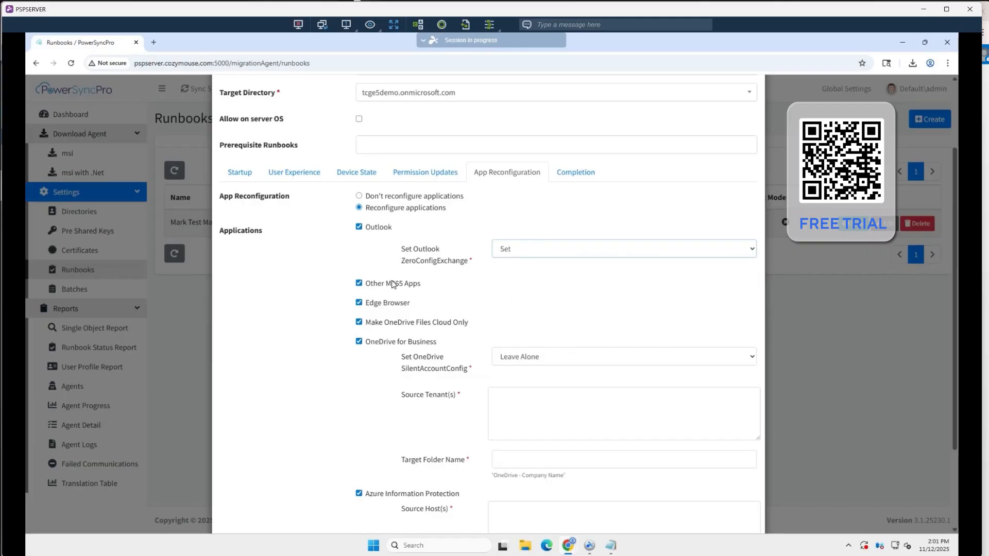
Exclude Azure Information Protection from the applications the runbook reconfigures
{"action": "scroll", "coordinate": [387, 332], "scroll_direction": "down", "scroll_amount": 2}
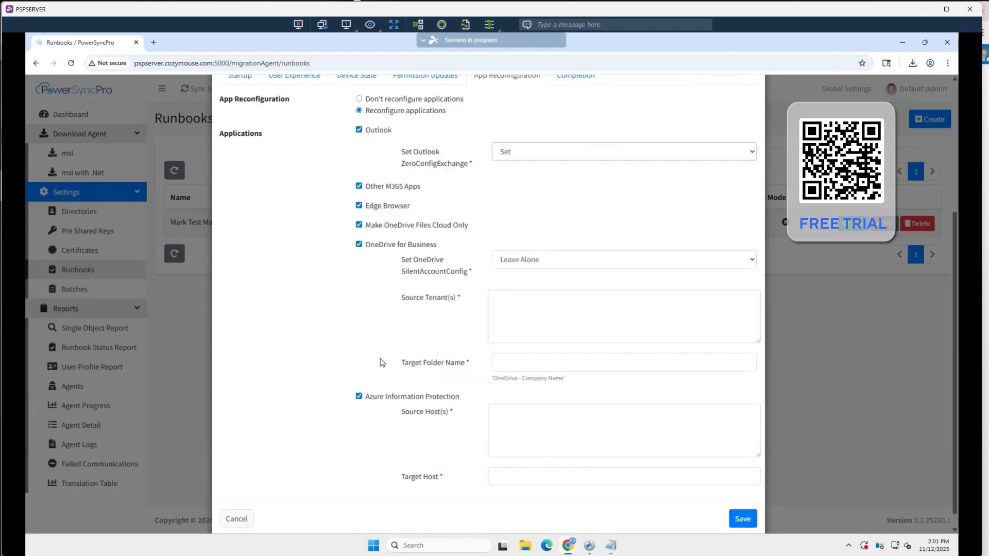
{"action": "scroll", "coordinate": [388, 335], "scroll_direction": "down", "scroll_amount": 1}
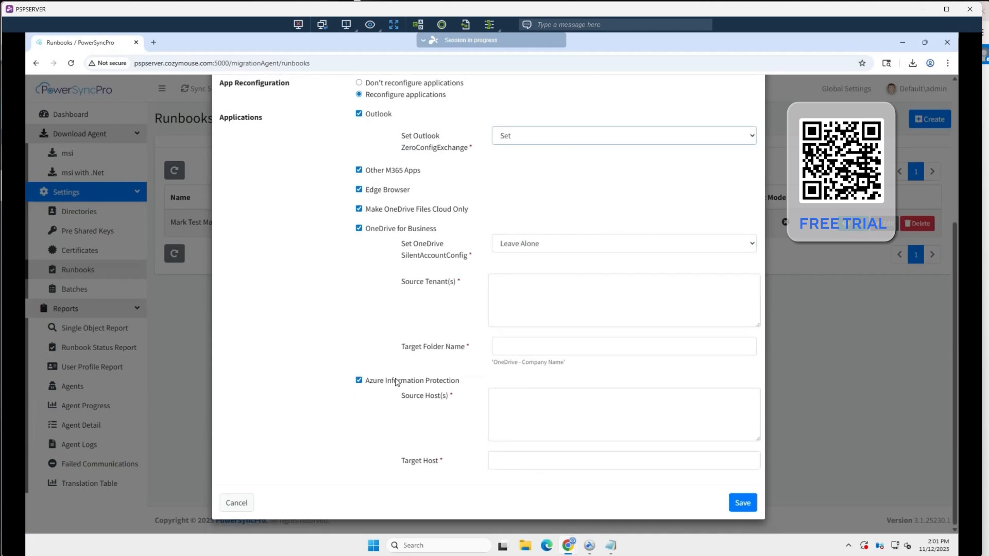
{"action": "left_click", "coordinate": [359, 381]}
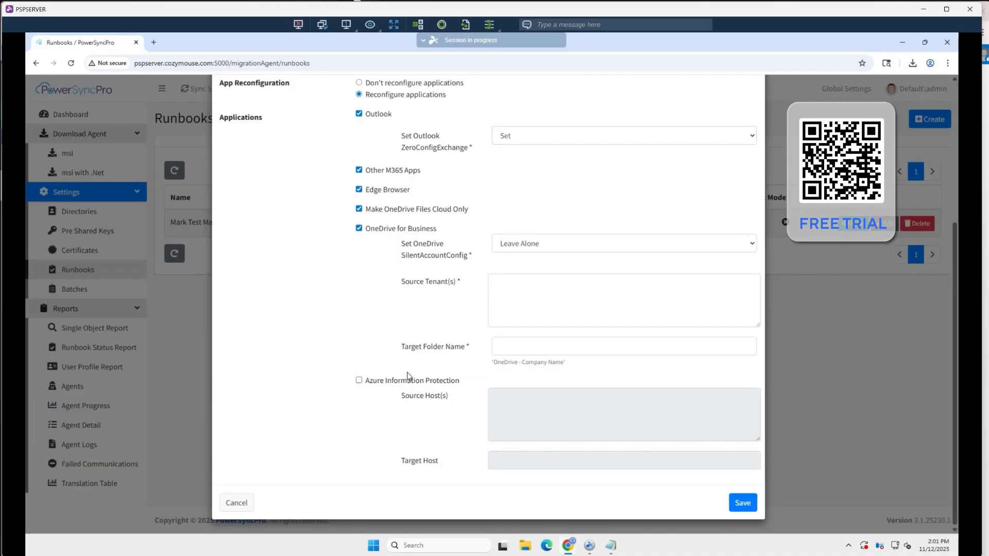
{"action": "scroll", "coordinate": [407, 376], "scroll_direction": "up", "scroll_amount": 4}
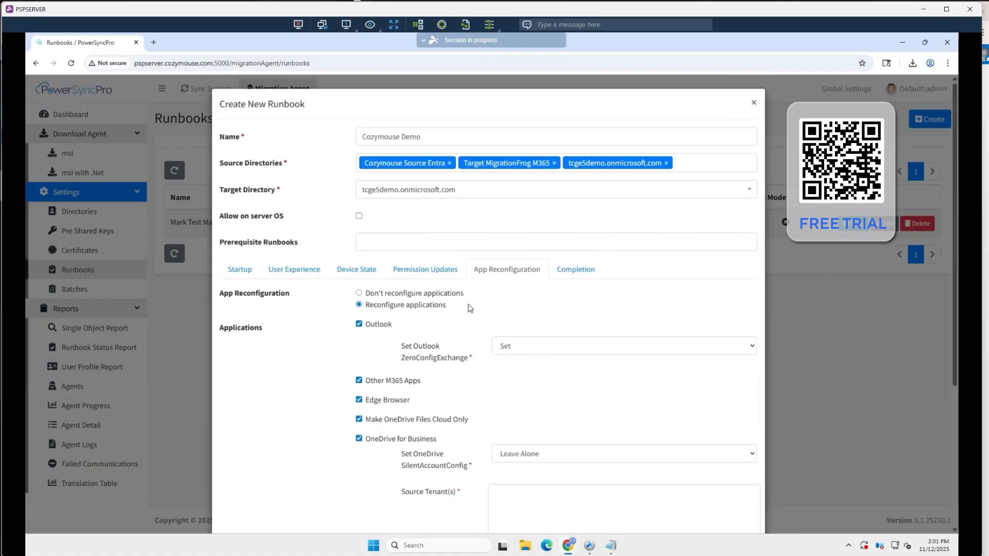
Review the runbook's completion settings and try to save the runbook
{"action": "left_click", "coordinate": [585, 273]}
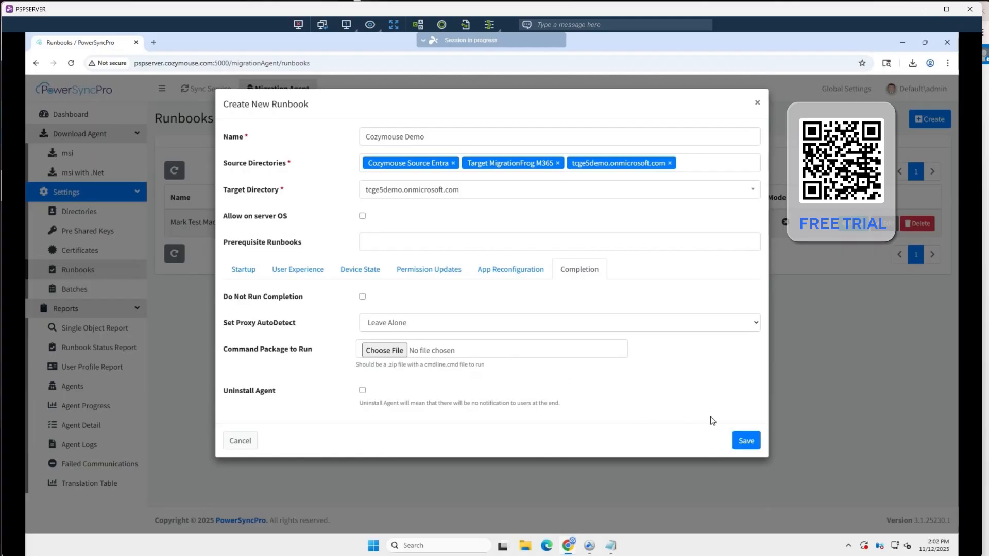
{"action": "left_click", "coordinate": [746, 442]}
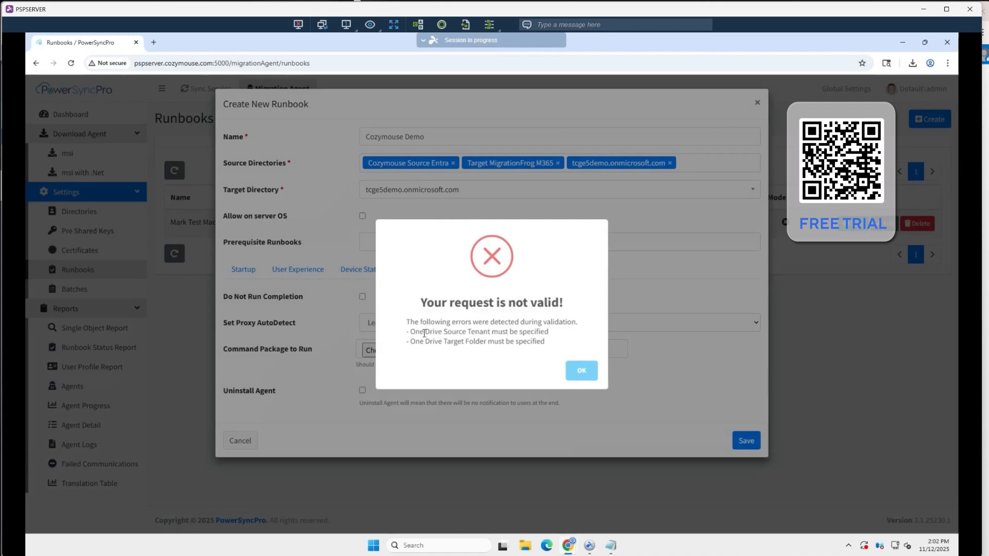
{"action": "left_click", "coordinate": [591, 370]}
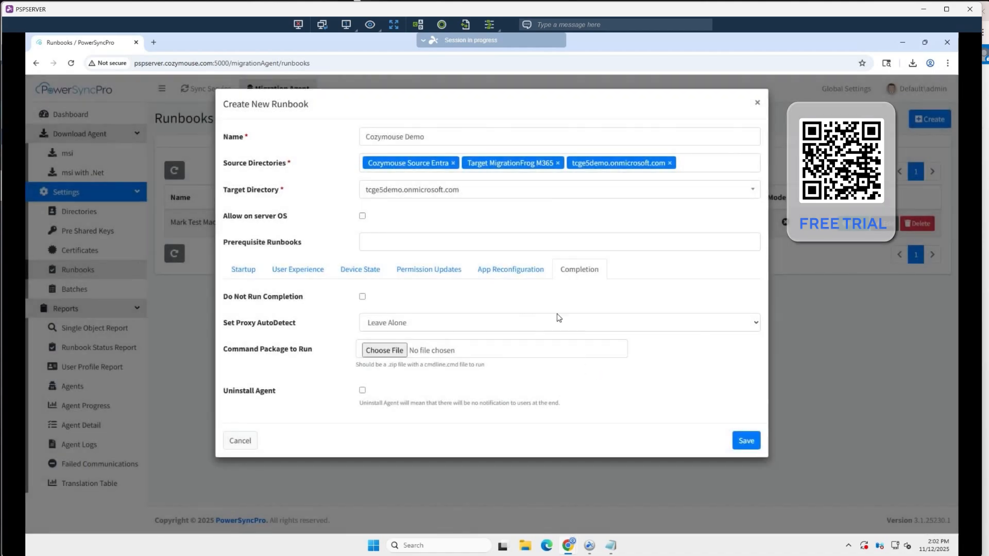
In the runbook's OneDrive for Business reconfiguration, enter the source tenant ID and target folder name "OneDrive - The Cloud Geezer", and save the runbook
{"action": "left_click", "coordinate": [531, 270]}
{"action": "scroll", "coordinate": [460, 368], "scroll_direction": "down", "scroll_amount": 4}
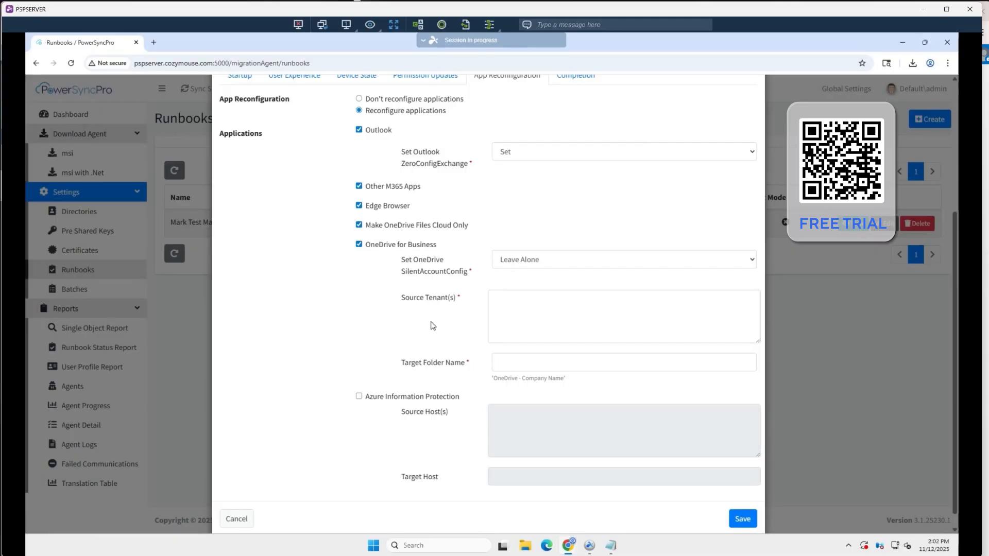
{"action": "left_click", "coordinate": [531, 311]}
{"action": "left_click", "coordinate": [521, 363]}
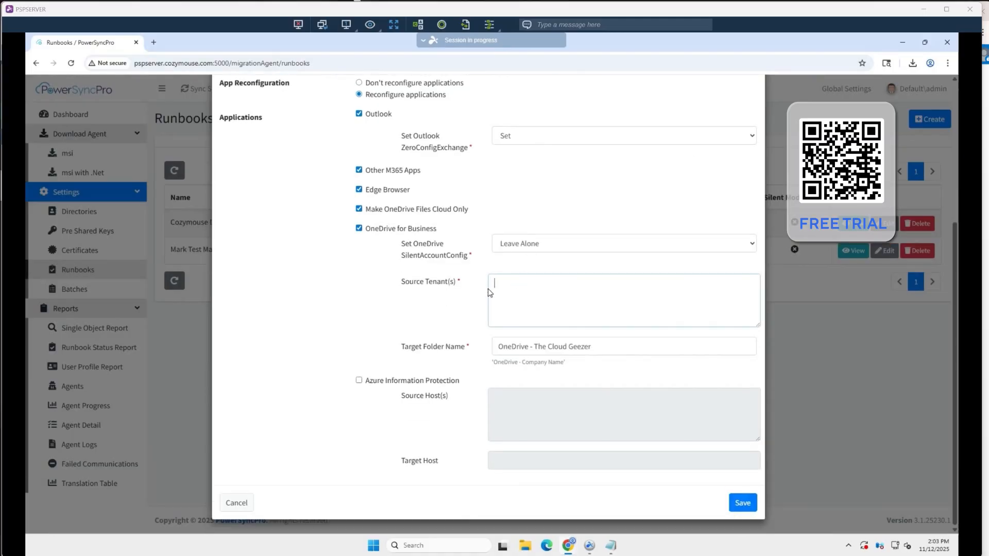
{"action": "left_click", "coordinate": [494, 285]}
{"action": "type", "text": "51fd73b7-4f91-4c4c-85f3-34df5532593b"}
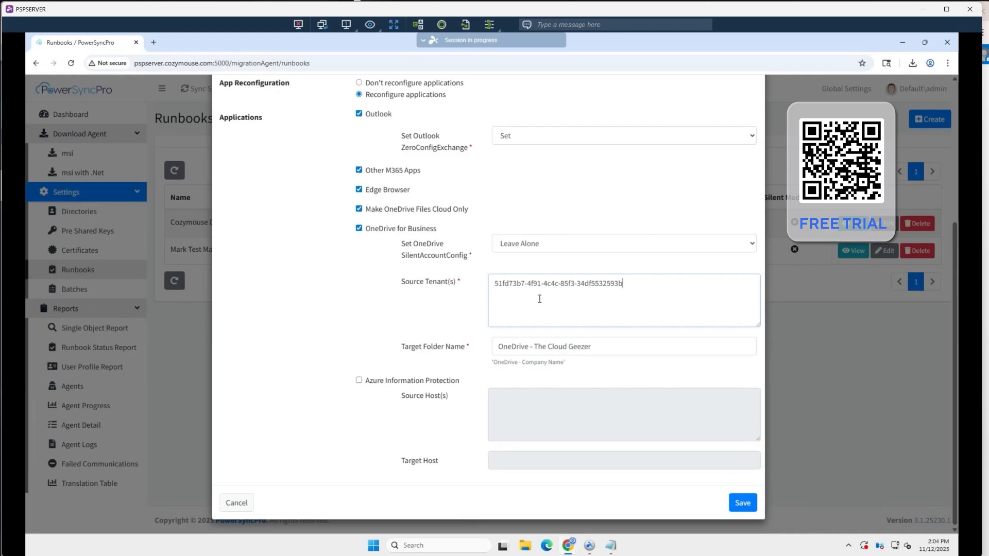
{"action": "left_click", "coordinate": [741, 503]}
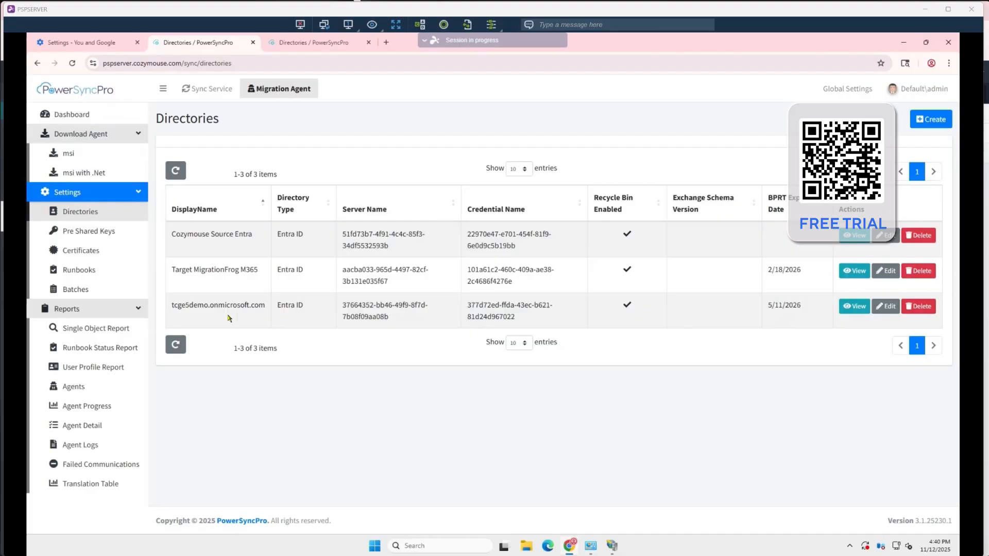
Fill in a bulk enrollment token request for the tcge5demo.onmicrosoft.com directory with user display name BPRT_PSP, cancel it and save the directory
{"action": "left_click", "coordinate": [886, 307]}
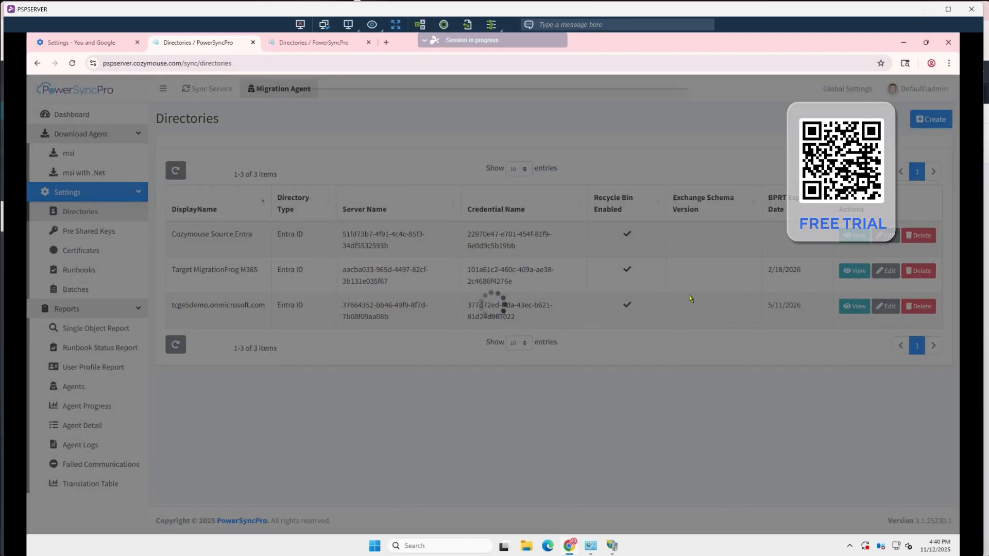
{"action": "scroll", "coordinate": [504, 320], "scroll_direction": "down", "scroll_amount": 1}
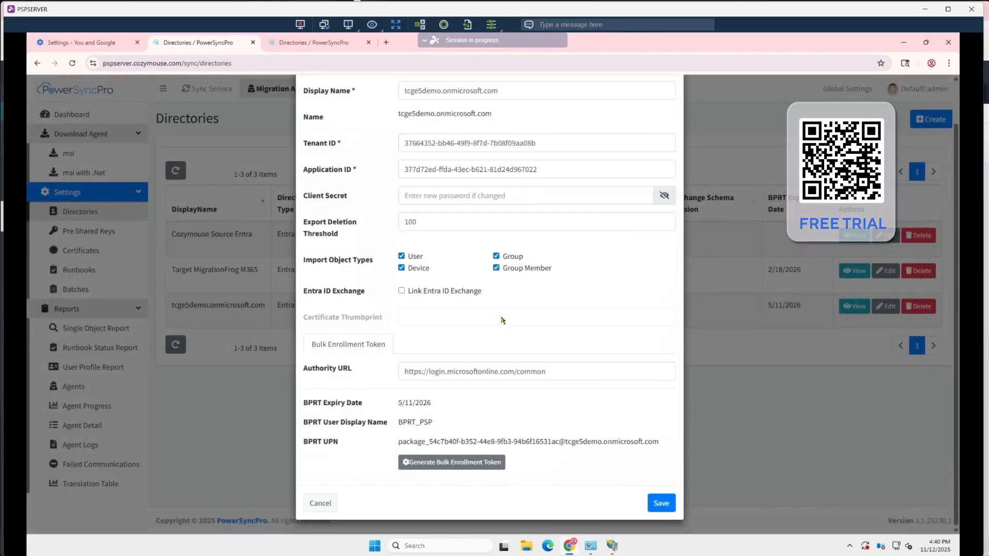
{"action": "left_click", "coordinate": [445, 463]}
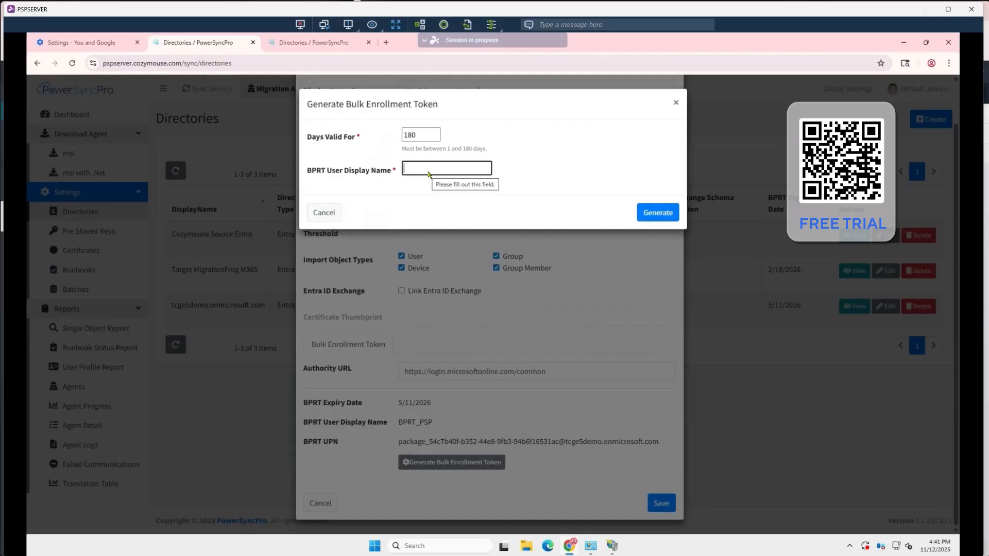
{"action": "type", "text": "BP"}
{"action": "left_click", "coordinate": [466, 191]}
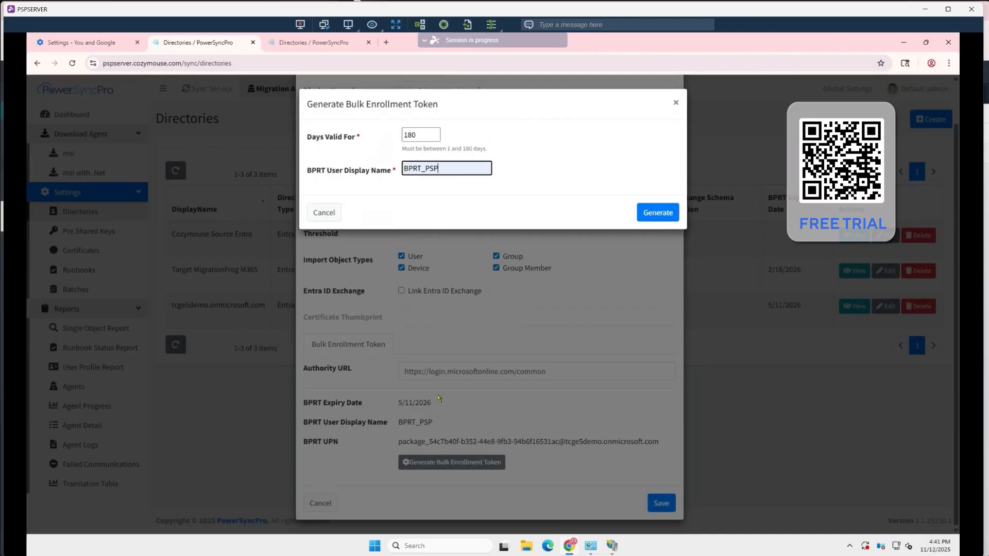
{"action": "left_click", "coordinate": [324, 213]}
{"action": "left_click", "coordinate": [653, 505]}
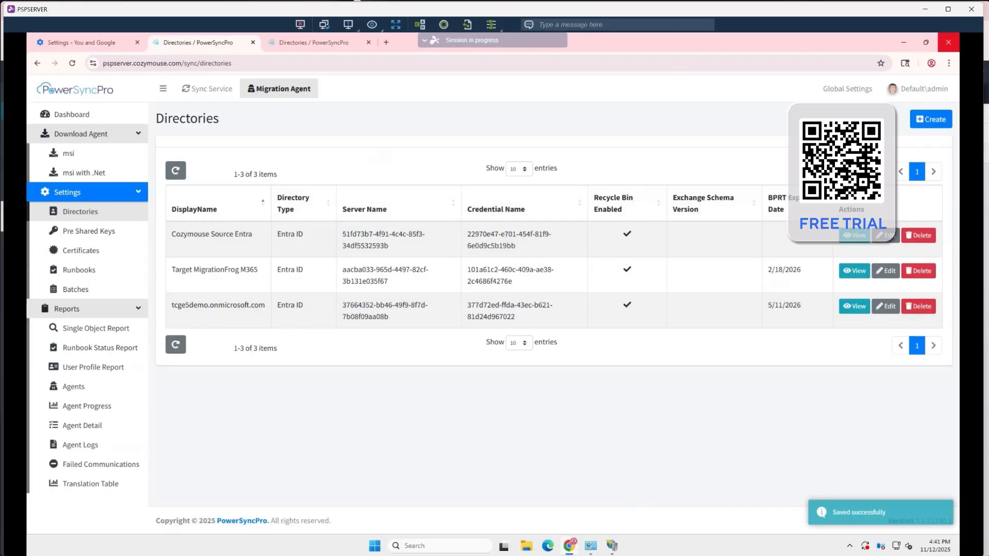
Check the Intune device enrollment option in the Cozymouse Demo runbook's device state settings and save the runbook
{"action": "left_click", "coordinate": [89, 272]}
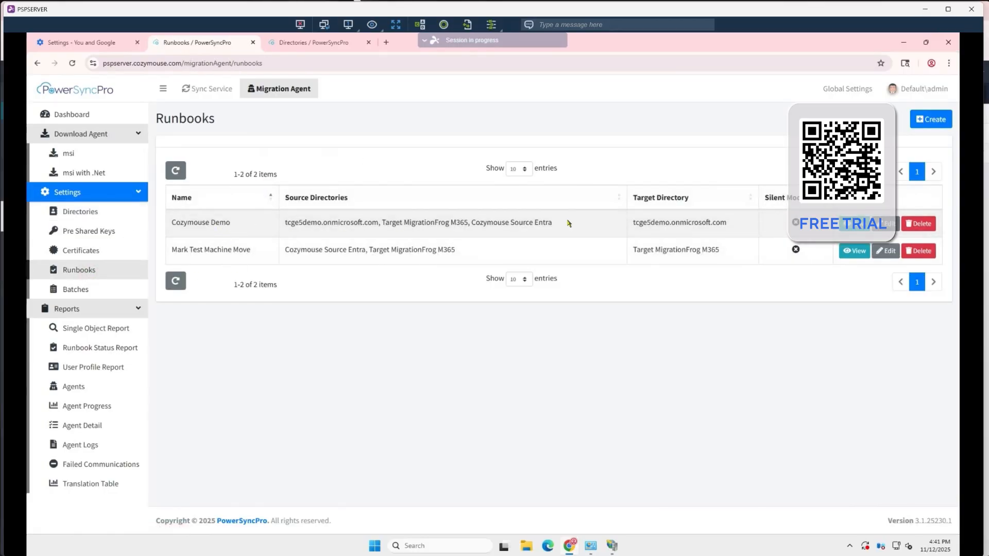
{"action": "left_click", "coordinate": [896, 227]}
{"action": "scroll", "coordinate": [459, 313], "scroll_direction": "down", "scroll_amount": 1}
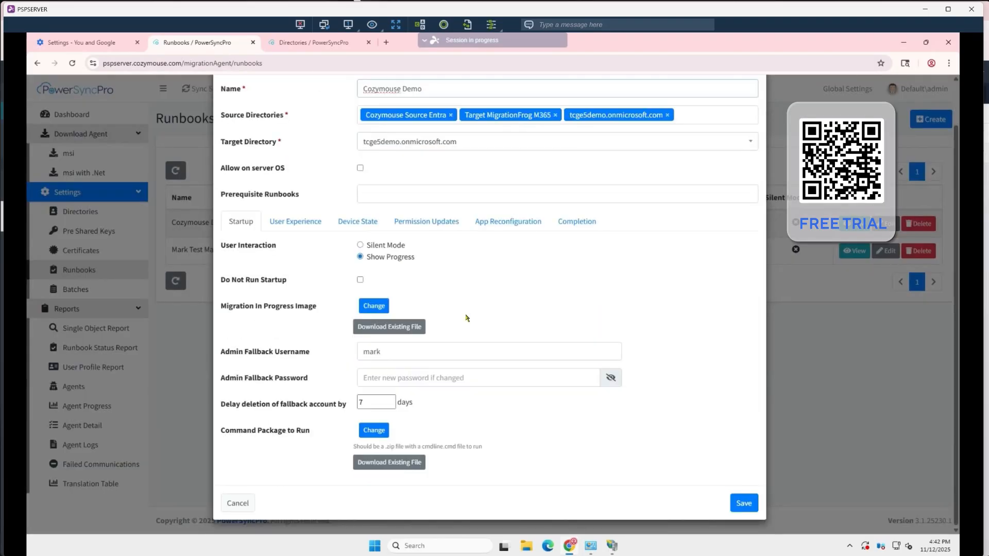
{"action": "left_click", "coordinate": [360, 223]}
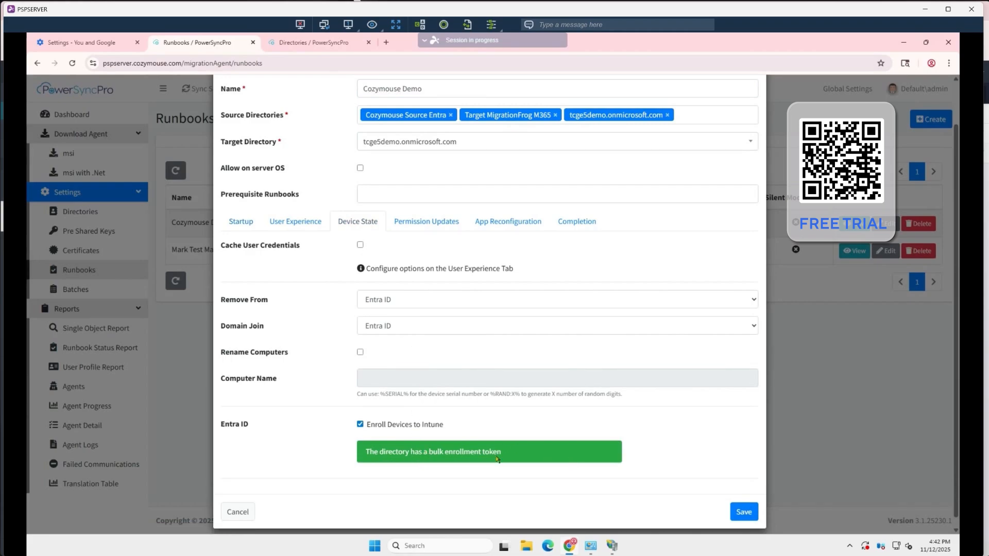
{"action": "left_click", "coordinate": [744, 512]}
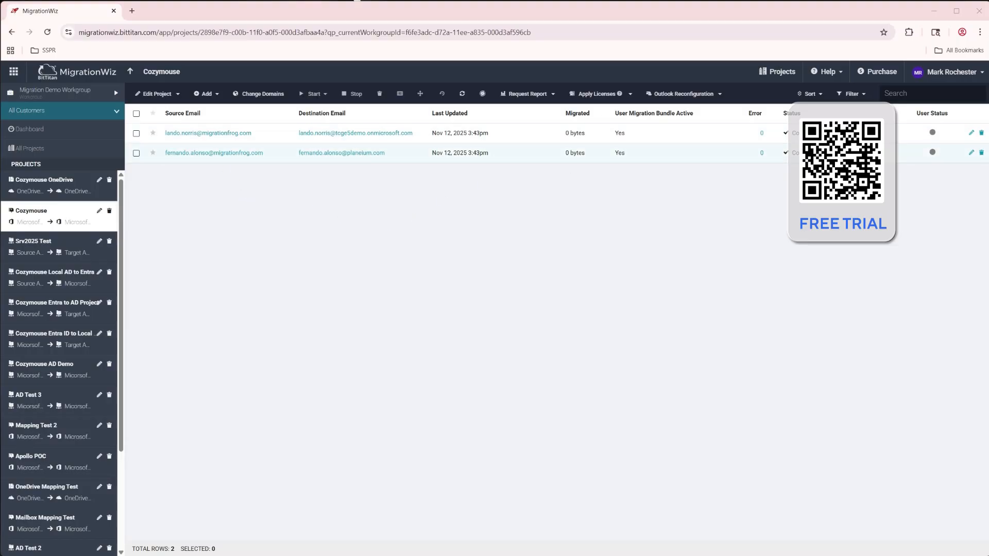
In MigrationWiz, start a full migration of all item types for both mailboxes in the Cozymouse project
{"action": "left_click", "coordinate": [136, 113]}
{"action": "left_click", "coordinate": [312, 94]}
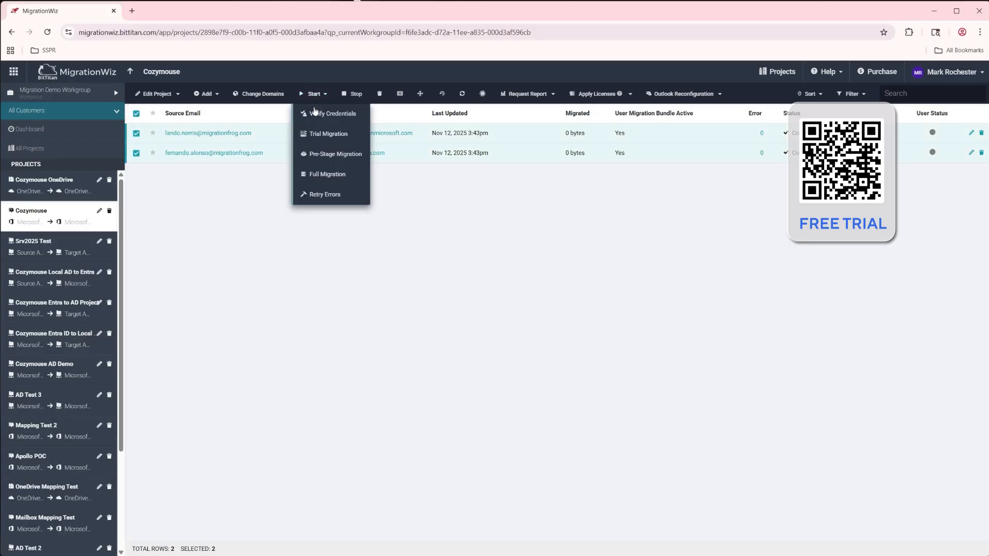
{"action": "left_click", "coordinate": [324, 173]}
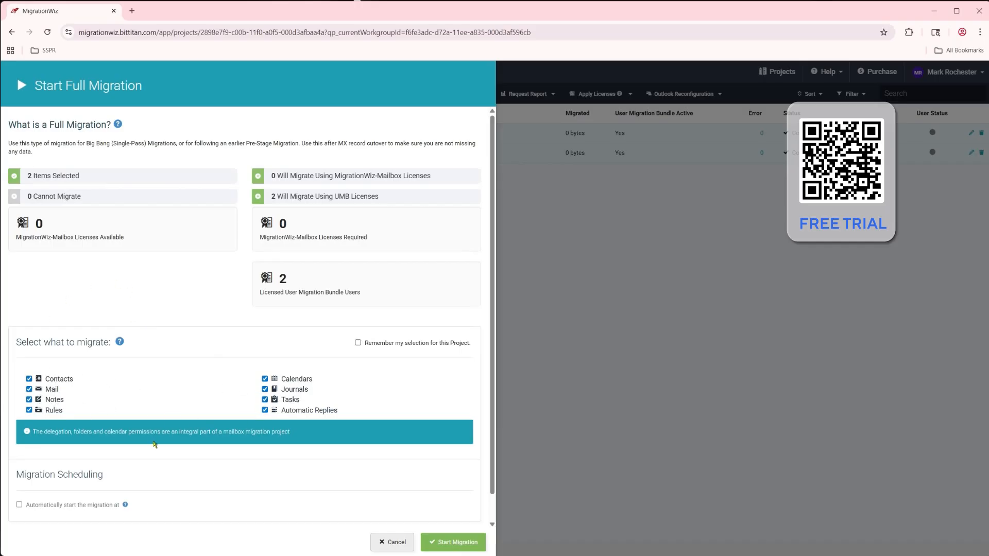
{"action": "left_click", "coordinate": [462, 543]}
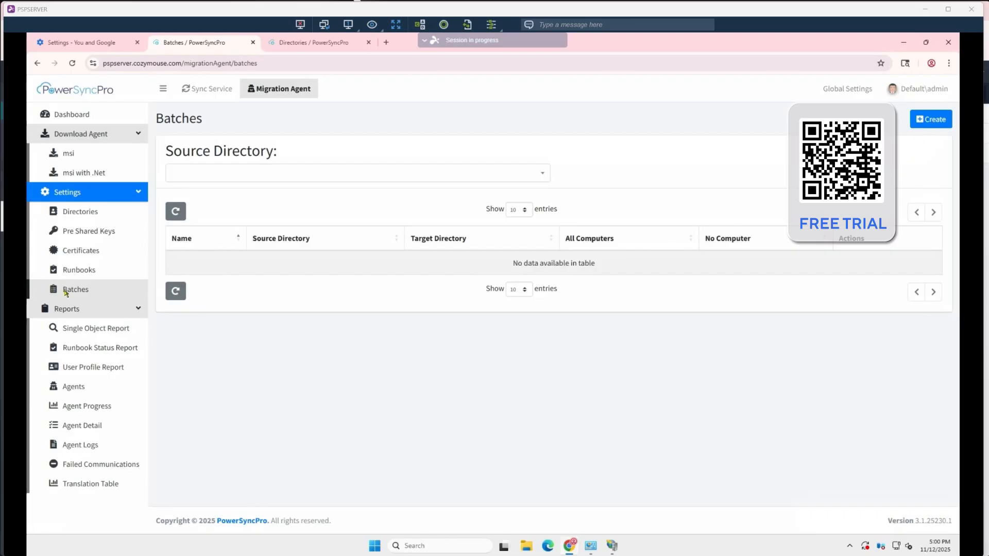
In PowerSyncPro, start a batch named Demo Batch 01 with source directory Cozymouse Source Entra and target directory tcge5demo.onmicrosoft.com
{"action": "left_click", "coordinate": [927, 120]}
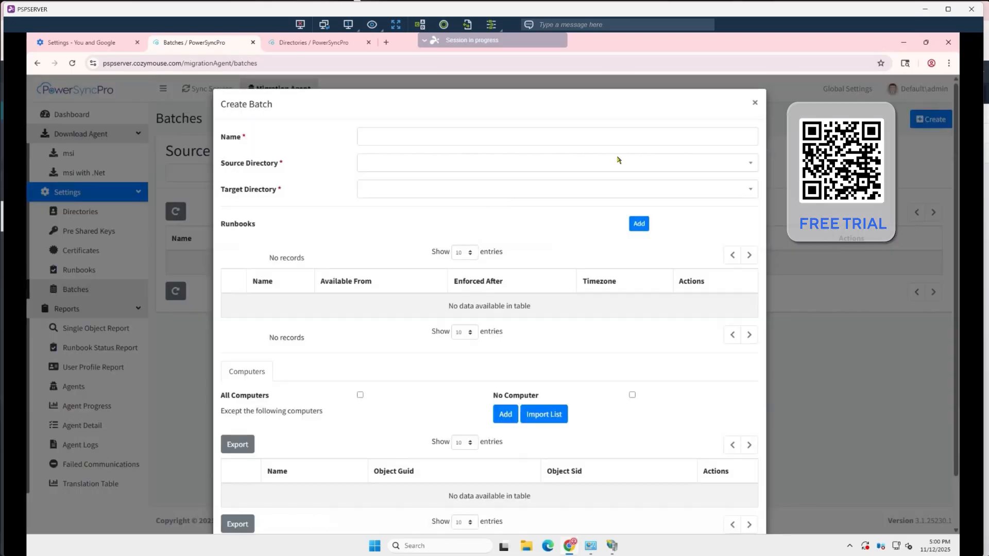
{"action": "left_click", "coordinate": [554, 141]}
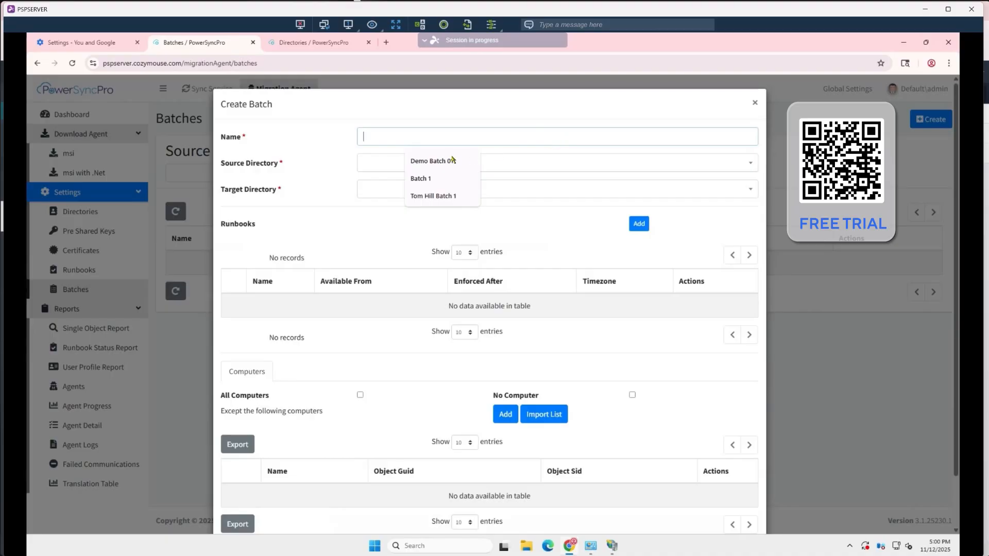
{"action": "left_click", "coordinate": [427, 161]}
{"action": "left_click", "coordinate": [426, 164]}
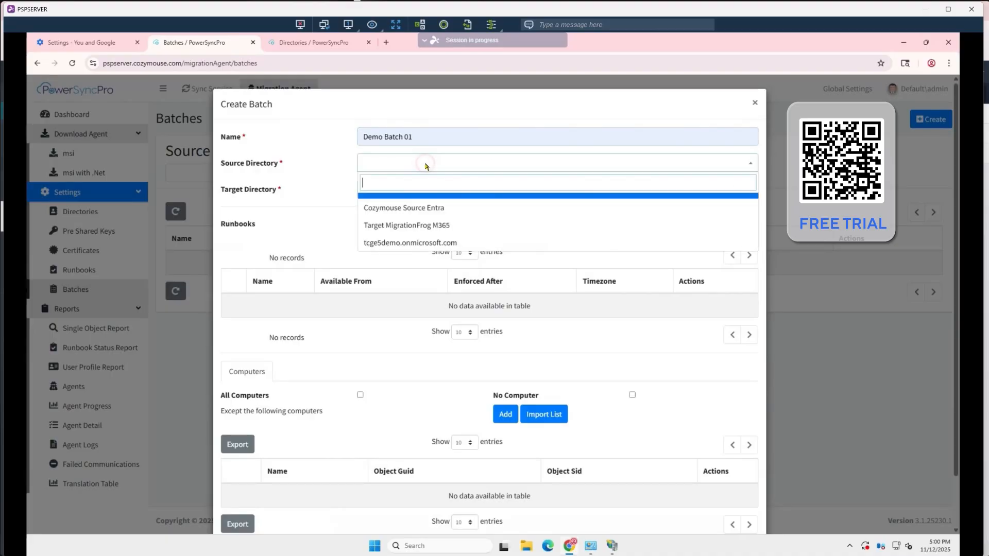
{"action": "left_click", "coordinate": [413, 209]}
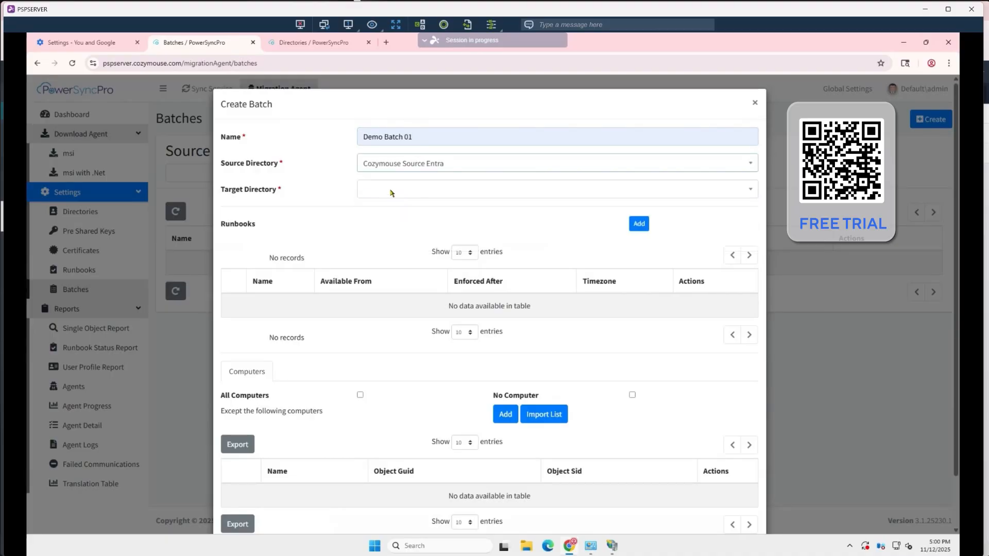
{"action": "left_click", "coordinate": [391, 191]}
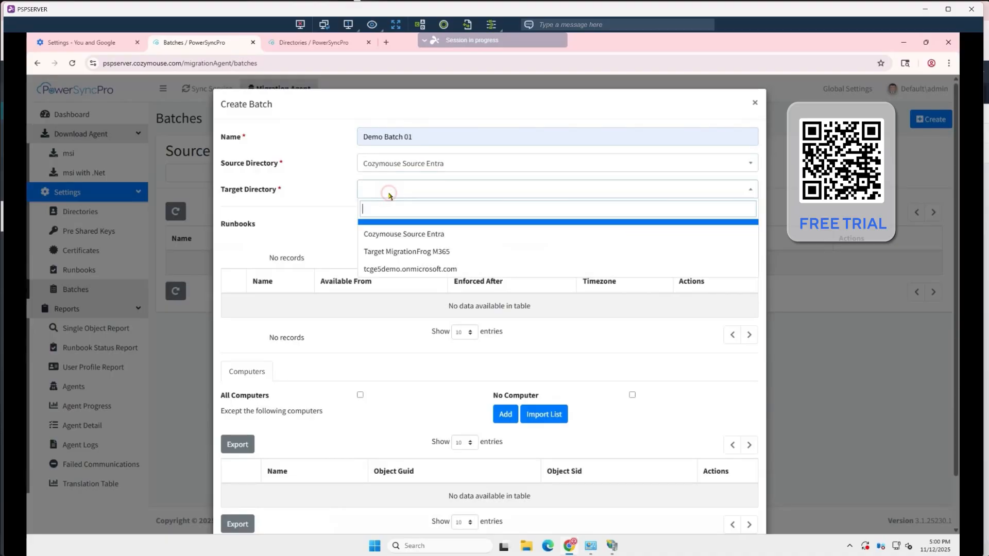
{"action": "left_click", "coordinate": [384, 270]}
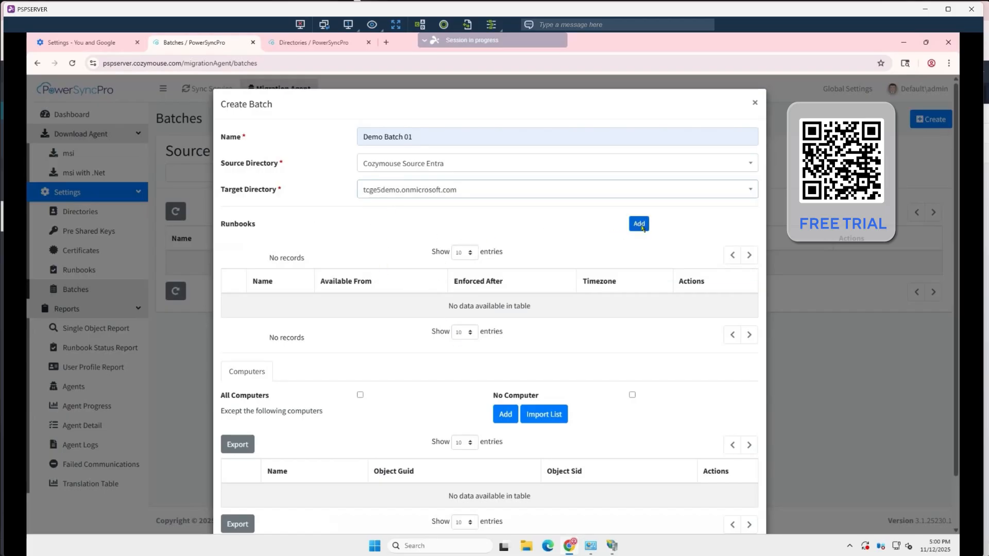
Add a runbook assignment to the batch and choose the Cozymouse Demo runbook
{"action": "left_click", "coordinate": [639, 225]}
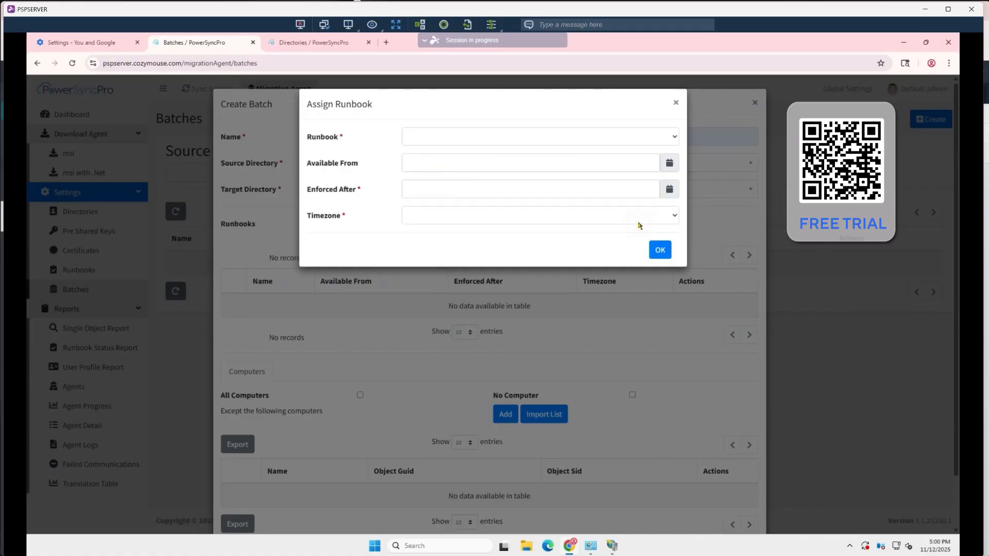
{"action": "left_click", "coordinate": [460, 137]}
{"action": "left_click", "coordinate": [441, 166]}
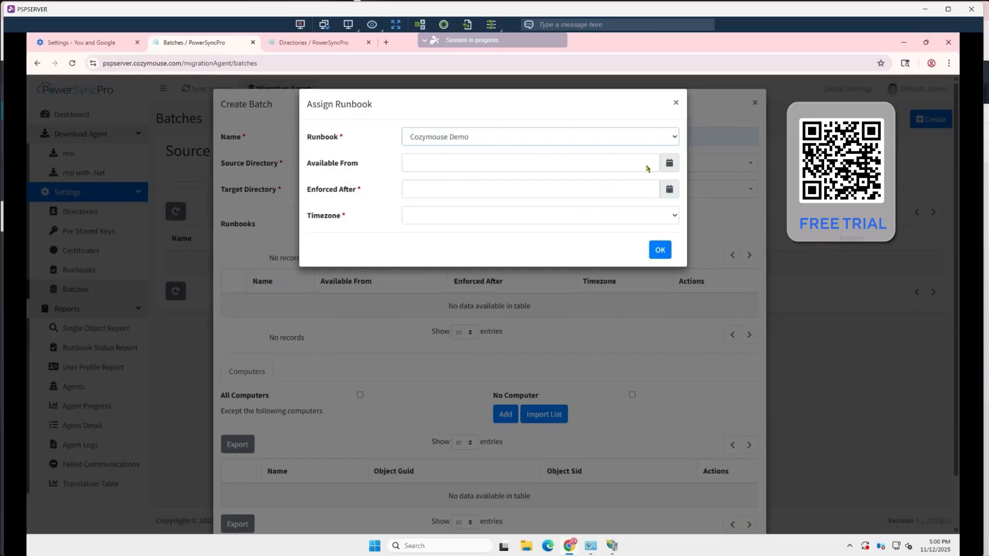
Set the runbook assignment's Available From date and time to 12/11/2025 06:00 PM
{"action": "left_click", "coordinate": [670, 163]}
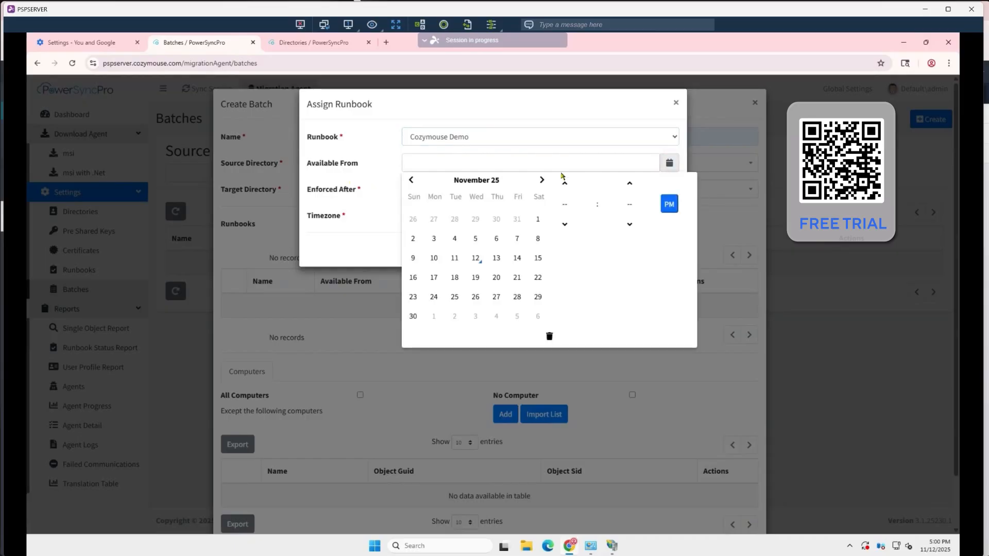
{"action": "left_click", "coordinate": [476, 259]}
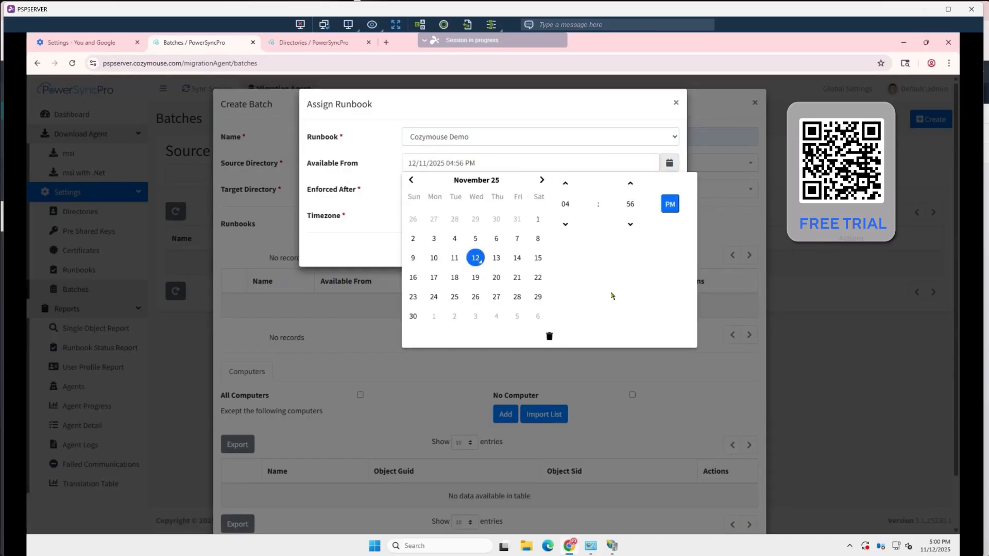
{"action": "left_click", "coordinate": [566, 184]}
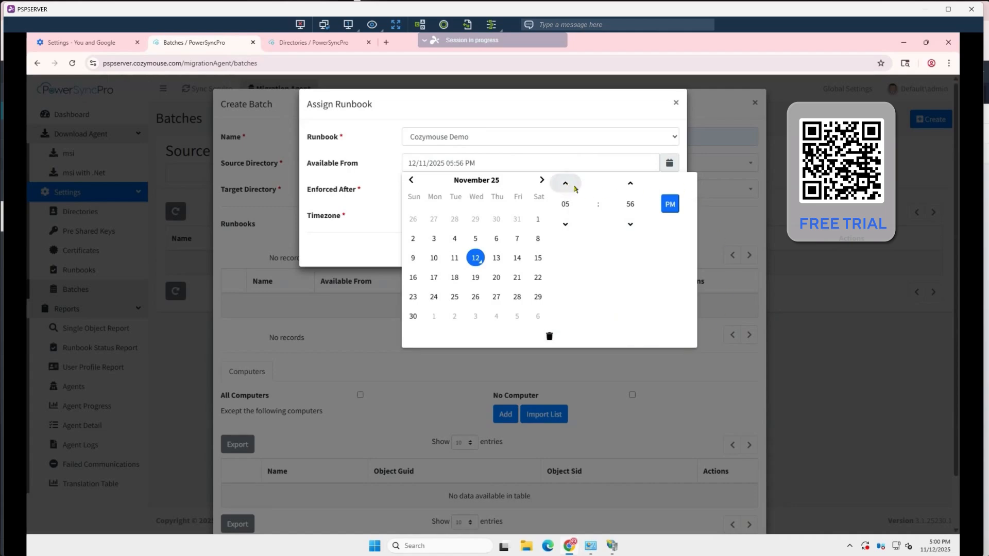
{"action": "left_click", "coordinate": [632, 184]}
{"action": "left_click", "coordinate": [632, 184]}
{"action": "left_click", "coordinate": [631, 184]}
{"action": "left_click", "coordinate": [631, 184]}
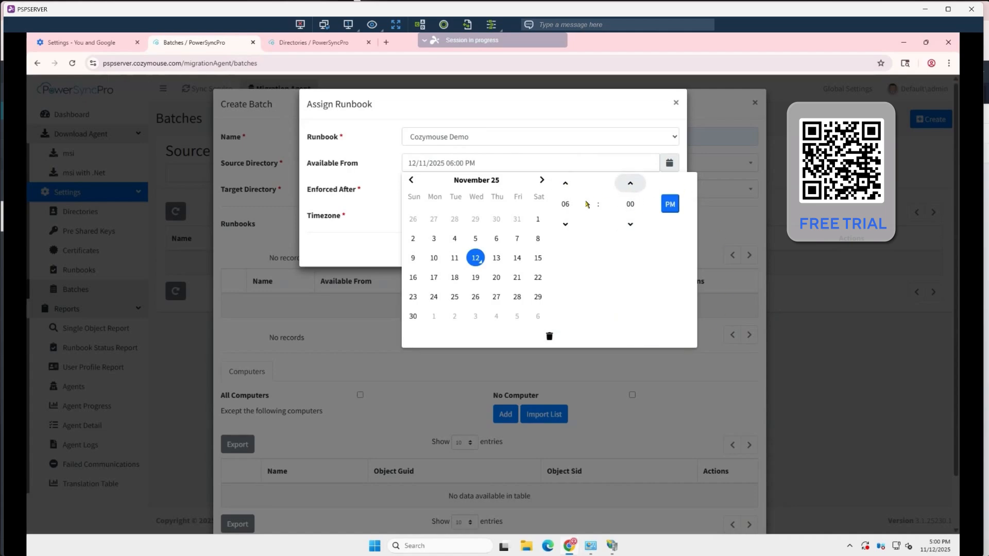
{"action": "left_click", "coordinate": [382, 227]}
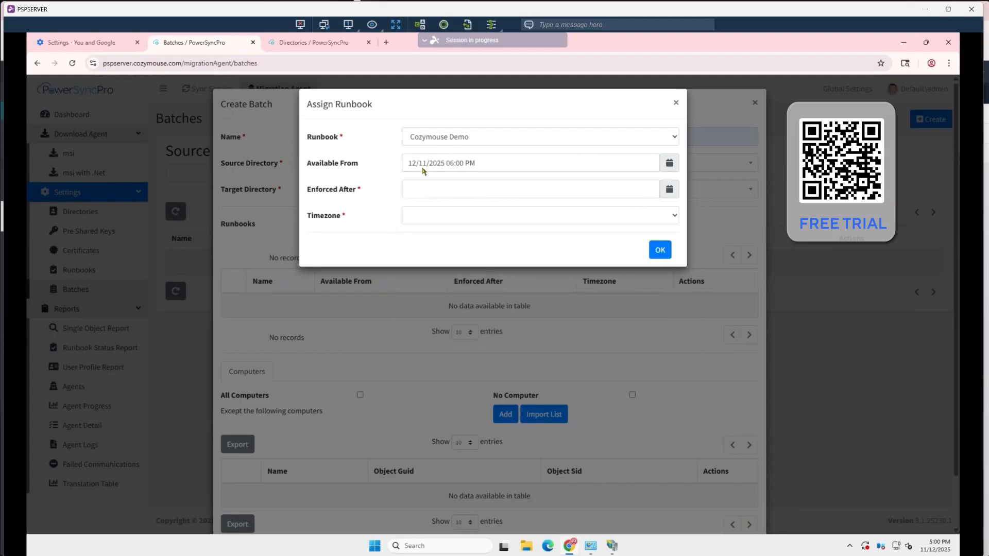
Set the runbook assignment's Enforced After date and time to 13/11/2025 06:00 PM
{"action": "left_click", "coordinate": [456, 192]}
{"action": "left_click", "coordinate": [657, 189]}
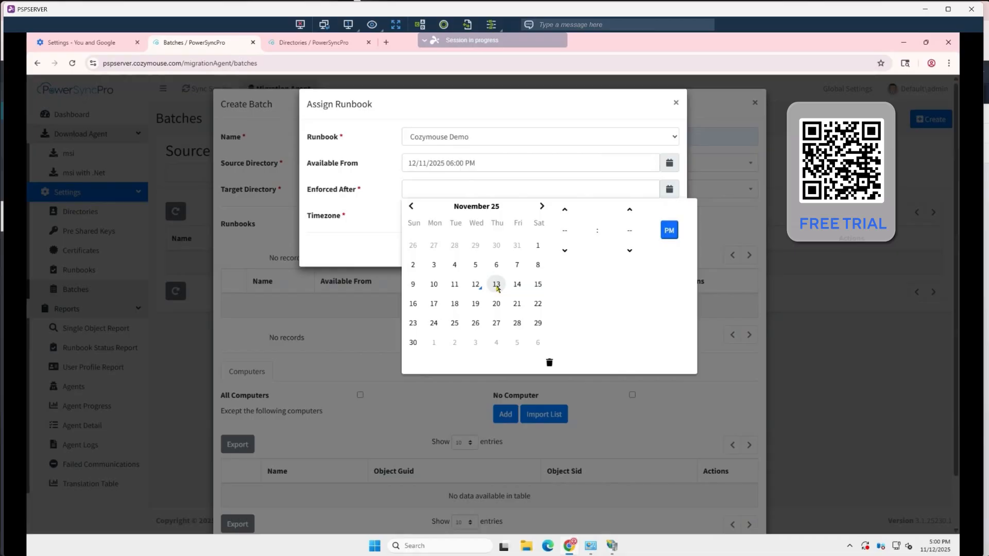
{"action": "left_click", "coordinate": [497, 287]}
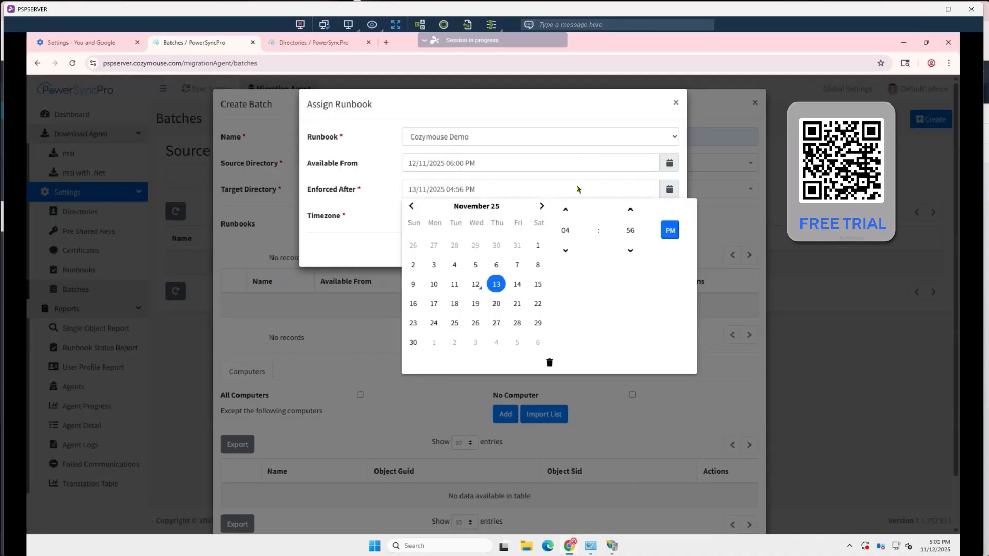
{"action": "left_click", "coordinate": [566, 210]}
{"action": "left_click", "coordinate": [566, 210]}
{"action": "left_click", "coordinate": [631, 210]}
{"action": "left_click", "coordinate": [630, 211]}
{"action": "left_click", "coordinate": [633, 211]}
{"action": "left_click", "coordinate": [632, 211]}
{"action": "left_click", "coordinate": [567, 251]}
{"action": "left_click", "coordinate": [367, 263]}
Choose the Local timezone for the runbook assignment and confirm adding it to the batch despite the near start date
{"action": "left_click", "coordinate": [437, 219]}
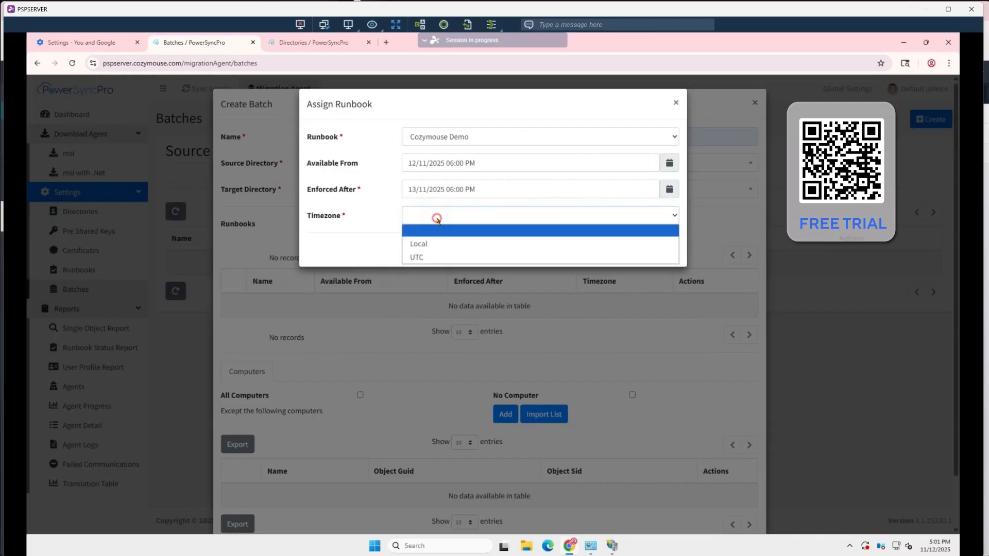
{"action": "left_click", "coordinate": [438, 243]}
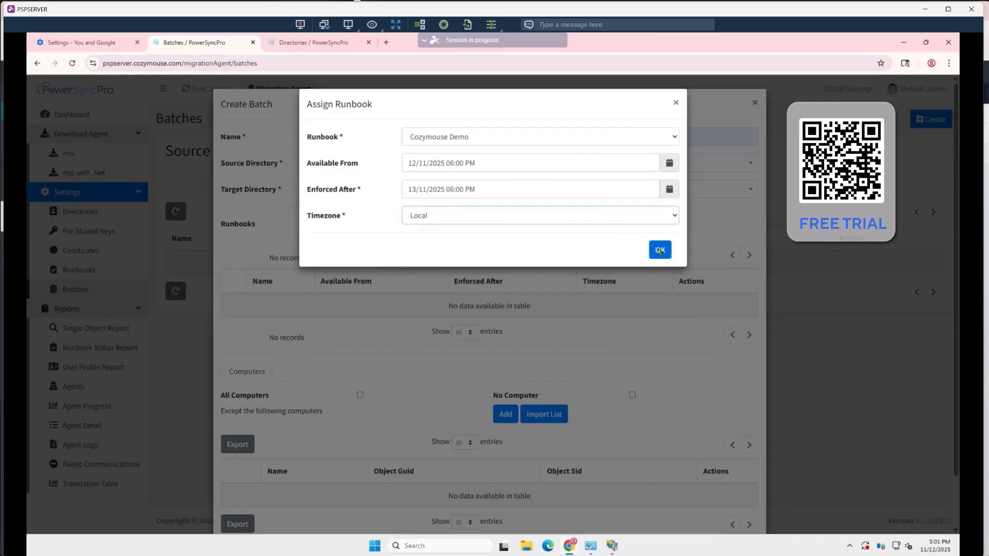
{"action": "left_click", "coordinate": [659, 250]}
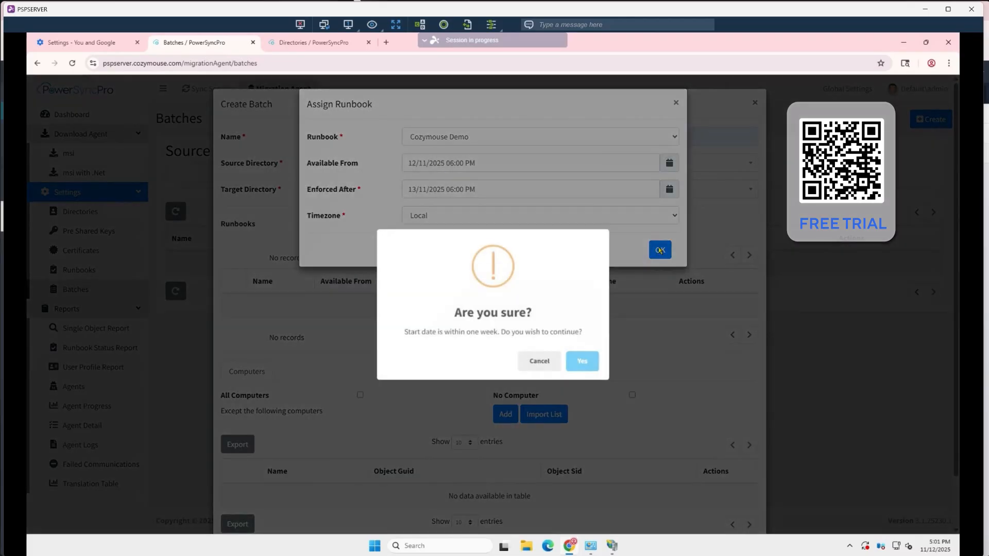
{"action": "left_click", "coordinate": [583, 362]}
Set the batch to No Computer with LANDO-PC100 added as the exception, and save the batch
{"action": "scroll", "coordinate": [534, 308], "scroll_direction": "down", "scroll_amount": 1}
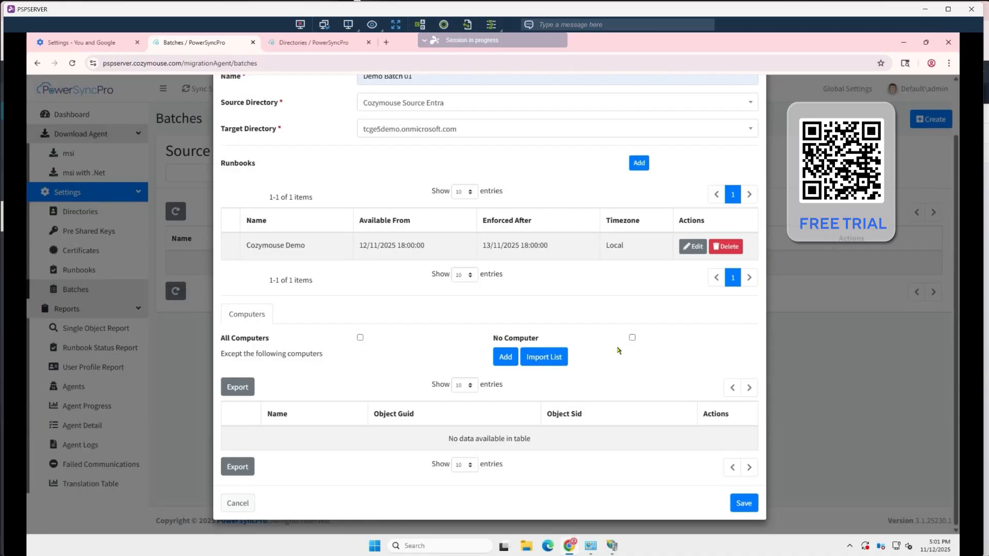
{"action": "left_click", "coordinate": [632, 338]}
{"action": "left_click", "coordinate": [497, 357]}
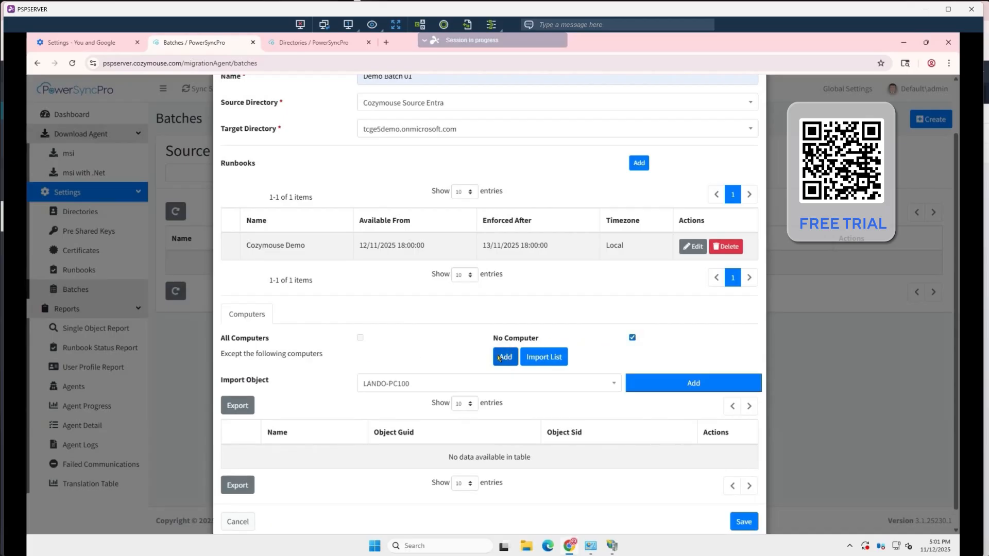
{"action": "left_click", "coordinate": [384, 385]}
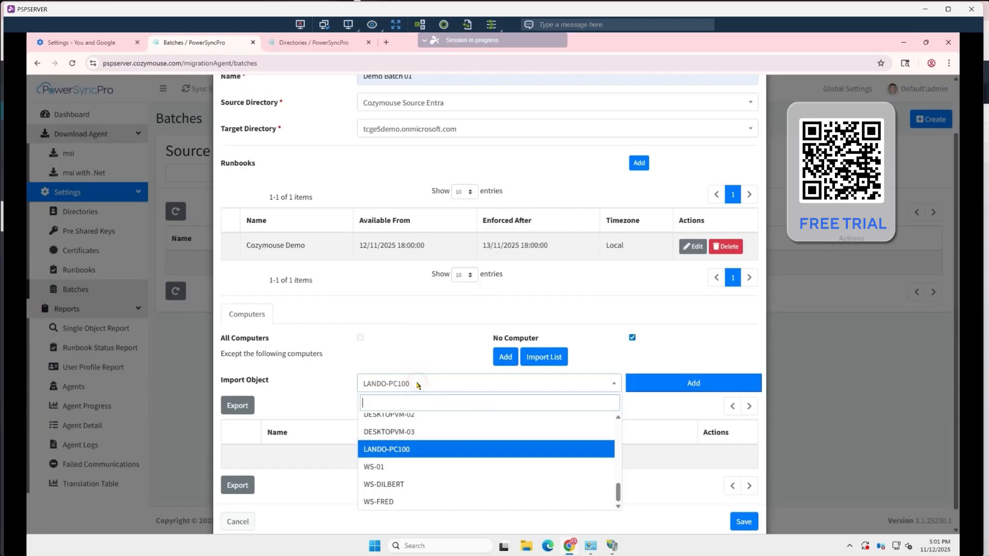
{"action": "left_click", "coordinate": [384, 449]}
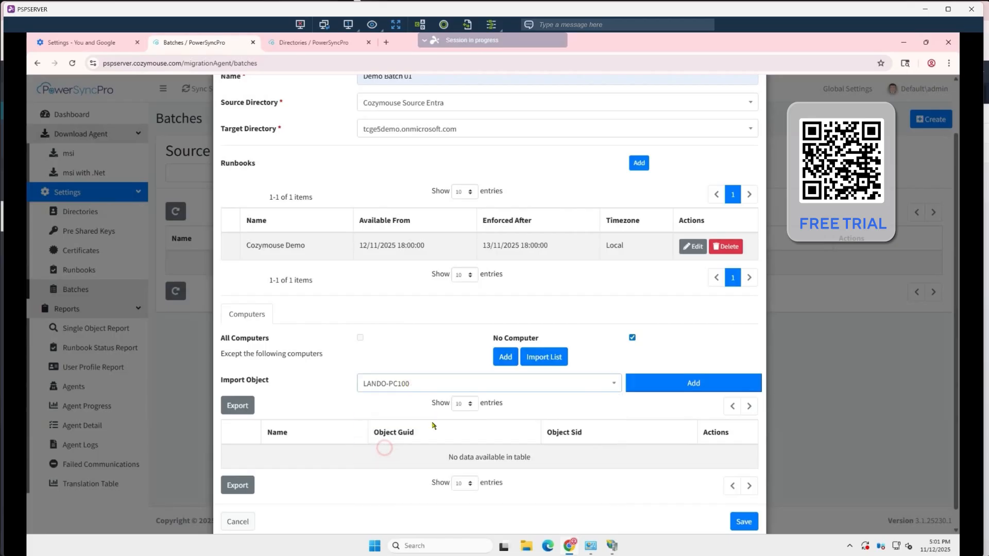
{"action": "left_click", "coordinate": [660, 387]}
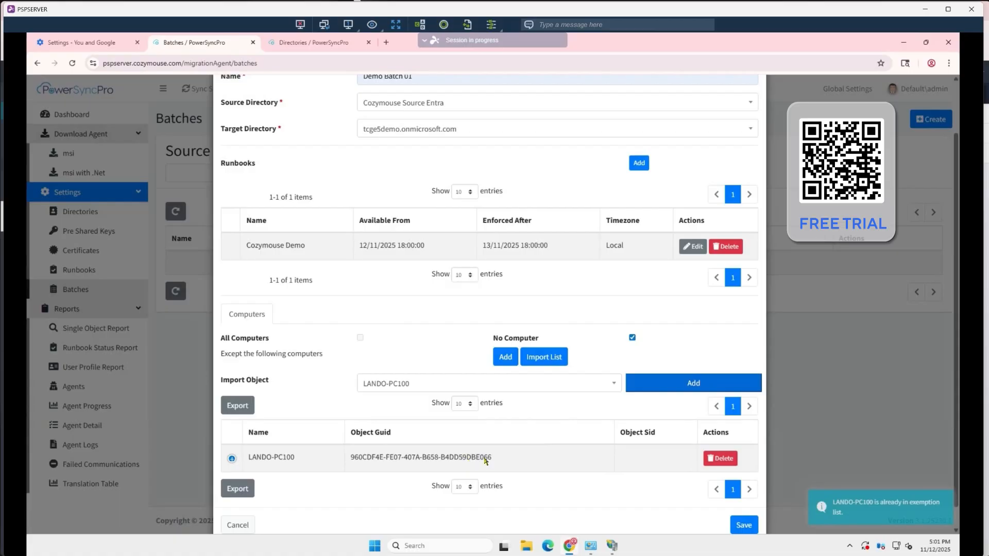
{"action": "scroll", "coordinate": [484, 462], "scroll_direction": "down", "scroll_amount": 1}
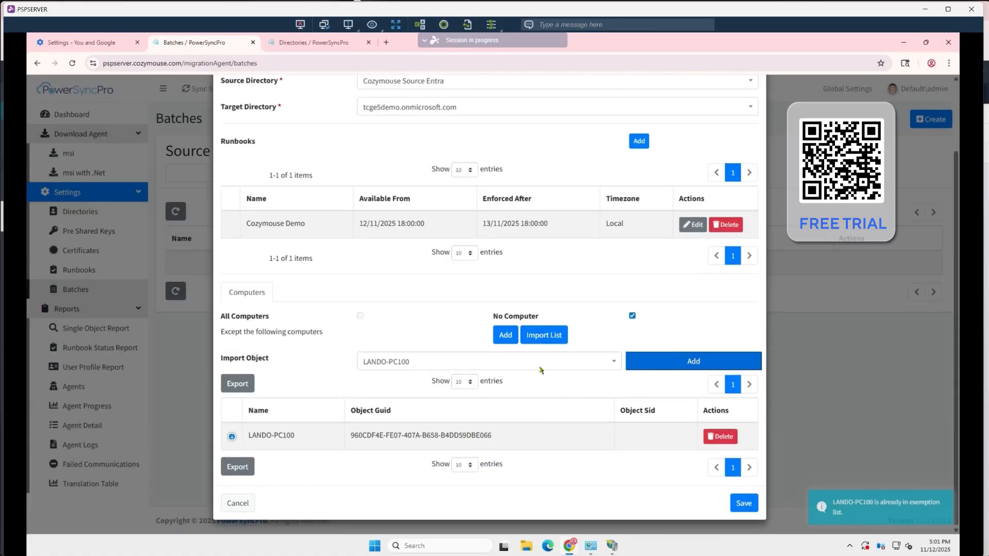
{"action": "left_click", "coordinate": [744, 503]}
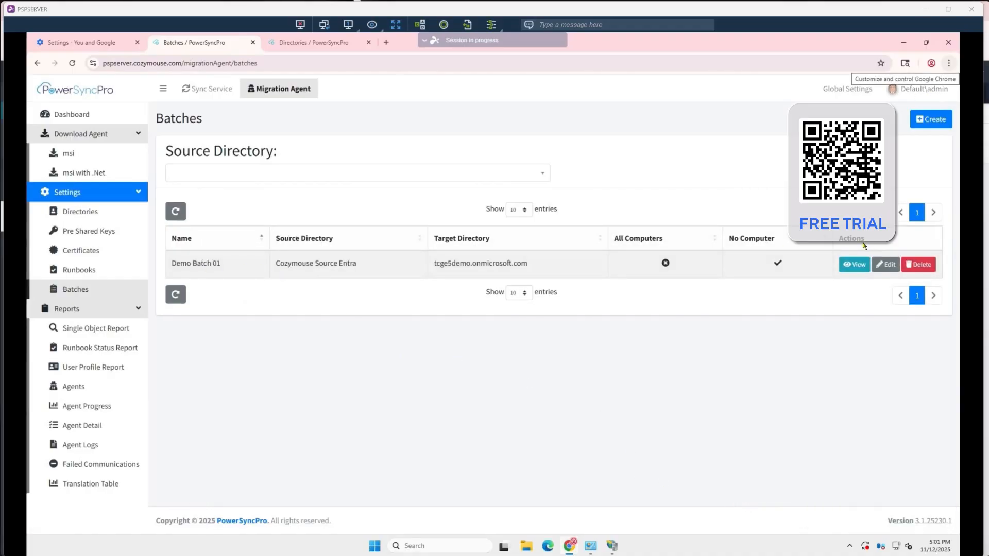
Review the saved Demo Batch 01's directories, runbook schedule and computer exceptions, and close its details
{"action": "left_click", "coordinate": [855, 264]}
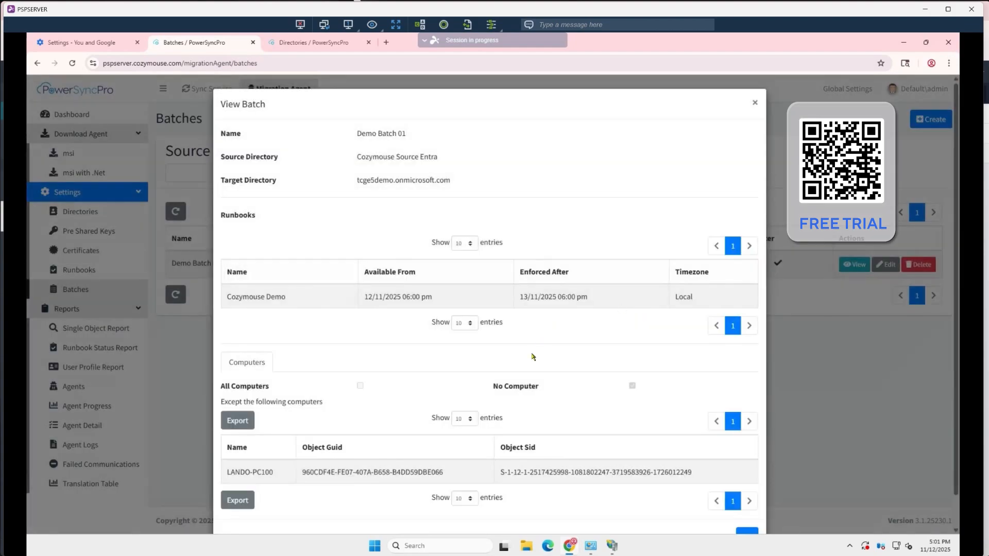
{"action": "scroll", "coordinate": [531, 356], "scroll_direction": "down", "scroll_amount": 1}
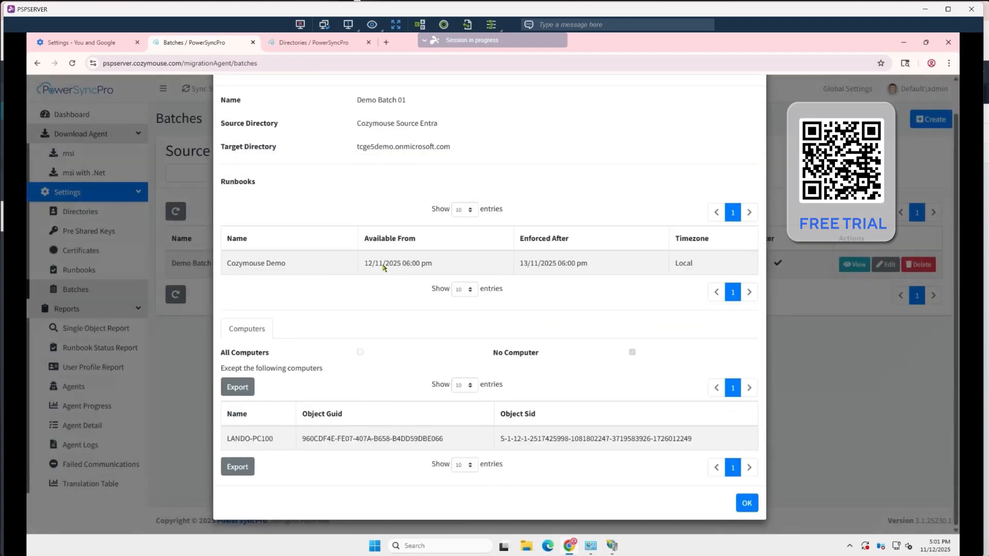
{"action": "scroll", "coordinate": [436, 261], "scroll_direction": "up", "scroll_amount": 1}
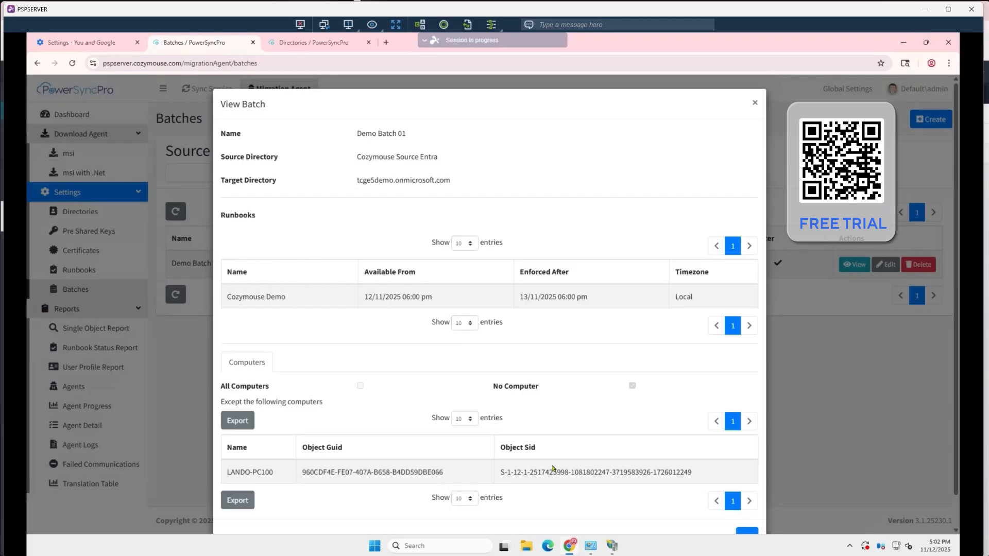
{"action": "scroll", "coordinate": [466, 417], "scroll_direction": "down", "scroll_amount": 1}
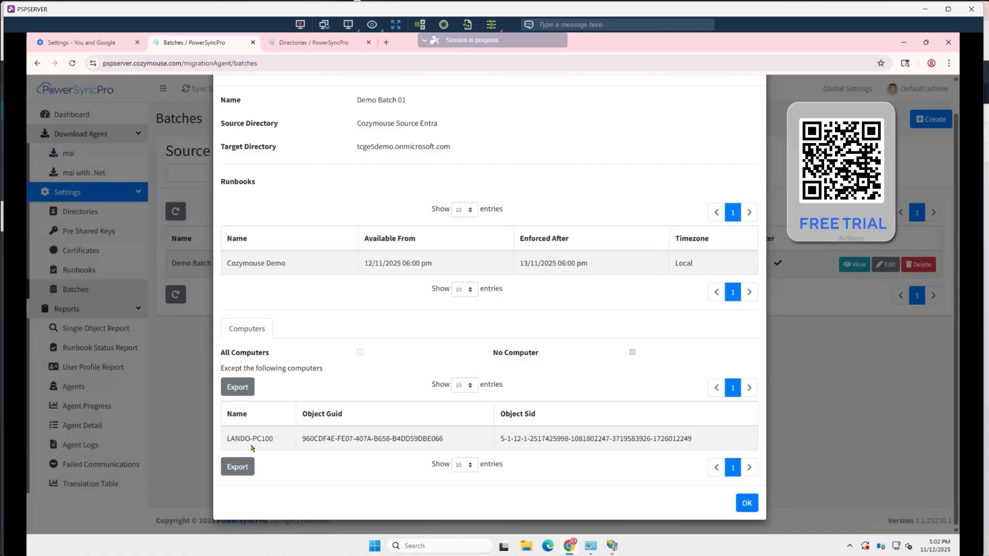
{"action": "left_click", "coordinate": [752, 506]}
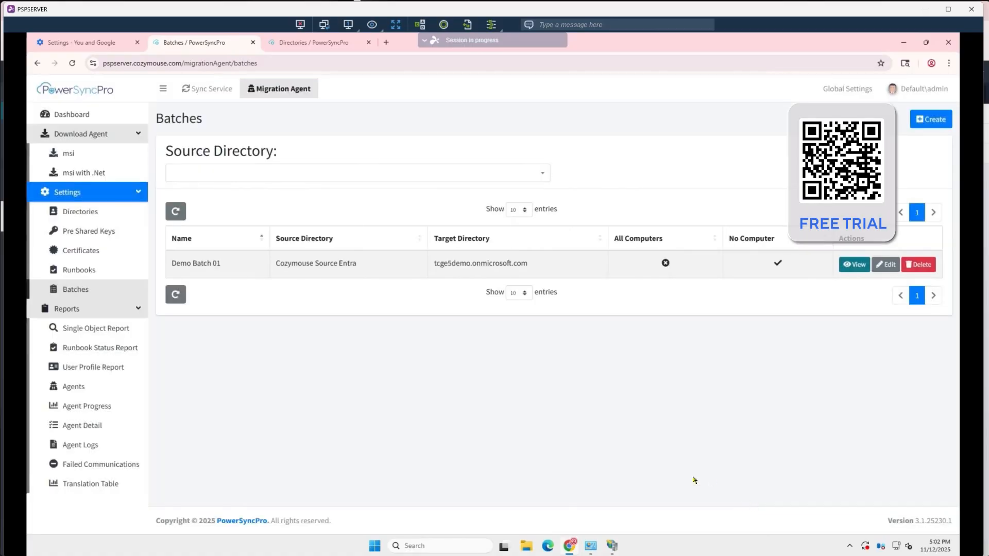
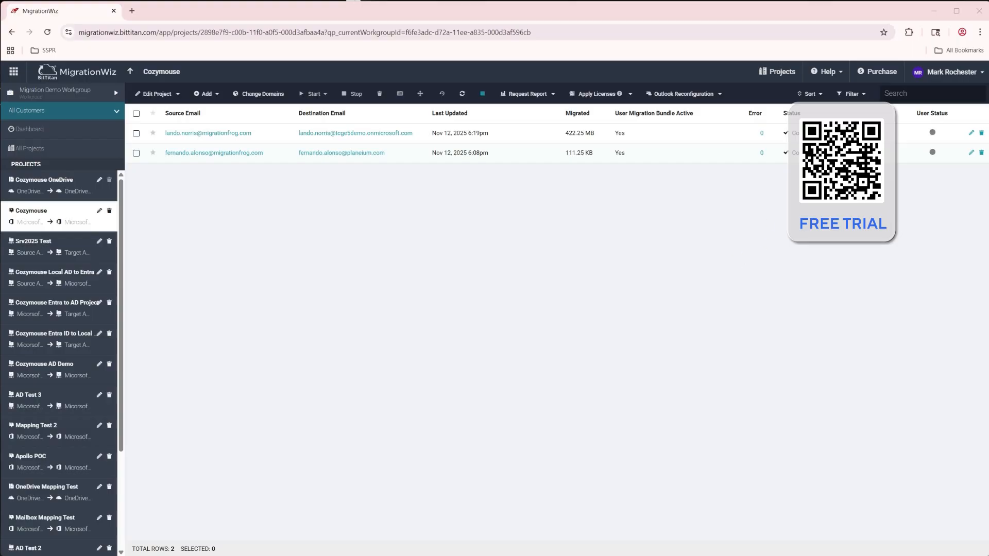
Switch to the Cozymouse tenant's Microsoft 365 admin center, view the removal options for the migrationfrog.com domain, and cancel them
{"action": "left_click", "coordinate": [934, 11]}
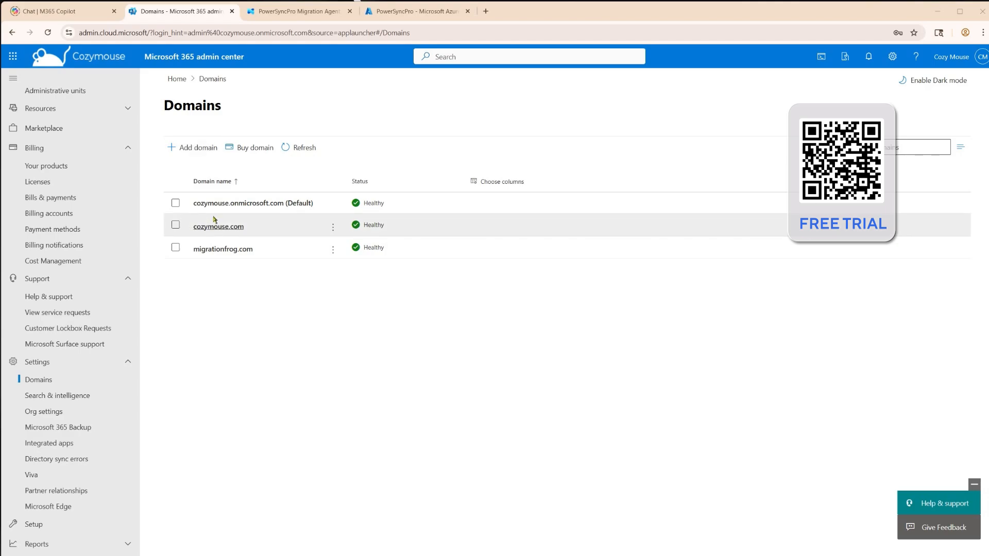
{"action": "left_click", "coordinate": [240, 249]}
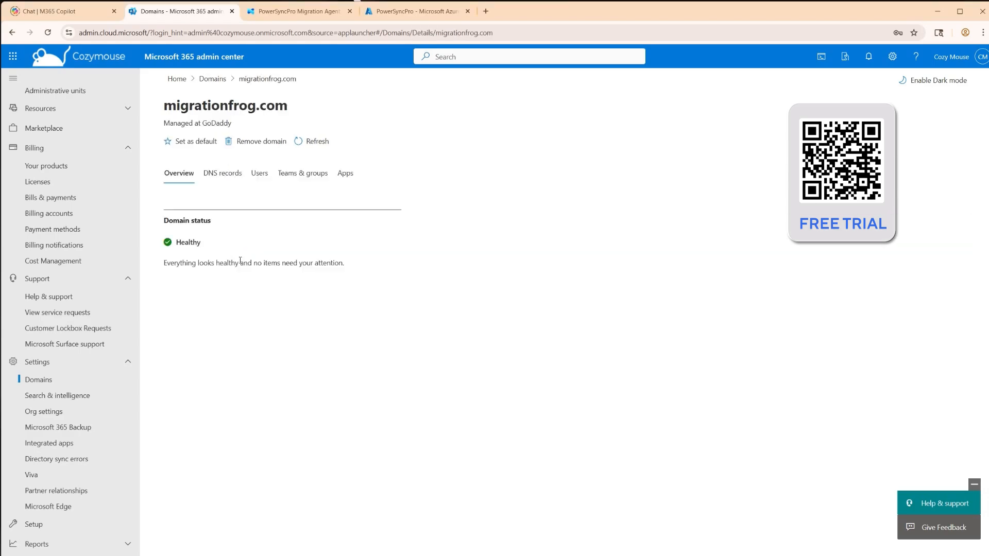
{"action": "left_click", "coordinate": [267, 142]}
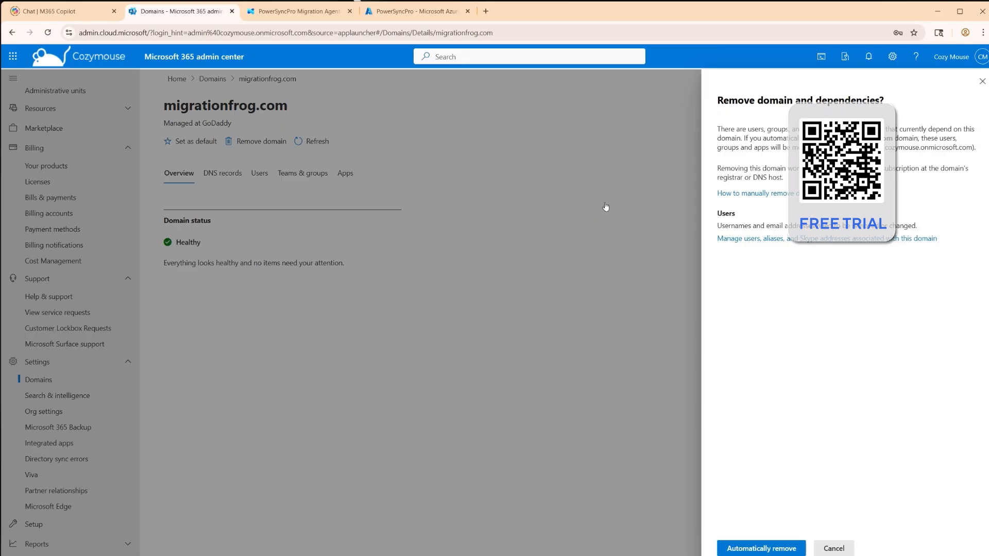
{"action": "left_click", "coordinate": [836, 547]}
Examine the users, teams and groups, and apps that depend on the migrationfrog.com domain
{"action": "left_click", "coordinate": [260, 173]}
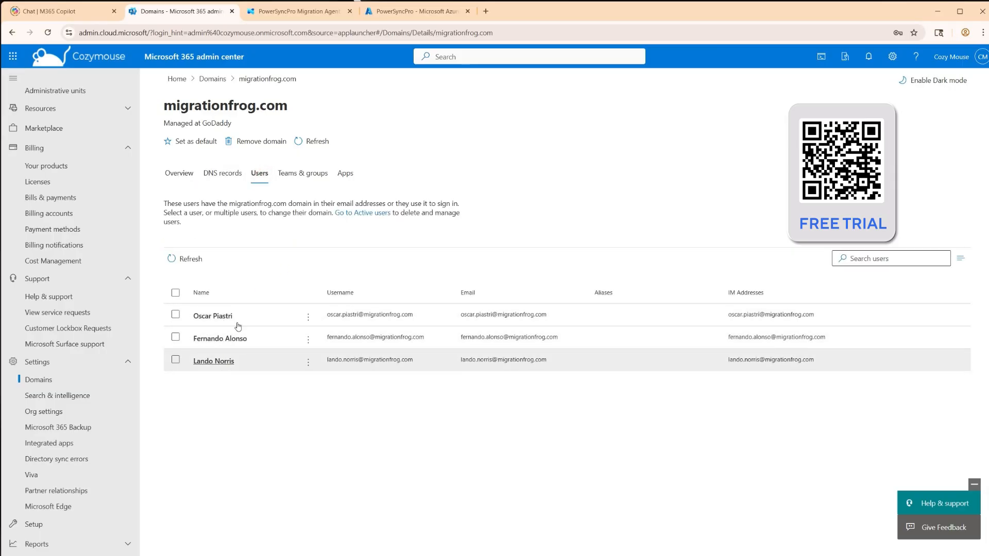
{"action": "left_click", "coordinate": [295, 174]}
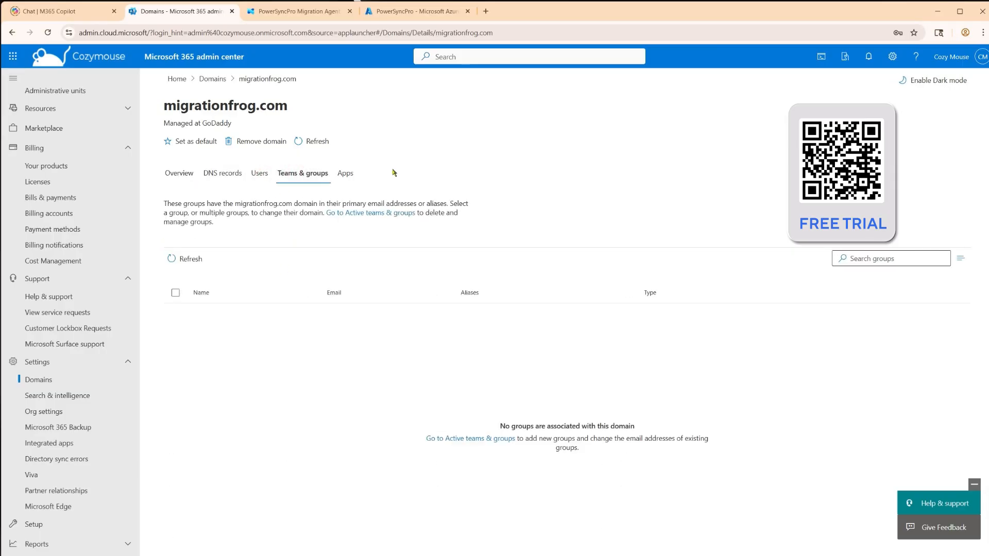
{"action": "left_click", "coordinate": [351, 175]}
{"action": "left_click", "coordinate": [260, 173]}
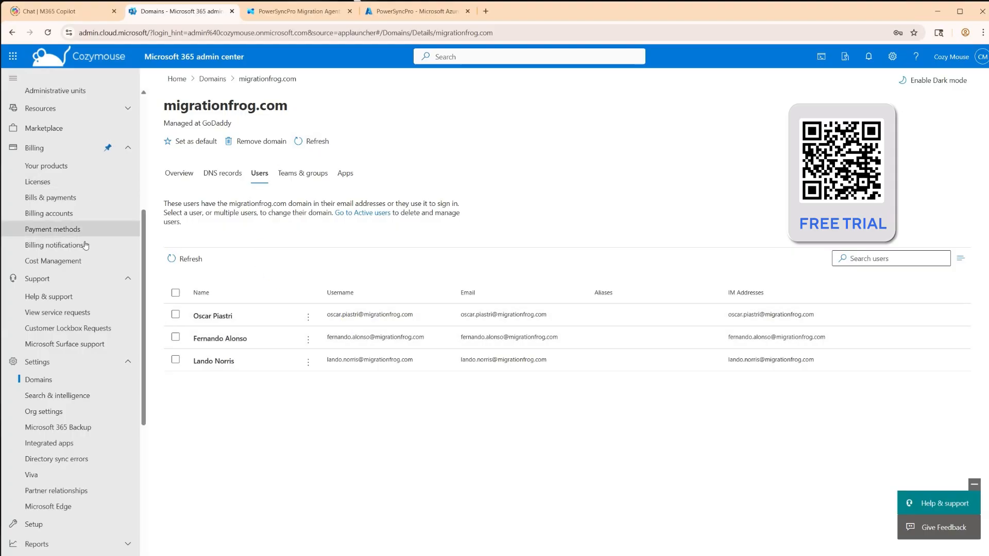
Find Lando Norris among the active users and open the username and email settings of that account
{"action": "scroll", "coordinate": [83, 232], "scroll_direction": "up", "scroll_amount": 5}
{"action": "left_click", "coordinate": [62, 154]}
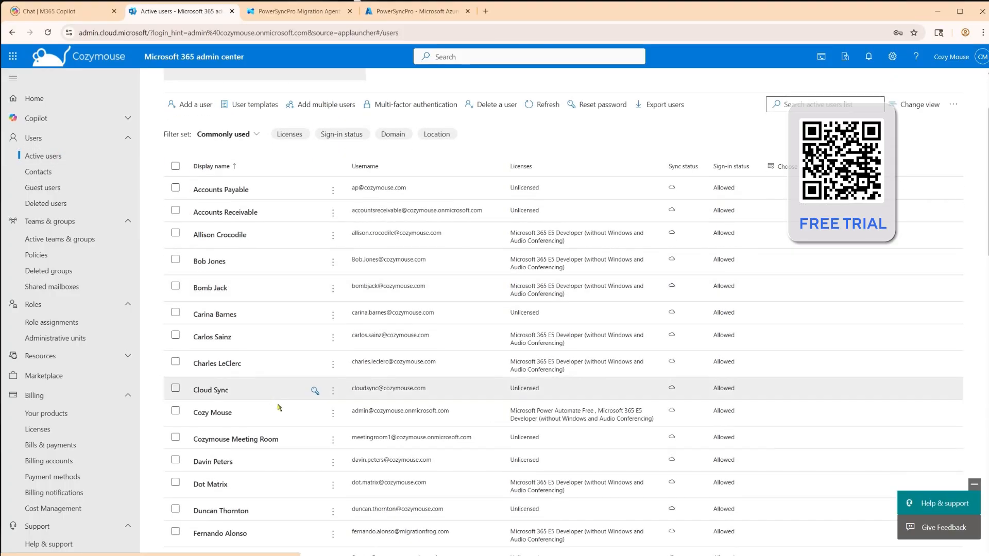
{"action": "scroll", "coordinate": [311, 389], "scroll_direction": "down", "scroll_amount": 4}
{"action": "scroll", "coordinate": [260, 438], "scroll_direction": "down", "scroll_amount": 3}
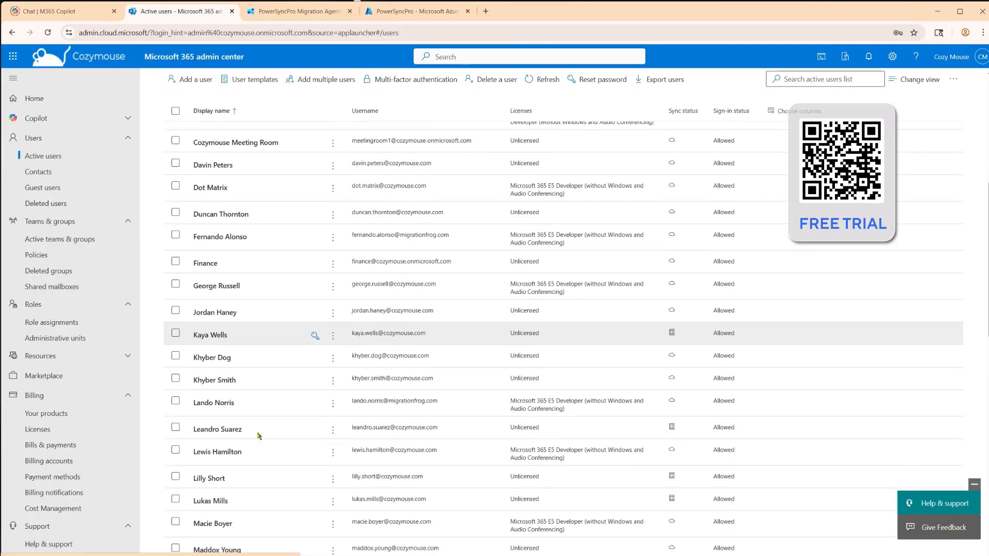
{"action": "left_click", "coordinate": [217, 403]}
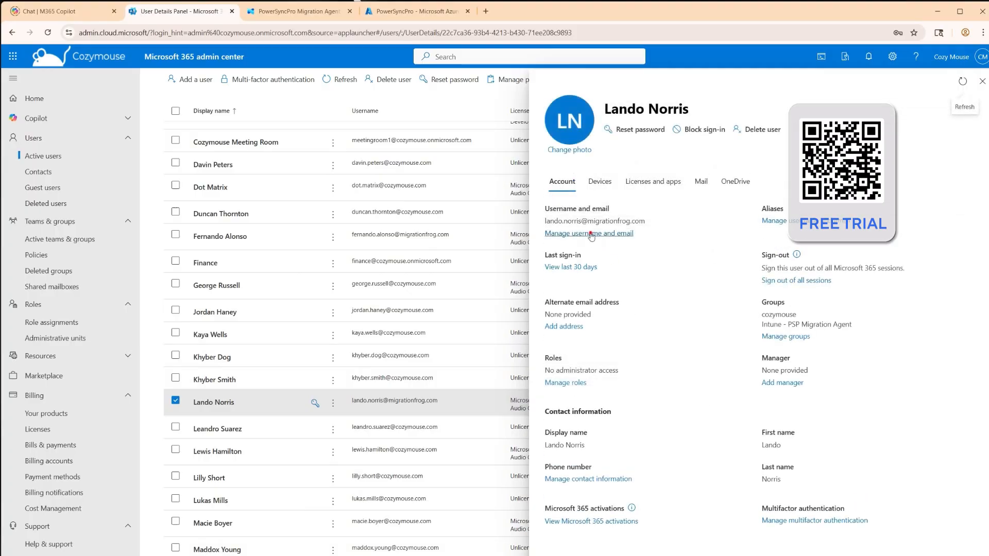
{"action": "left_click", "coordinate": [591, 234]}
Add an alias for the account with the same username on the cozymouse.com domain
{"action": "left_click", "coordinate": [596, 279]}
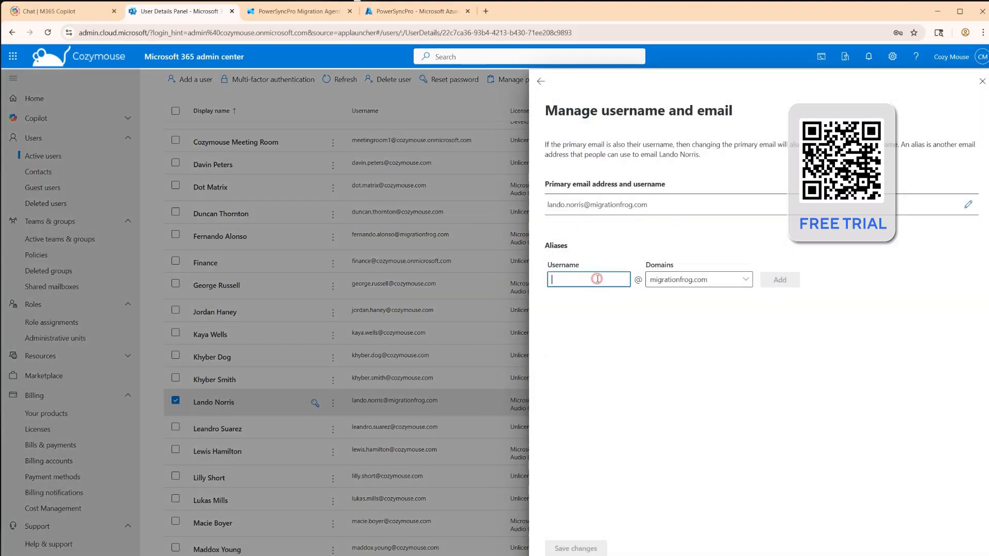
{"action": "type", "text": "lando.norris"}
{"action": "left_click", "coordinate": [698, 282]}
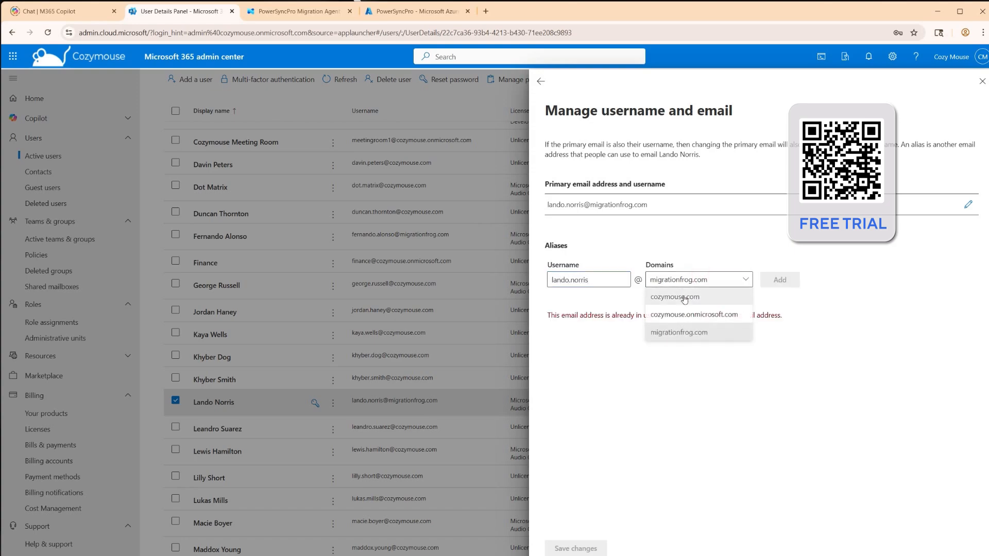
{"action": "left_click", "coordinate": [685, 298]}
{"action": "left_click", "coordinate": [780, 280]}
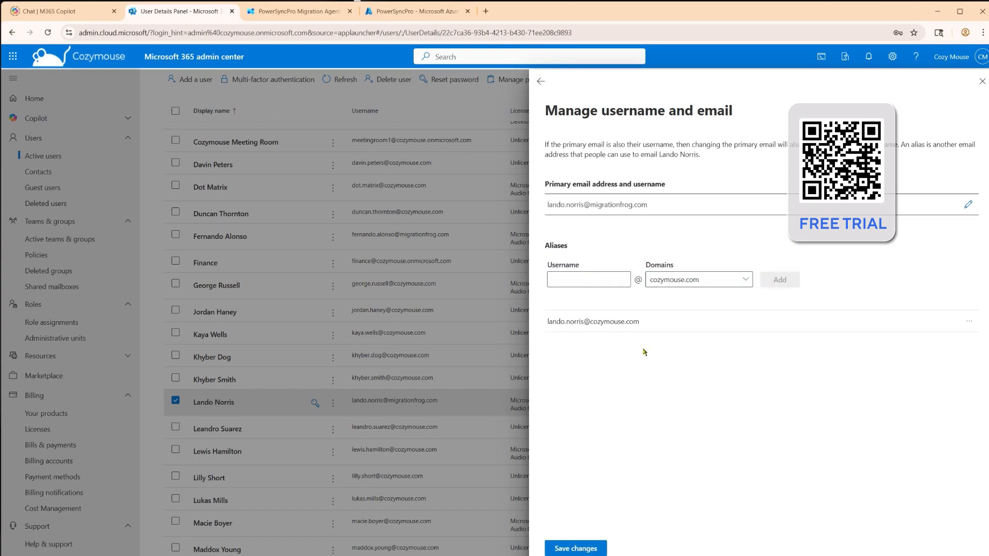
Make the cozymouse.com alias the primary email address, save the changes, and close the user's details
{"action": "left_click", "coordinate": [969, 321]}
{"action": "left_click", "coordinate": [937, 337]}
{"action": "left_click", "coordinate": [592, 548]}
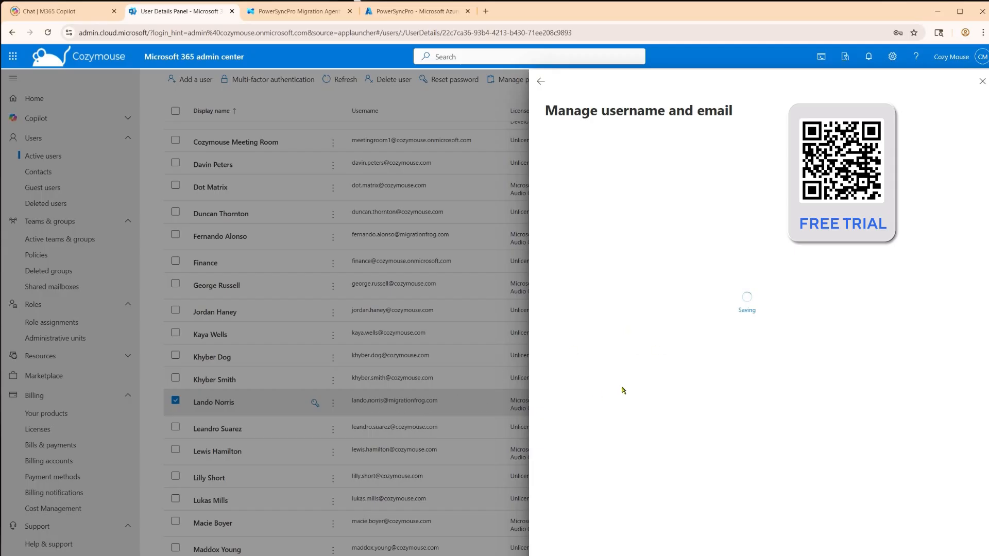
{"action": "left_click", "coordinate": [982, 81]}
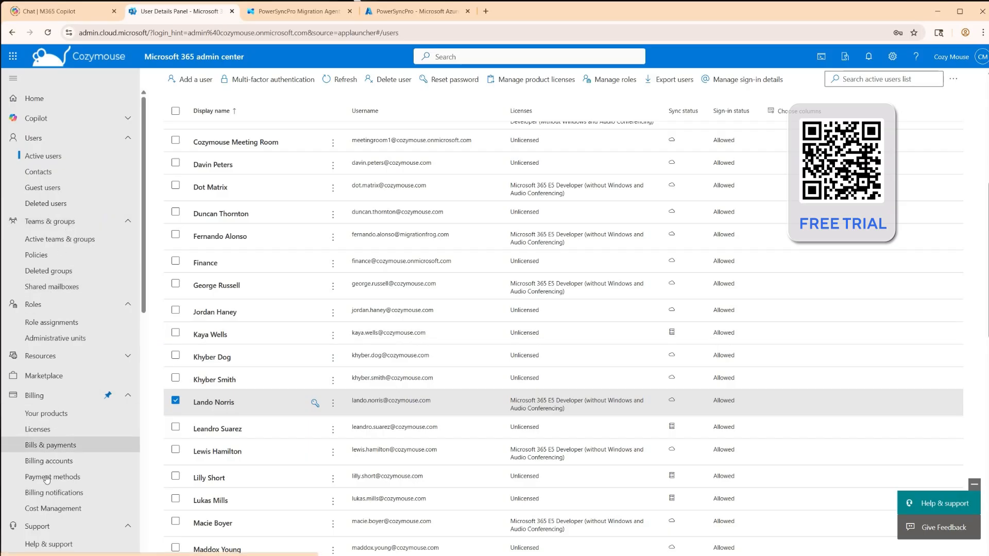
Check the users still tied to migrationfrog.com, and automatically remove the domain with its dependencies from the Cozymouse tenant
{"action": "scroll", "coordinate": [48, 443], "scroll_direction": "down", "scroll_amount": 3}
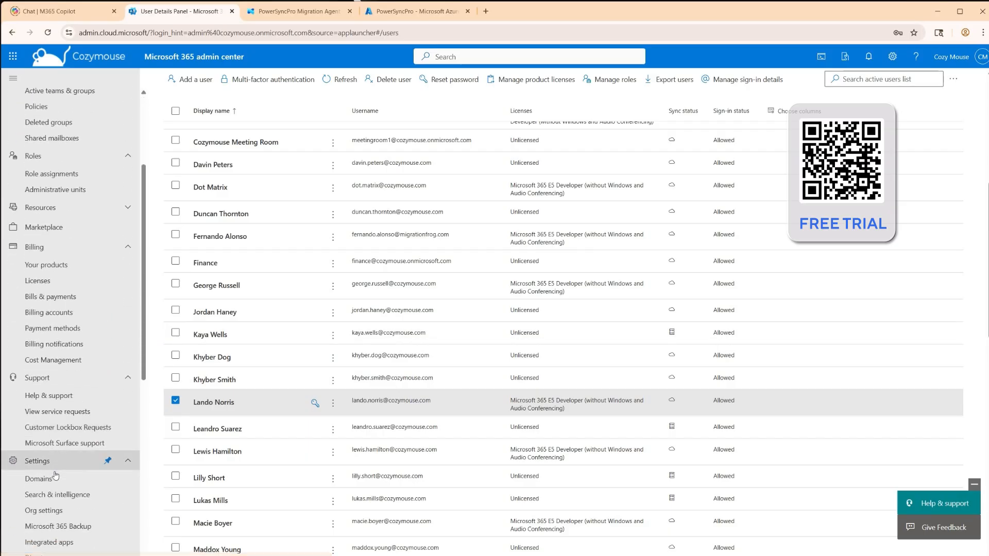
{"action": "left_click", "coordinate": [53, 478]}
{"action": "left_click", "coordinate": [227, 249]}
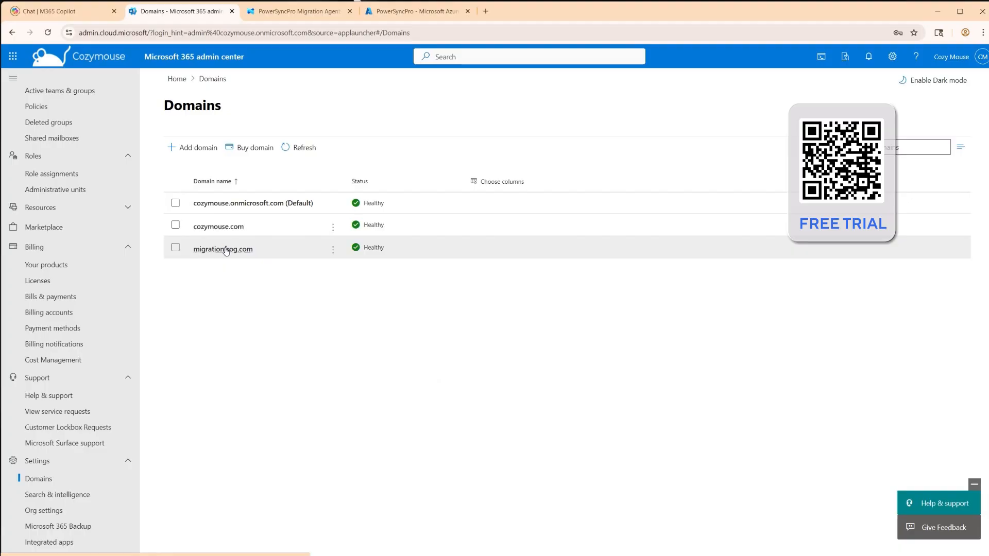
{"action": "left_click", "coordinate": [260, 174]}
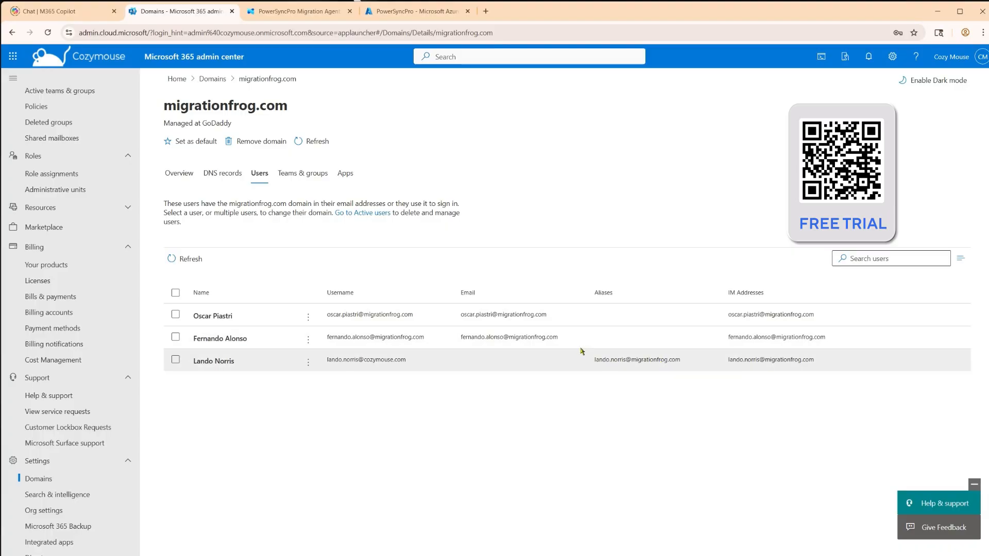
{"action": "left_click", "coordinate": [268, 141]}
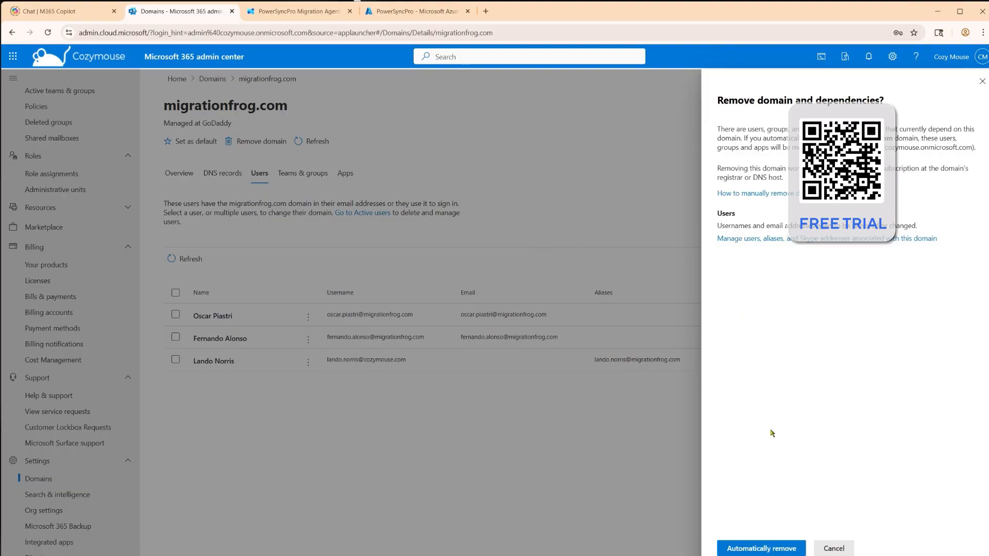
{"action": "left_click", "coordinate": [765, 549]}
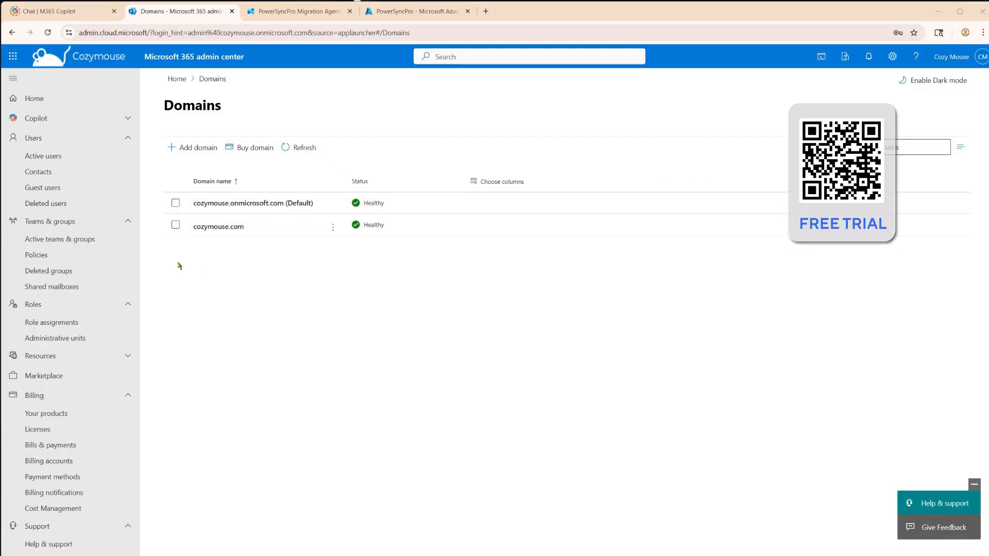
Examine the active users' usernames for the accounts that previously used the migrationfrog.com domain
{"action": "left_click", "coordinate": [63, 156]}
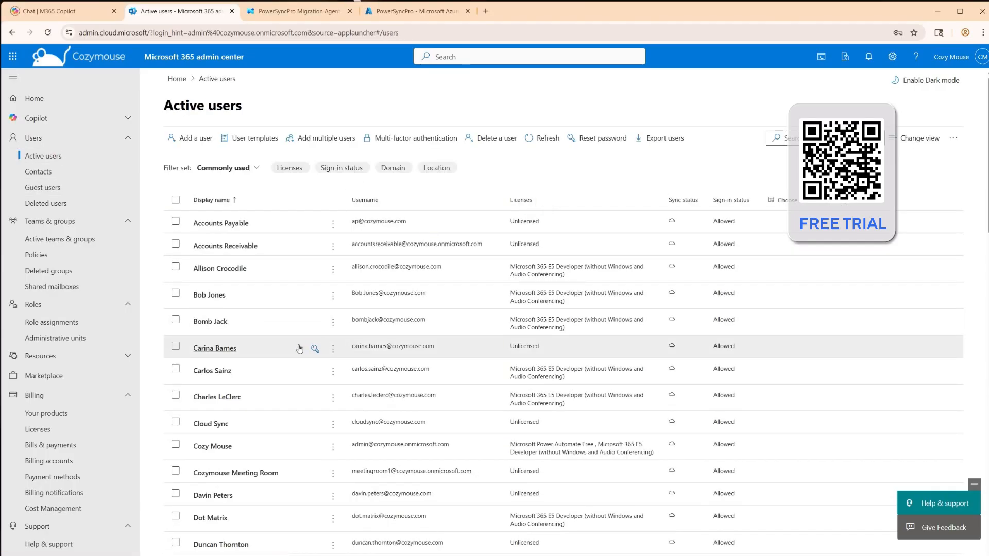
{"action": "scroll", "coordinate": [263, 352], "scroll_direction": "down", "scroll_amount": 2}
{"action": "scroll", "coordinate": [259, 350], "scroll_direction": "down", "scroll_amount": 4}
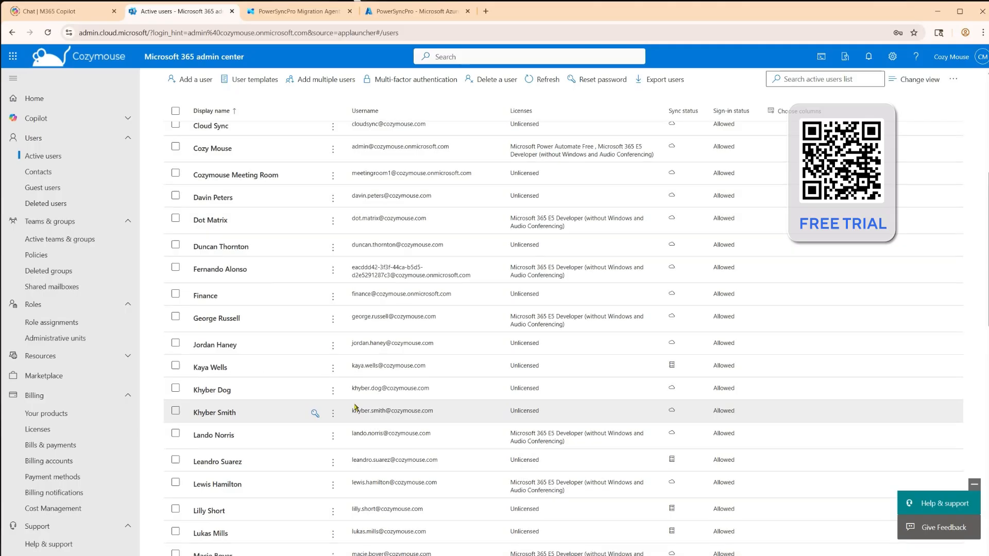
{"action": "scroll", "coordinate": [355, 409], "scroll_direction": "down", "scroll_amount": 3}
{"action": "scroll", "coordinate": [354, 407], "scroll_direction": "down", "scroll_amount": 3}
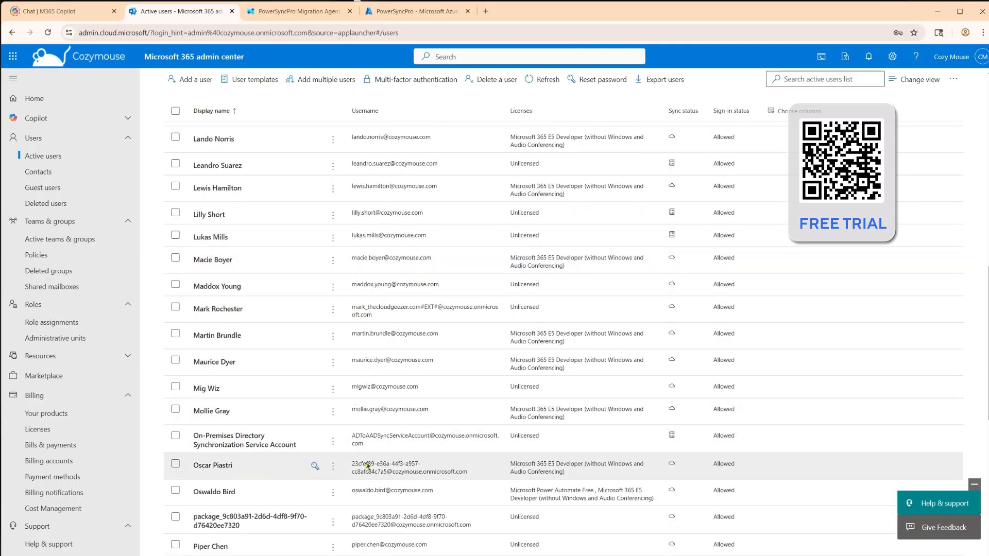
{"action": "scroll", "coordinate": [374, 466], "scroll_direction": "up", "scroll_amount": 2}
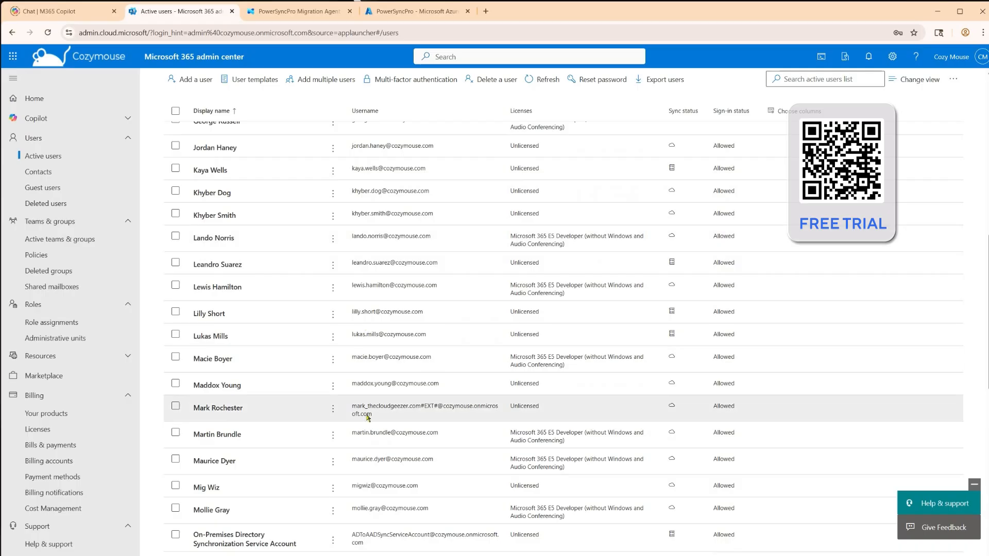
{"action": "scroll", "coordinate": [374, 462], "scroll_direction": "down", "scroll_amount": 2}
{"action": "scroll", "coordinate": [374, 462], "scroll_direction": "up", "scroll_amount": 2}
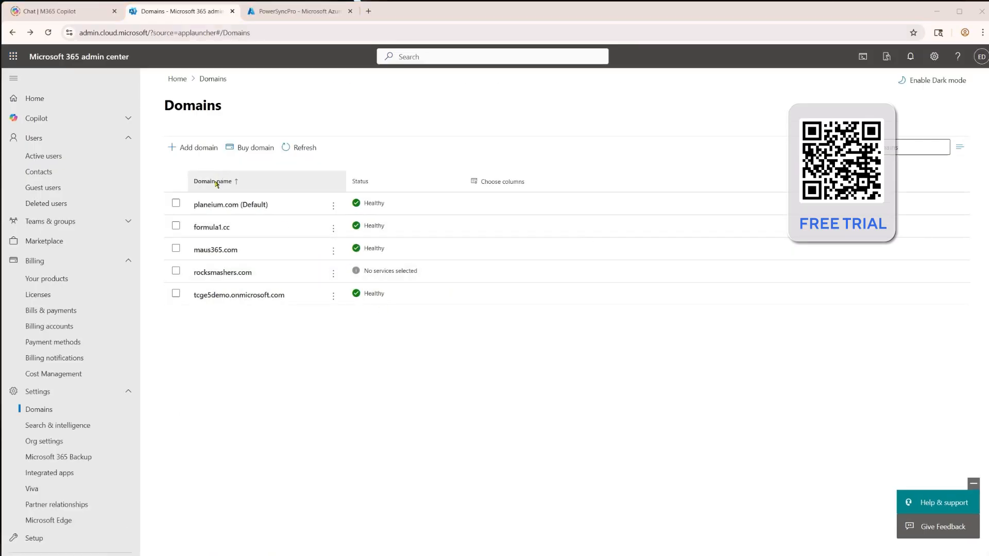
In the destination tenant's admin center, add the domain migrationfrog.com and continue with letting Microsoft add its DNS records
{"action": "left_click", "coordinate": [200, 147]}
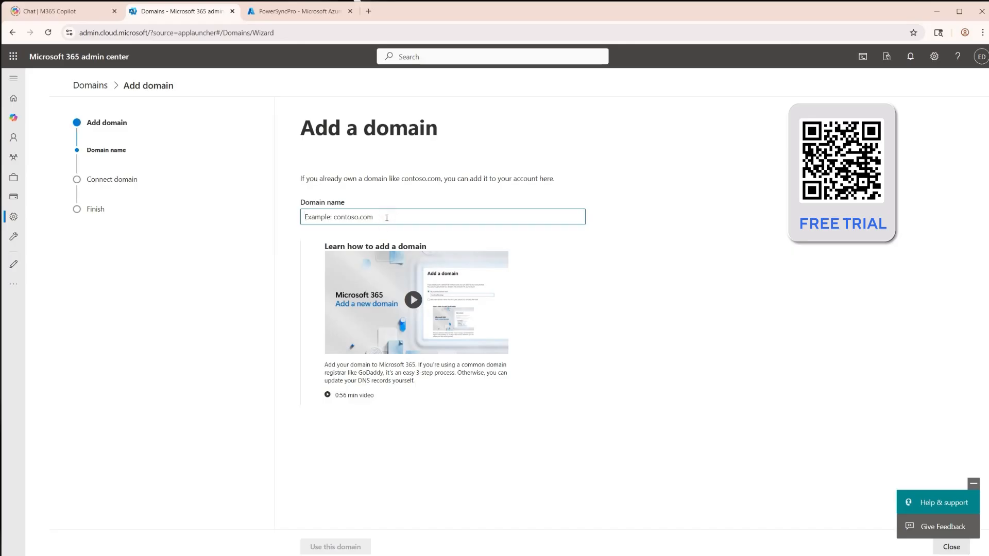
{"action": "type", "text": "migrationfrog.com"}
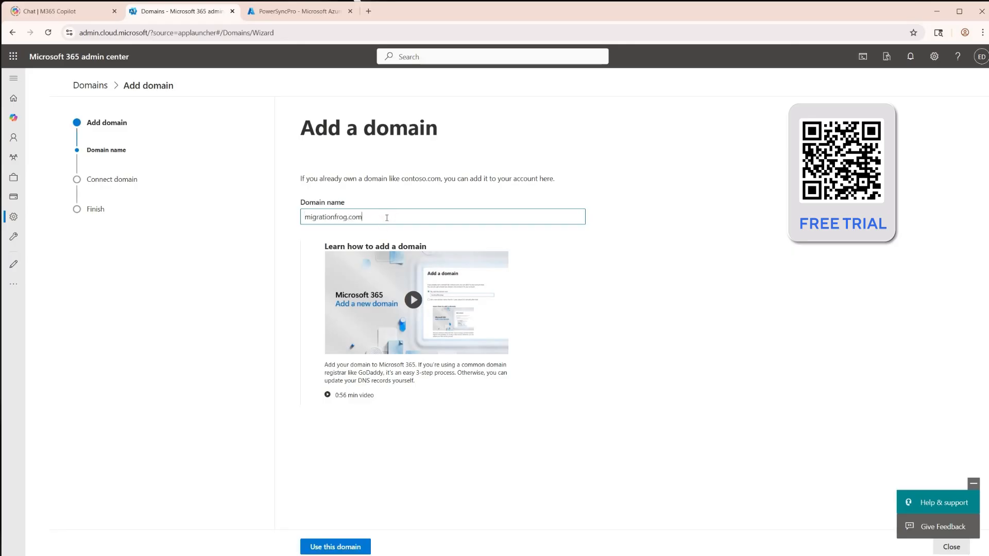
{"action": "left_click", "coordinate": [361, 545]}
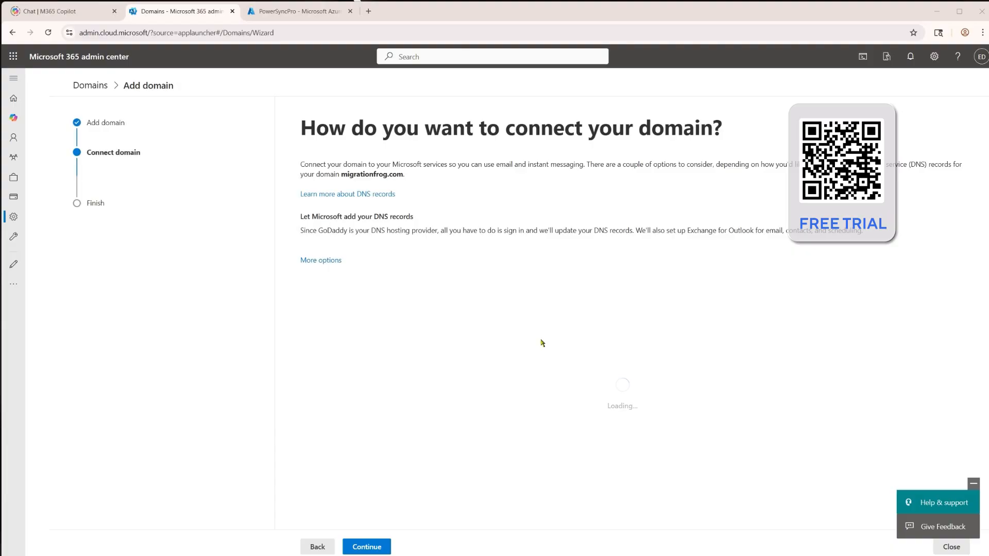
{"action": "left_click", "coordinate": [384, 553]}
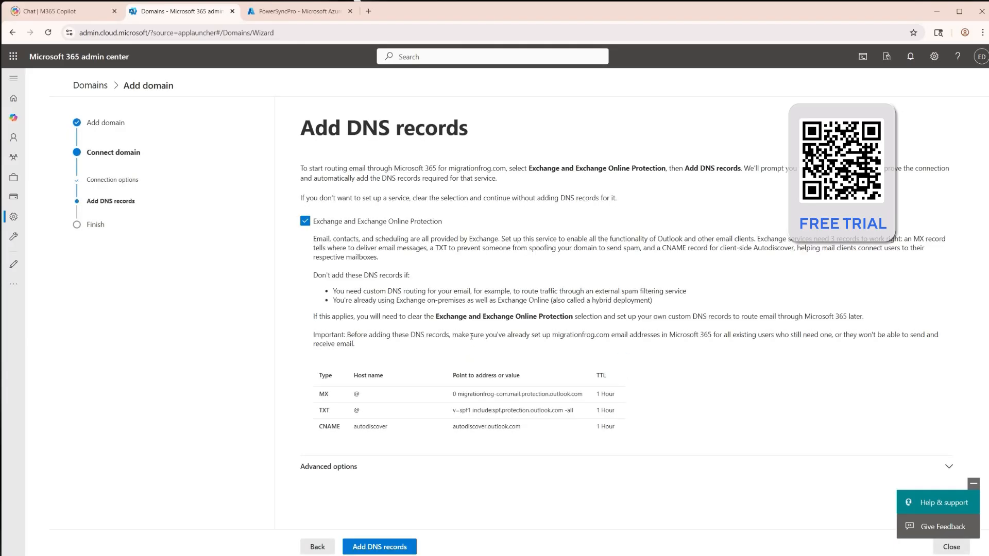
In the advanced DNS options, deselect Skype for Business and keep Intune and Mobile Device Management for Microsoft 365 selected
{"action": "left_click", "coordinate": [339, 467]}
{"action": "scroll", "coordinate": [339, 464], "scroll_direction": "down", "scroll_amount": 4}
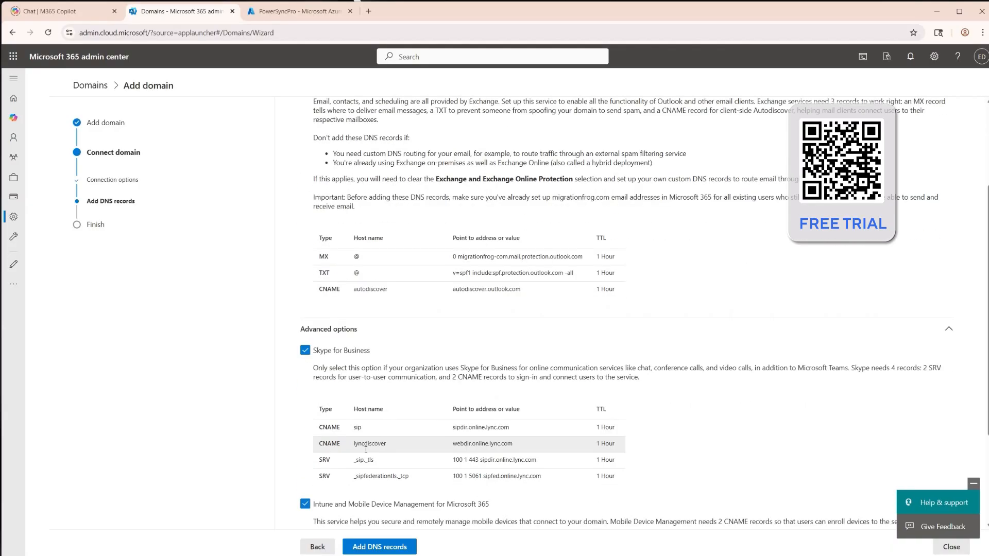
{"action": "scroll", "coordinate": [366, 452], "scroll_direction": "down", "scroll_amount": 2}
{"action": "left_click", "coordinate": [306, 358]}
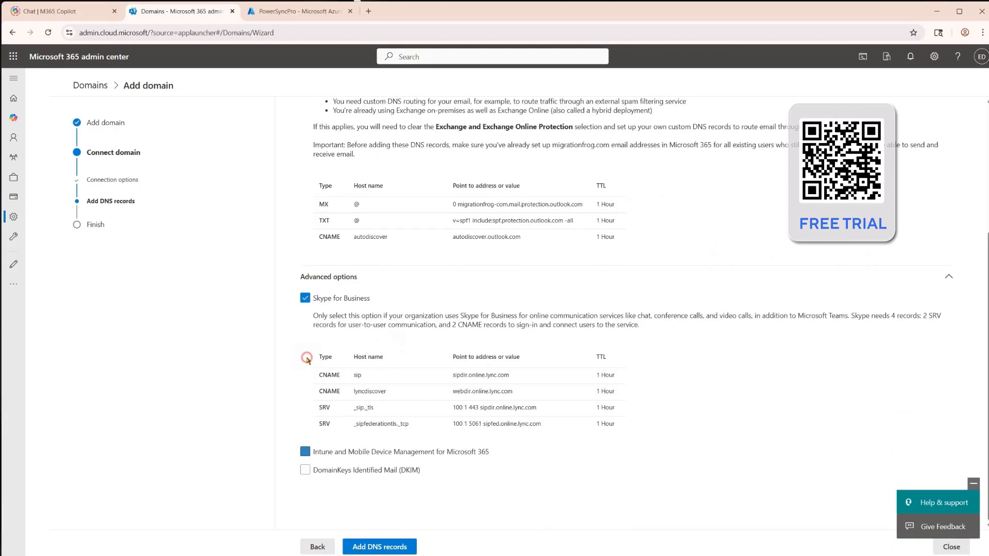
{"action": "left_click", "coordinate": [306, 300]}
{"action": "left_click", "coordinate": [304, 452]}
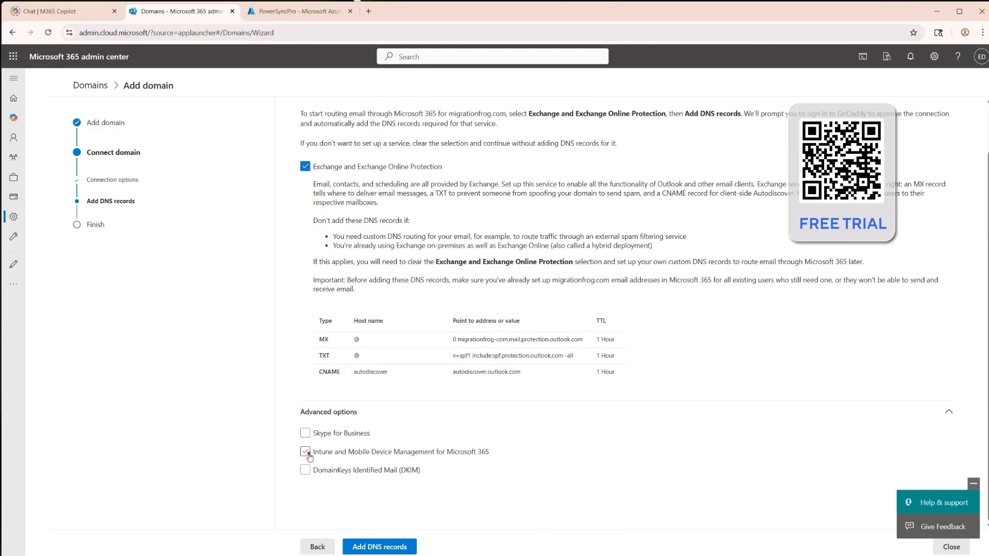
Enable DomainKeys Identified Mail (DKIM) and start adding the DNS records for migrationfrog.com
{"action": "scroll", "coordinate": [342, 490], "scroll_direction": "down", "scroll_amount": 2}
{"action": "left_click", "coordinate": [305, 470]}
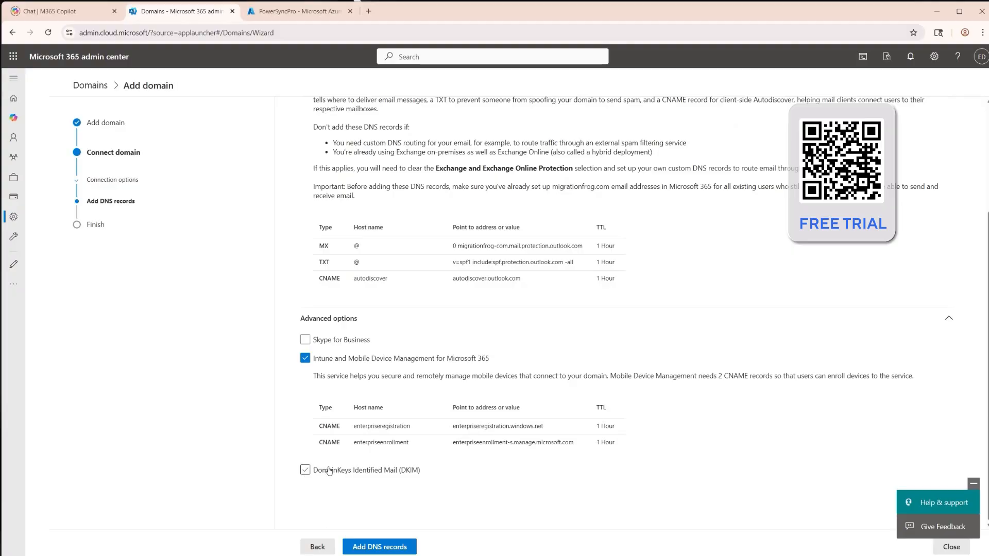
{"action": "left_click", "coordinate": [305, 470]}
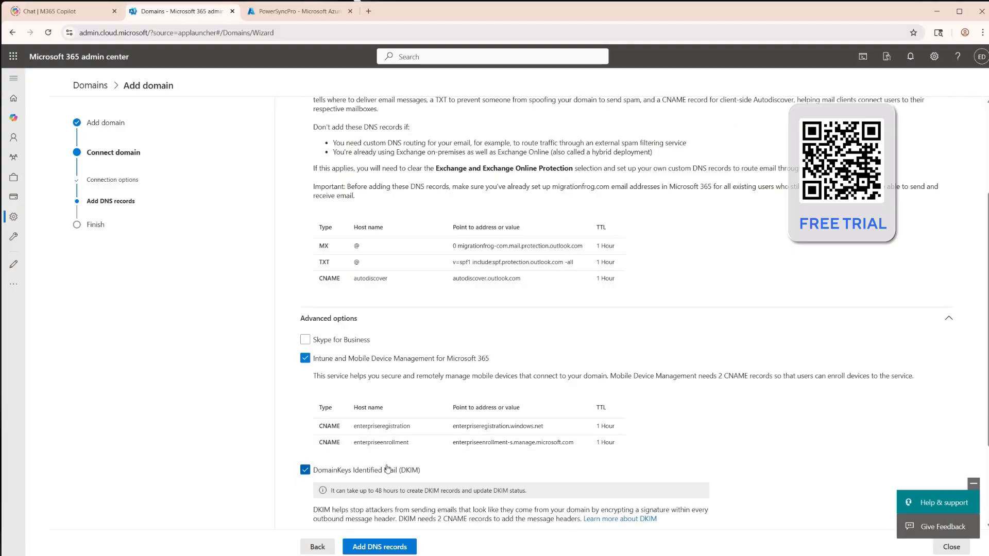
{"action": "scroll", "coordinate": [578, 503], "scroll_direction": "down", "scroll_amount": 3}
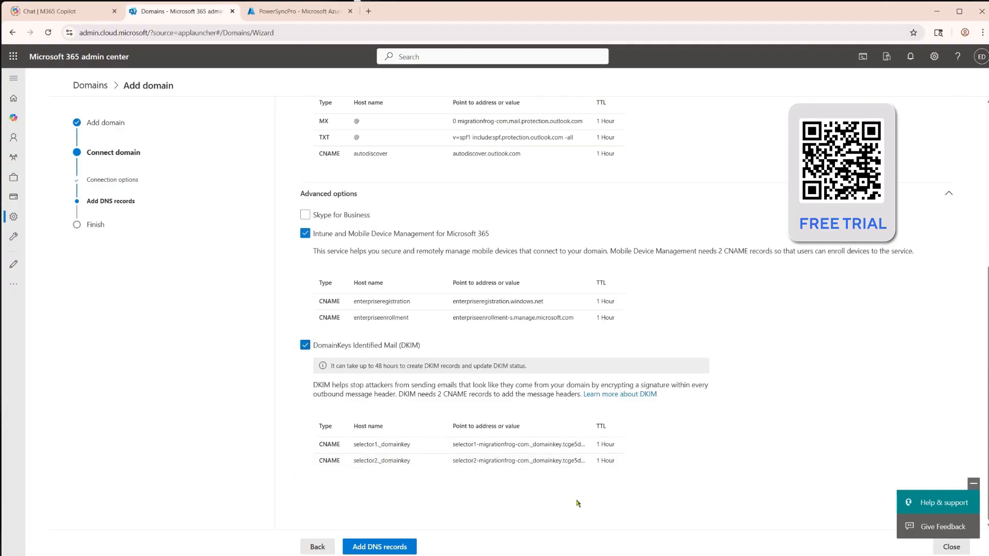
{"action": "left_click", "coordinate": [391, 547]}
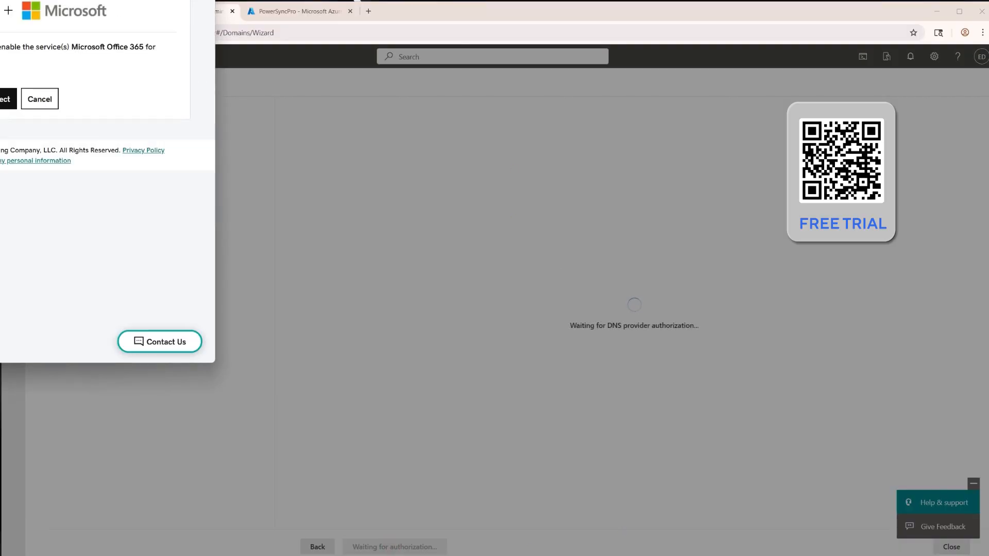
Authorize the DNS provider to connect migrationfrog.com to Microsoft Office 365 and finish the domain setup
{"action": "left_click", "coordinate": [197, 247]}
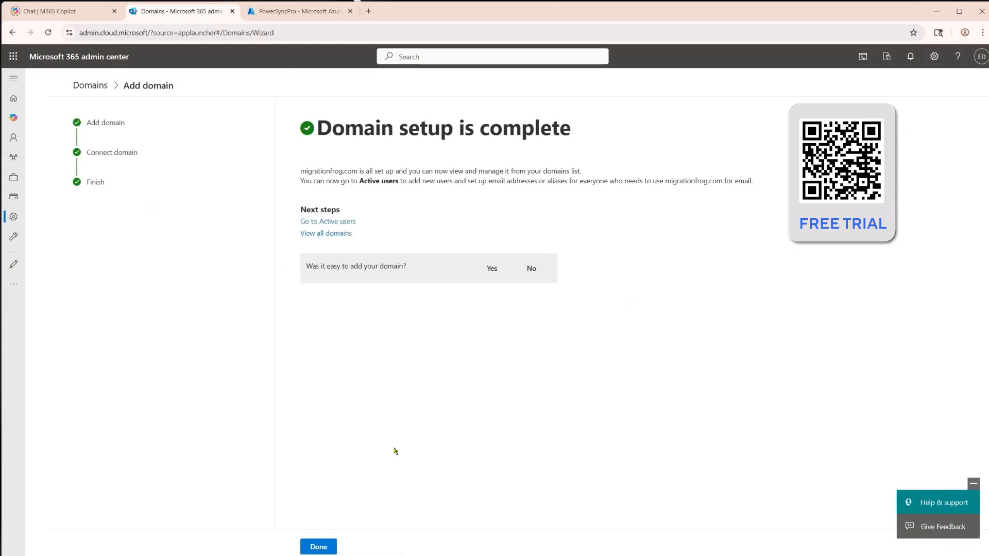
{"action": "left_click", "coordinate": [326, 548]}
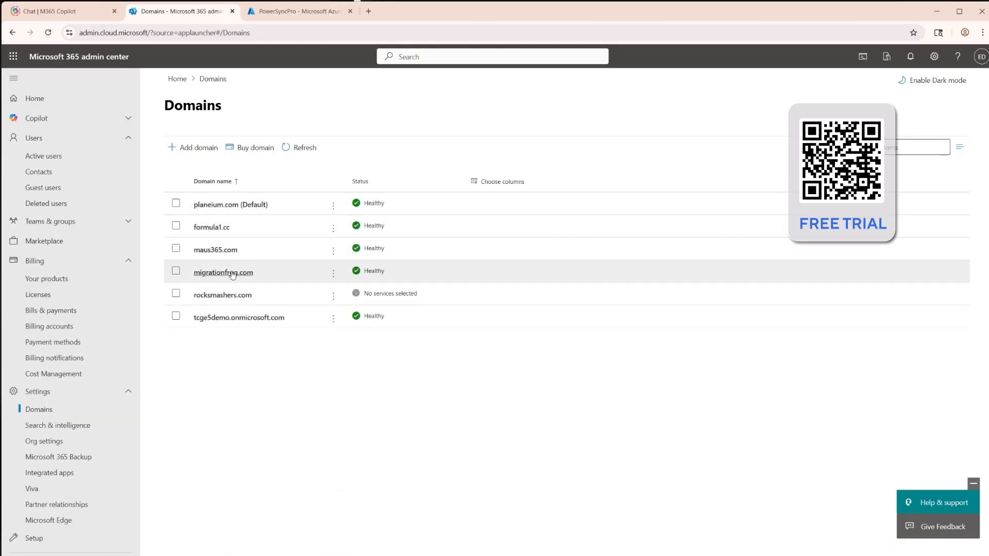
{"action": "left_click", "coordinate": [65, 156]}
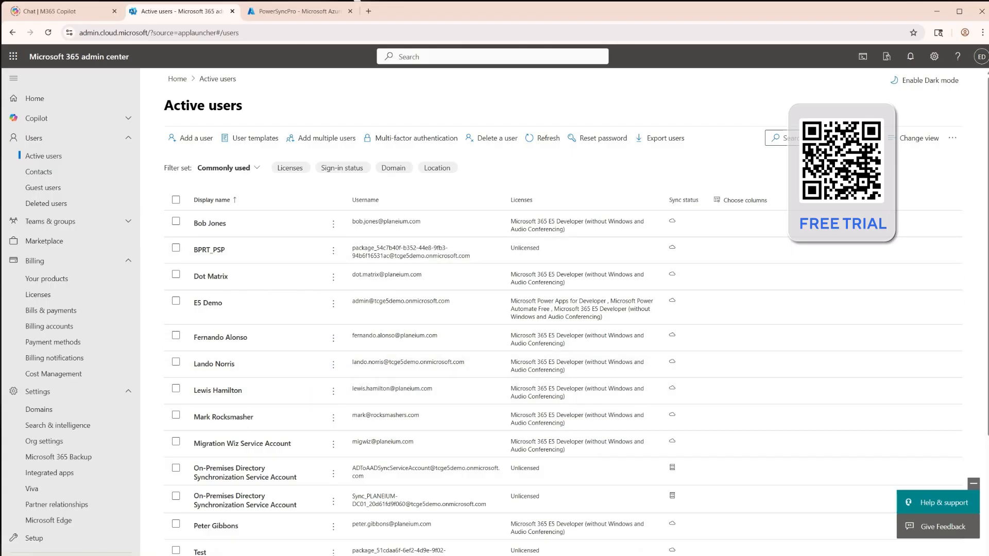
{"action": "left_click", "coordinate": [217, 364]}
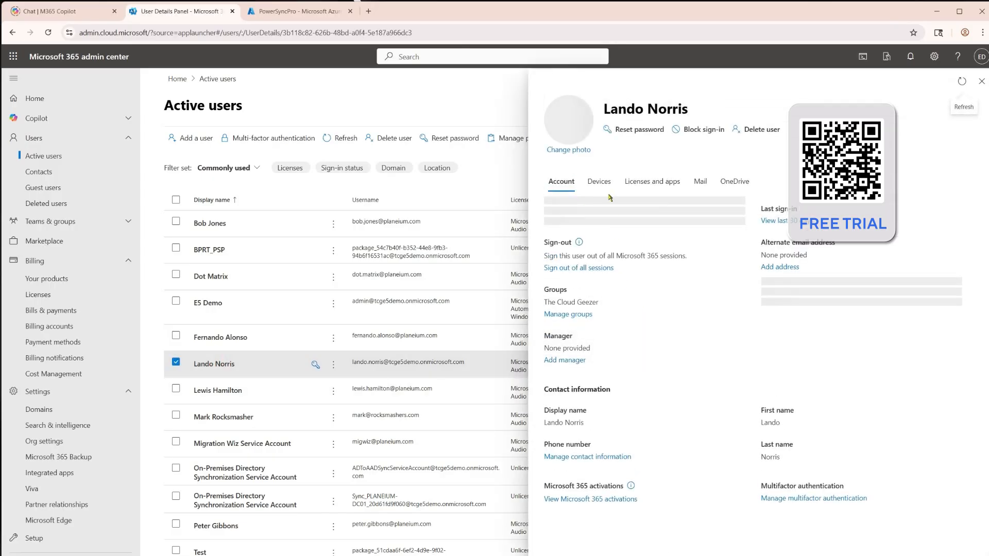
{"action": "left_click", "coordinate": [588, 235]}
{"action": "left_click", "coordinate": [573, 280]}
{"action": "type", "text": "lando."}
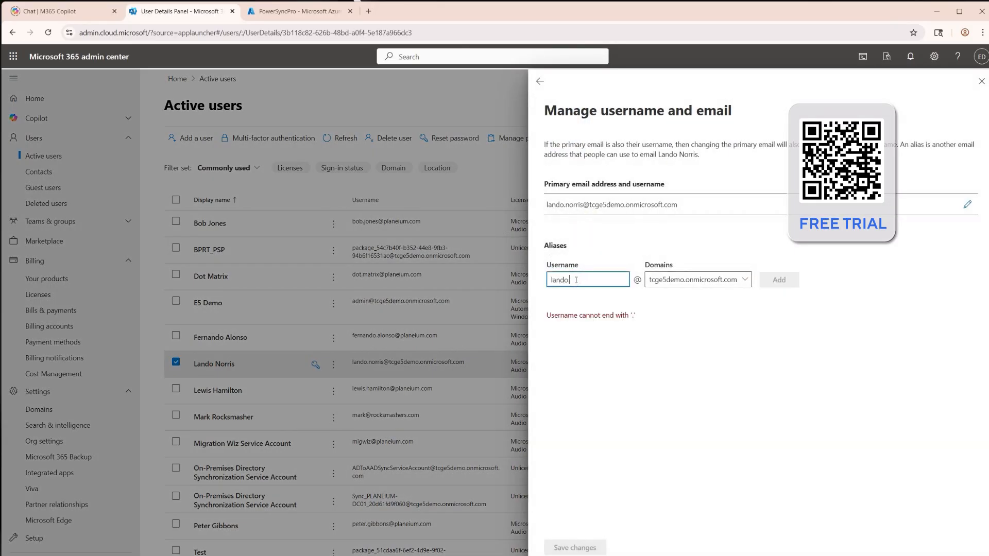
{"action": "type", "text": "norris"}
{"action": "left_click", "coordinate": [690, 283]}
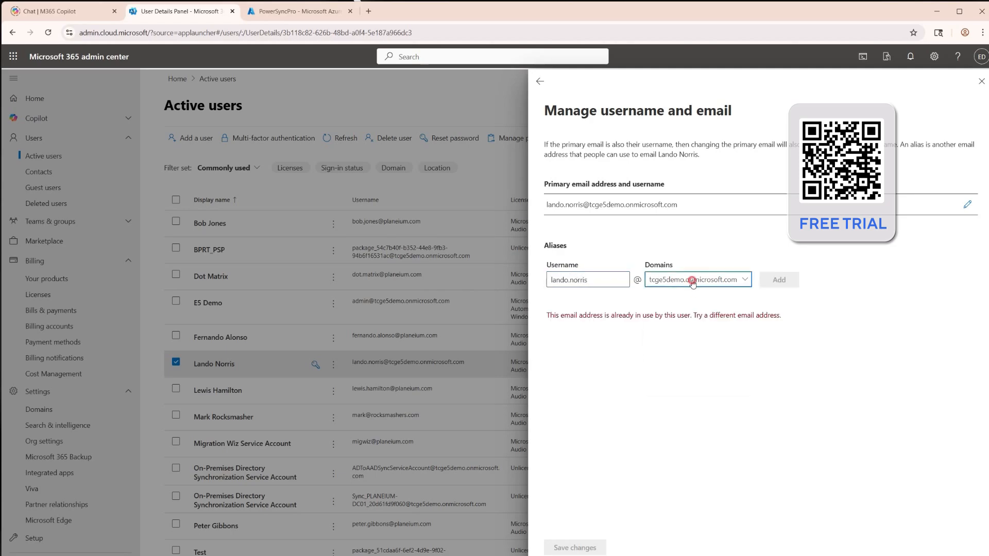
{"action": "left_click", "coordinate": [680, 331]}
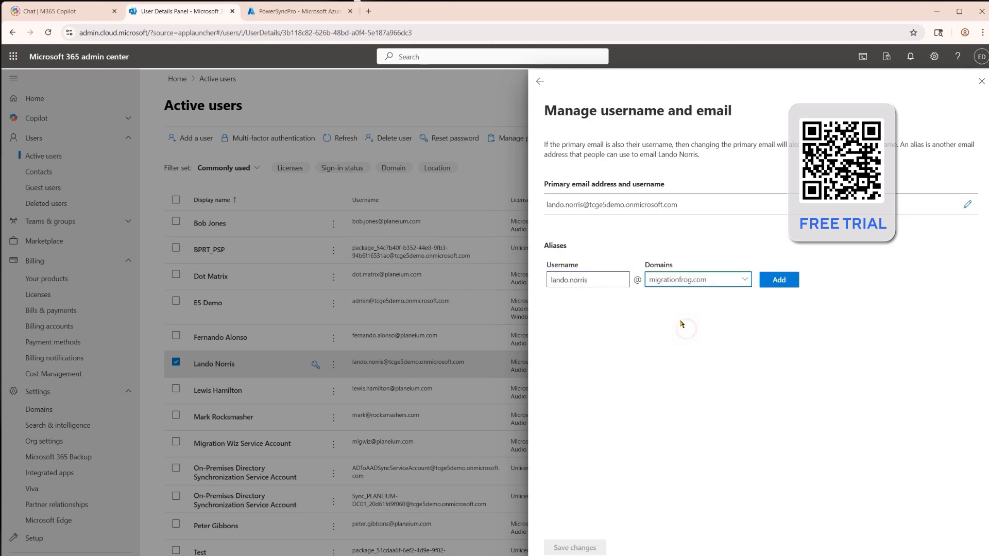
{"action": "left_click", "coordinate": [778, 284]}
Make the migrationfrog.com alias Lando Norris's primary email and username, save the change and deselect the user
{"action": "left_click", "coordinate": [968, 321]}
{"action": "left_click", "coordinate": [924, 336]}
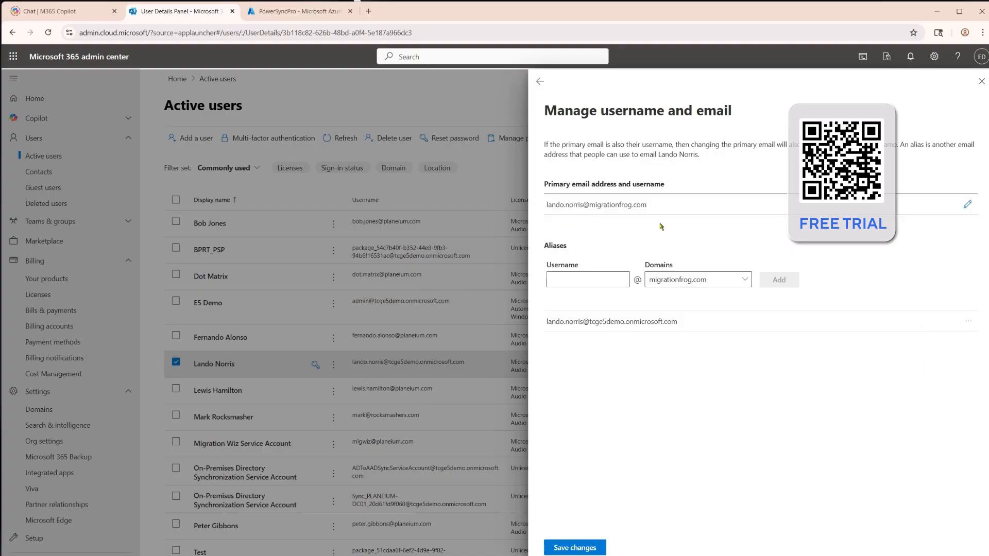
{"action": "left_click", "coordinate": [589, 547]}
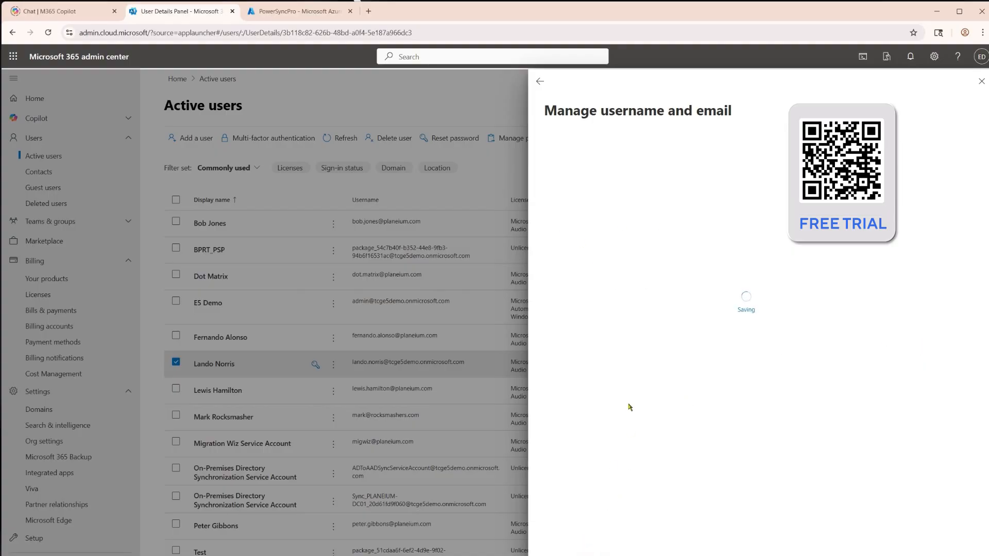
{"action": "left_click", "coordinate": [982, 82]}
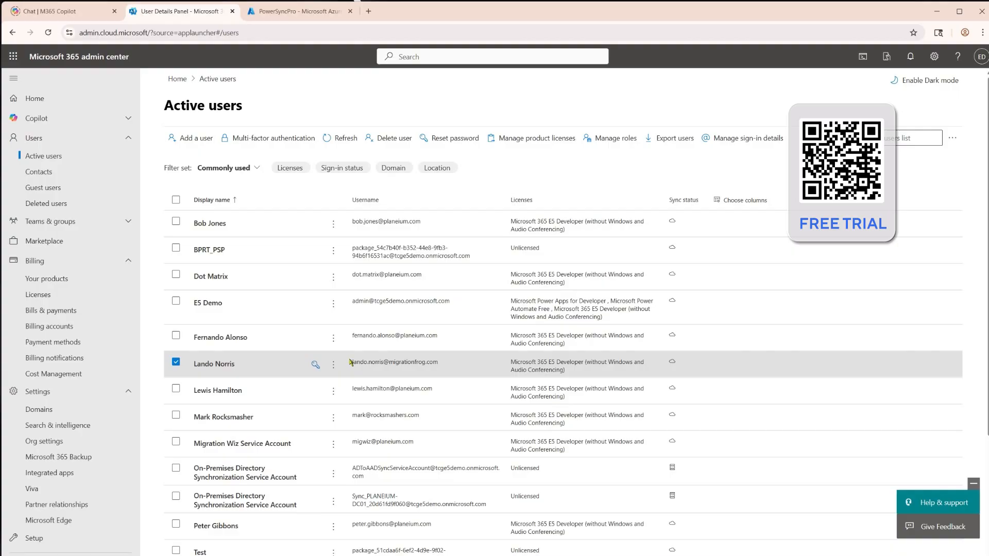
{"action": "left_click", "coordinate": [175, 362]}
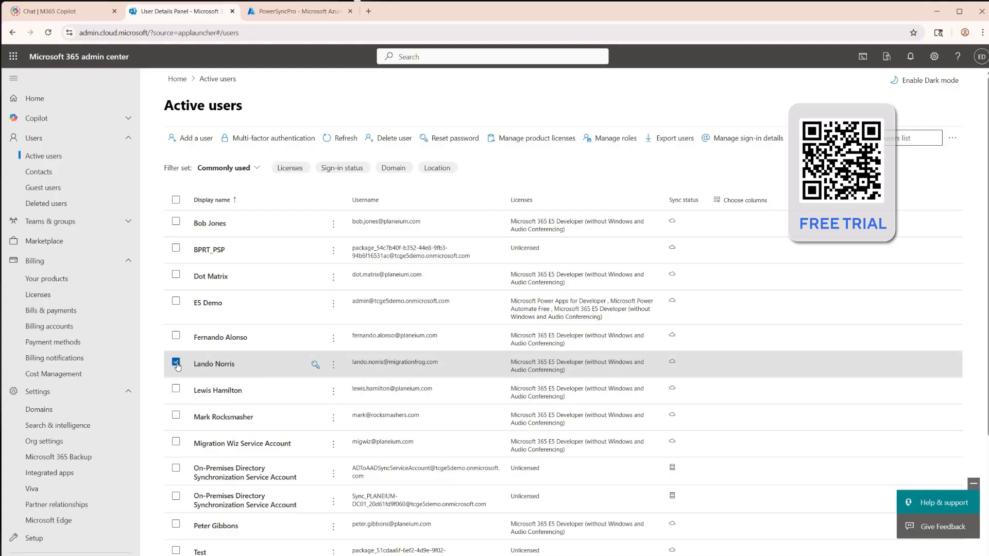
{"action": "left_click", "coordinate": [220, 337]}
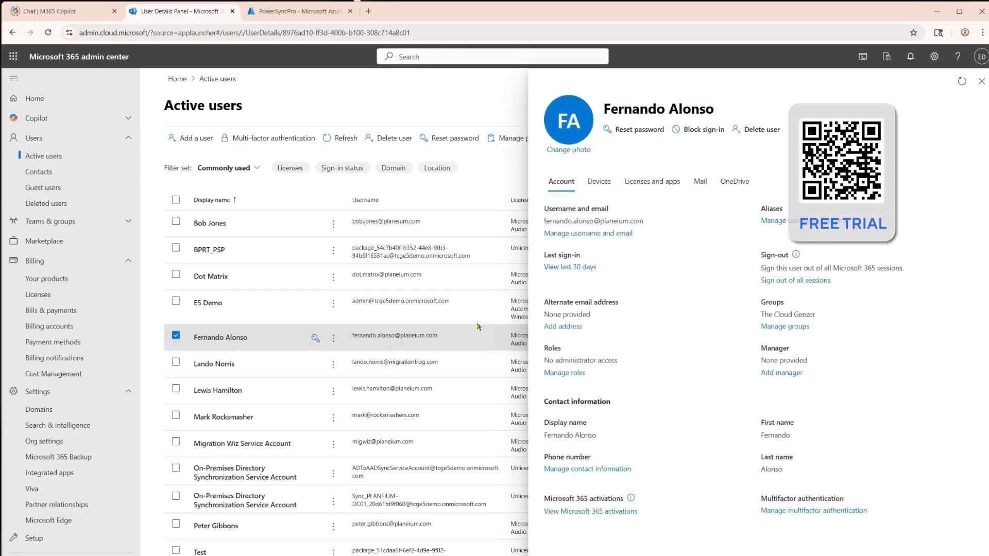
{"action": "left_click", "coordinate": [620, 233]}
{"action": "left_click", "coordinate": [599, 278]}
{"action": "type", "text": "fernand"}
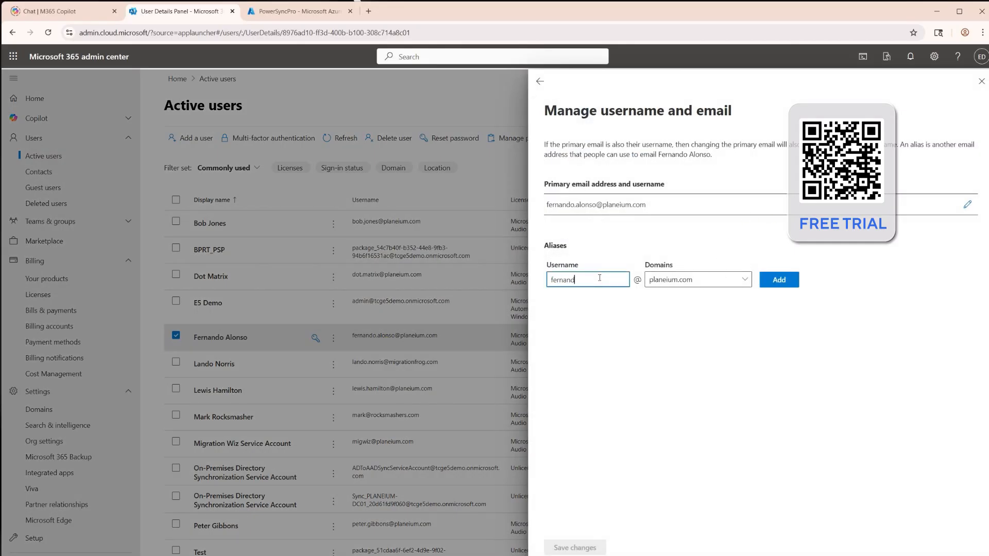
{"action": "type", "text": "o.alonso"}
{"action": "left_click", "coordinate": [671, 279]}
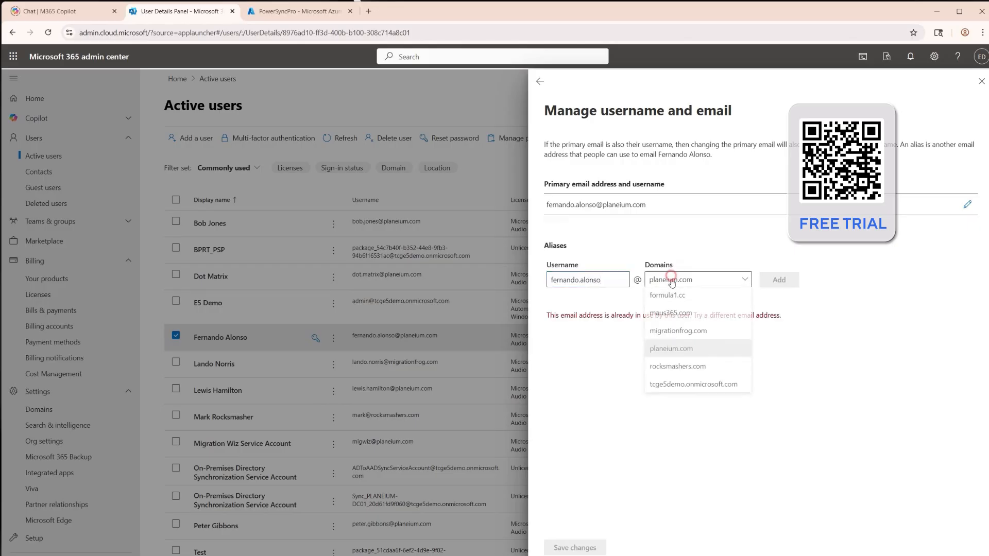
{"action": "left_click", "coordinate": [685, 331]}
{"action": "left_click", "coordinate": [779, 280]}
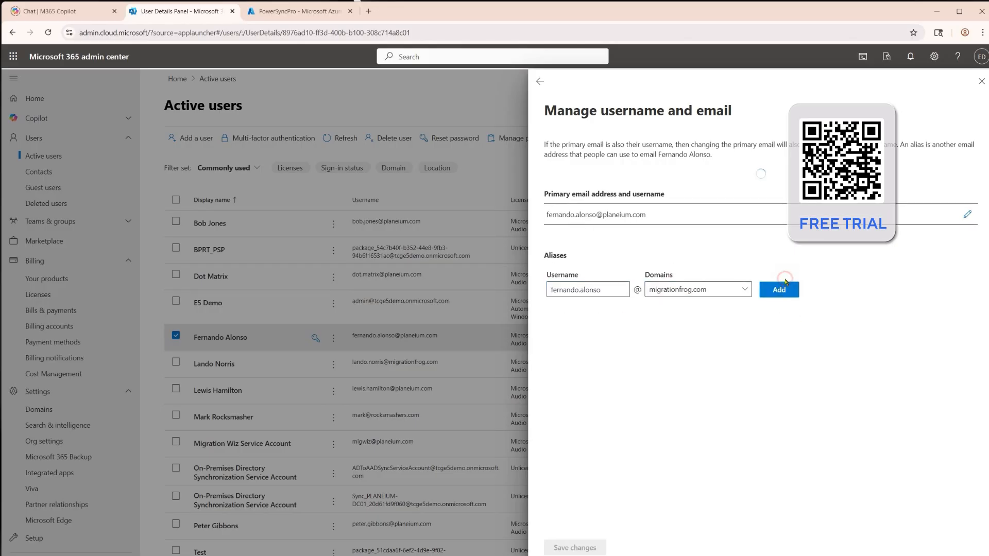
Make the migrationfrog.com alias Fernando Alonso's primary email and username, save the change and deselect the user
{"action": "left_click", "coordinate": [970, 322]}
{"action": "left_click", "coordinate": [936, 340]}
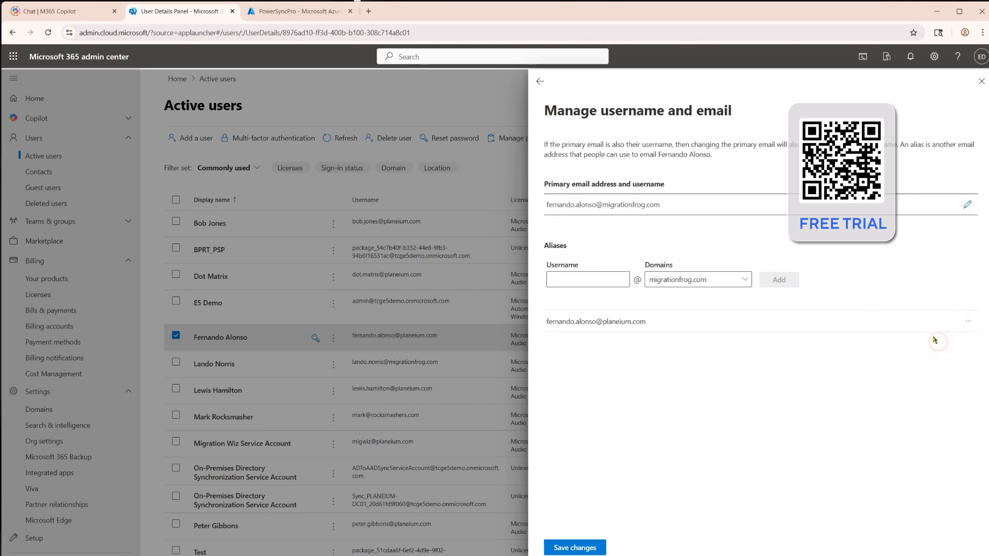
{"action": "left_click", "coordinate": [601, 548]}
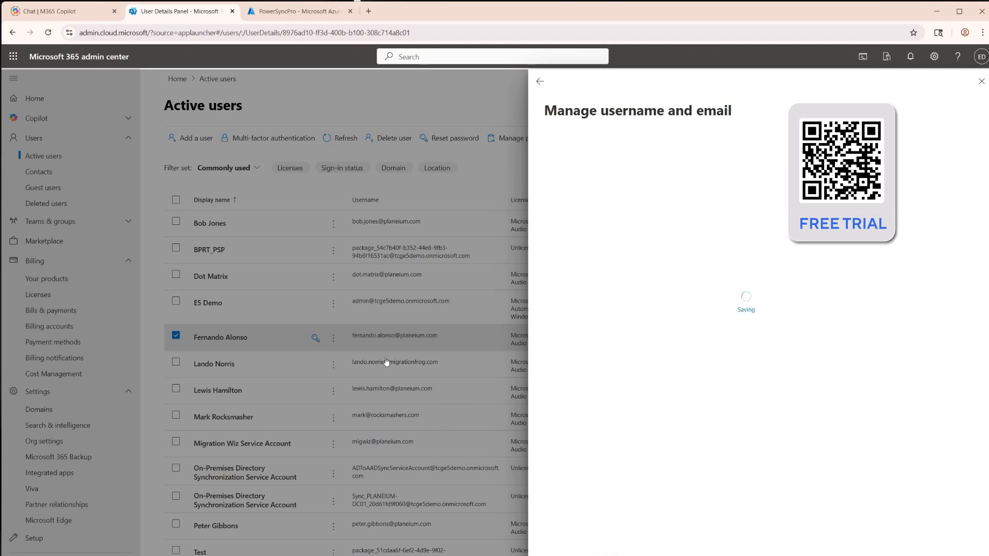
{"action": "left_click", "coordinate": [981, 81]}
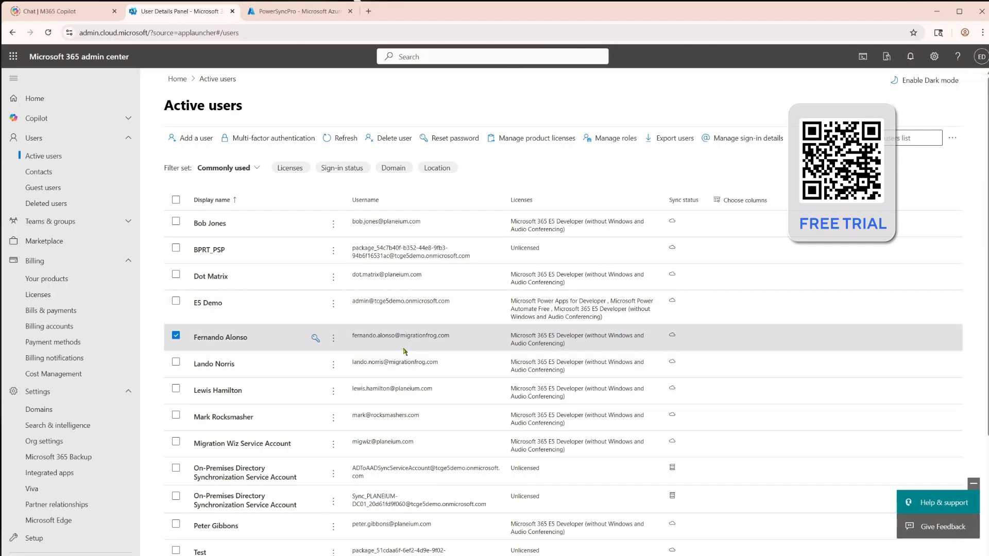
{"action": "left_click", "coordinate": [175, 335]}
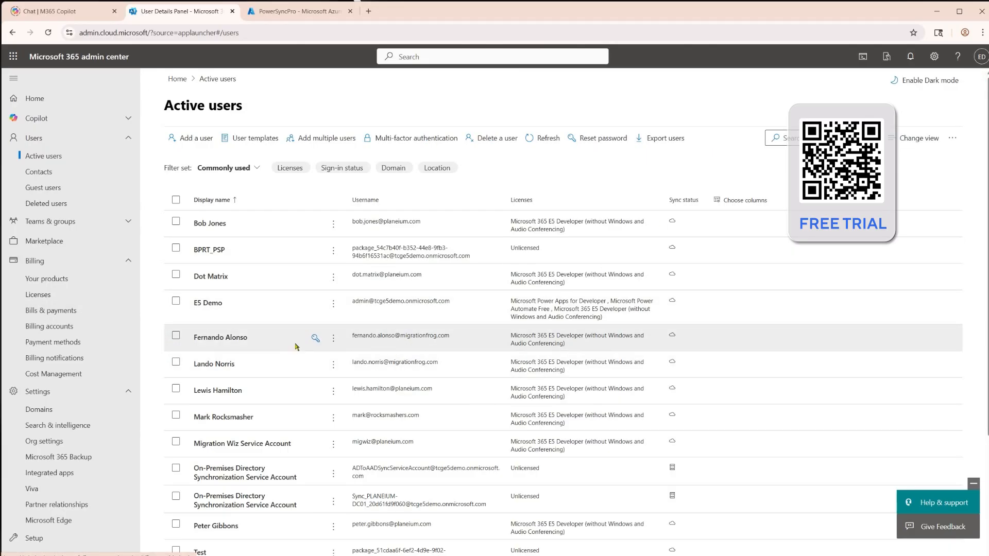
Reset Fernando Alonso's password by entering a new account password, without requiring a change at first sign-in
{"action": "left_click", "coordinate": [315, 340]}
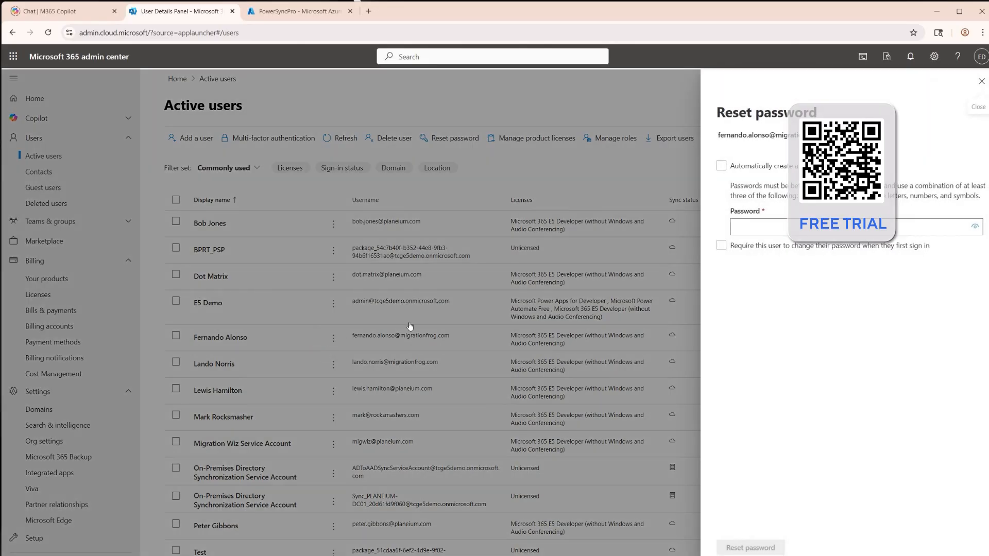
{"action": "left_click", "coordinate": [779, 227]}
{"action": "type", "text": "P"}
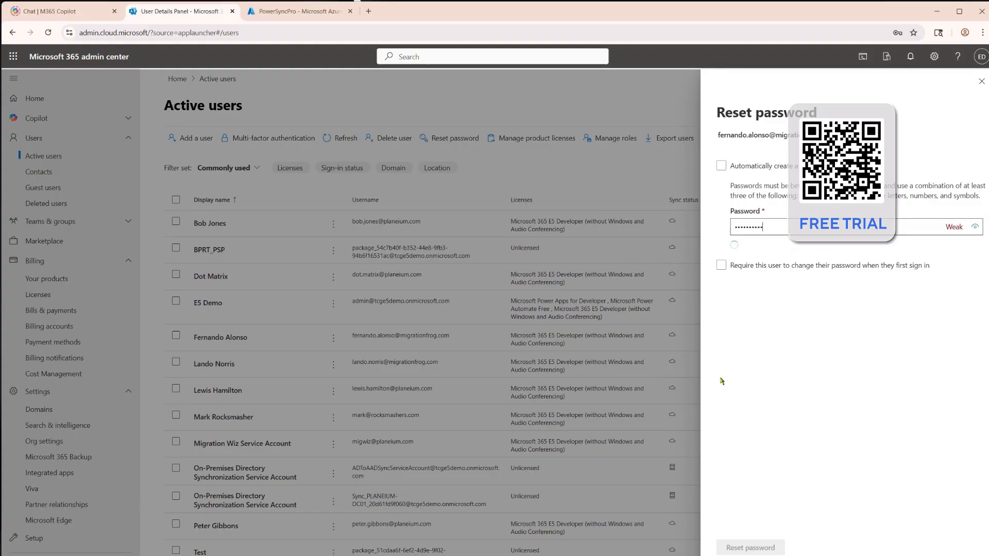
{"action": "left_click", "coordinate": [775, 548]}
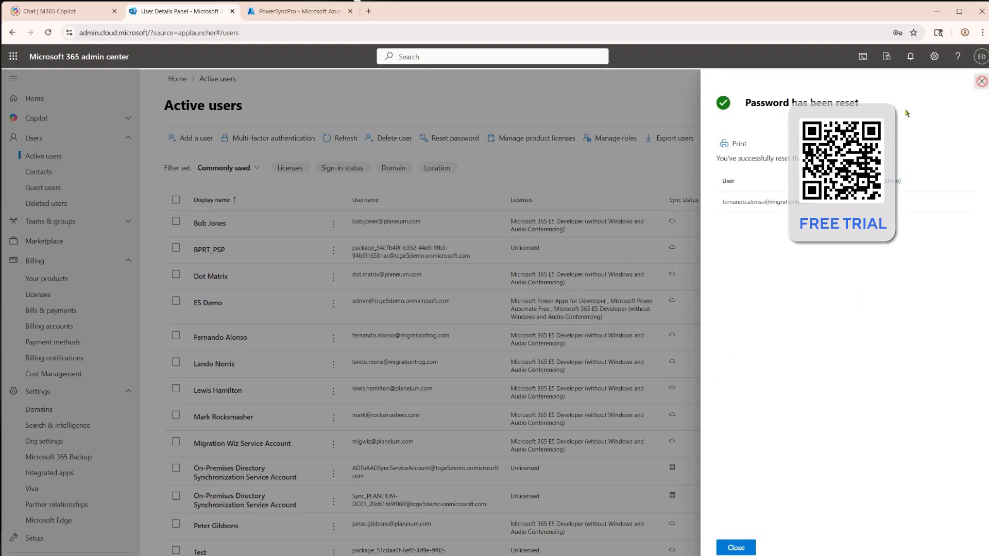
{"action": "left_click", "coordinate": [981, 82]}
Reset Lando Norris's password by entering a new account password, without requiring a change at first sign-in
{"action": "left_click", "coordinate": [315, 365]}
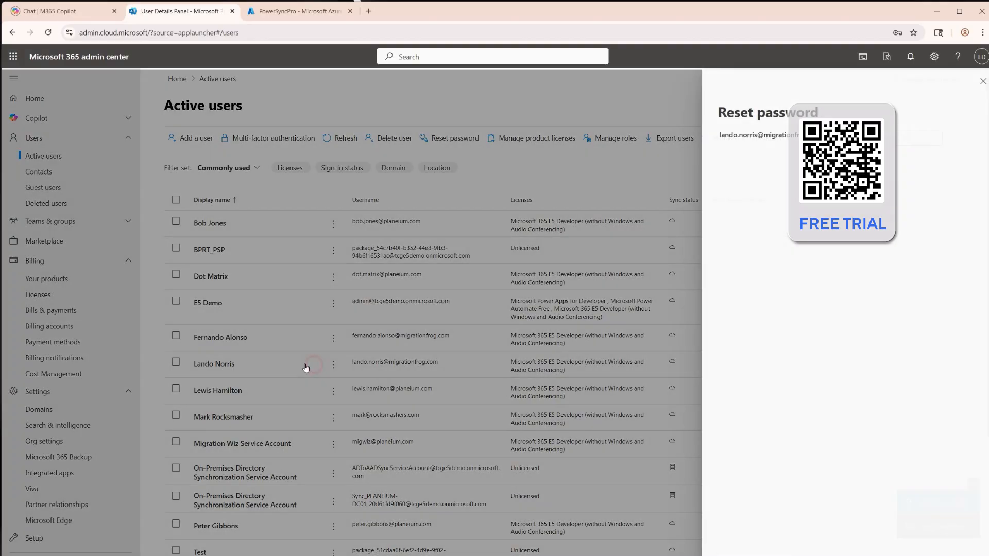
{"action": "left_click", "coordinate": [741, 227]}
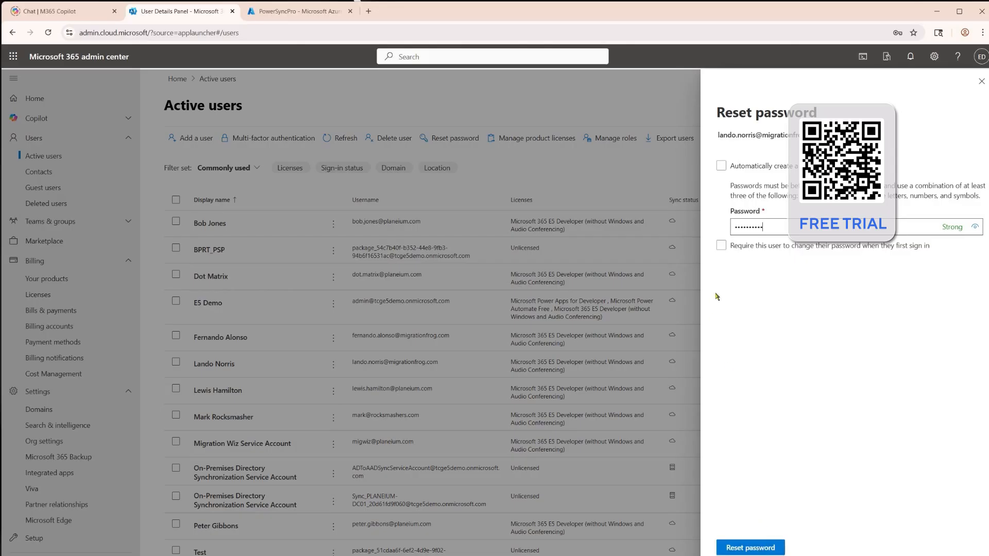
{"action": "left_click", "coordinate": [775, 546]}
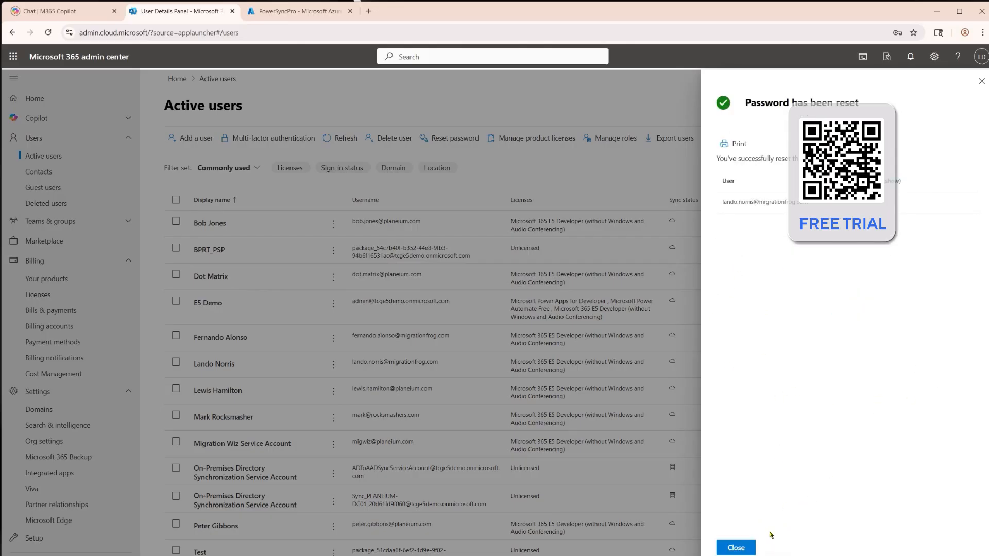
{"action": "left_click", "coordinate": [742, 548]}
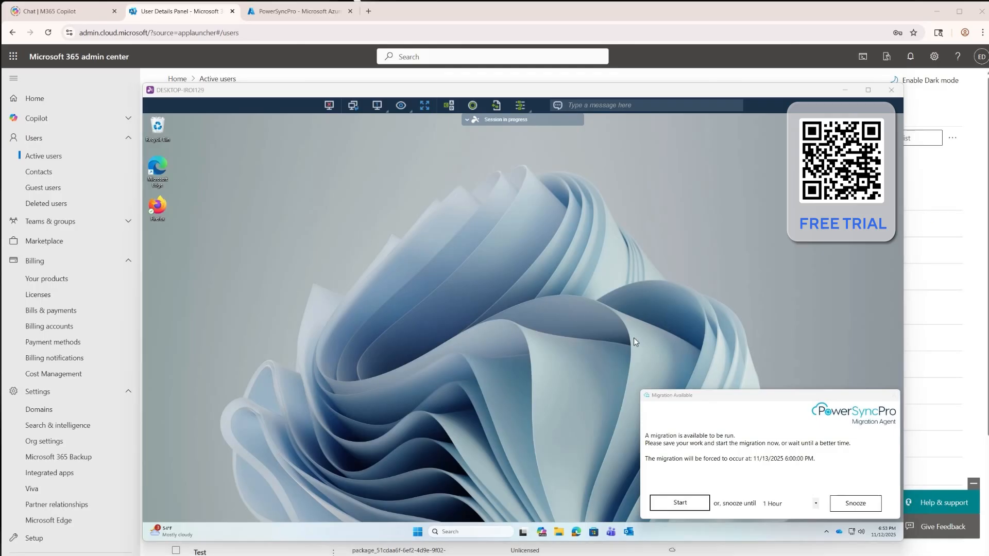
Start the available PowerSyncPro migration on the remote desktop and sign in with Lando Norris's migrationfrog.com username and account password
{"action": "left_click", "coordinate": [680, 503]}
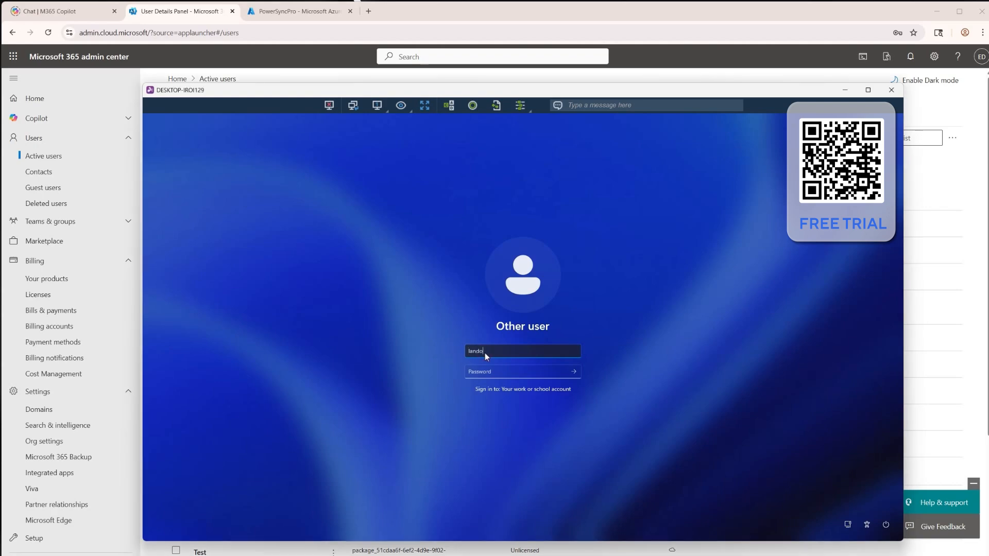
{"action": "type", "text": "grationfrog.com"}
{"action": "key", "text": "Tab"}
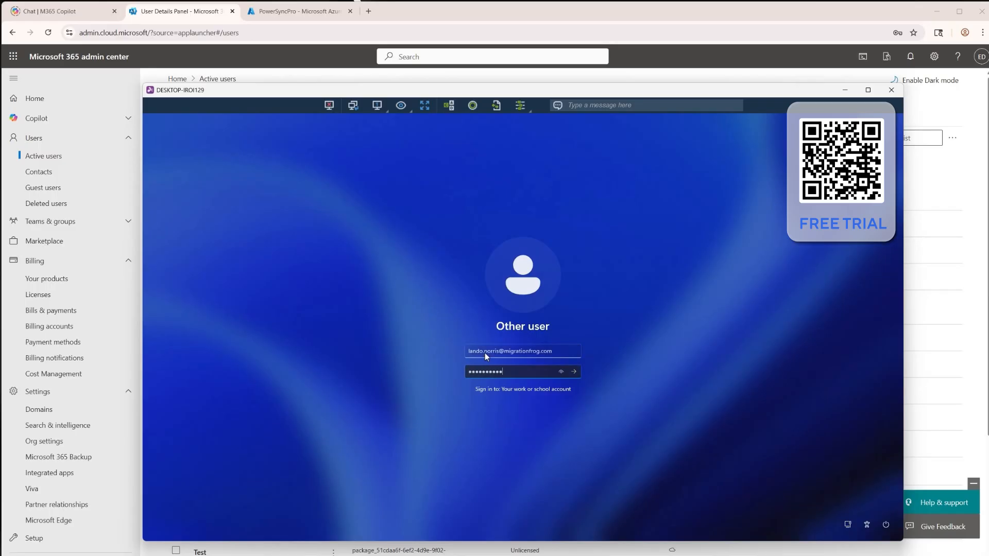
{"action": "key", "text": "Return"}
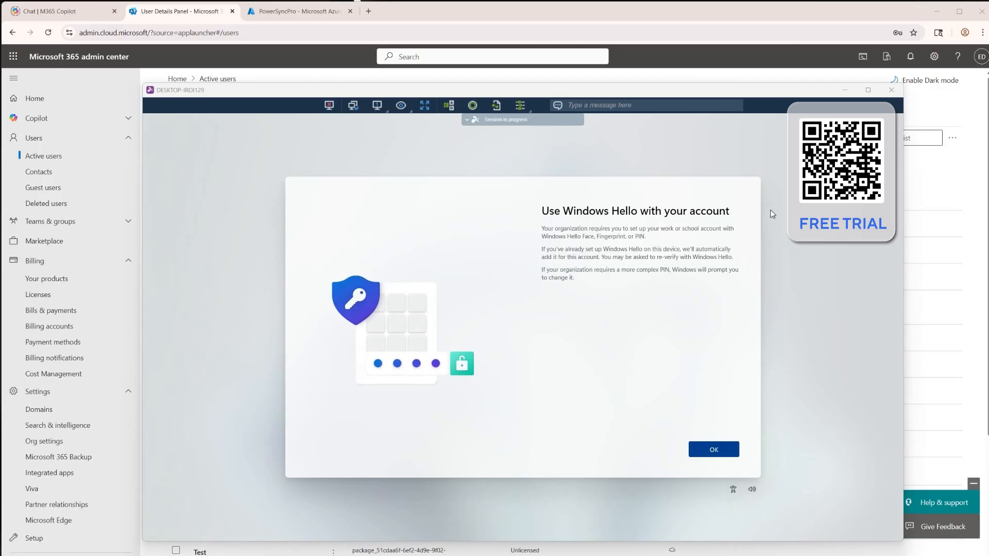
Accept the Windows Hello setup and register Microsoft Authenticator for the account using the QR code and sign-in approval
{"action": "left_click", "coordinate": [714, 451]}
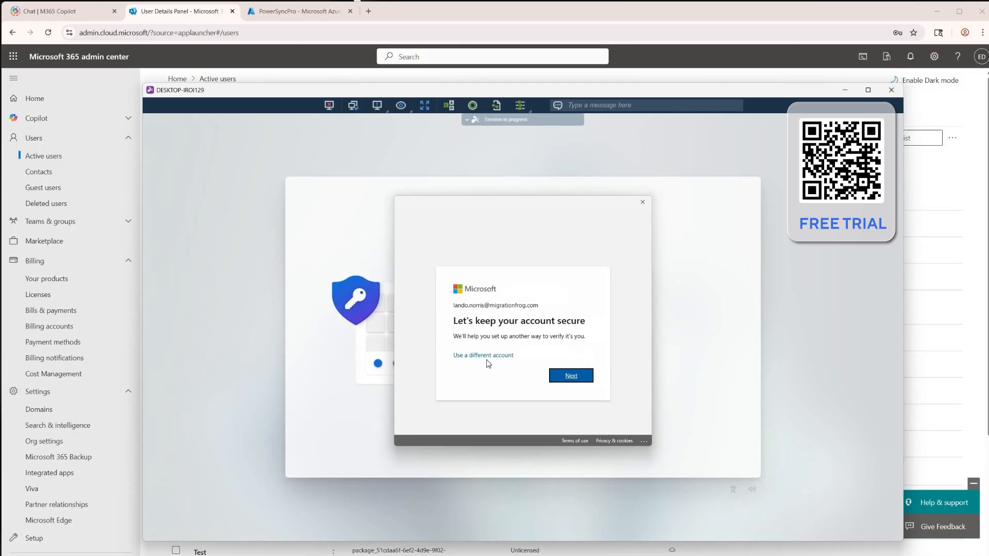
{"action": "left_click", "coordinate": [573, 377]}
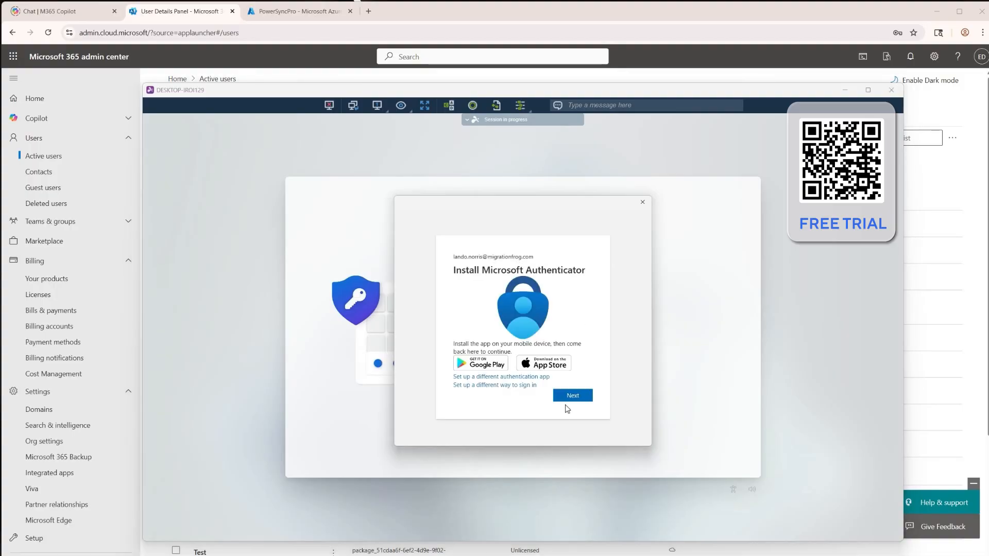
{"action": "left_click", "coordinate": [571, 395]}
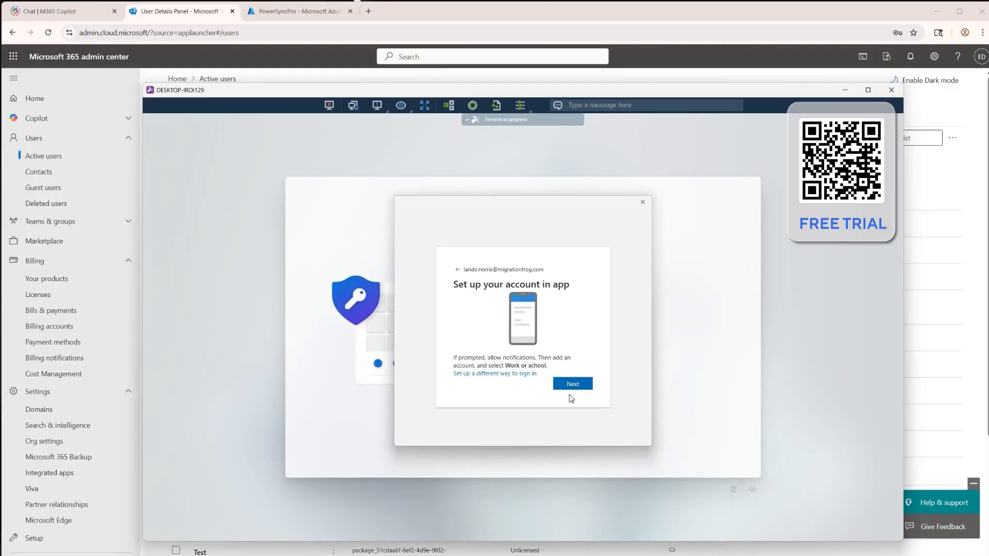
{"action": "left_click", "coordinate": [574, 382]}
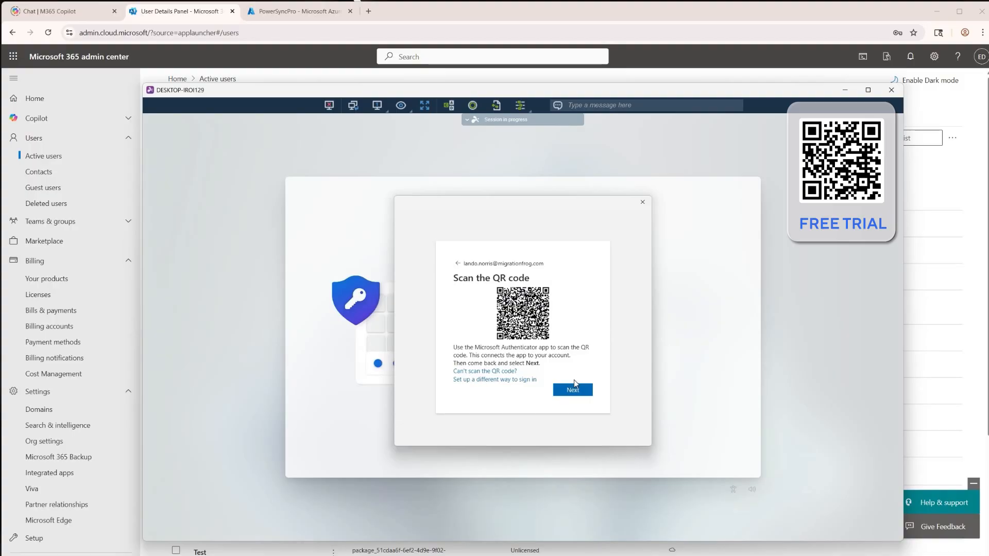
{"action": "left_click", "coordinate": [574, 389]}
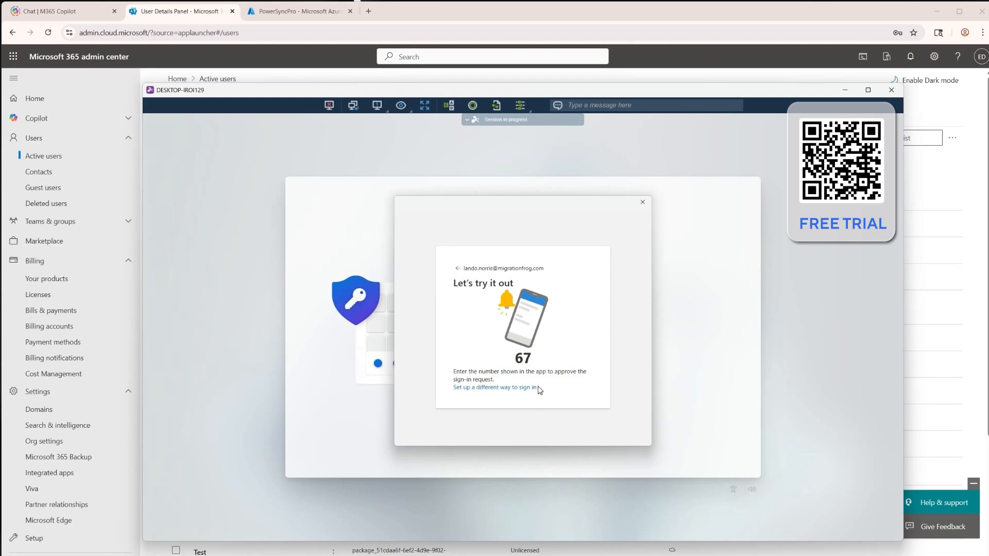
{"action": "left_click", "coordinate": [578, 384]}
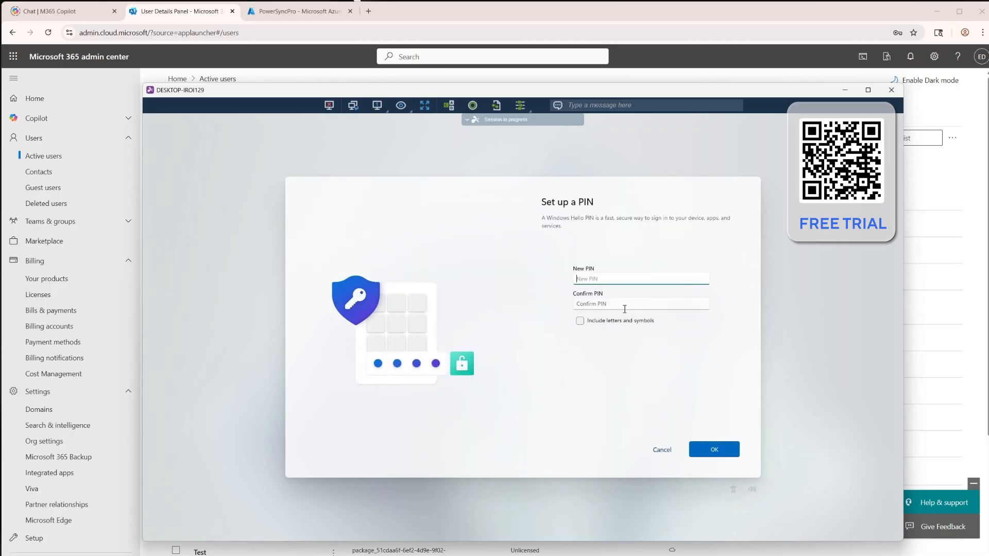
Set up the Windows Hello PIN by entering and confirming it, and acknowledge the completed PowerSyncPro migration
{"action": "type", "text": "123456"}
{"action": "key", "text": "Tab"}
{"action": "type", "text": "12"}
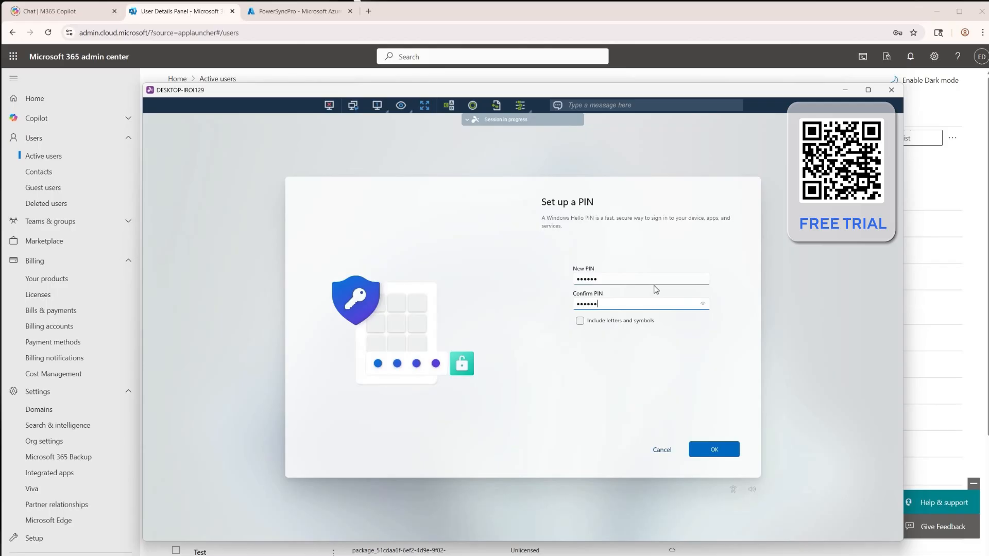
{"action": "type", "text": "3456"}
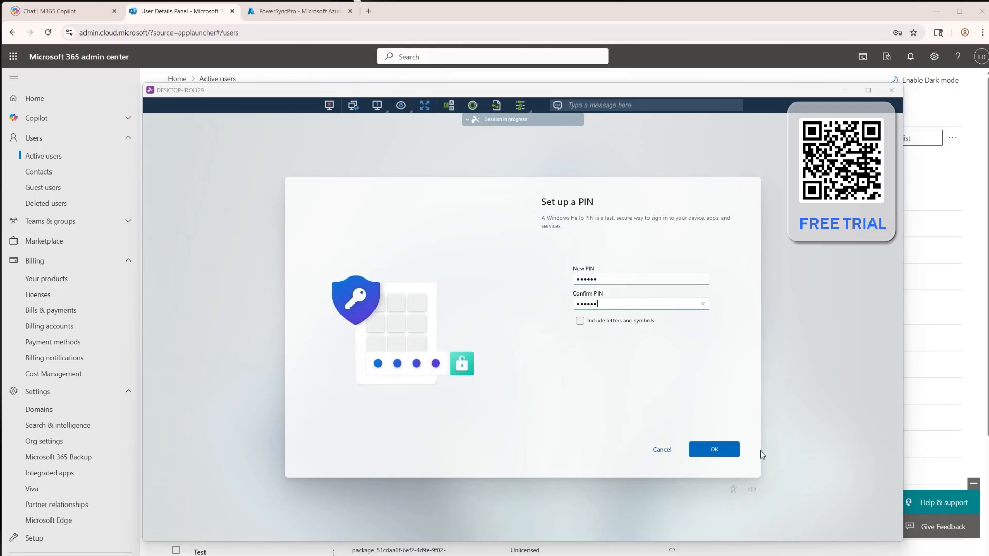
{"action": "left_click", "coordinate": [711, 449]}
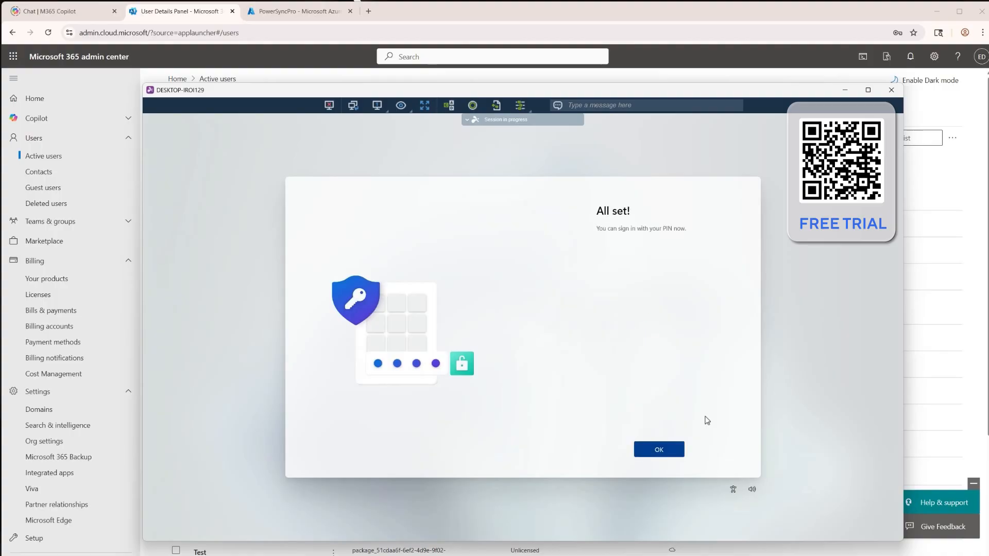
{"action": "left_click", "coordinate": [659, 450]}
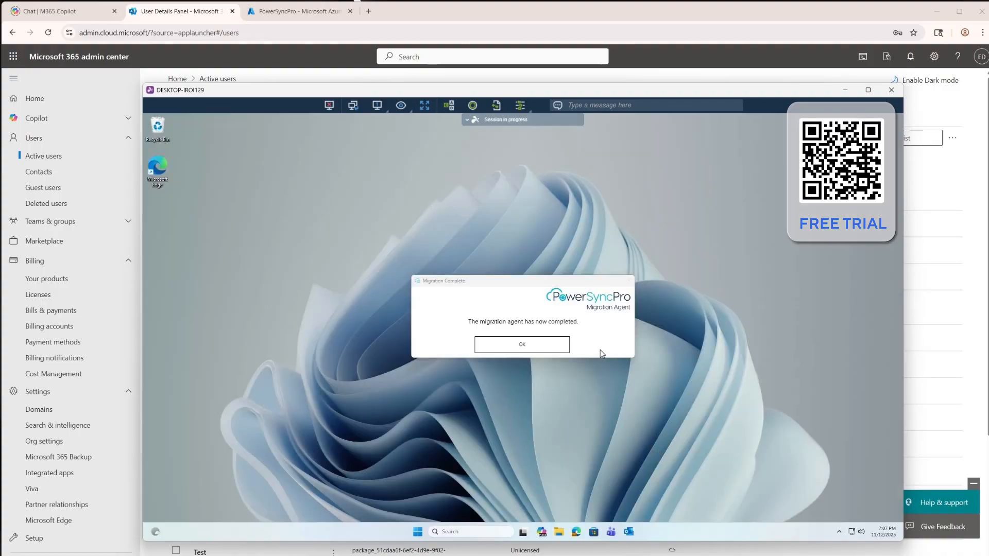
{"action": "left_click", "coordinate": [506, 348]}
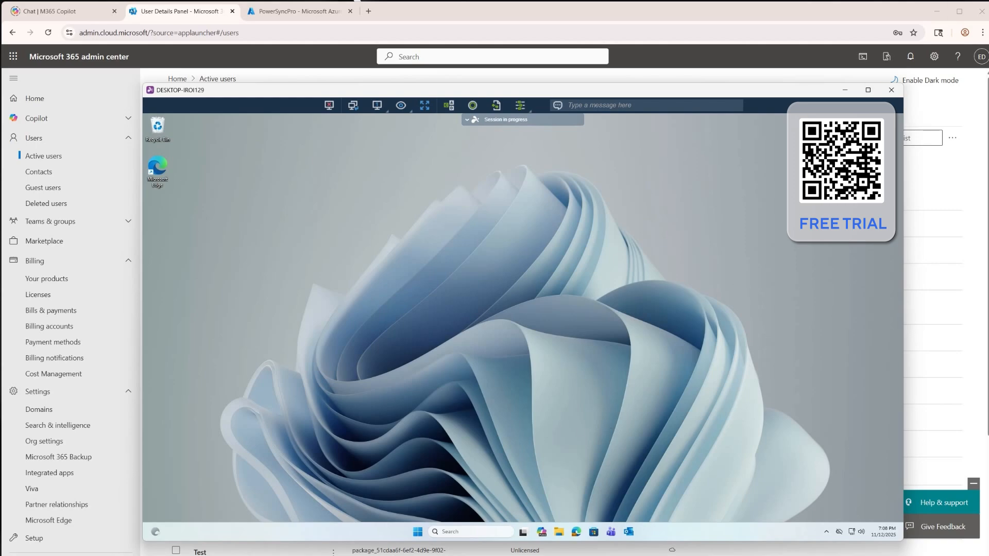
Open Outlook on the migrated desktop, dismiss its privacy and layout notices, widen the message list and expand the Inbox subfolders
{"action": "left_click", "coordinate": [632, 534]}
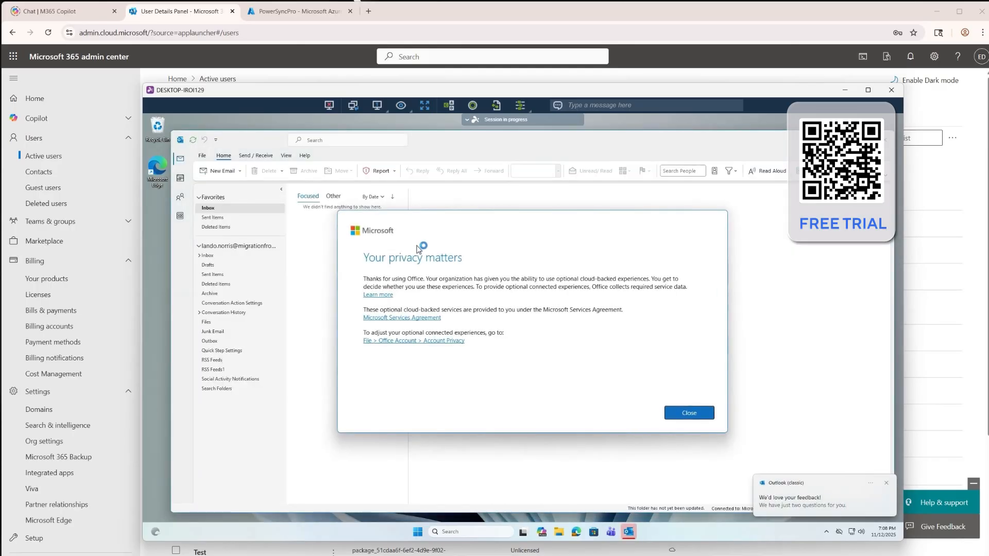
{"action": "left_click", "coordinate": [689, 412]}
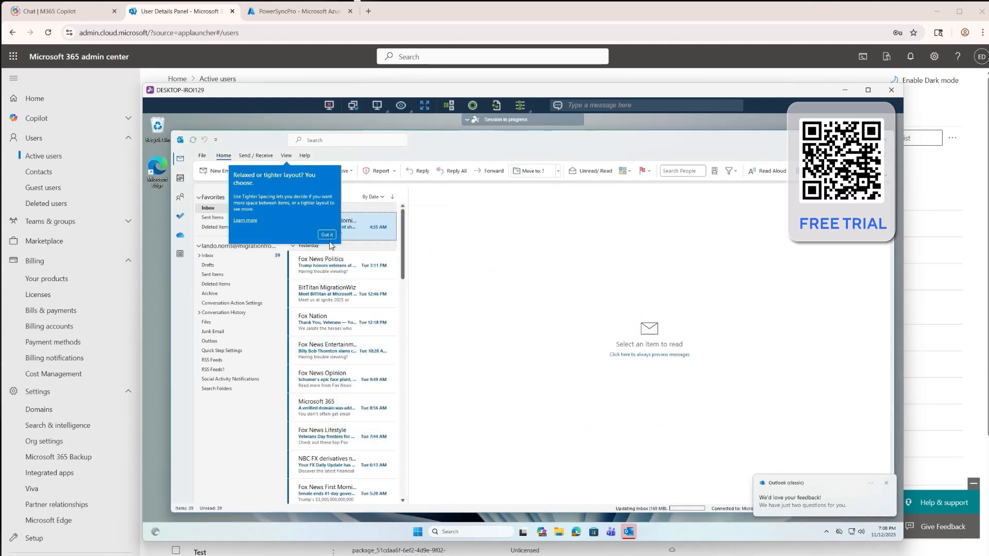
{"action": "left_click", "coordinate": [331, 238]}
{"action": "left_click_drag", "start_coordinate": [404, 250], "coordinate": [499, 249]}
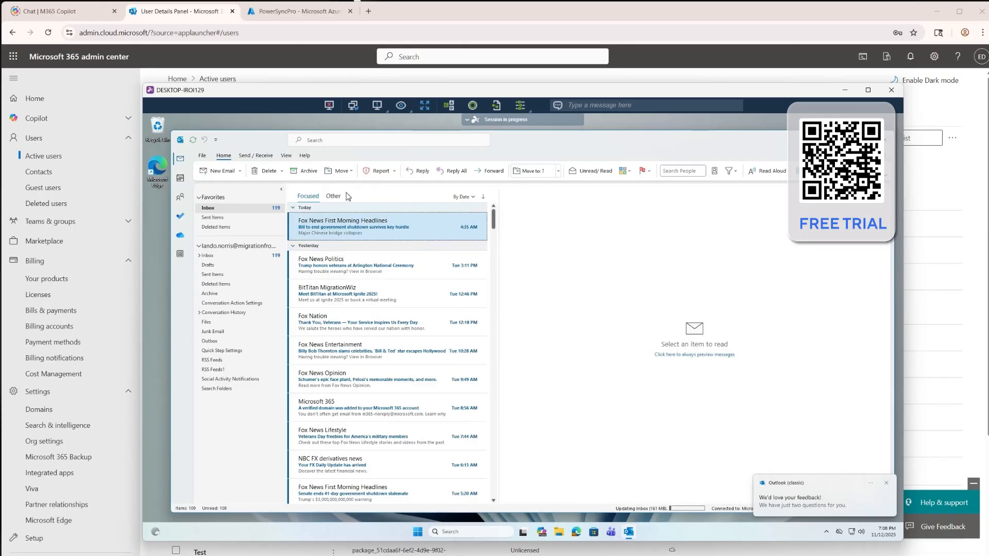
{"action": "left_click", "coordinate": [880, 251]}
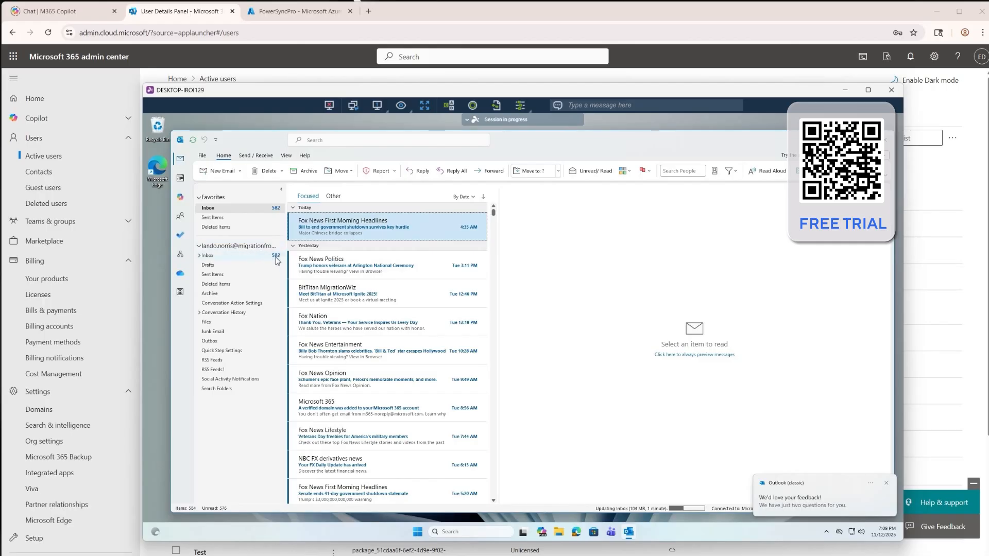
{"action": "left_click", "coordinate": [200, 255]}
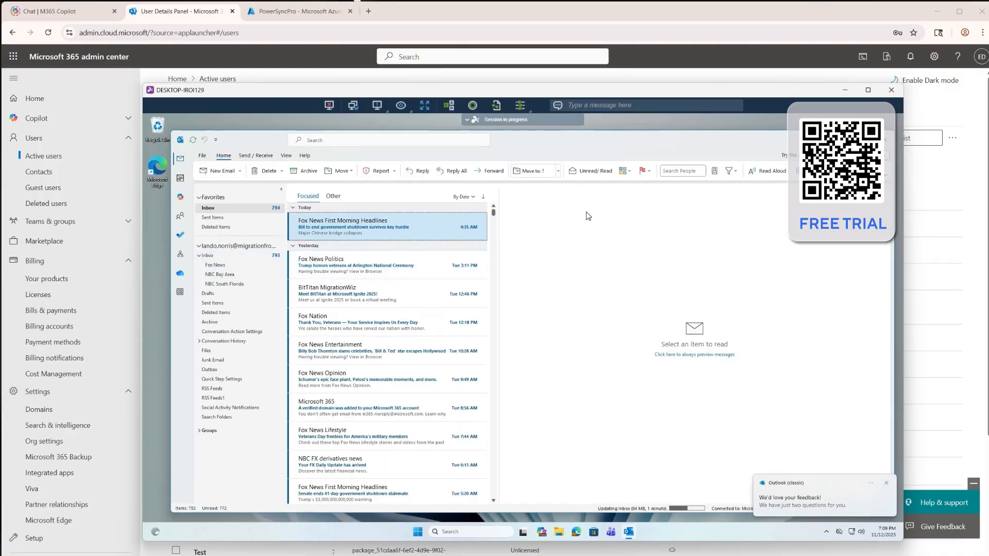
Turn off Focused Inbox and message preview in Outlook, and widen the message list and its Received column
{"action": "left_click", "coordinate": [285, 155]}
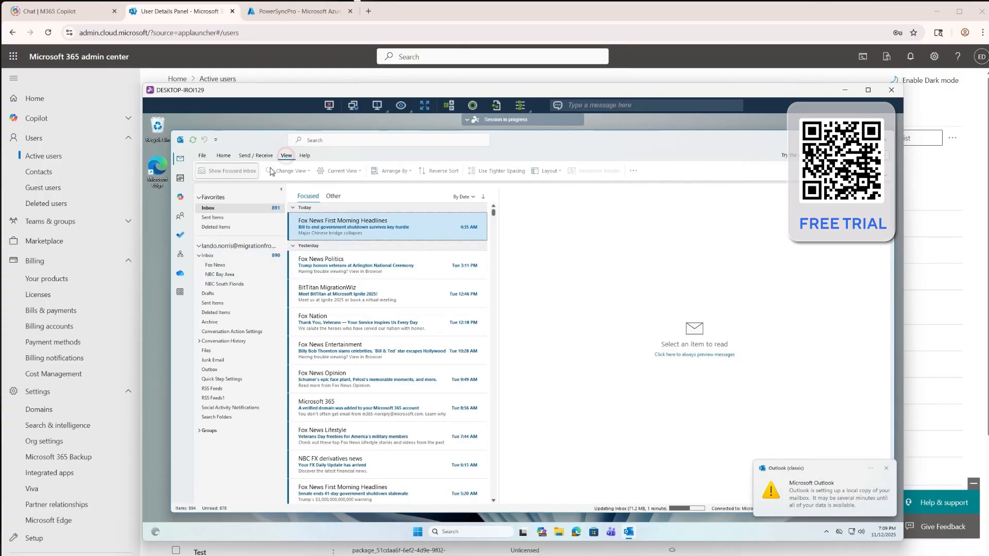
{"action": "left_click", "coordinate": [239, 171]}
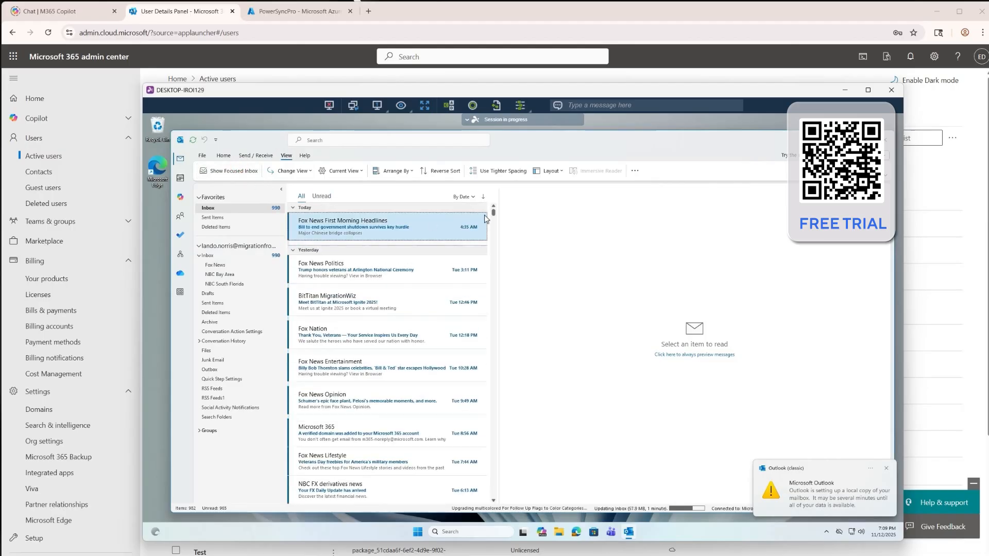
{"action": "left_click_drag", "start_coordinate": [497, 209], "coordinate": [641, 208]}
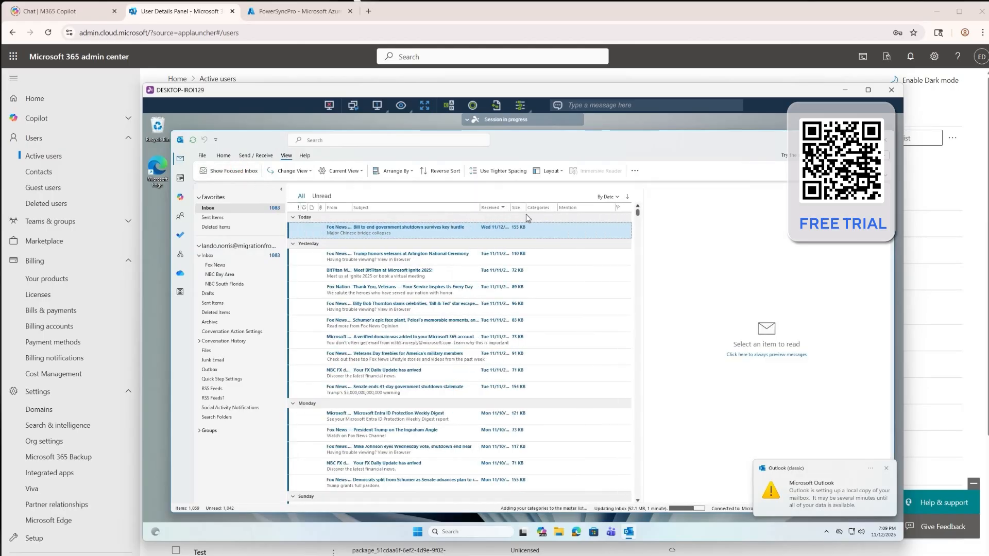
{"action": "left_click", "coordinate": [404, 172]}
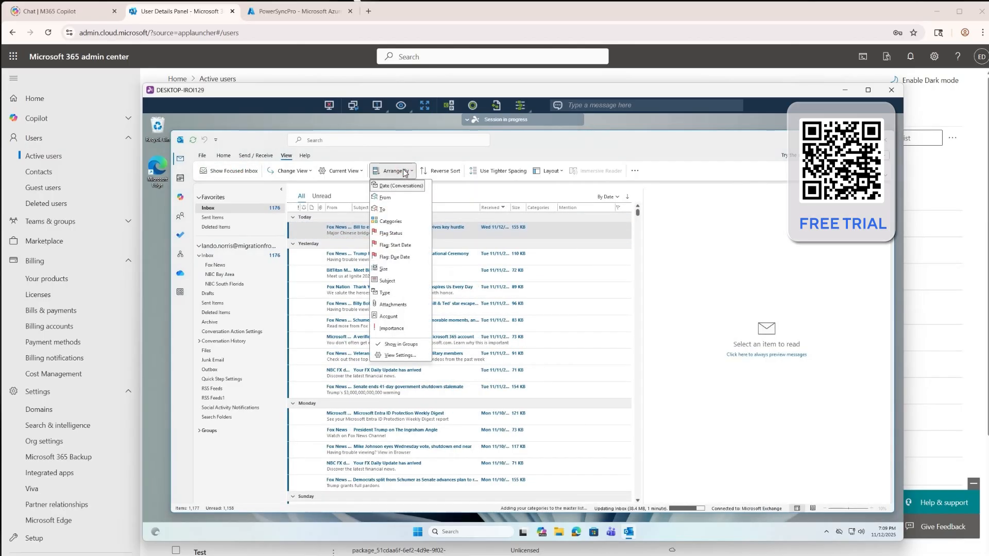
{"action": "left_click", "coordinate": [340, 170]}
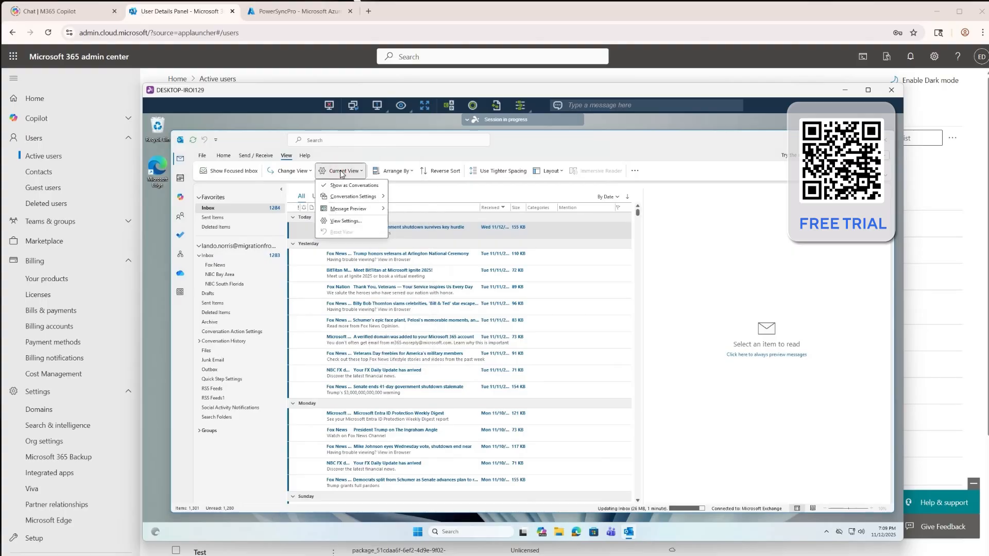
{"action": "mouse_move", "coordinate": [342, 210]}
{"action": "left_click", "coordinate": [405, 210]}
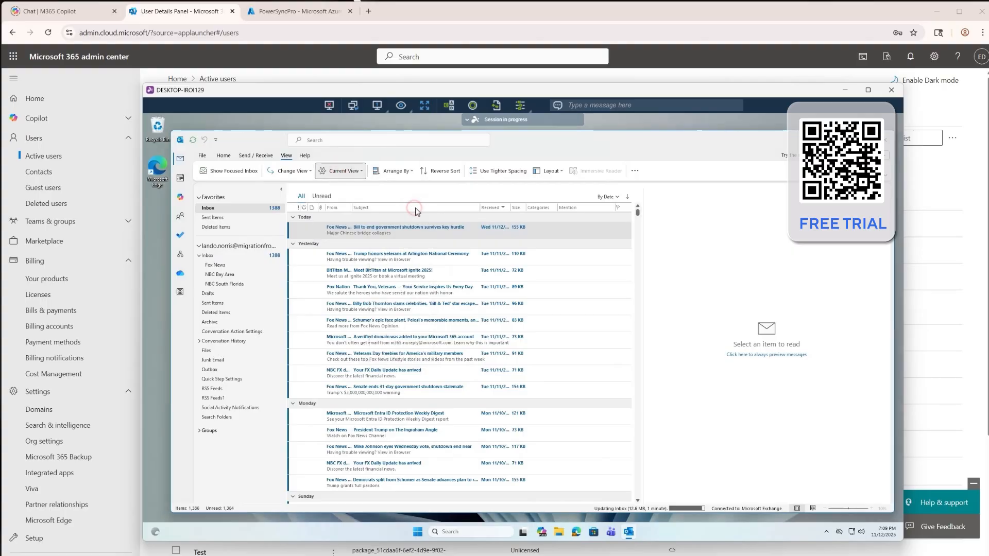
{"action": "left_click", "coordinate": [531, 336]}
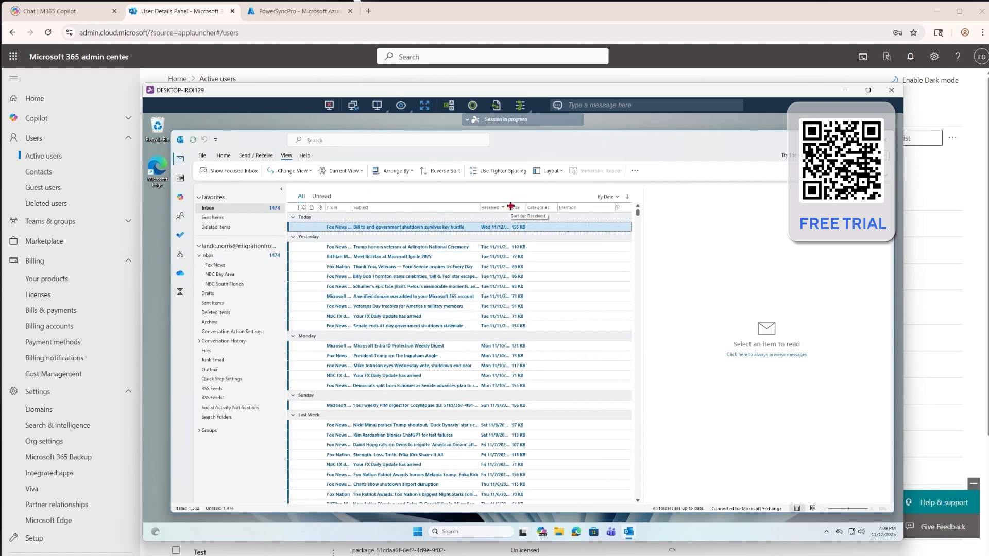
{"action": "left_click_drag", "start_coordinate": [511, 207], "coordinate": [543, 207]}
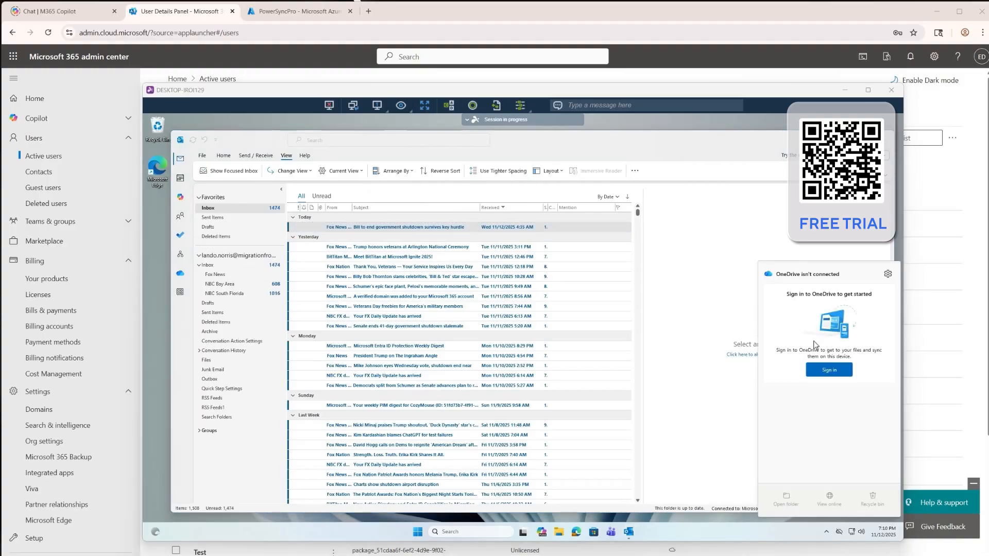
Sign in to OneDrive with the prefilled migrationfrog.com account and reuse the existing OneDrive - The Cloud Geezer folder
{"action": "left_click", "coordinate": [829, 370]}
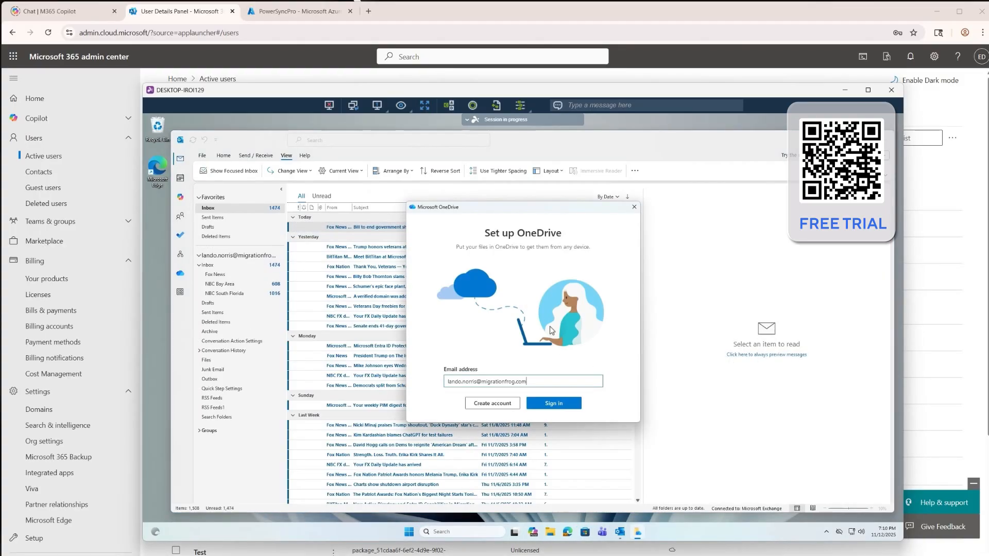
{"action": "left_click", "coordinate": [550, 403]}
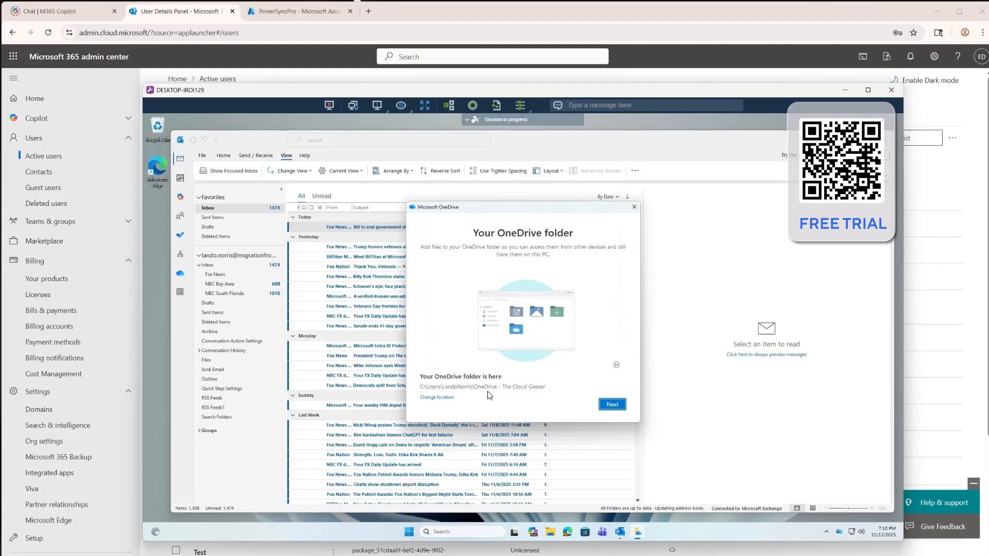
{"action": "left_click", "coordinate": [614, 404]}
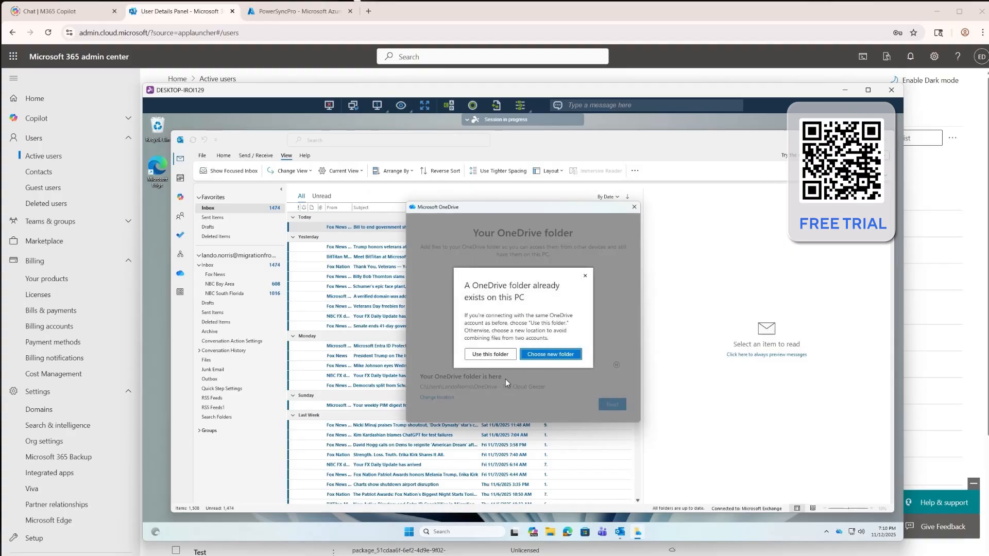
{"action": "left_click", "coordinate": [495, 354]}
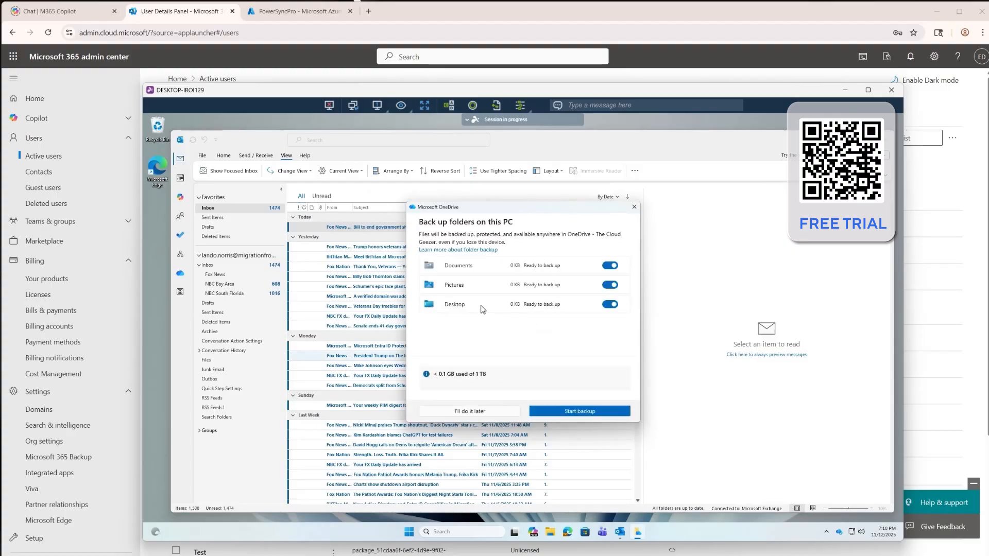
Start OneDrive backup of Documents, Pictures and Desktop, finish the introduction without the mobile app, and open the OneDrive folder
{"action": "left_click", "coordinate": [567, 411]}
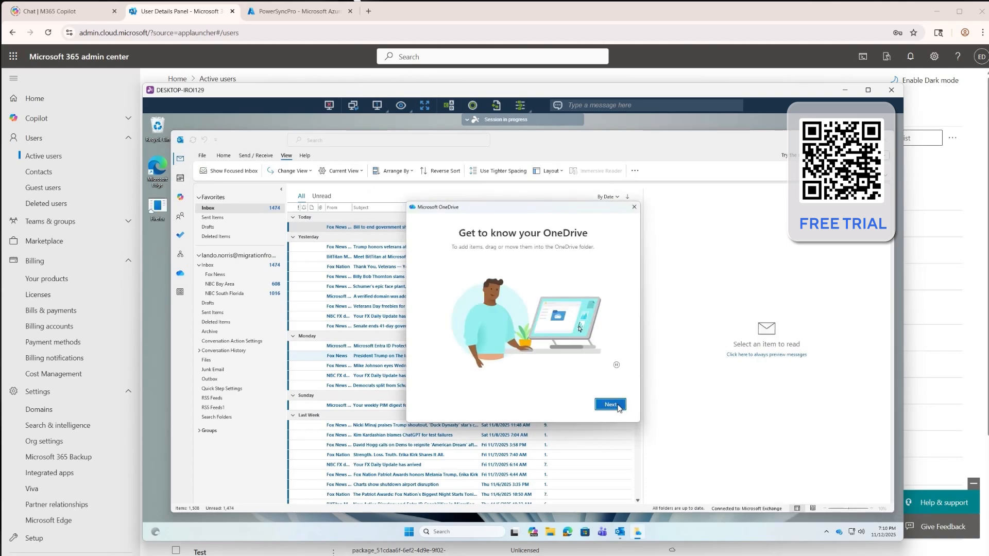
{"action": "left_click", "coordinate": [612, 404]}
{"action": "left_click", "coordinate": [618, 406]}
{"action": "left_click", "coordinate": [618, 406]}
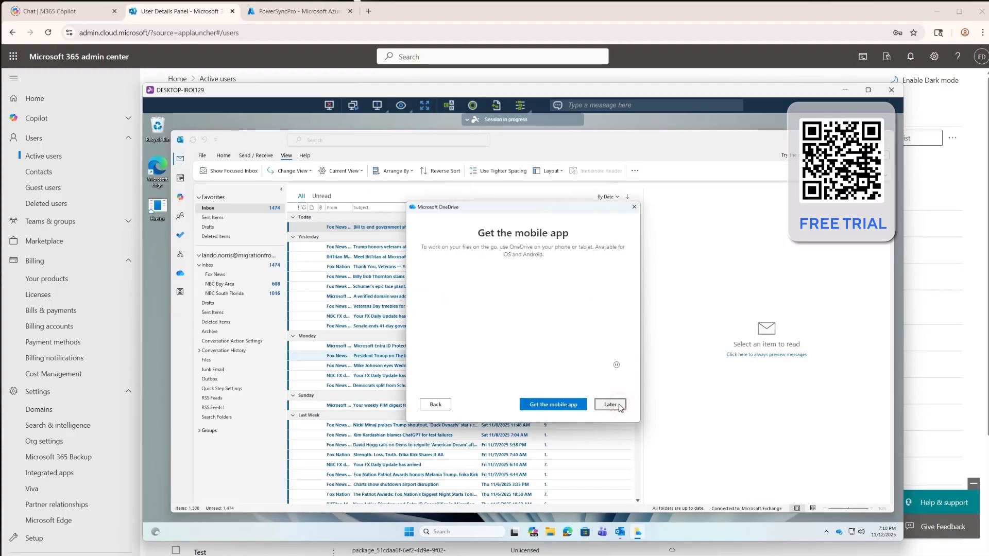
{"action": "left_click", "coordinate": [619, 406]}
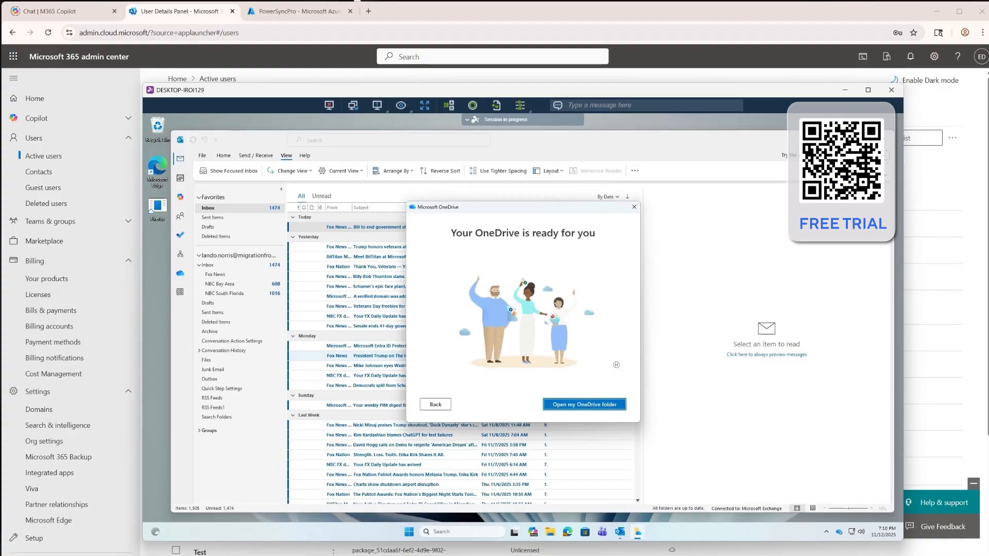
{"action": "left_click", "coordinate": [584, 404]}
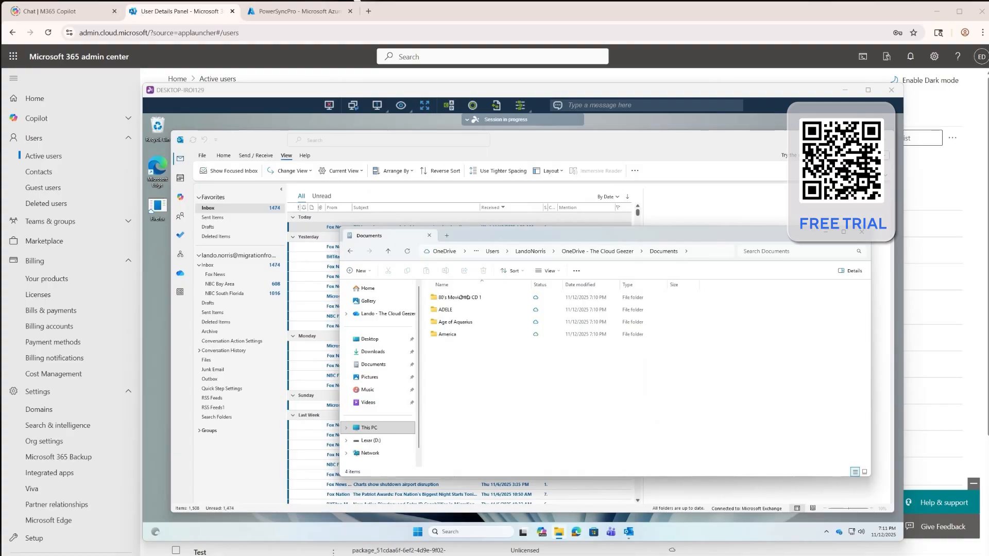
Set the Documents folder in OneDrive - The Cloud Geezer to always keep on this device
{"action": "left_click", "coordinate": [586, 252]}
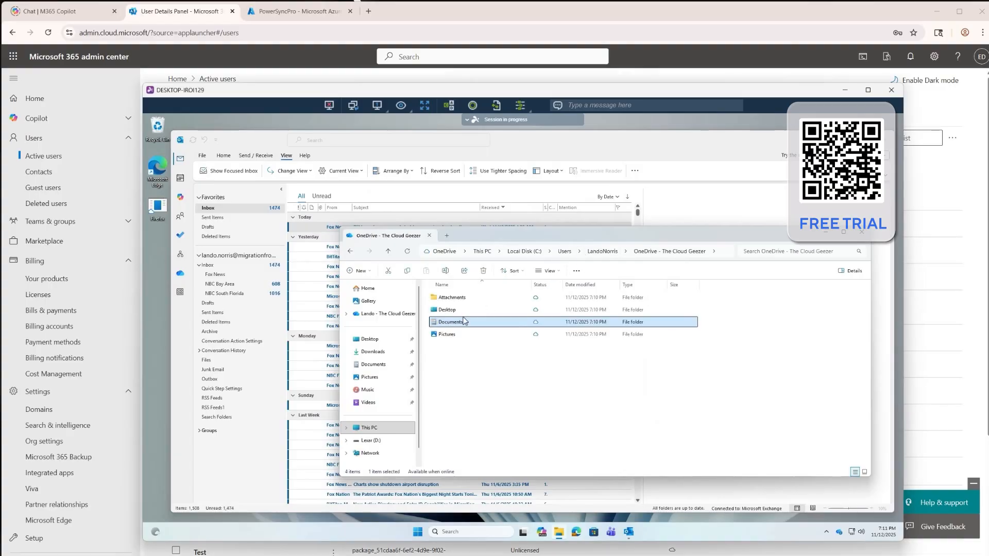
{"action": "right_click", "coordinate": [472, 324]}
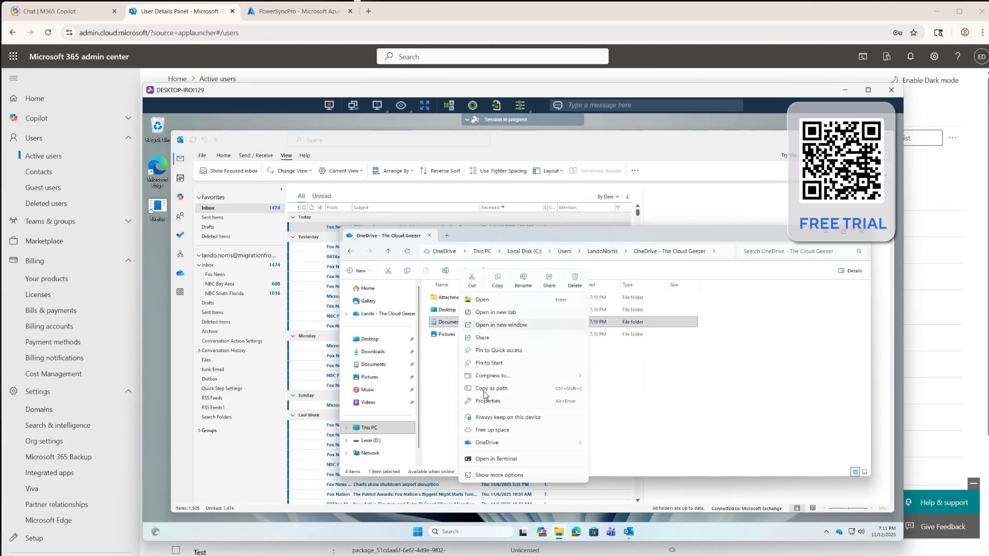
{"action": "left_click", "coordinate": [512, 417]}
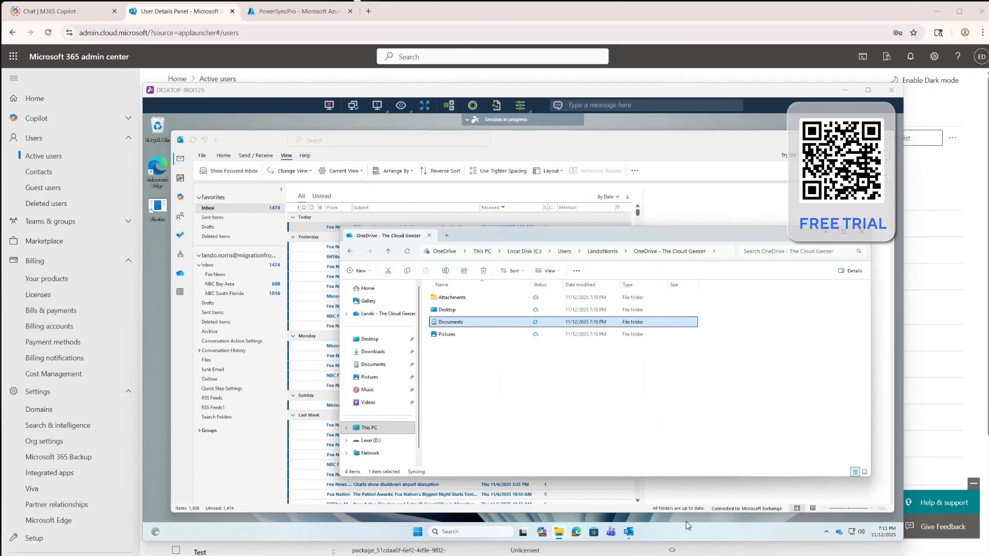
Open Teams, view The Cloud Geezer's General channel past the introduction notices, and check which account is signed in
{"action": "left_click", "coordinate": [611, 533]}
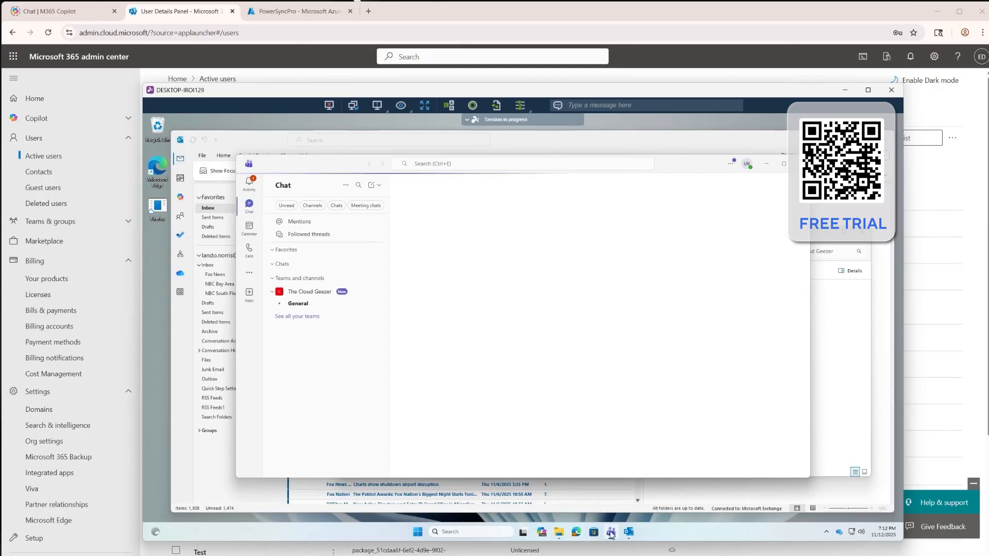
{"action": "left_click", "coordinate": [304, 304]}
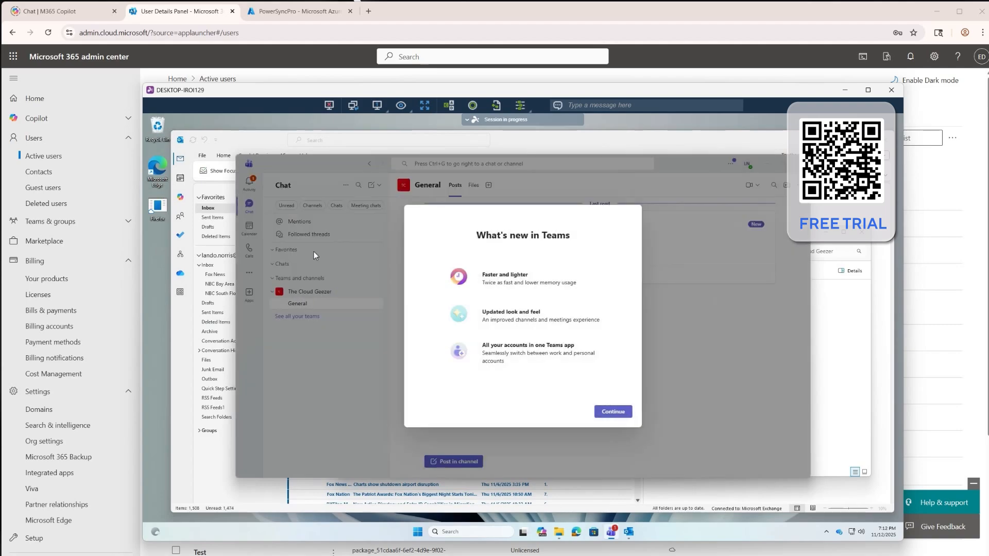
{"action": "left_click", "coordinate": [614, 412]}
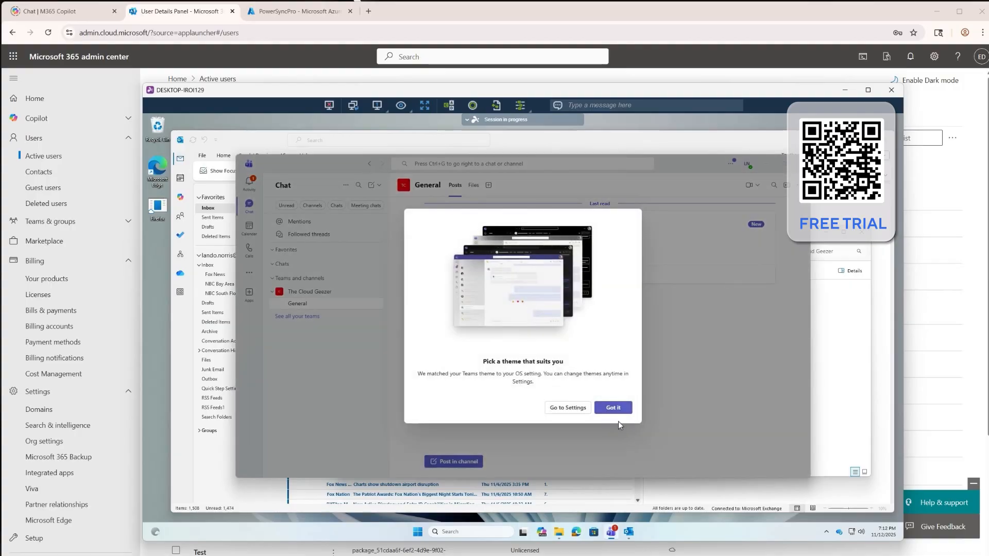
{"action": "left_click", "coordinate": [613, 407]}
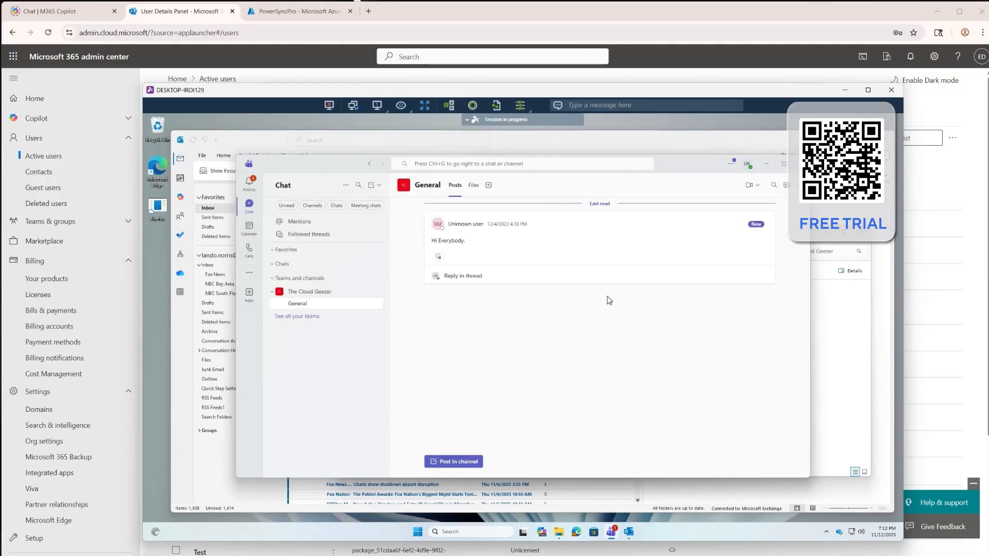
{"action": "left_click", "coordinate": [747, 164]}
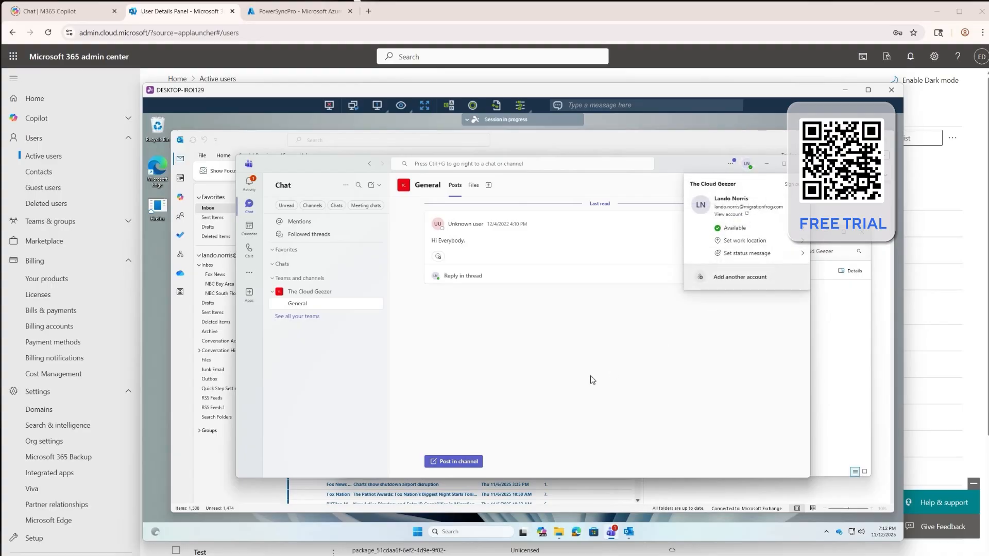
{"action": "key", "text": "Escape"}
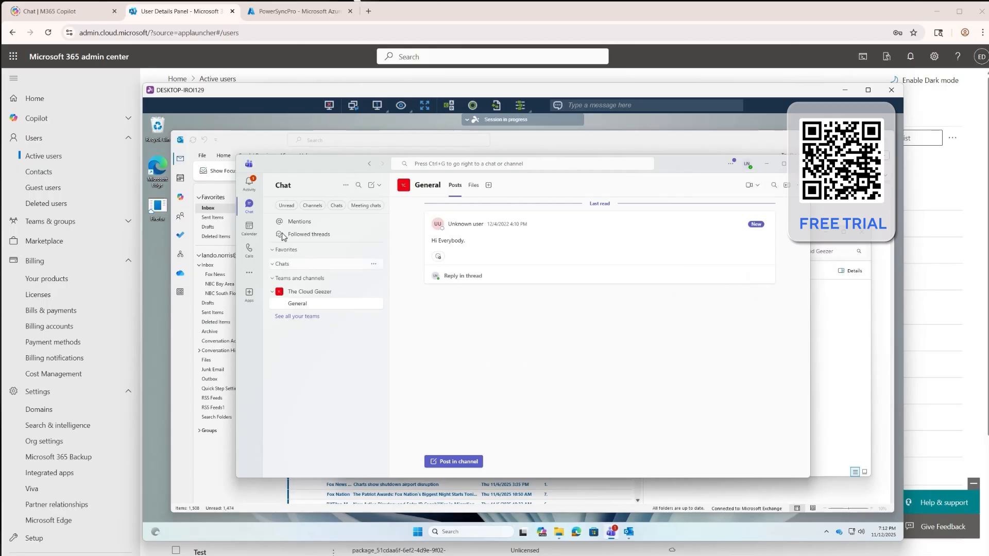
Filter the Teams conversation list by channels and by chats to check what has been migrated
{"action": "left_click", "coordinate": [311, 205]}
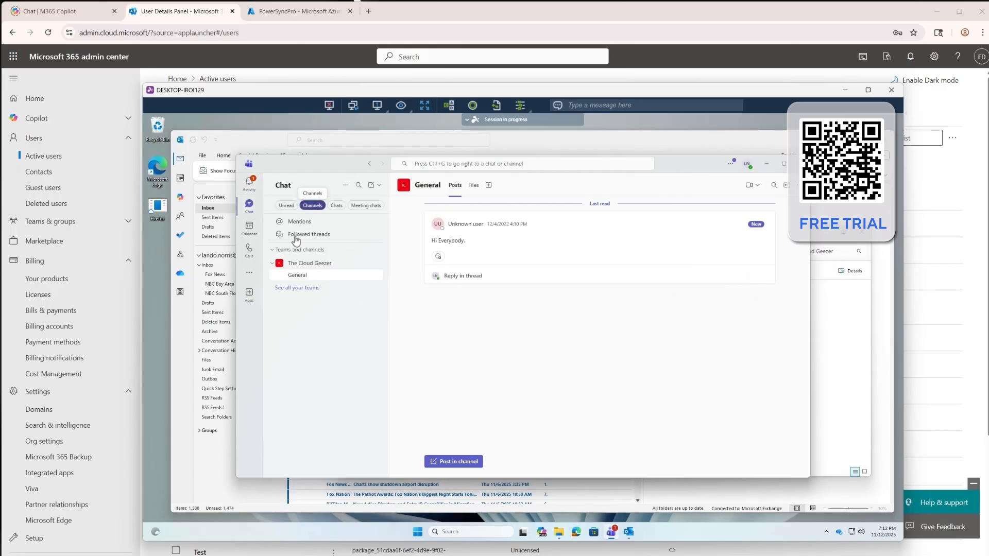
{"action": "left_click", "coordinate": [335, 206]}
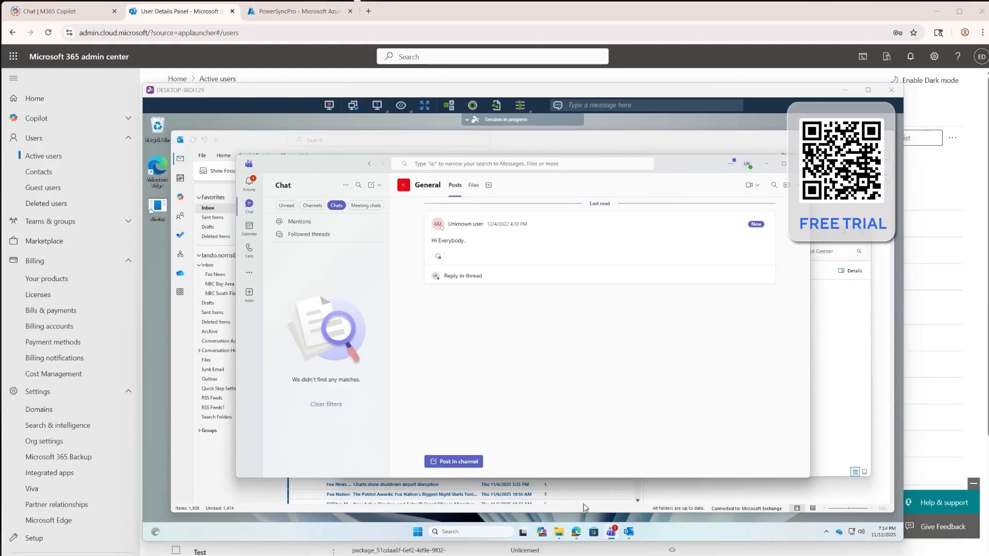
Switch to Edge, check the SharePoint Communication site's signed-in account, address and My Sites list, and minimize the browser
{"action": "left_click", "coordinate": [577, 533]}
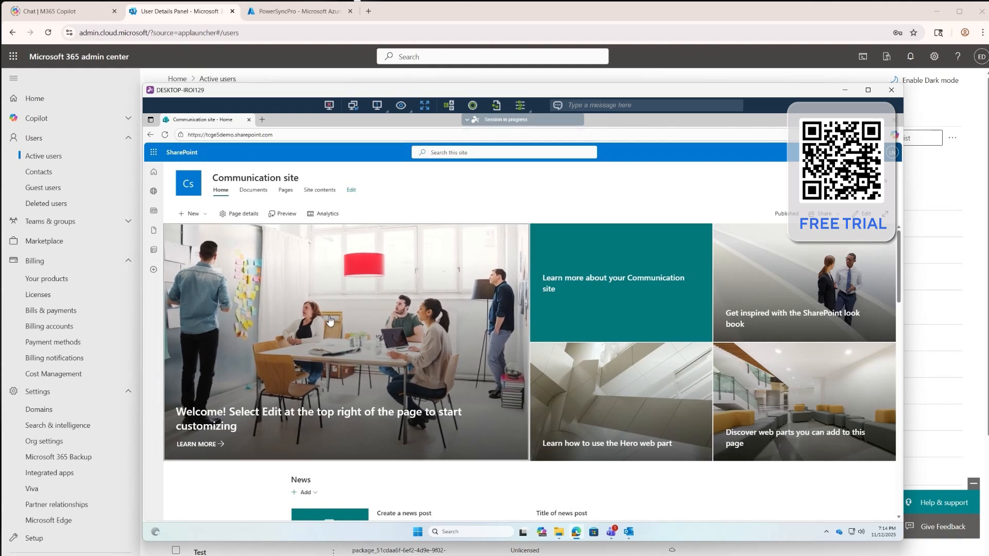
{"action": "left_click", "coordinate": [891, 152]}
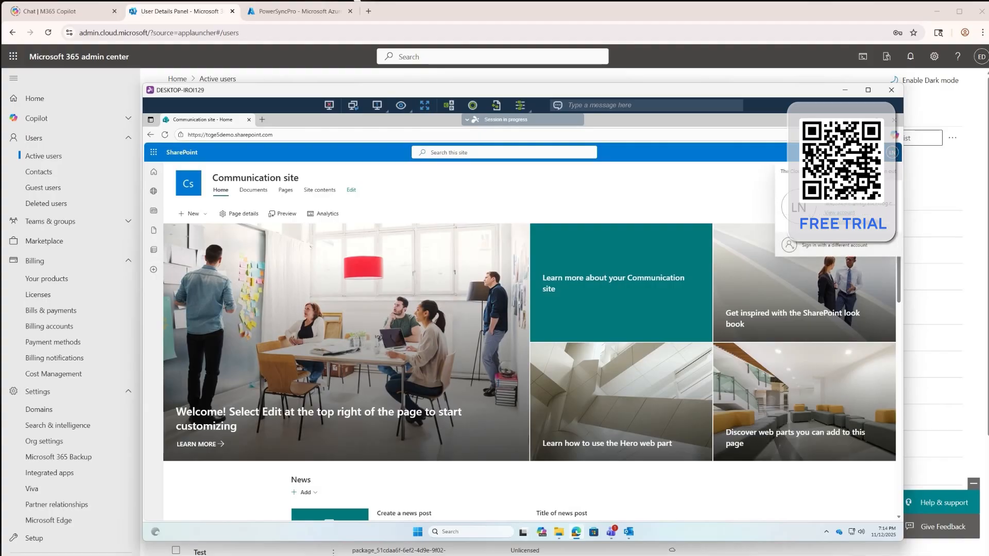
{"action": "left_click", "coordinate": [384, 135]}
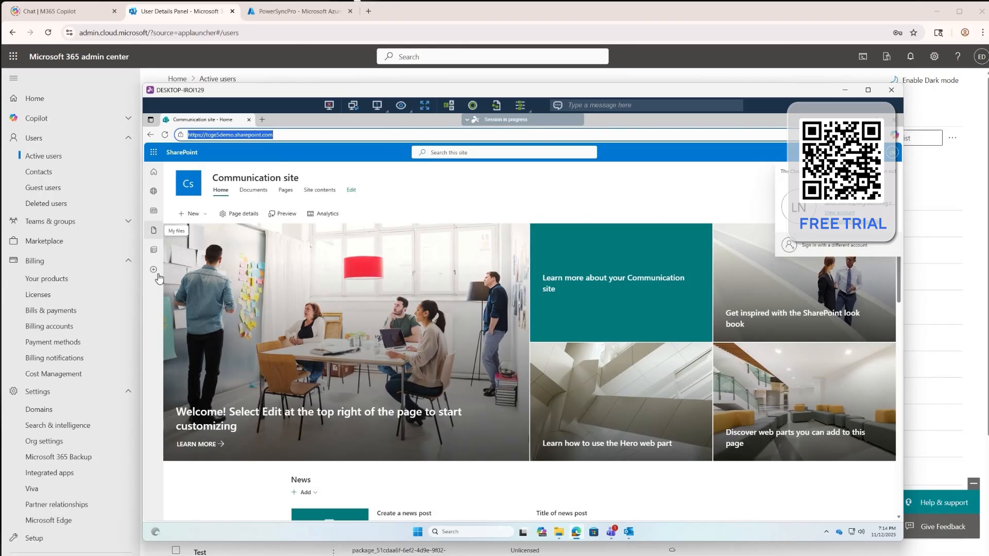
{"action": "left_click", "coordinate": [154, 191]}
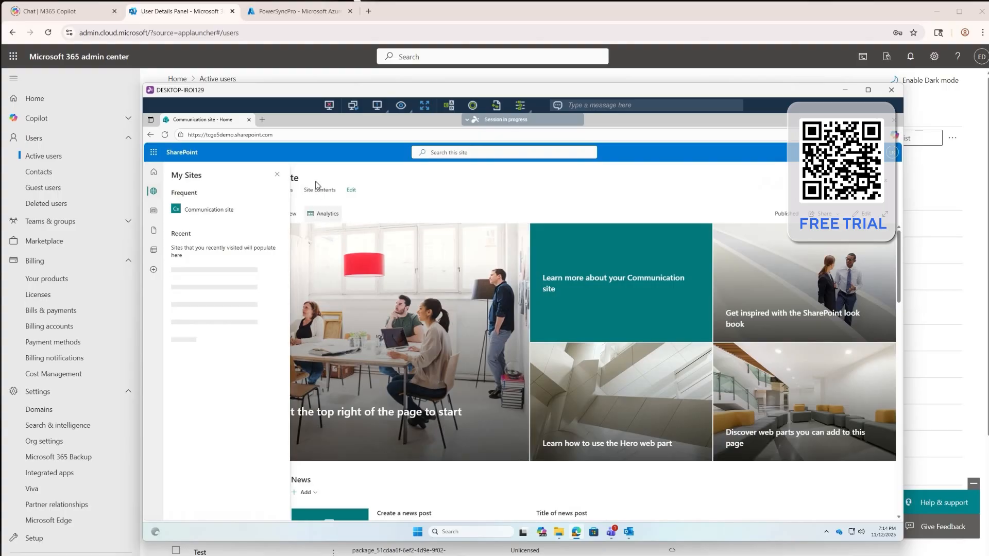
{"action": "left_click", "coordinate": [276, 174]}
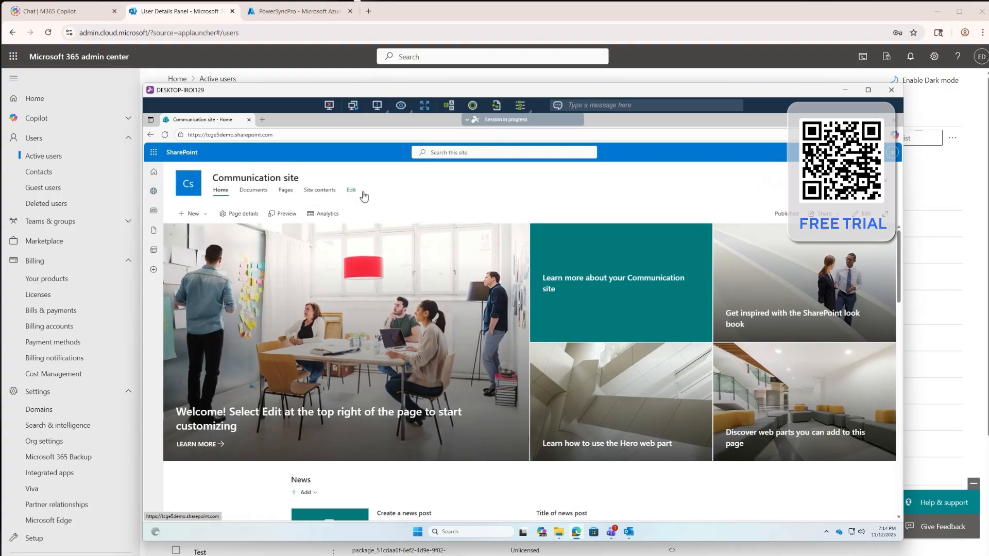
{"action": "left_click", "coordinate": [892, 152]}
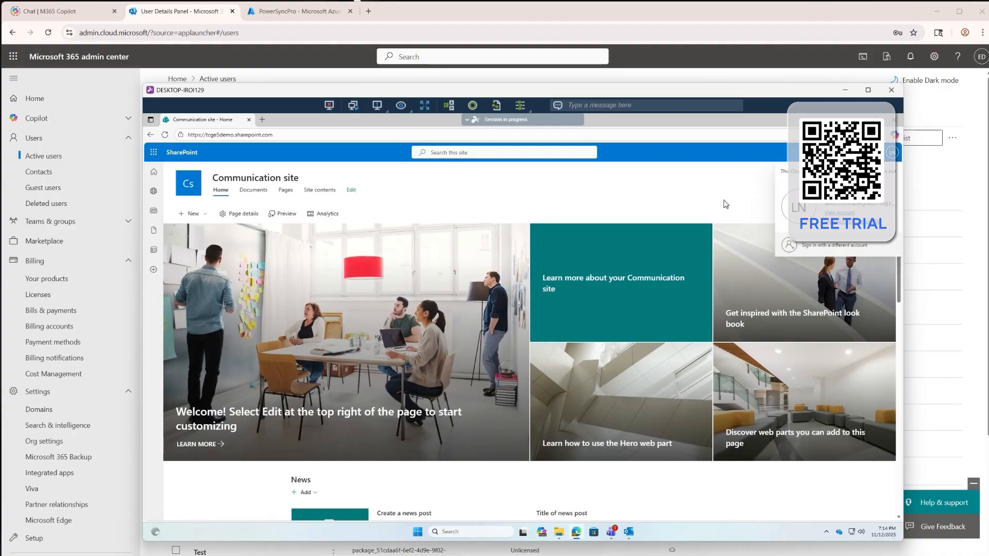
{"action": "left_click", "coordinate": [858, 120]}
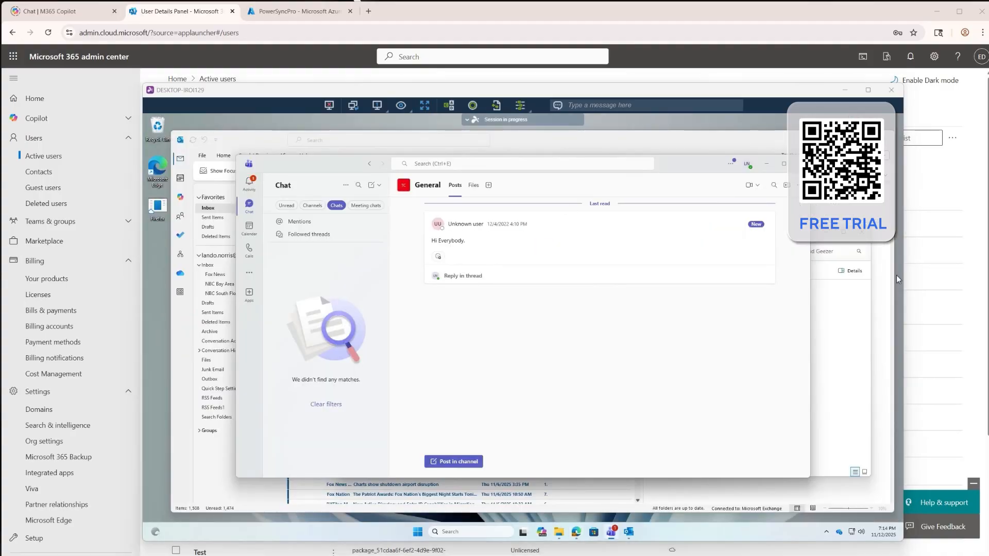
Open Windows Settings, review the workstation's device and Windows specifications on the System About page, and minimize Settings
{"action": "left_click", "coordinate": [418, 533]}
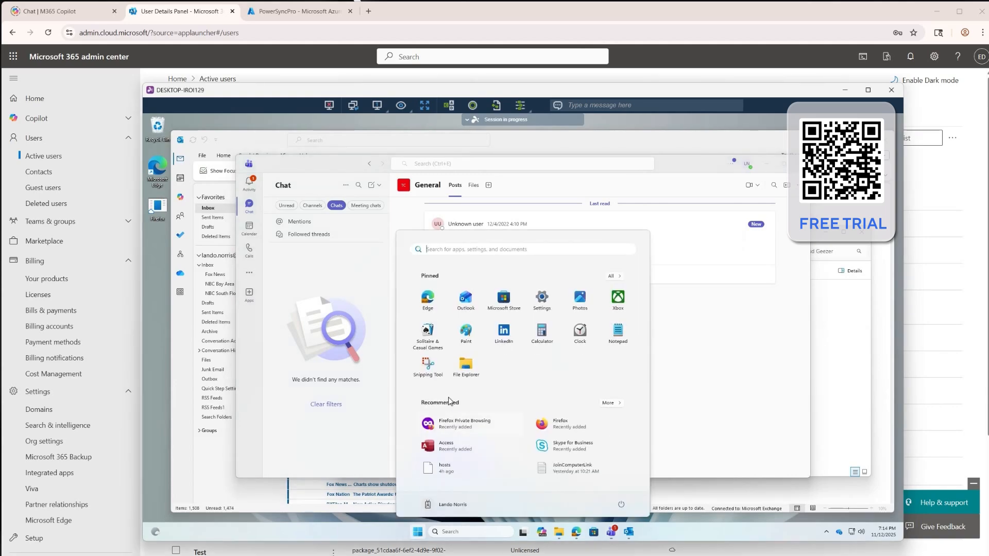
{"action": "left_click", "coordinate": [543, 300]}
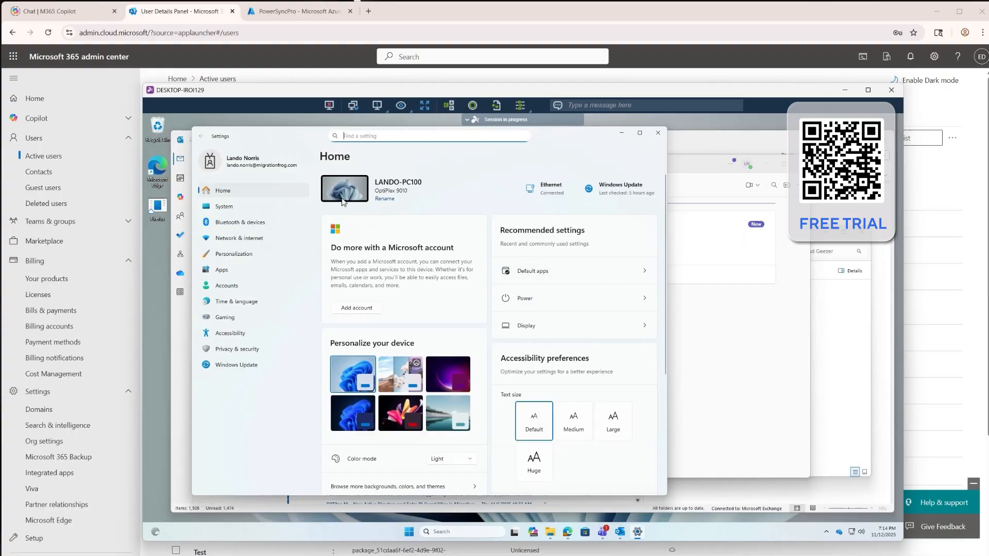
{"action": "left_click", "coordinate": [230, 206]}
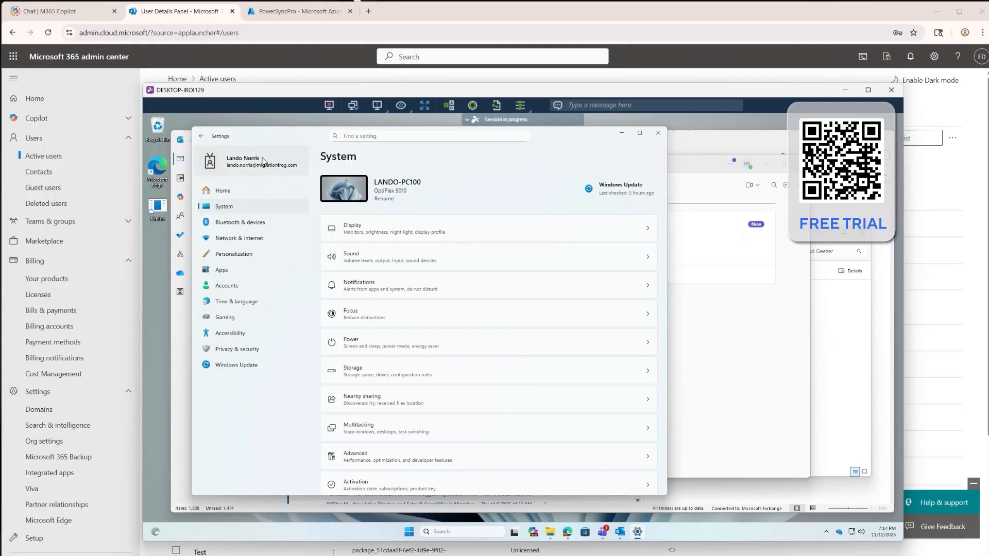
{"action": "scroll", "coordinate": [381, 303], "scroll_direction": "down", "scroll_amount": 5}
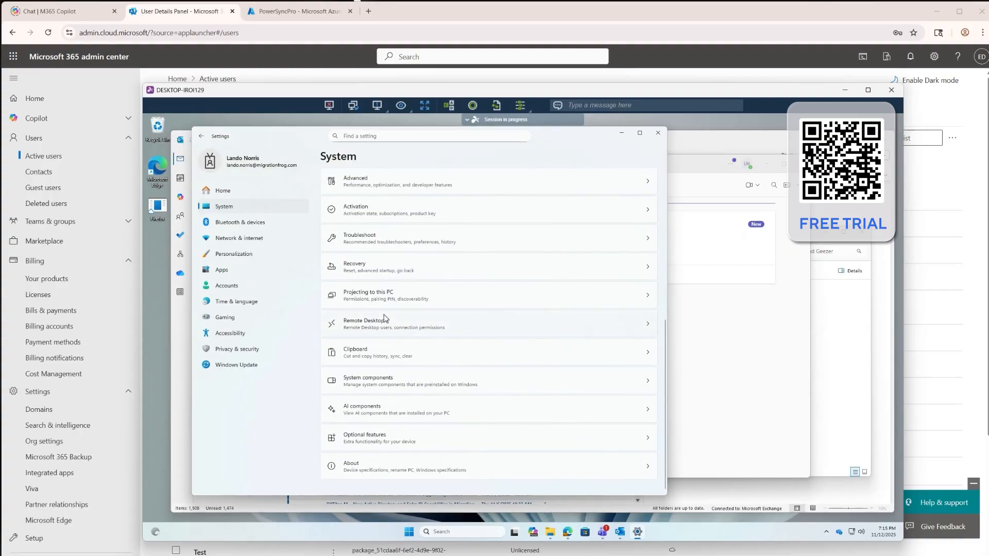
{"action": "left_click", "coordinate": [382, 466]}
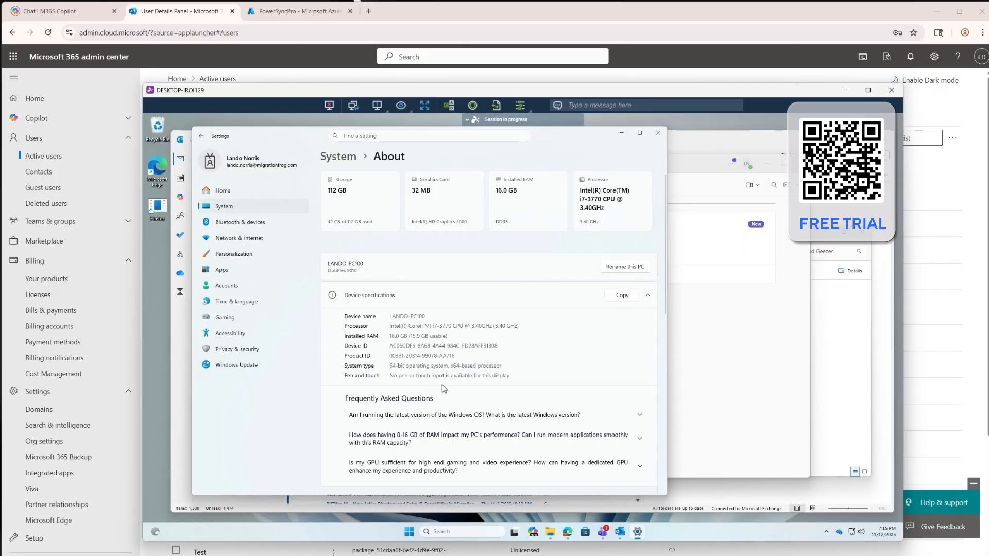
{"action": "left_click", "coordinate": [496, 294]}
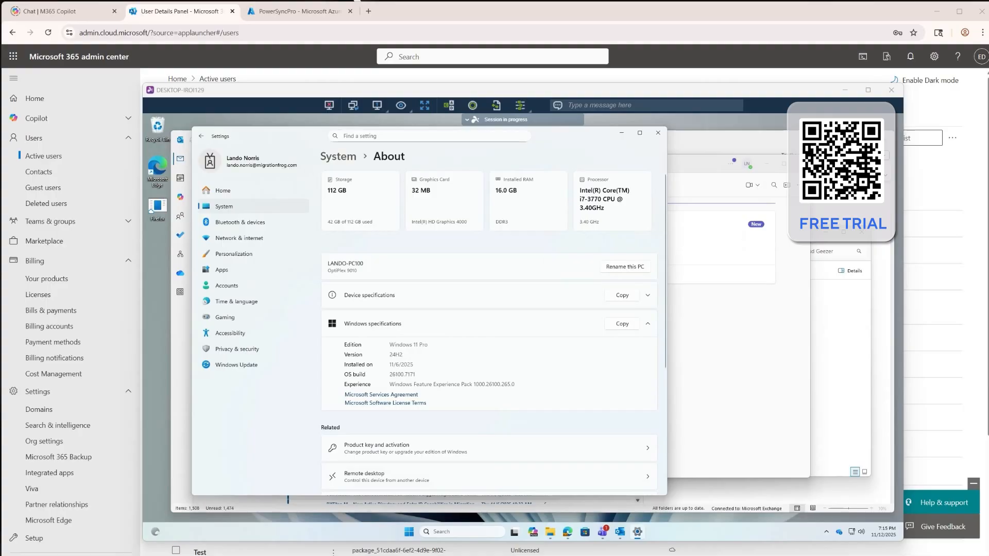
{"action": "left_click_drag", "start_coordinate": [572, 134], "coordinate": [593, 130]}
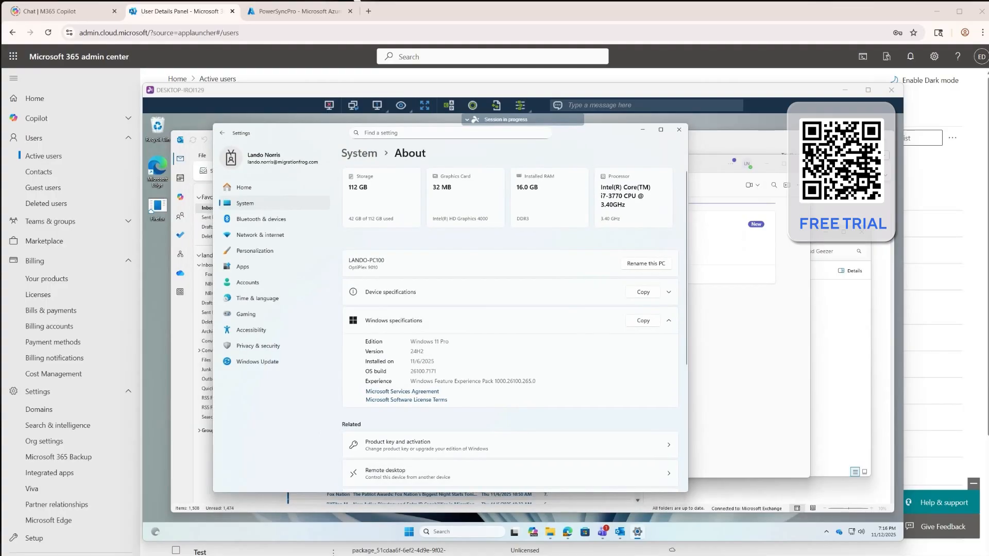
{"action": "left_click", "coordinate": [642, 129]}
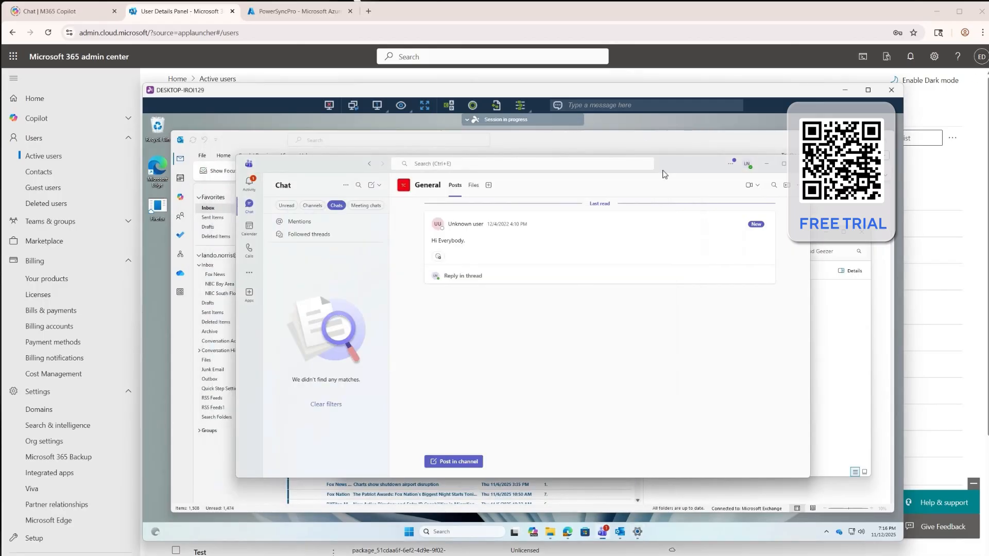